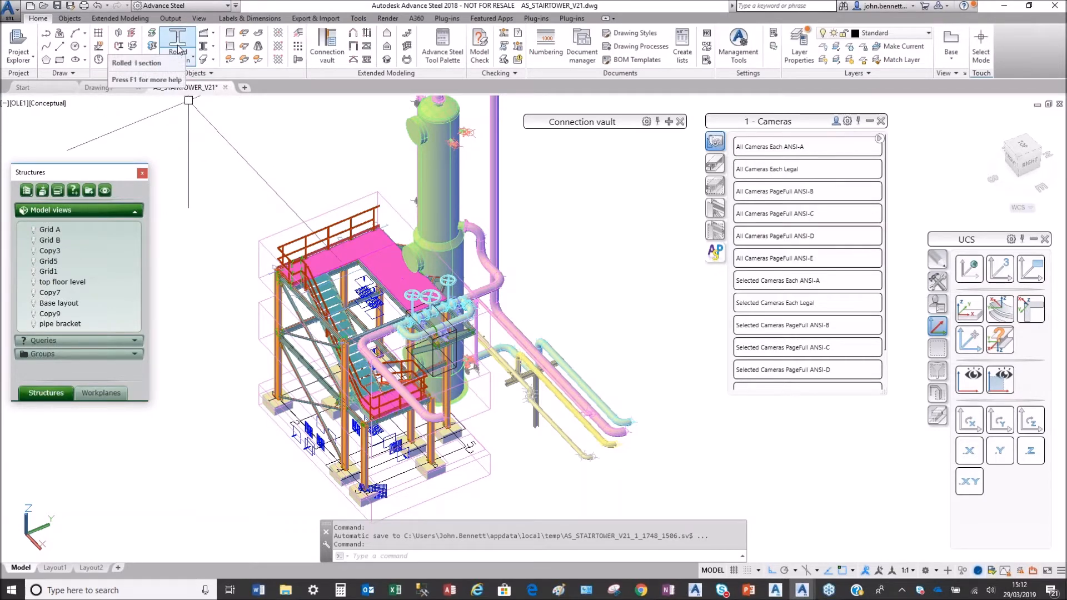
Draw a rolled I section beam in the empty space beside the stair tower's top platform.
click(192, 60)
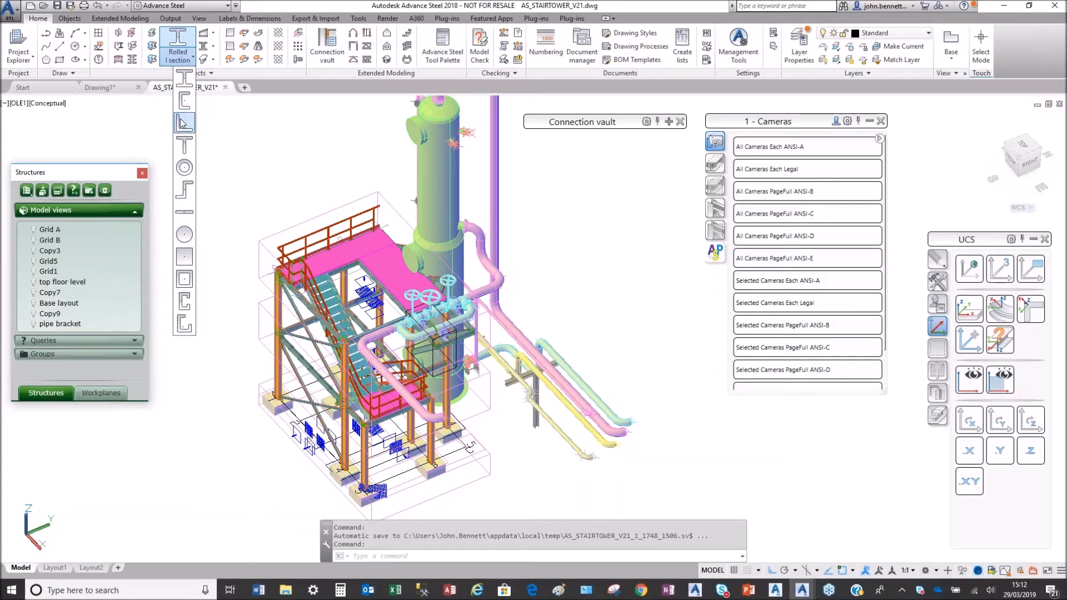
click(185, 86)
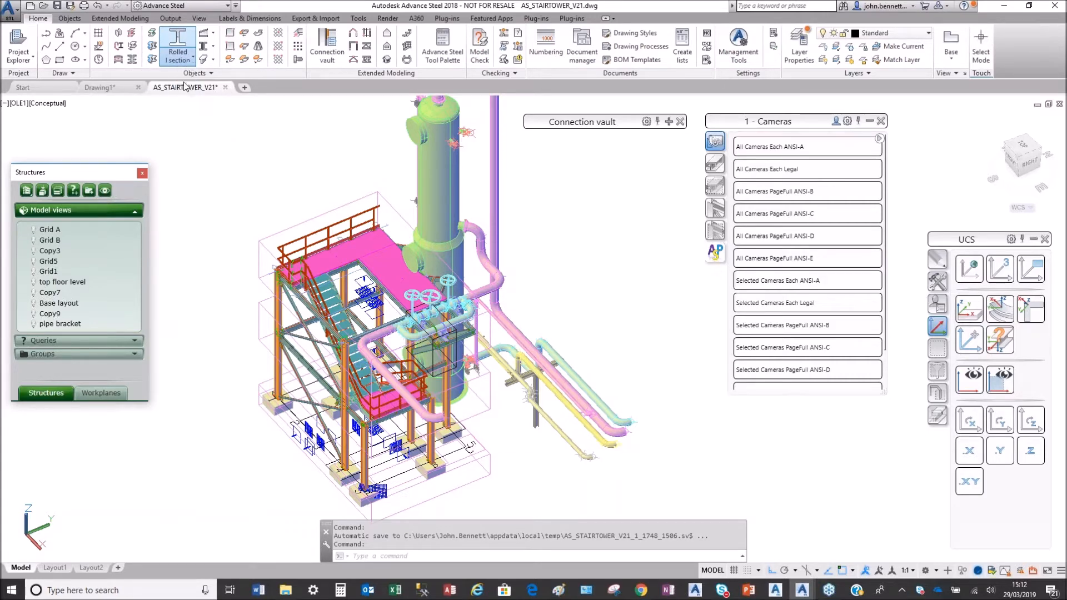
click(221, 205)
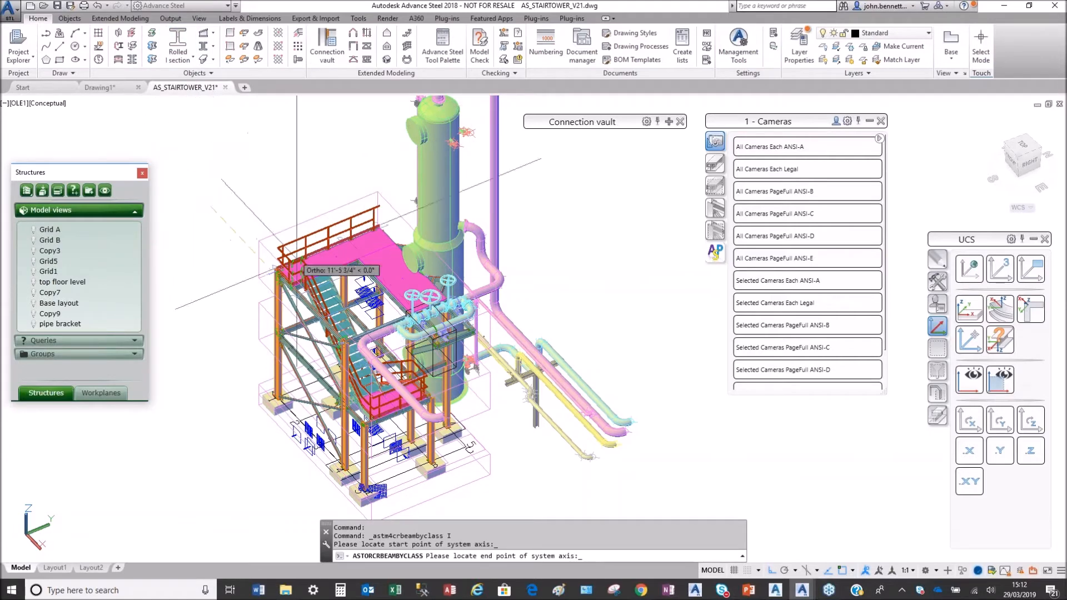
click(772, 572)
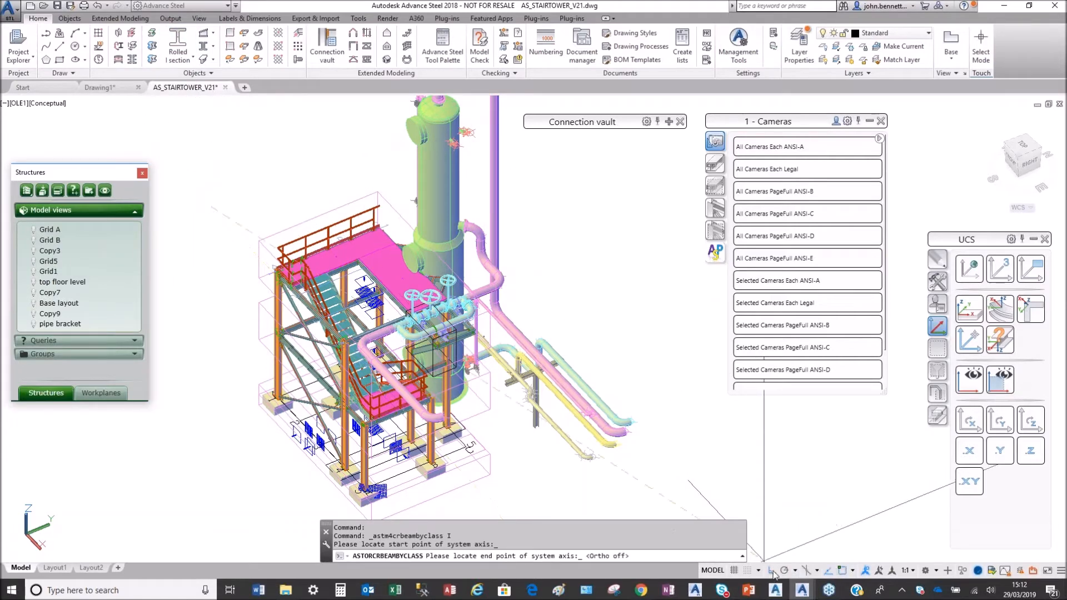
click(271, 185)
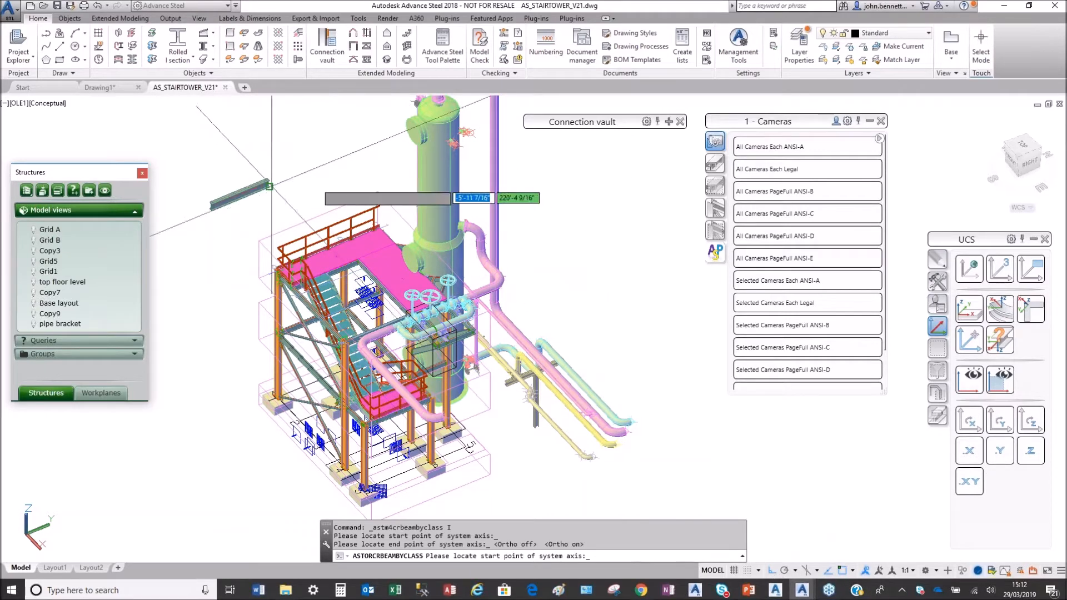
click(261, 212)
click(261, 213)
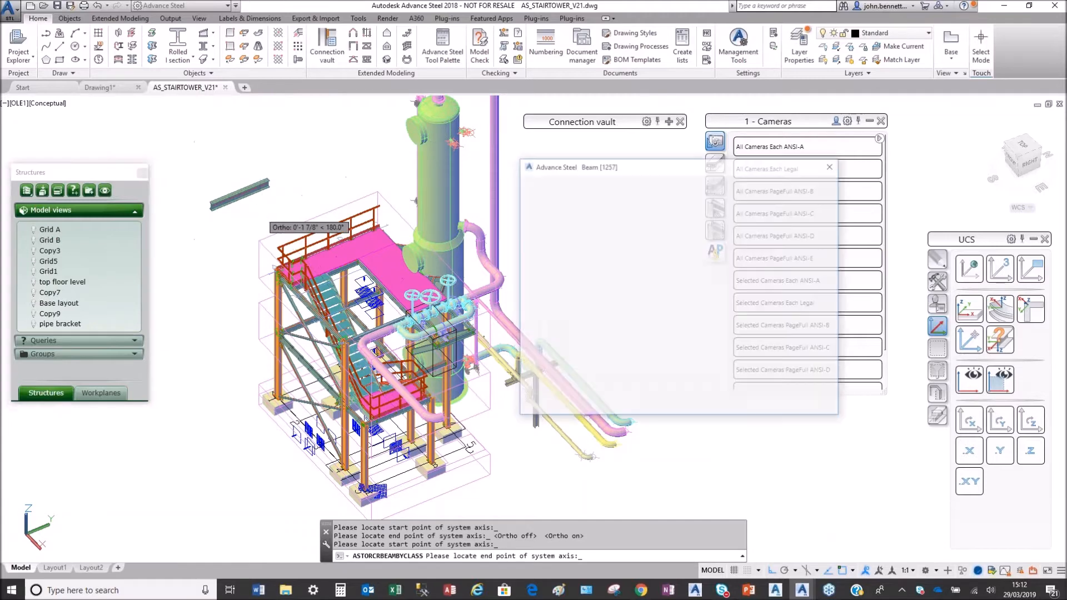
Examine the section sizes, profile families and full section catalogue available for the new I beam.
drag(614, 170, 379, 154)
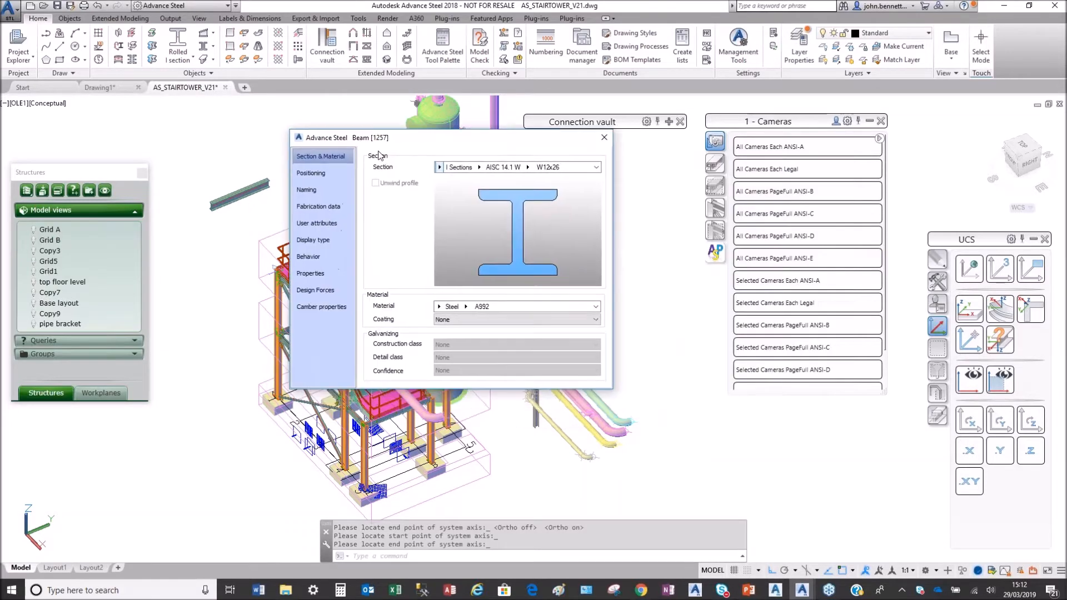
click(527, 167)
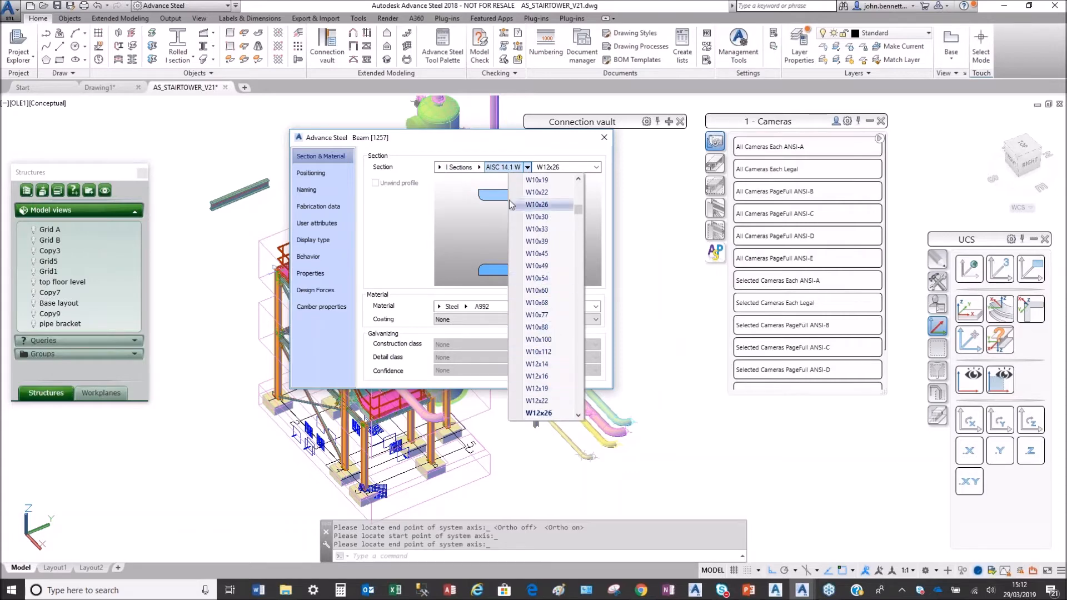
click(478, 167)
click(439, 167)
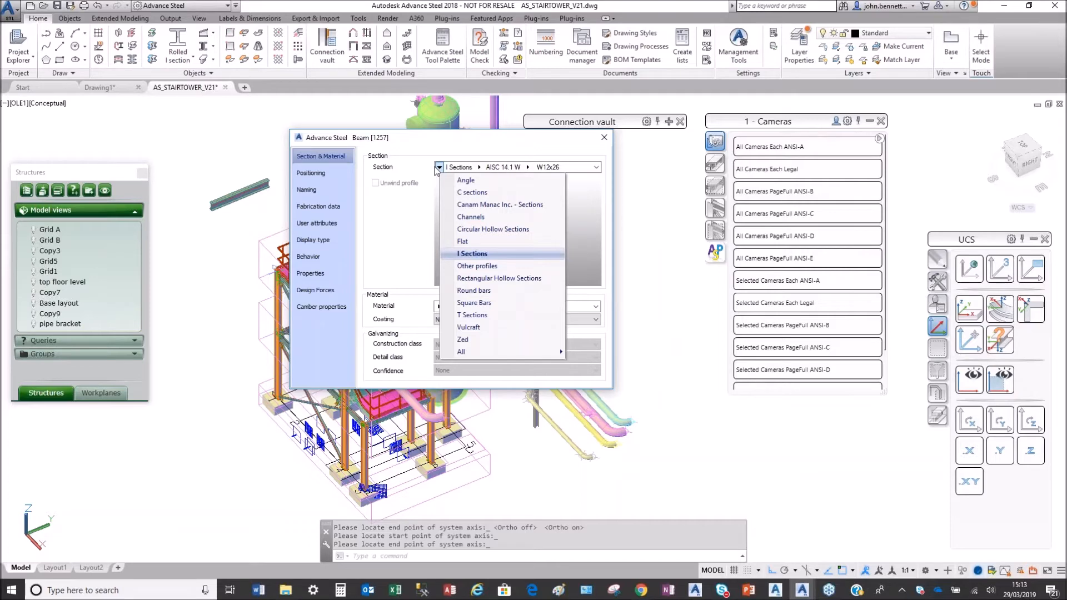
mouse_move(478, 351)
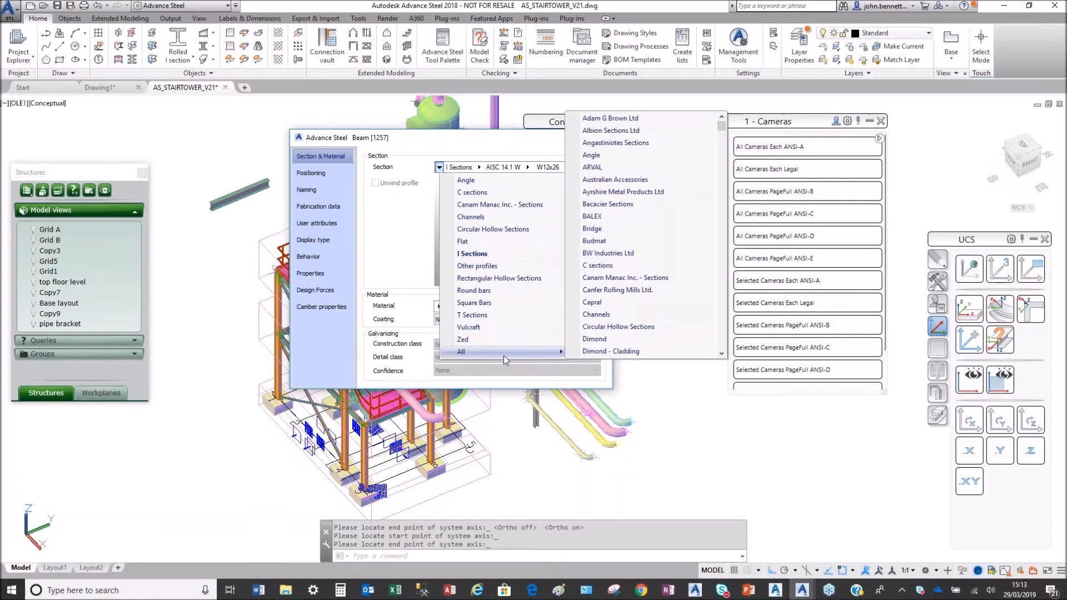
scroll(718, 231, down, 6)
scroll(718, 231, down, 8)
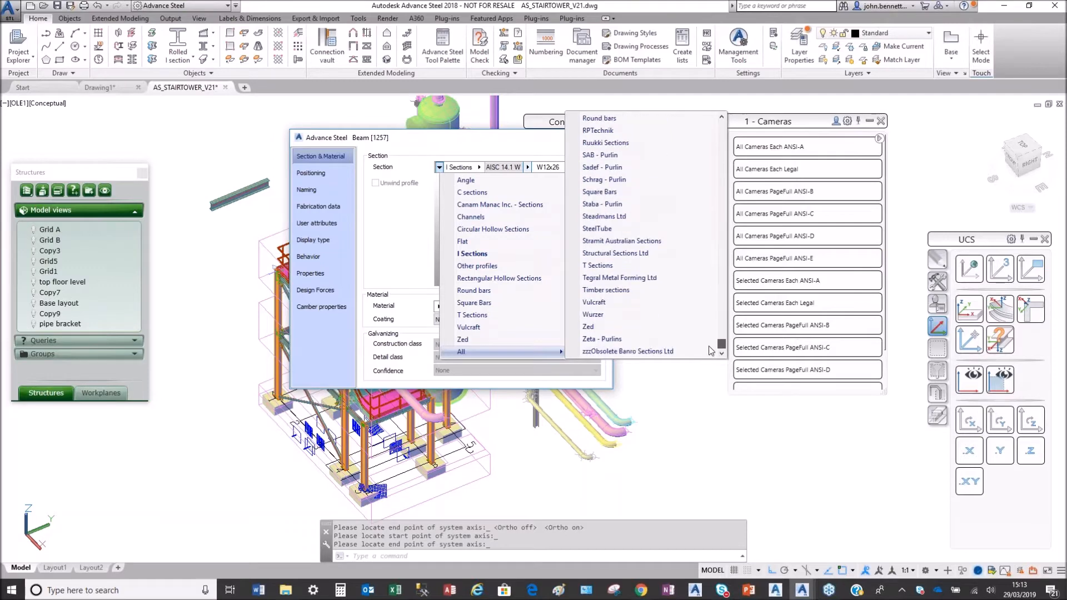
scroll(708, 348, up, 14)
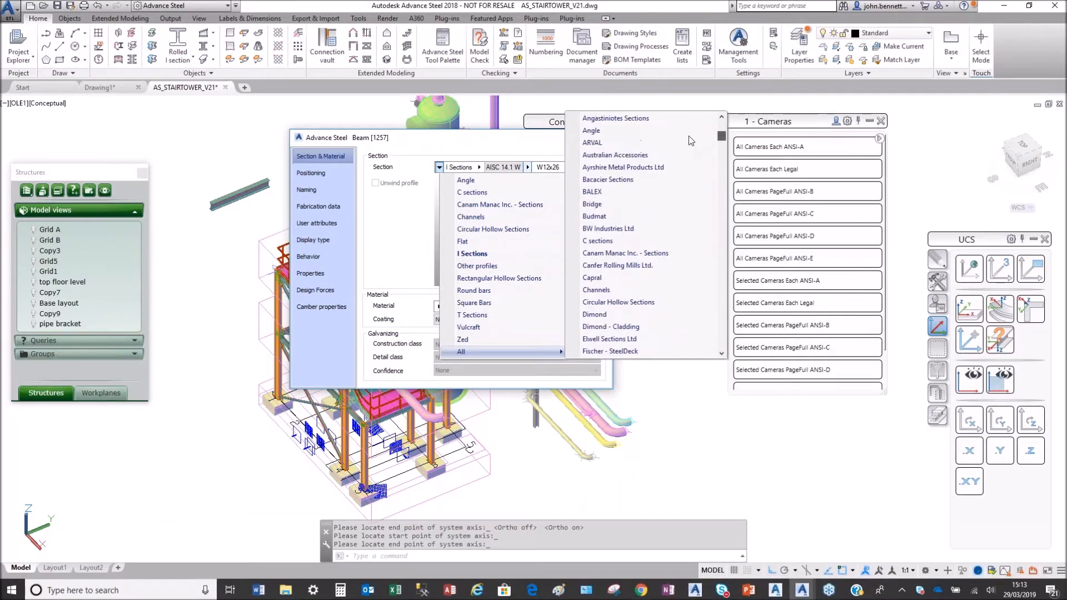
Close the beam's properties and delete the beam beside the tower.
click(411, 139)
drag(403, 140, 372, 232)
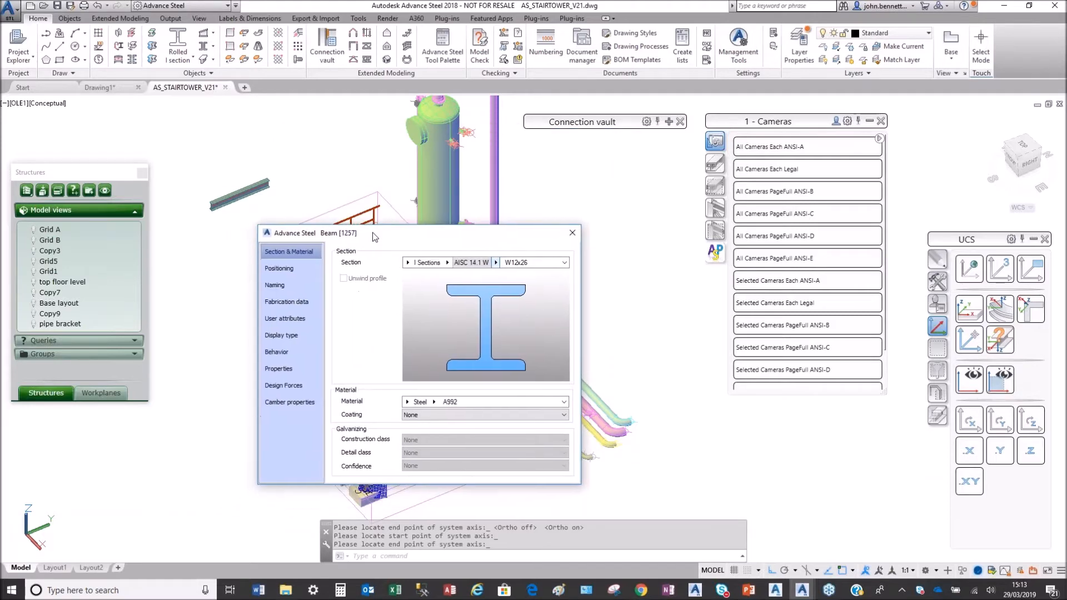
click(573, 234)
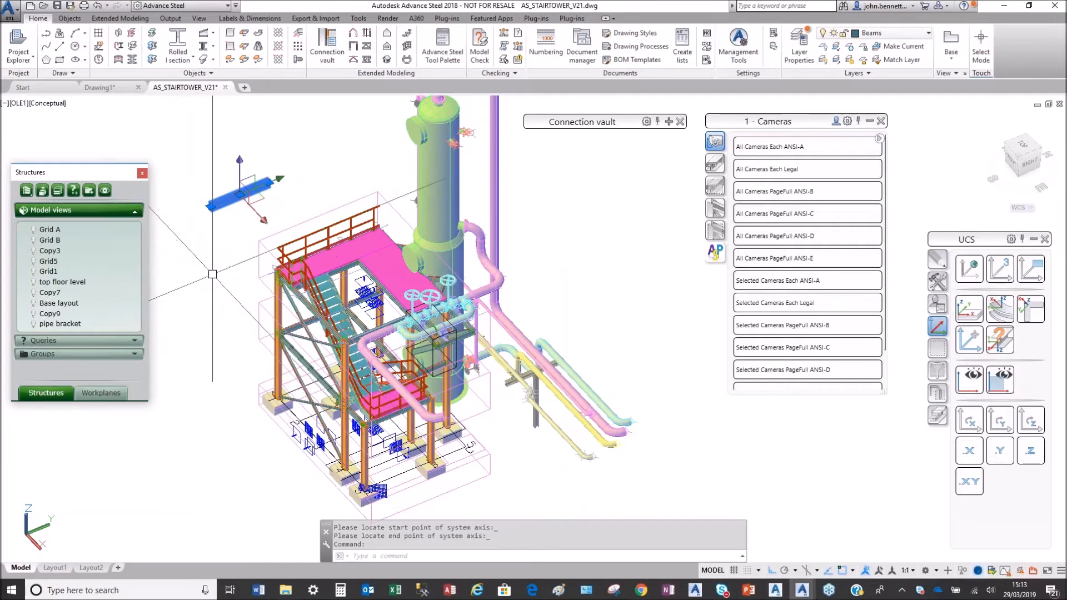
key(Delete)
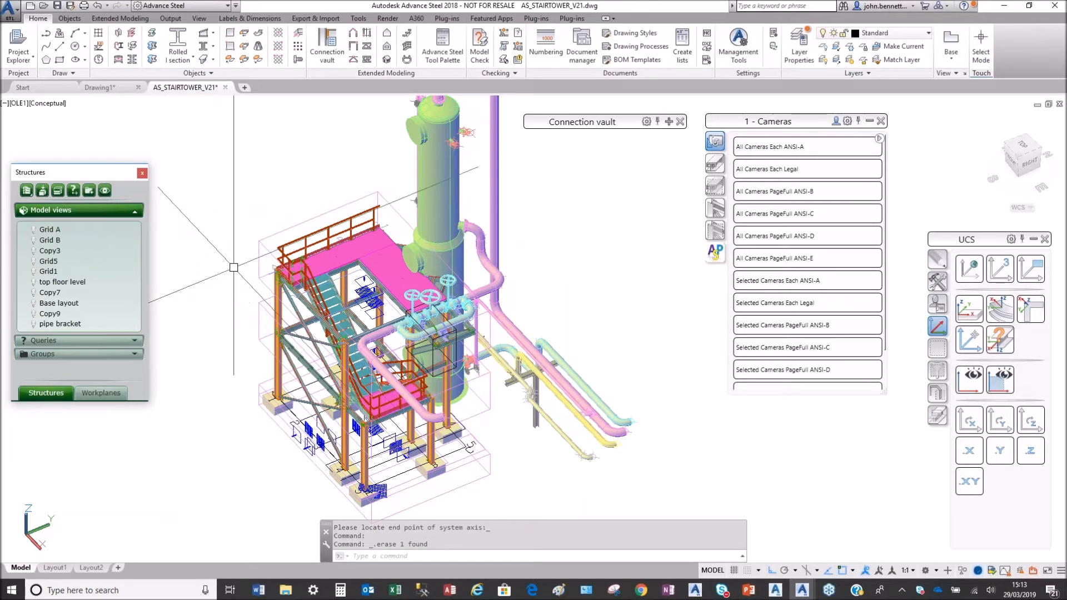
Create a rectangular plate from two diagonal corners beside the tower and set its width and length to 2'.
click(230, 46)
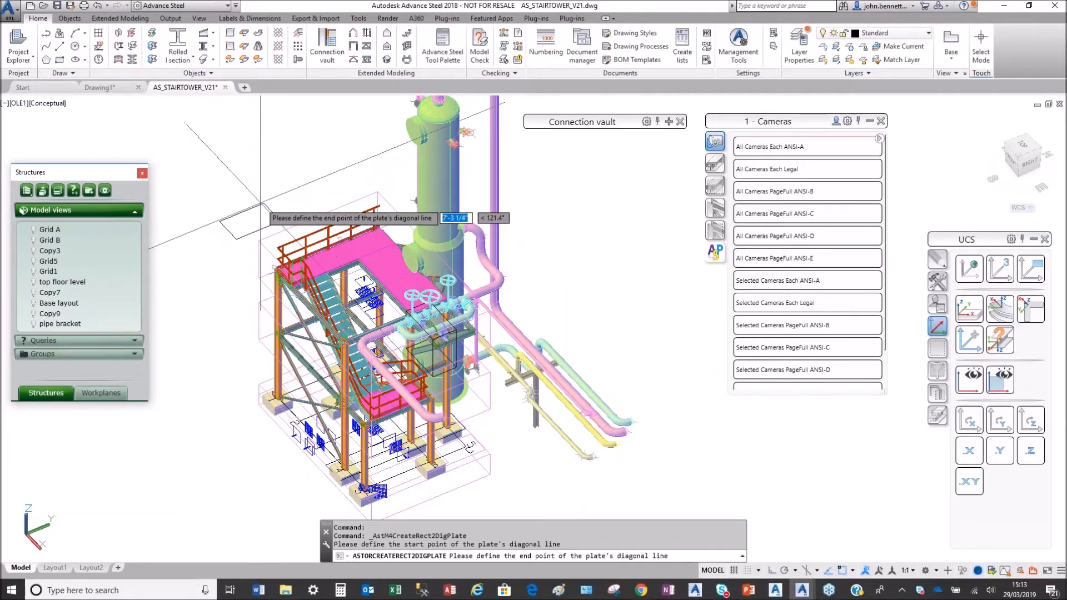
click(232, 237)
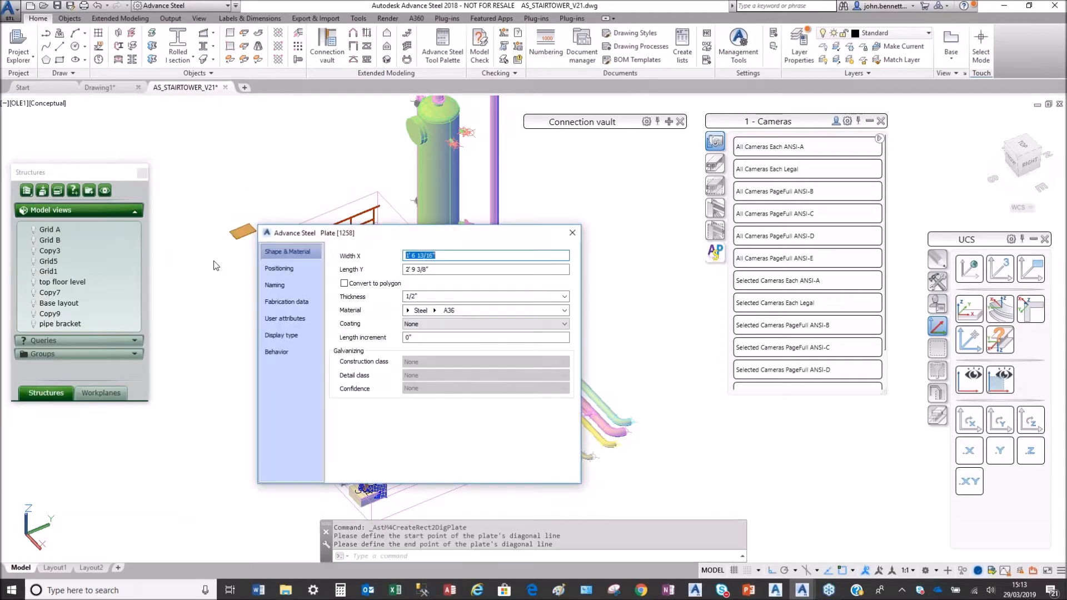
scroll(236, 223, up, 3)
scroll(236, 223, up, 4)
middle_drag(236, 221, 322, 170)
click(465, 247)
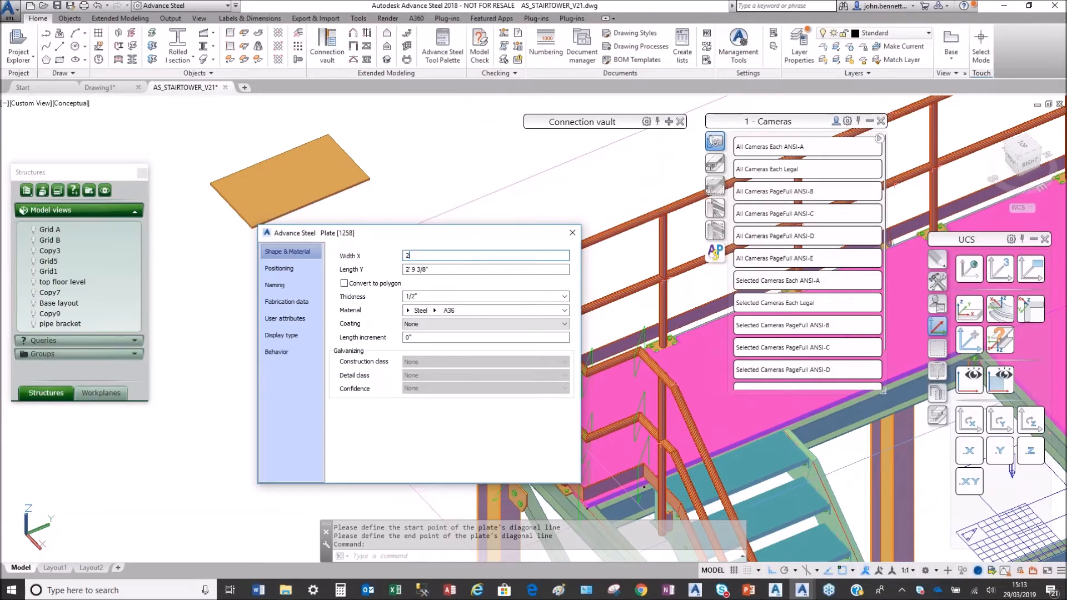
click(443, 268)
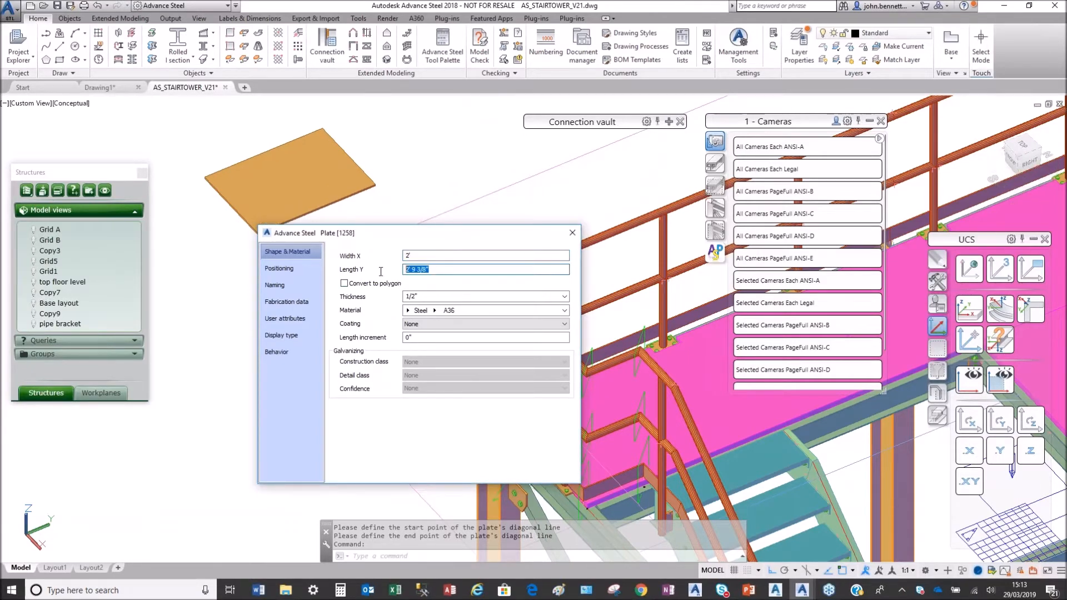
key(Return)
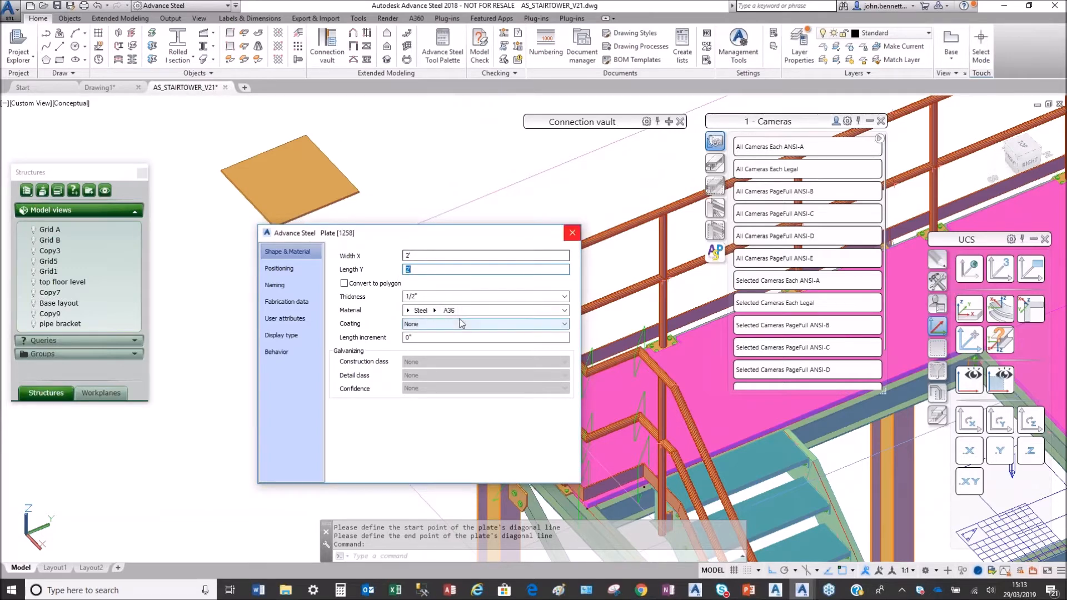
Review the steel grades and coating options available for the plate, leaving its properties unchanged.
click(434, 311)
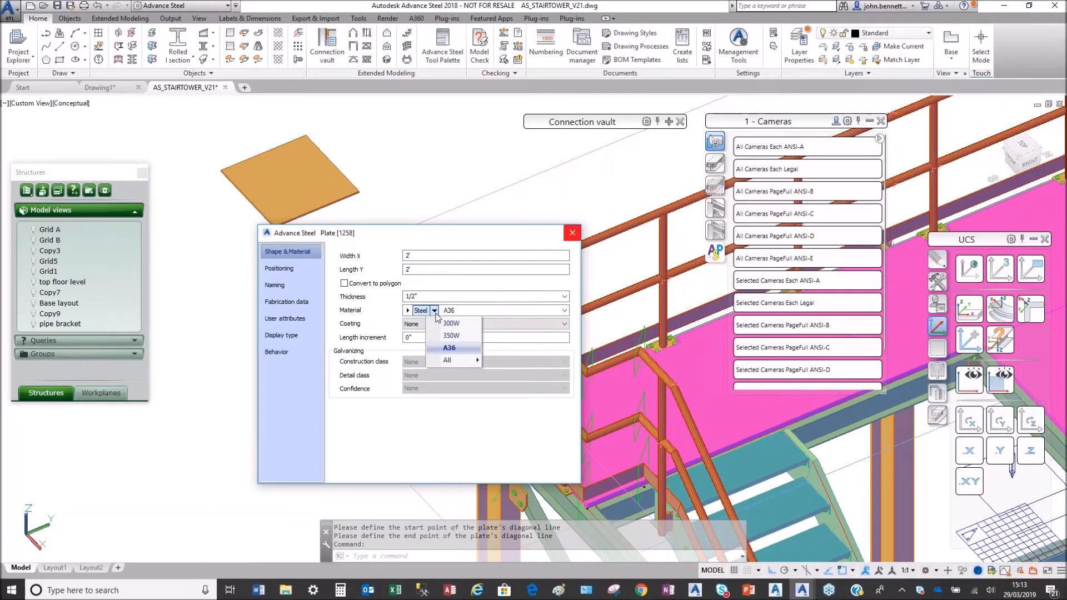
mouse_move(452, 364)
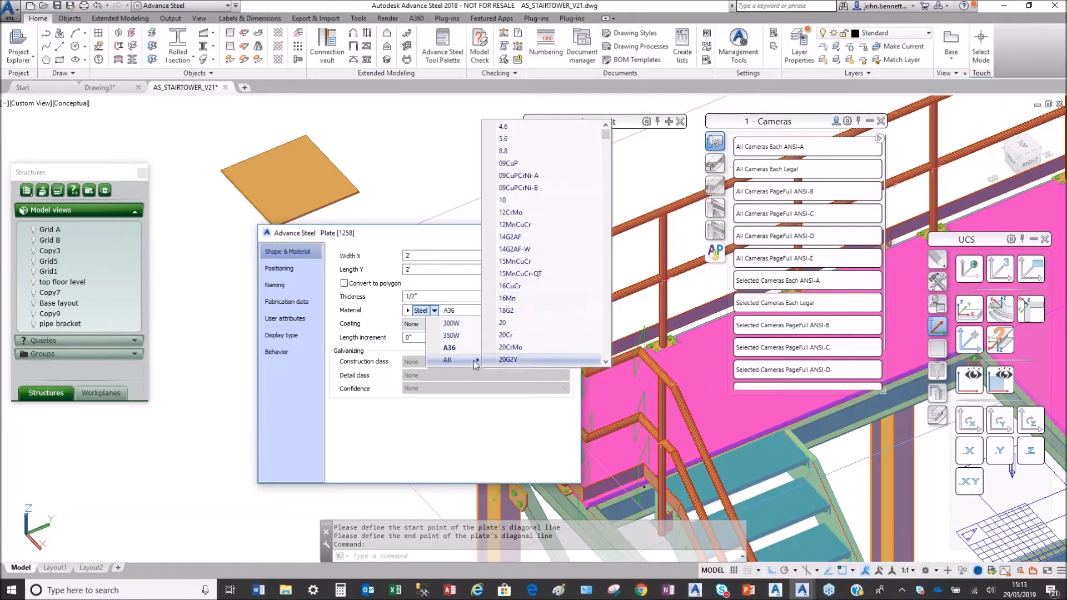
click(402, 237)
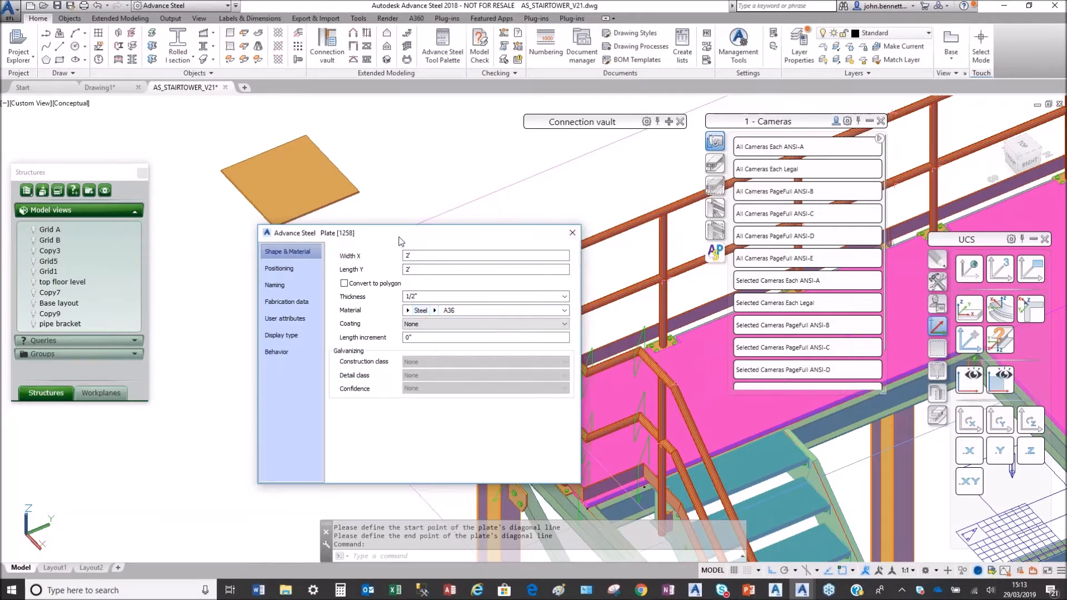
click(533, 324)
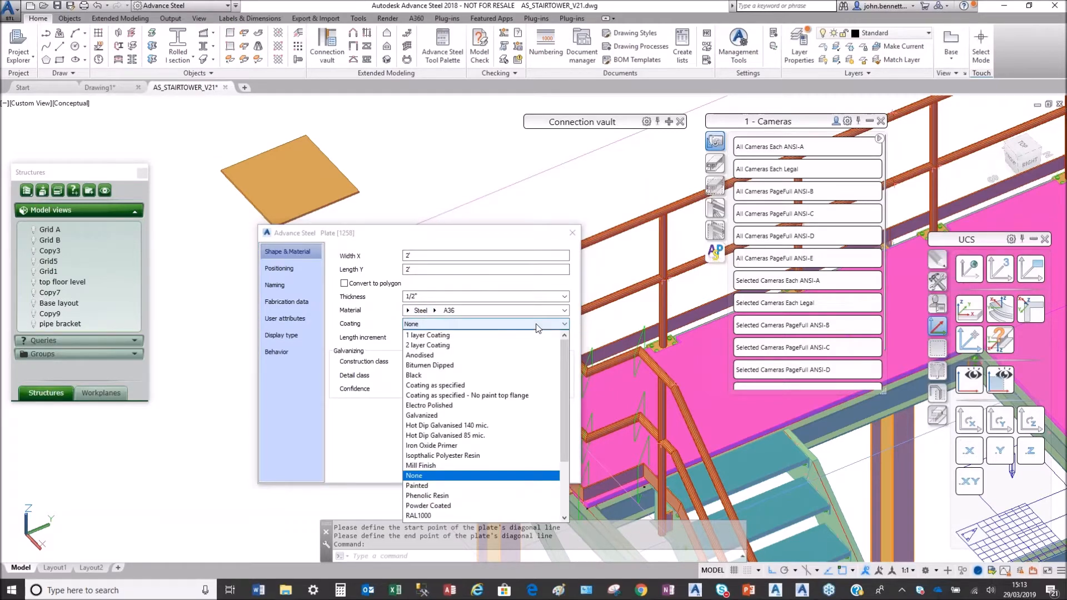
click(578, 249)
click(572, 232)
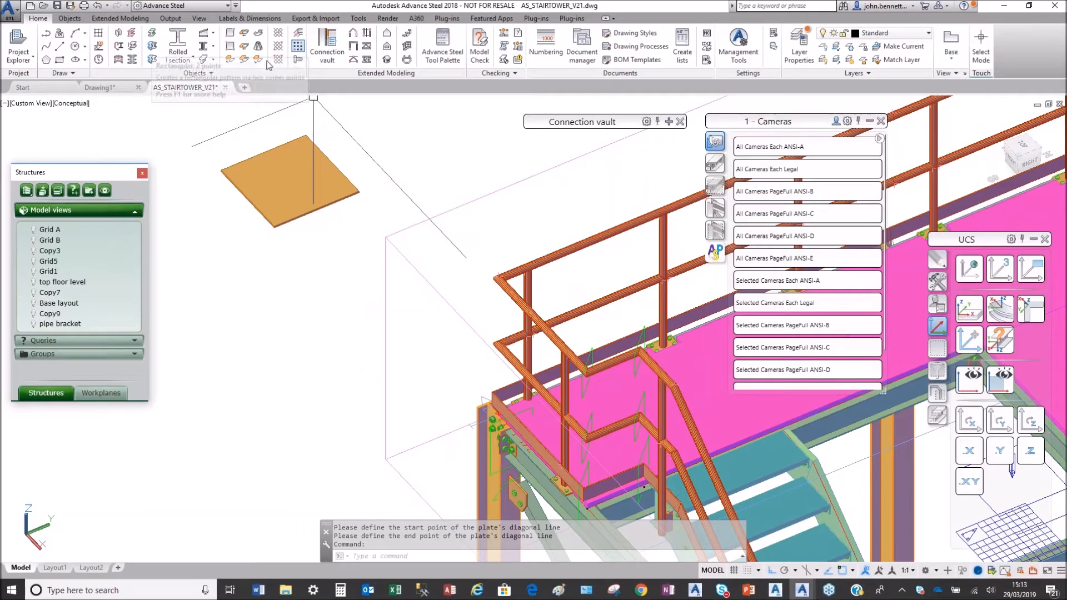
click(210, 73)
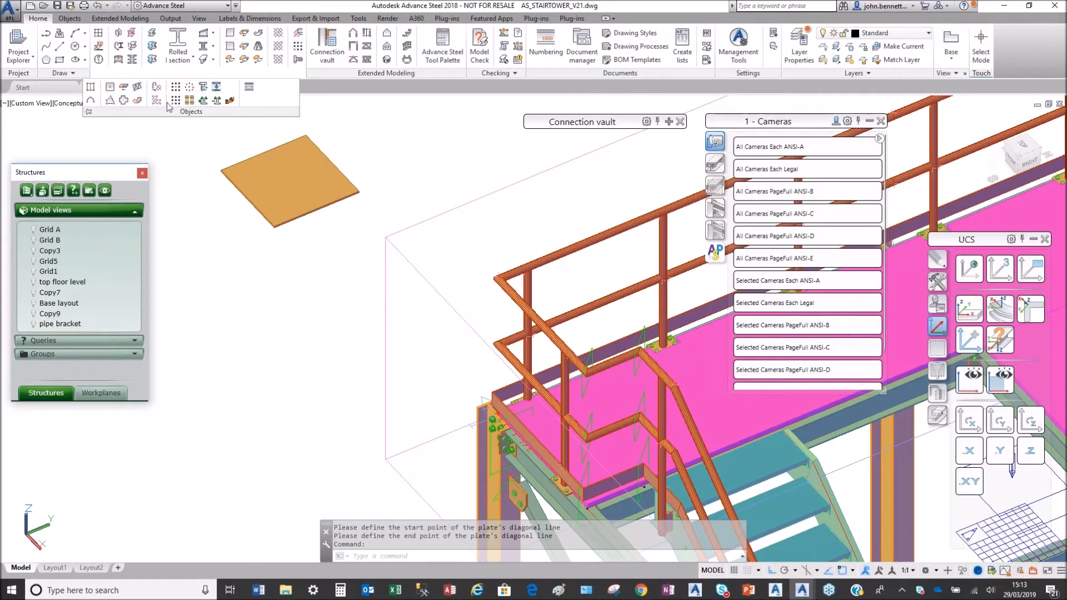
click(189, 86)
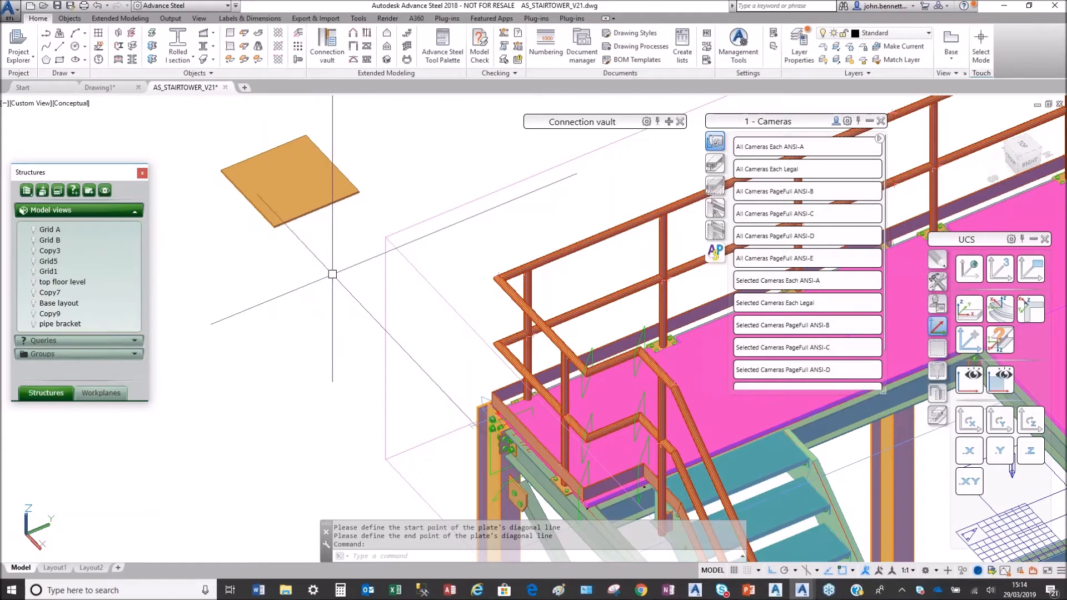
Delete the square plate beside the tower.
scroll(320, 265, down, 2)
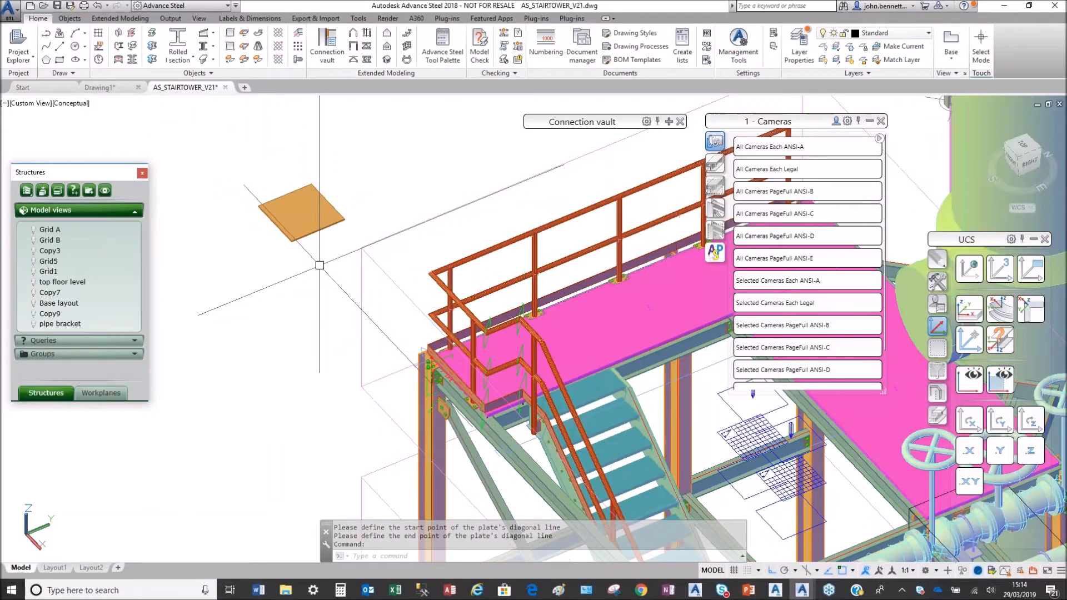
click(308, 236)
key(Delete)
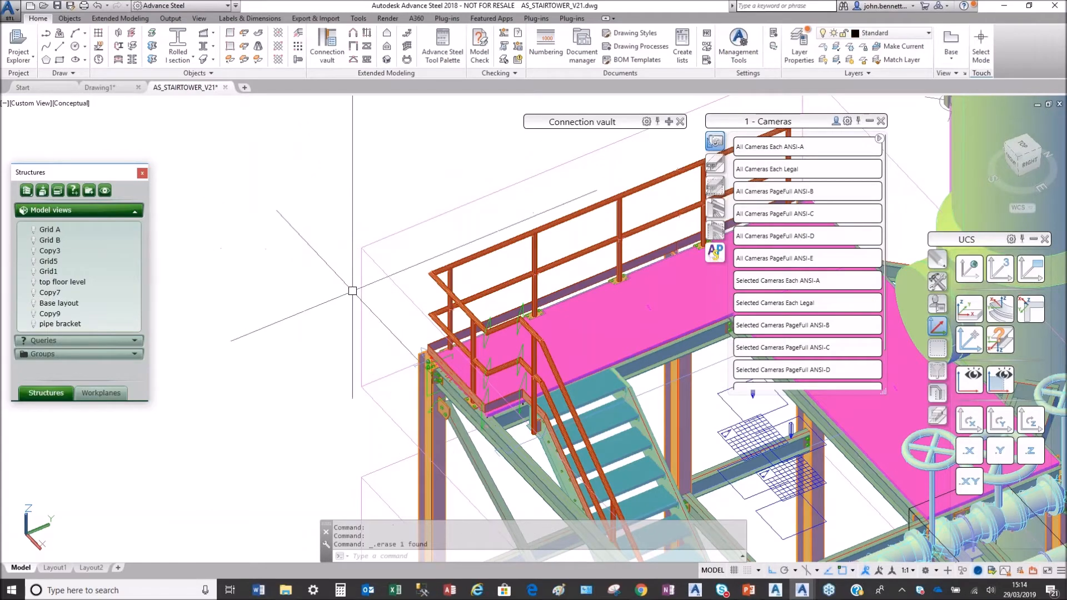
Open the joint properties of the gusset plate connecting the diagonal brace to the stair tower's corner column.
middle_drag(338, 302, 268, 185)
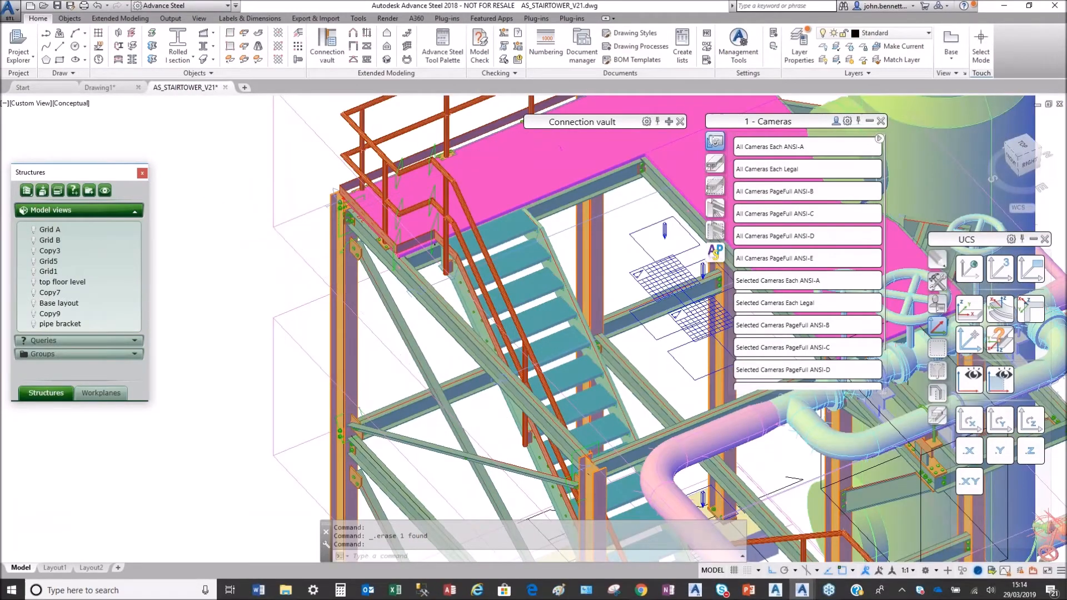
scroll(293, 242, down, 3)
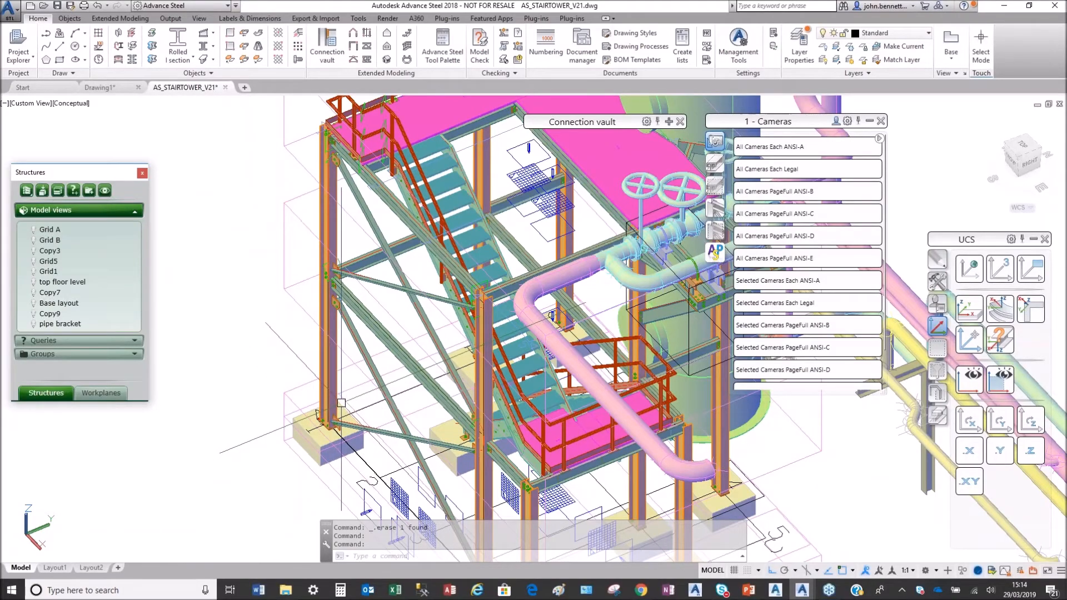
scroll(340, 403, up, 5)
middle_drag(372, 243, 421, 414)
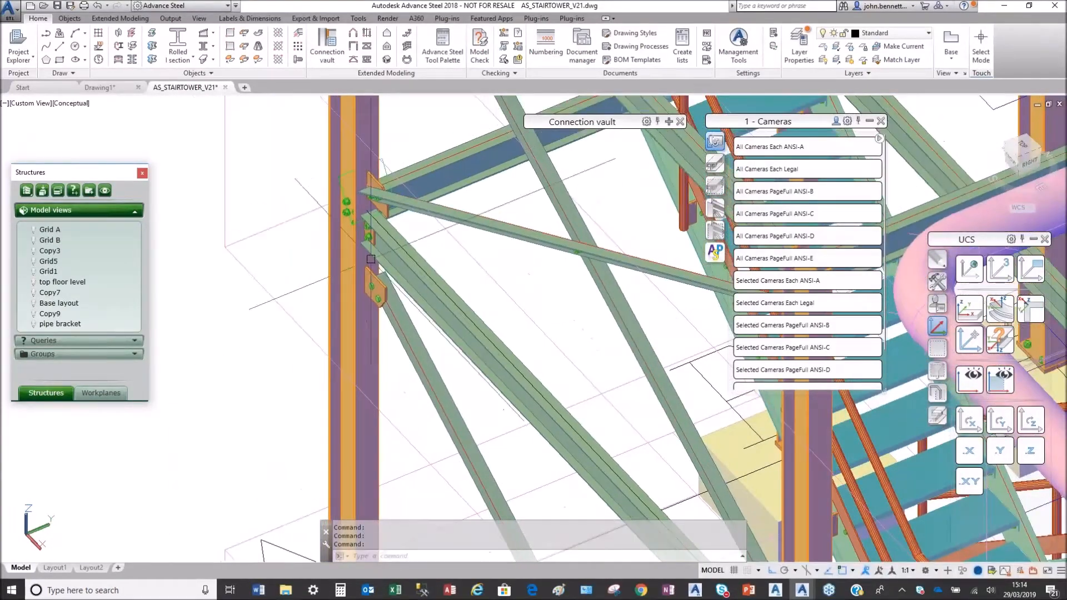
scroll(385, 167, up, 5)
click(357, 185)
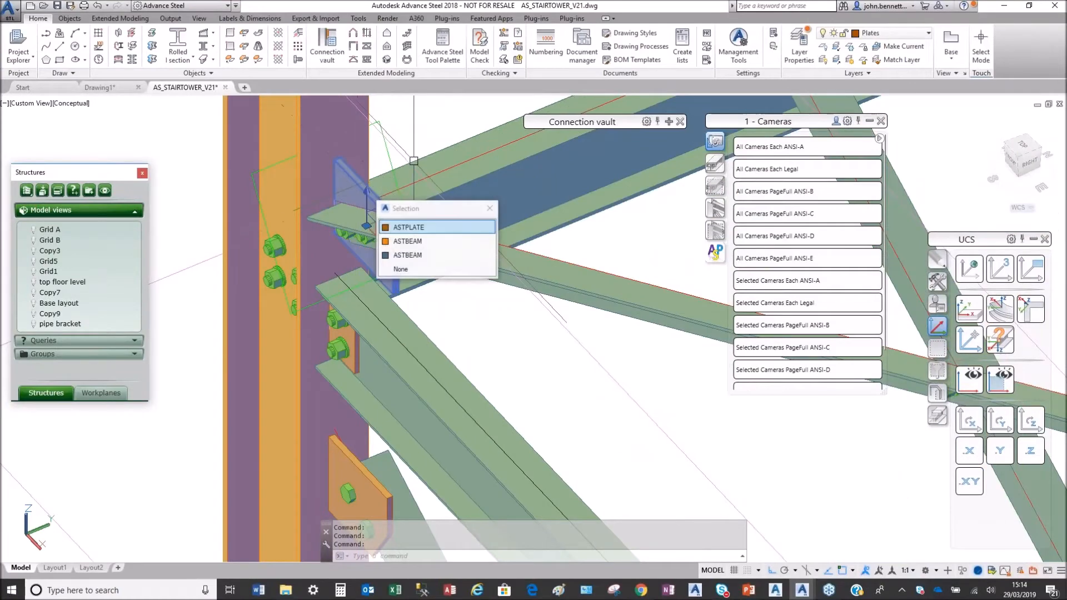
right_click(425, 133)
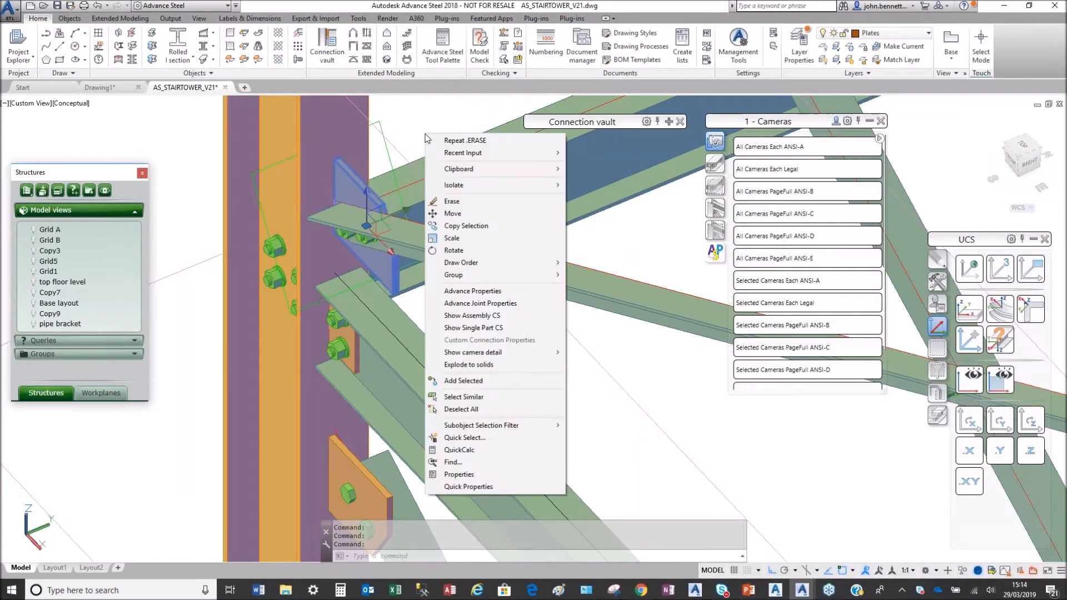
click(468, 305)
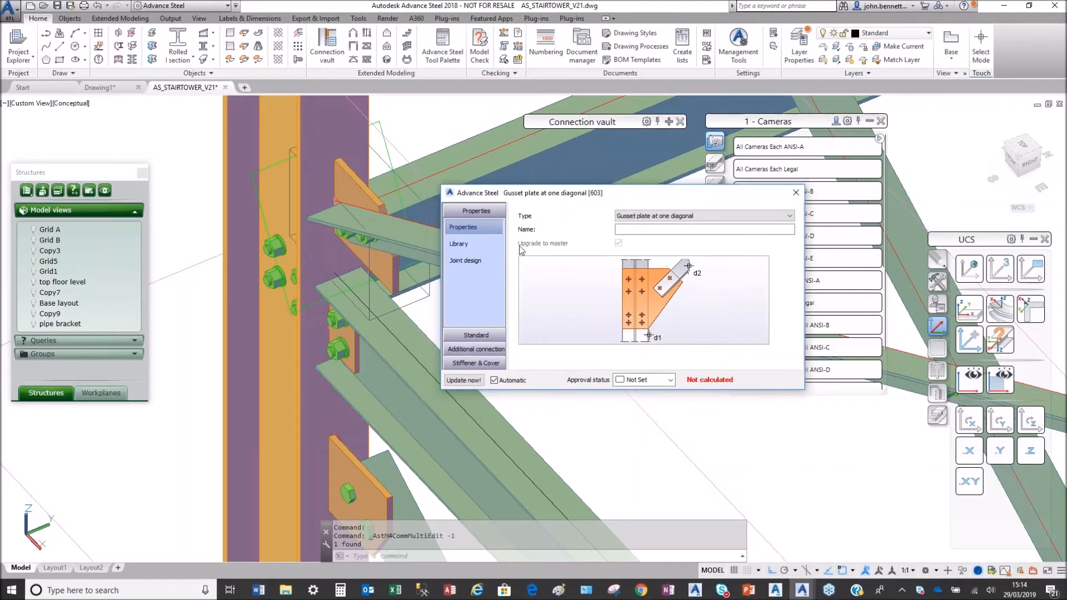
Review the gusset plate and bolt settings of the diagonal's joint, and close its properties without changes.
click(475, 336)
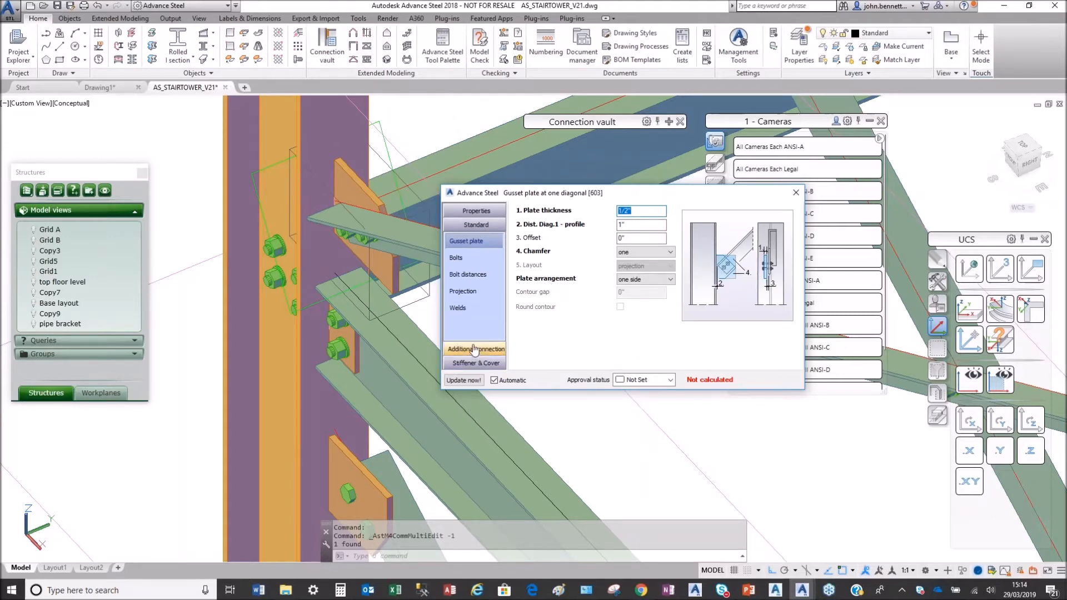
click(456, 258)
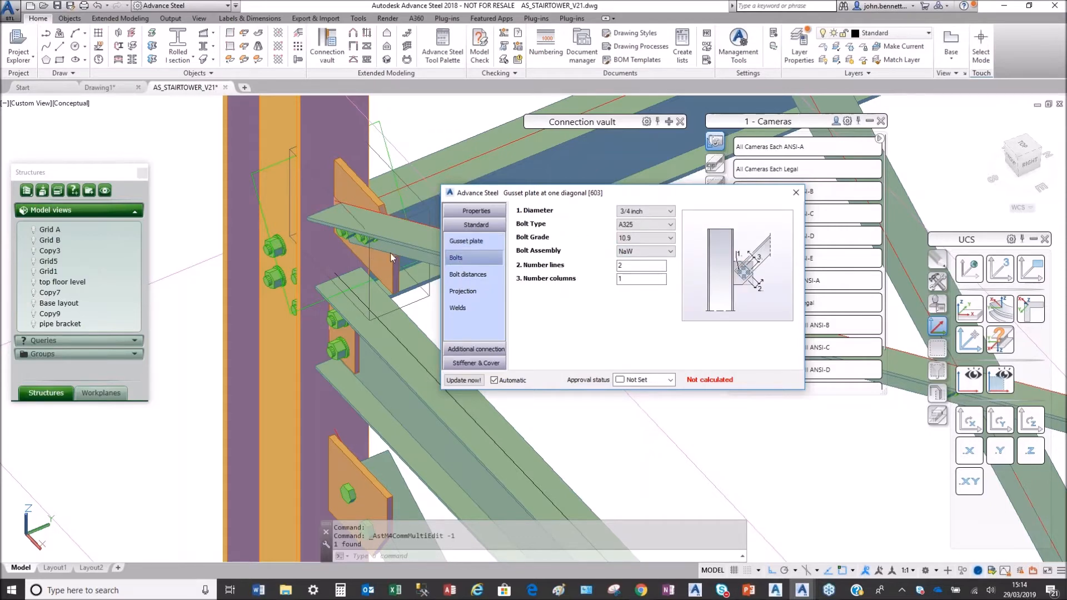
click(795, 194)
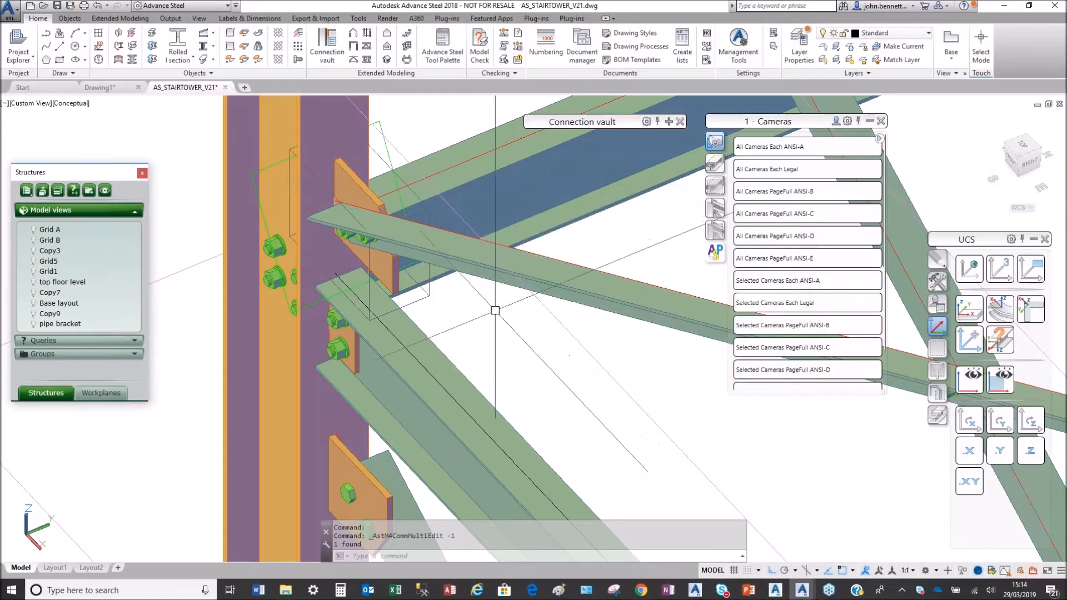
Select the stair's stringer and check the joint properties command available for it without opening it.
scroll(494, 334, down, 5)
middle_drag(489, 305, 342, 370)
scroll(342, 370, down, 2)
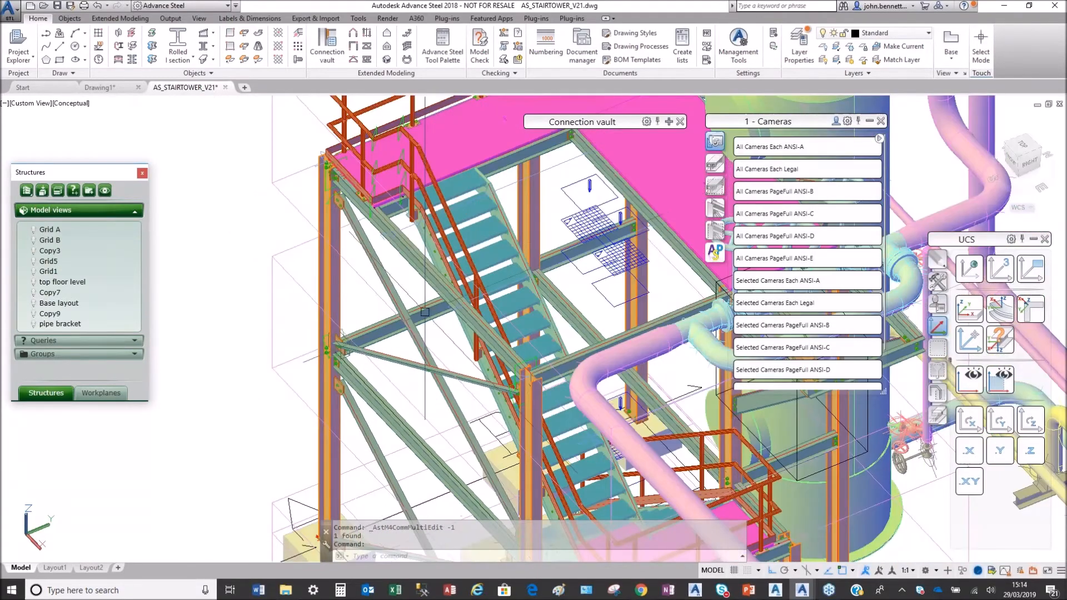
middle_drag(383, 209, 333, 115)
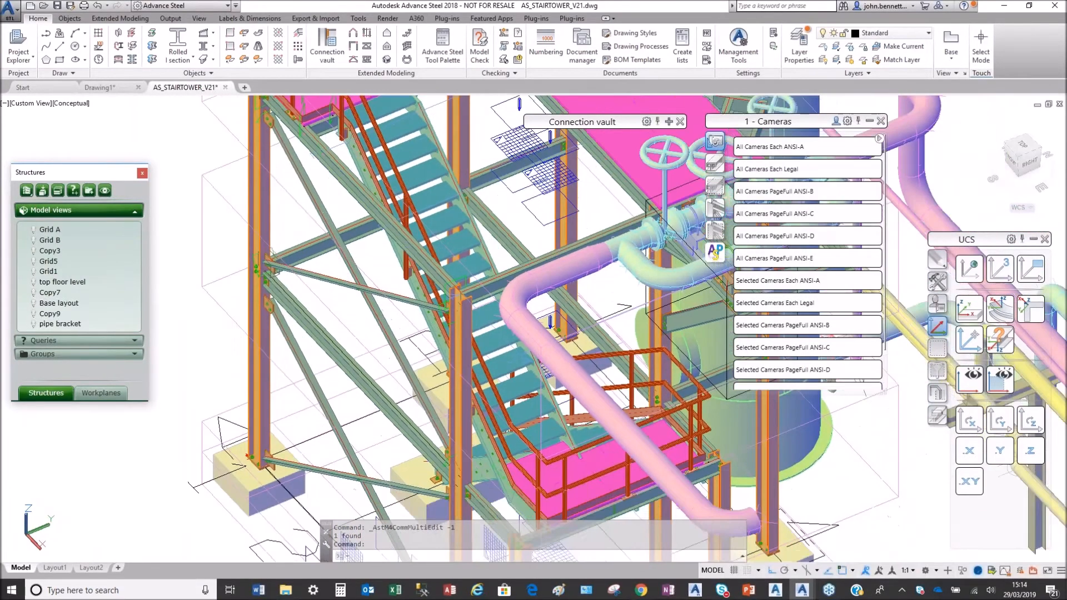
click(406, 36)
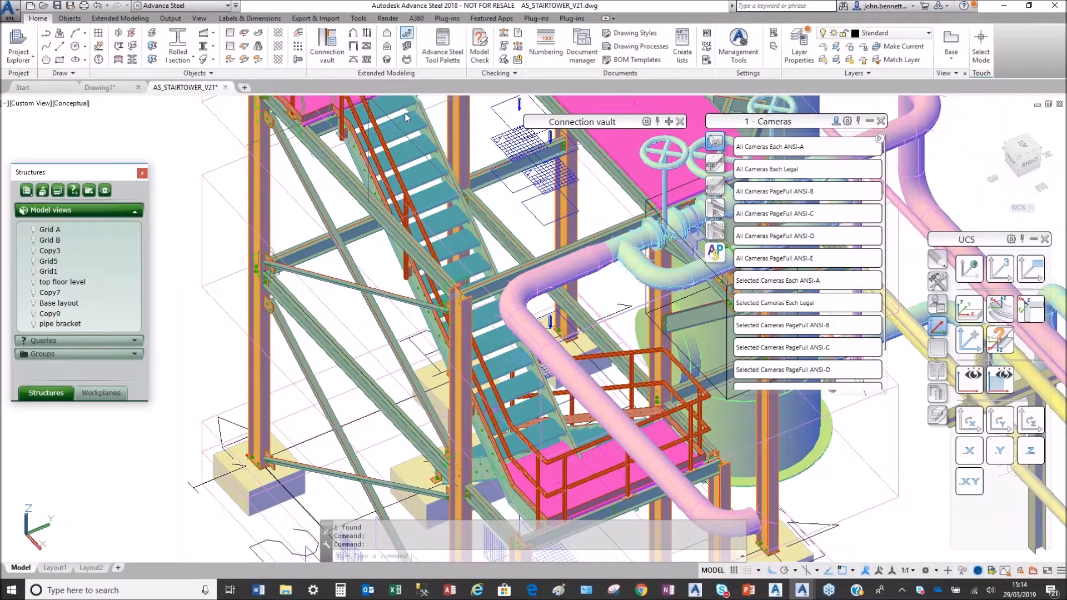
right_click(373, 218)
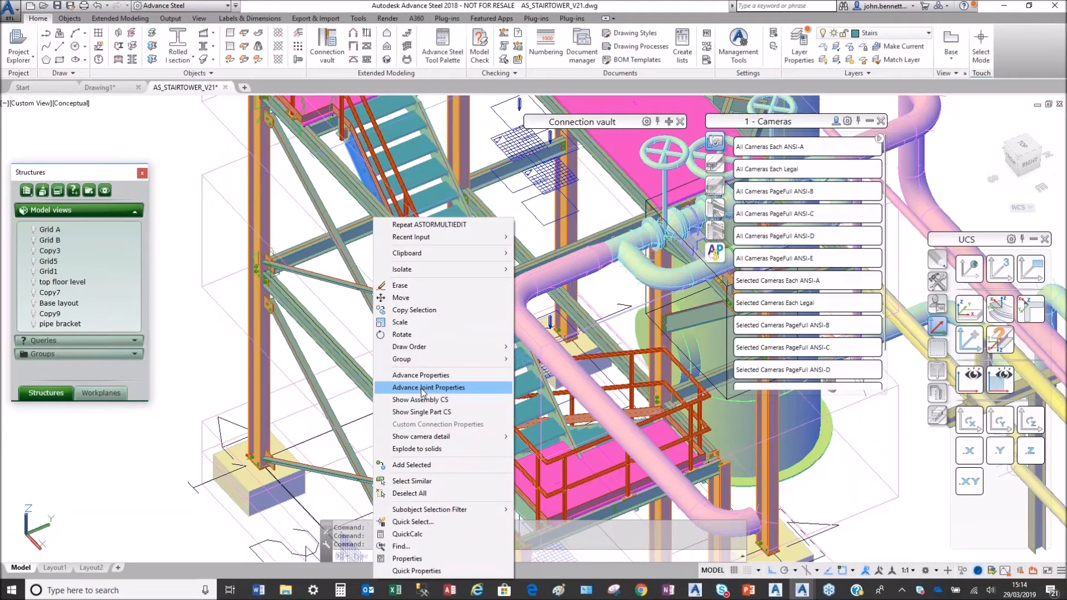
click(333, 302)
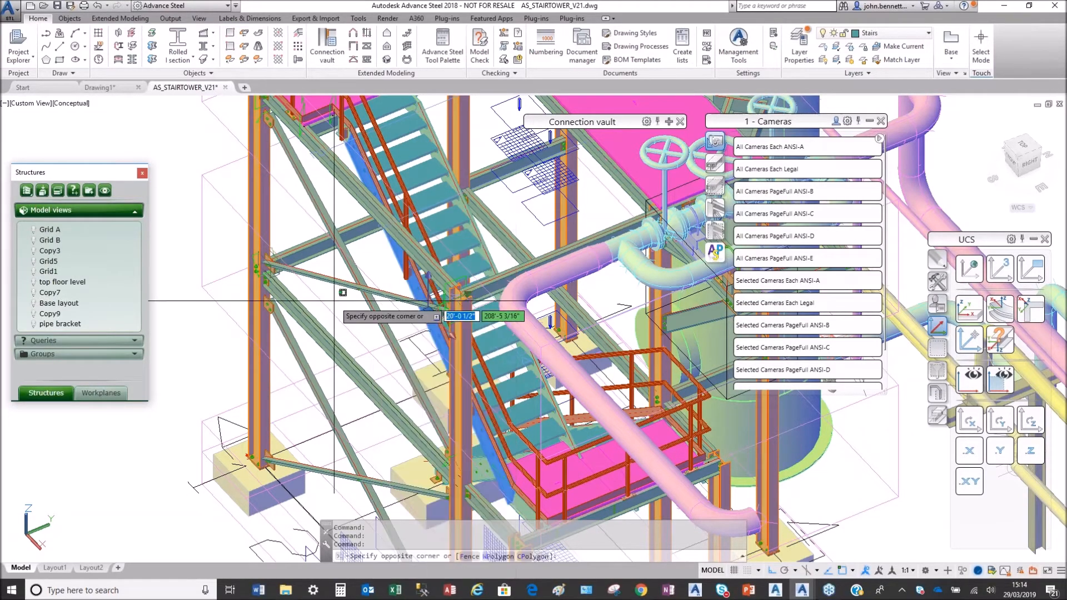
key(Escape)
Select the referenced vessel and piping model beside the stair tower, examine its extent around the structure and clear the selection.
scroll(550, 290, down, 3)
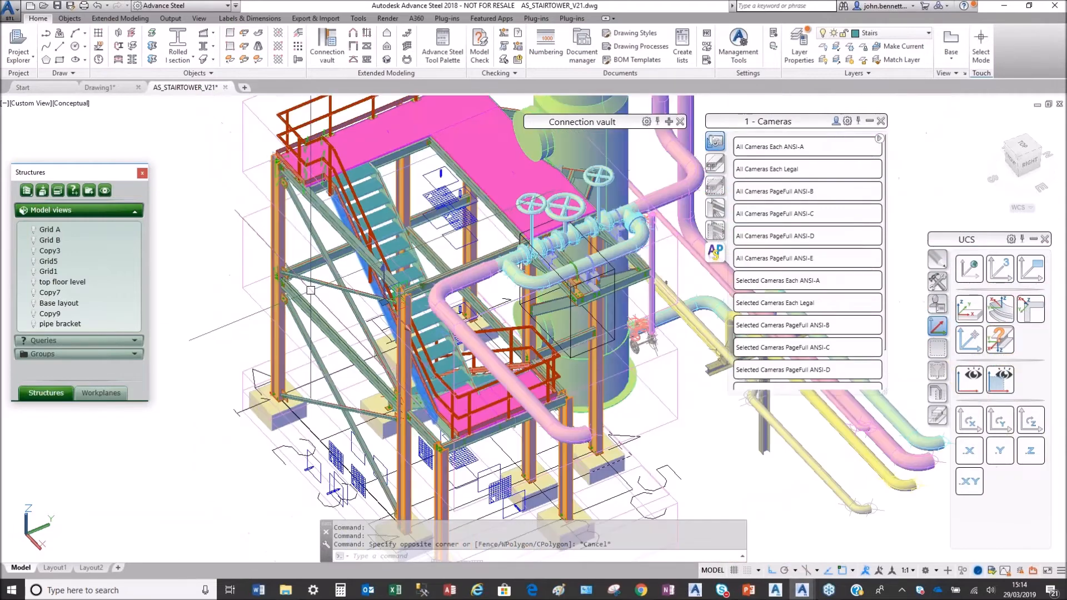
scroll(550, 290, up, 3)
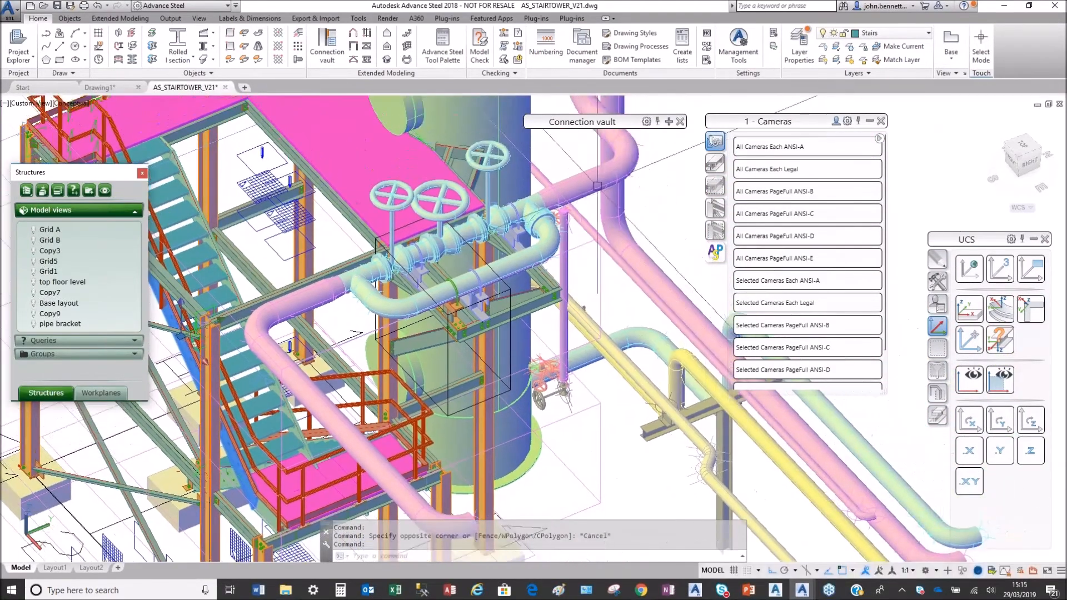
click(594, 185)
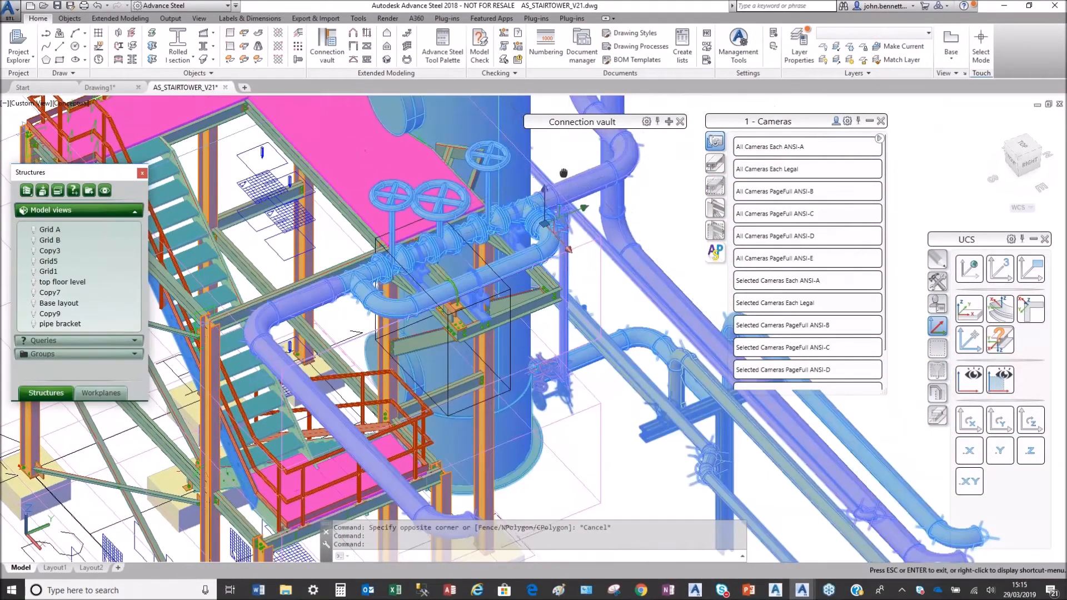
middle_drag(564, 174, 462, 285)
scroll(461, 285, down, 4)
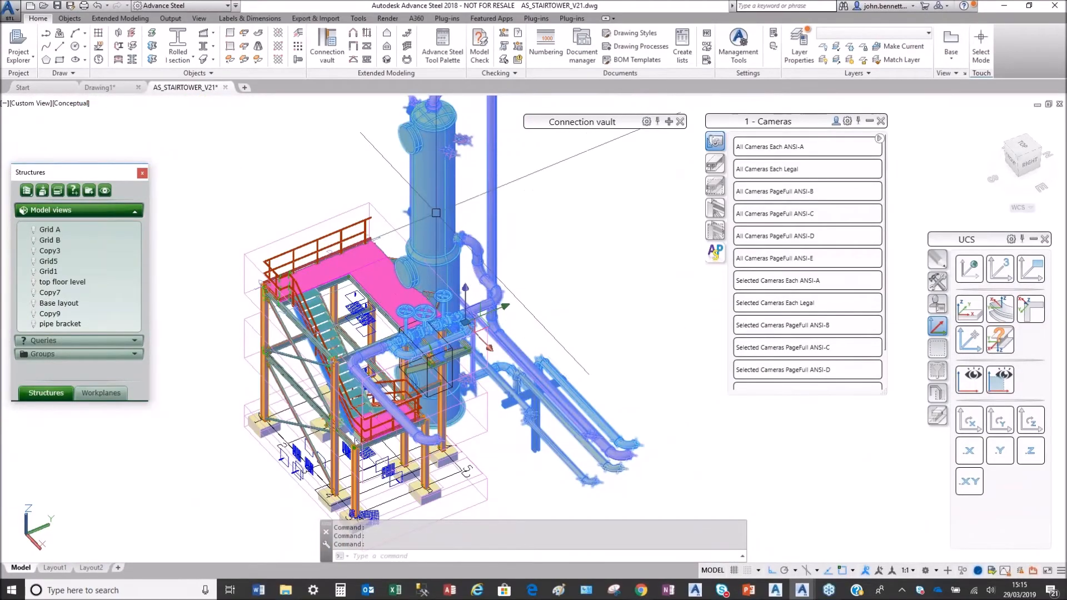
middle_drag(482, 231, 526, 257)
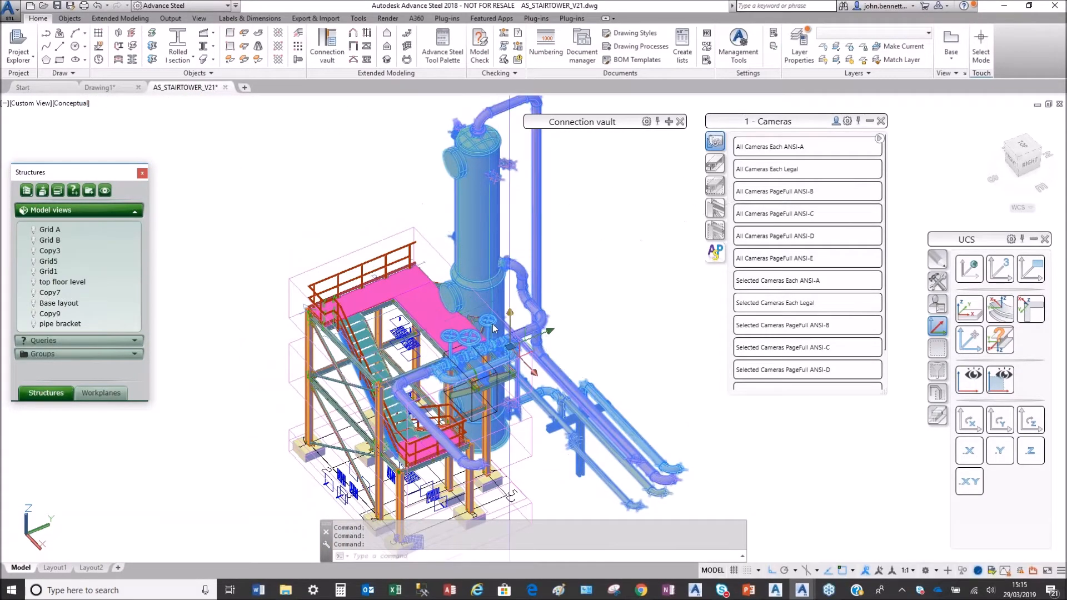
scroll(524, 291, up, 3)
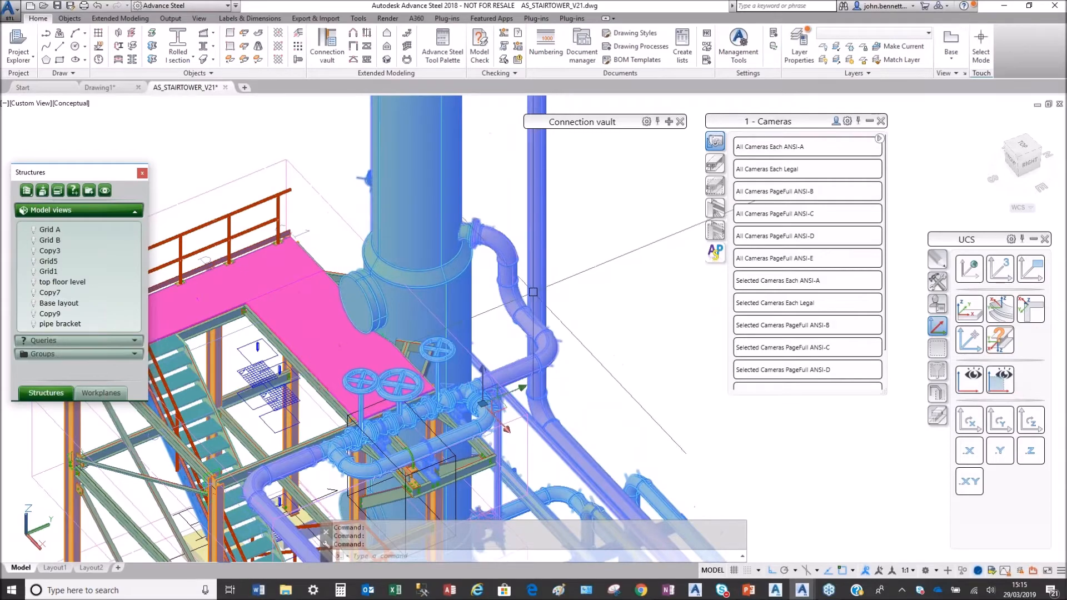
middle_drag(481, 326, 557, 239)
scroll(550, 241, down, 1)
scroll(547, 242, down, 1)
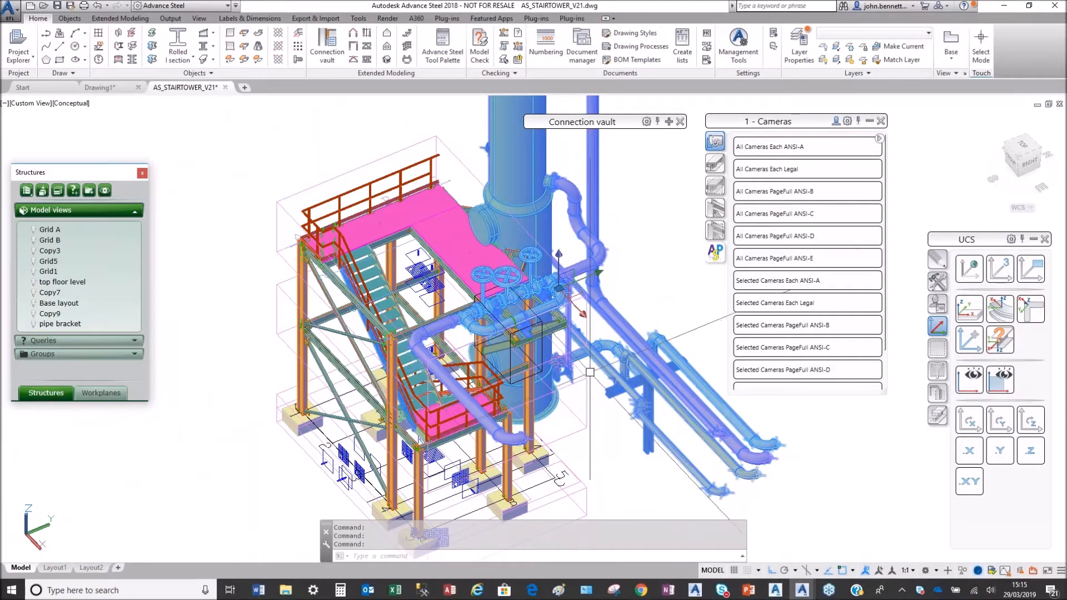
key(Escape)
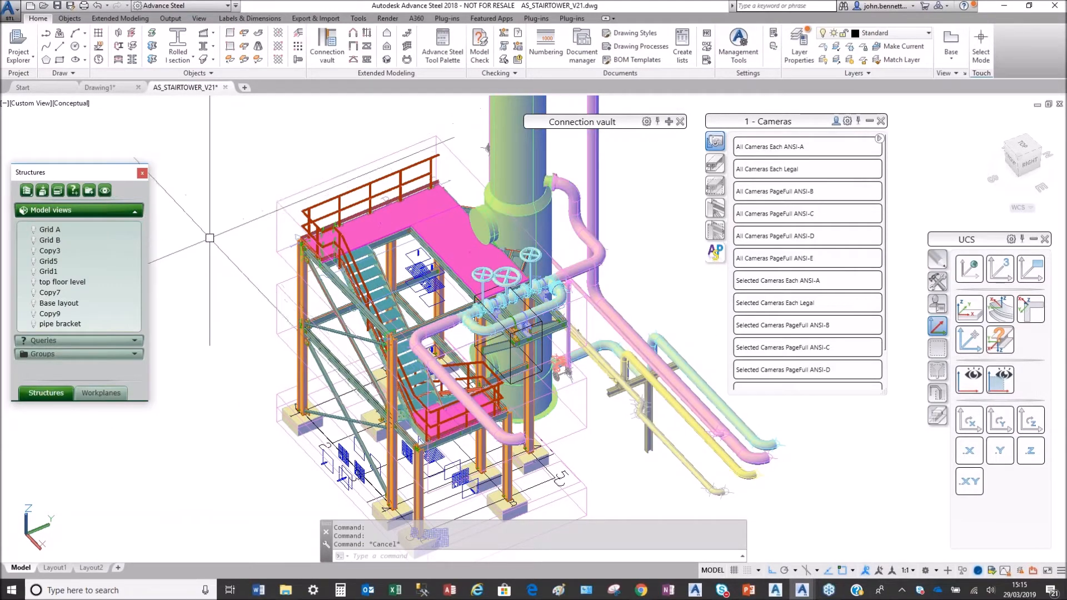
Run XREF, inspect the file details of the AMERICA_AP3D_LADDERVESSEL01-2 reference and dismiss the list.
text(x)
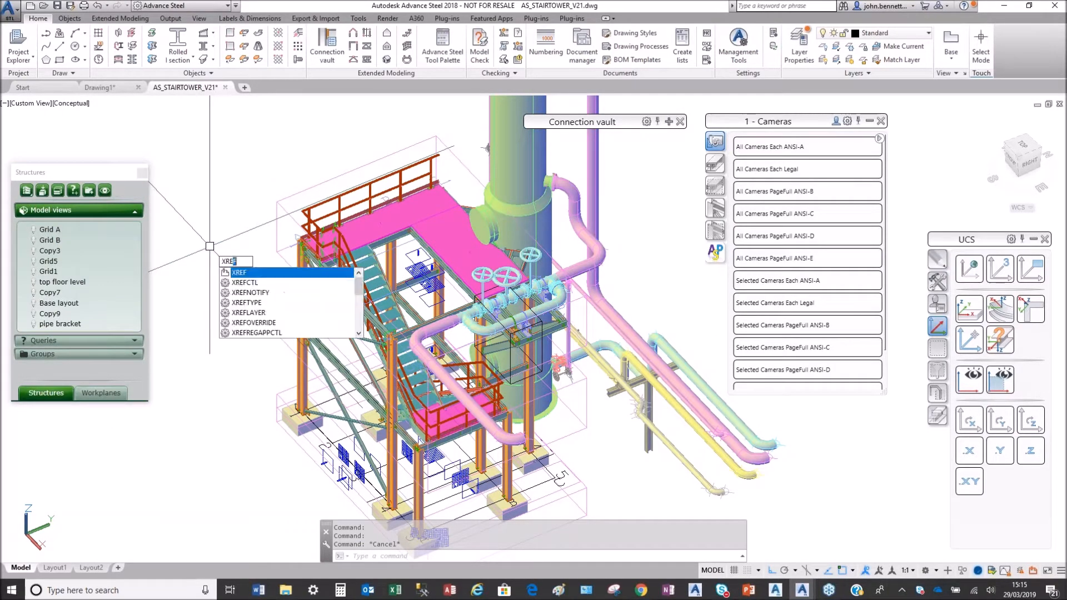
text(ref)
key(Return)
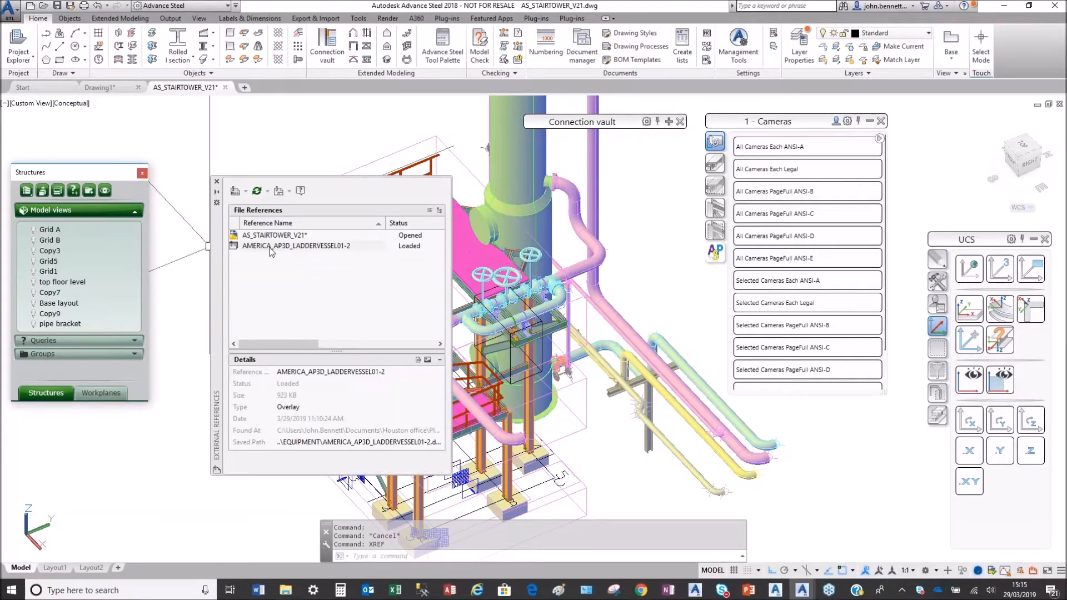
mouse_move(271, 251)
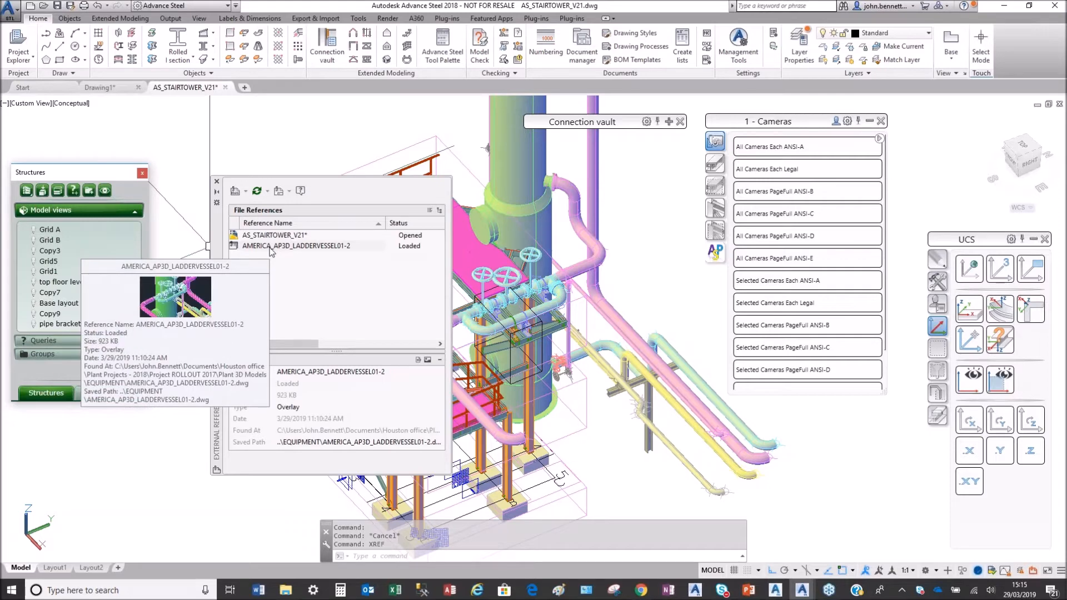
click(216, 194)
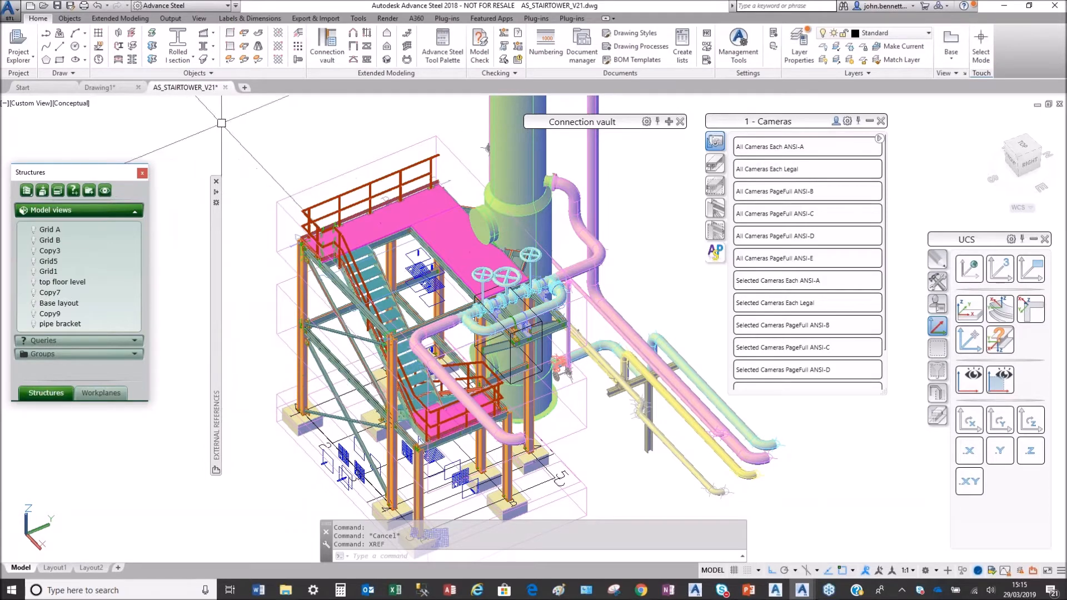
Close the AS_STAIRTOWER_V21 drawing with its changes saved and switch to the PipeRack_P3DToAS_280319 drawing in AutoCAD Plant 3D.
click(225, 87)
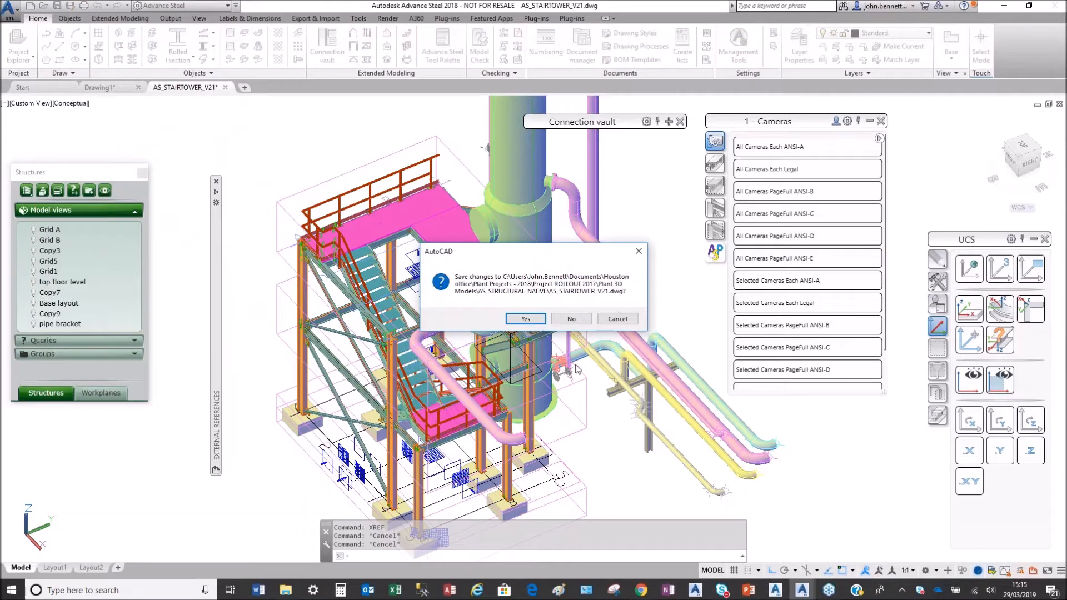
click(522, 318)
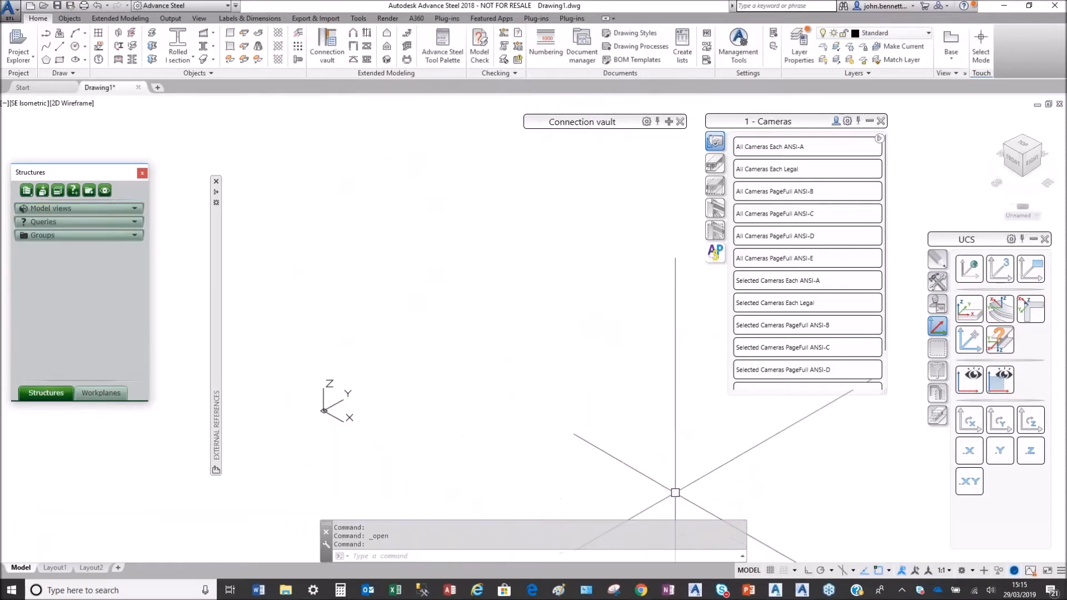
mouse_move(778, 594)
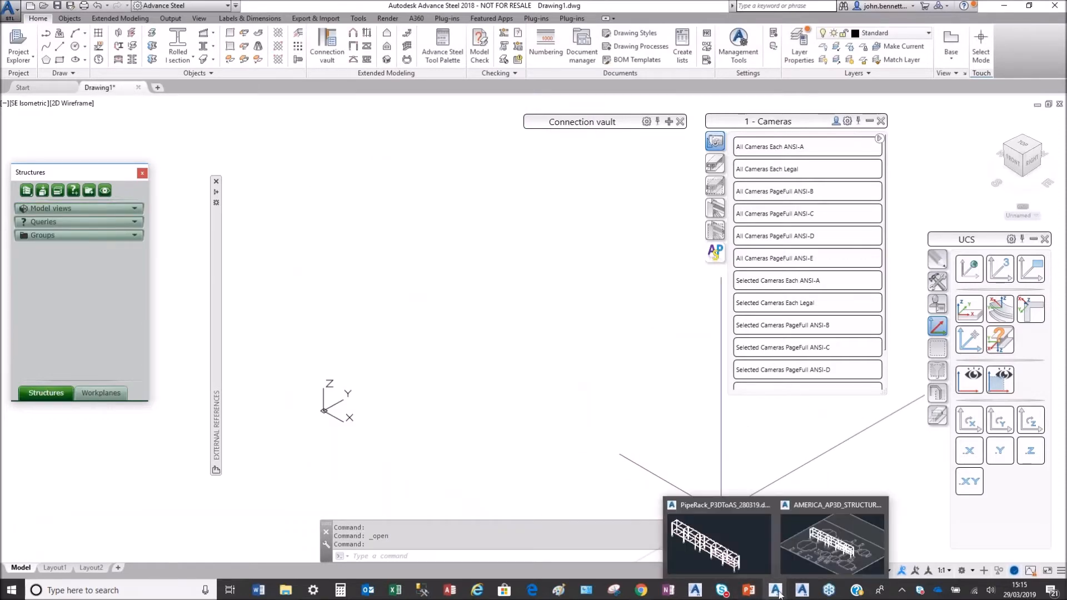
click(743, 555)
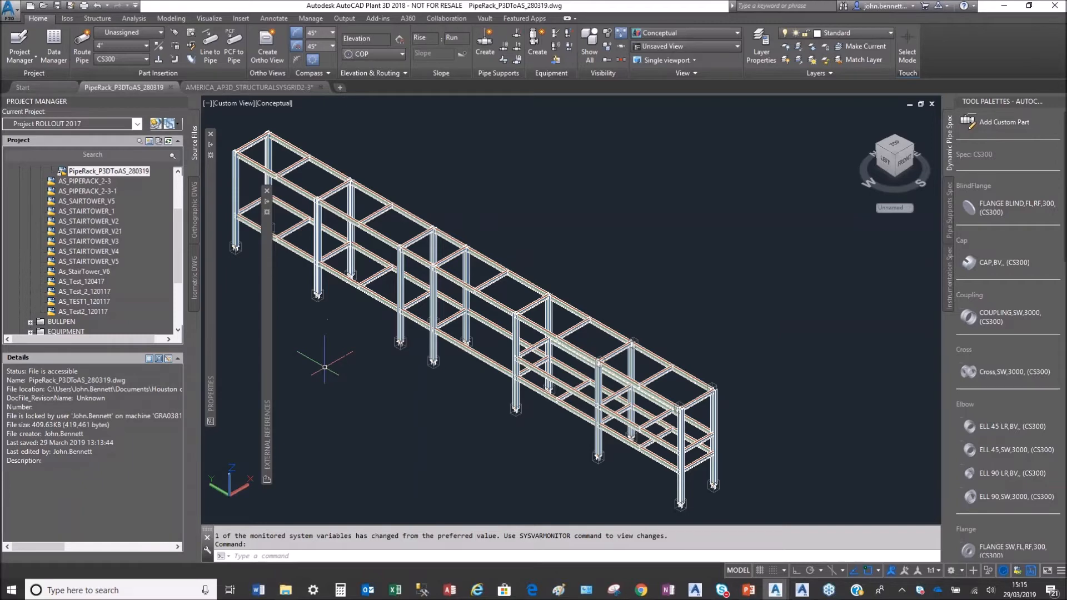
Collapse the AS_STRUCTURAL_NATIVE project folder and open AMERICA_AP3D_LADDERVESSEL01-2 from the EQUIPMENT folder, showing the whole vessel.
drag(179, 259, 182, 211)
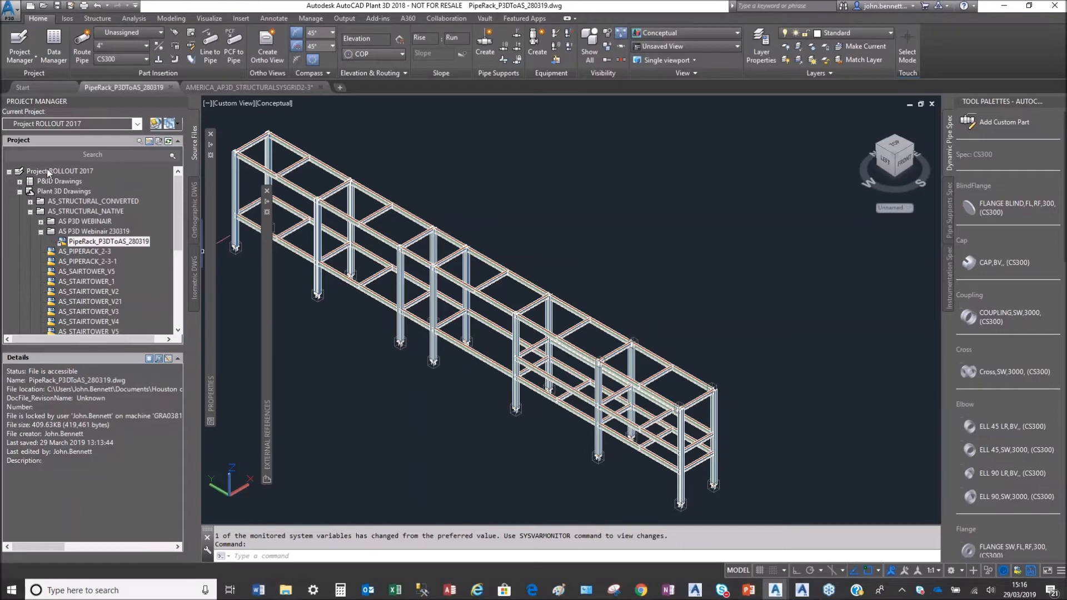
click(29, 212)
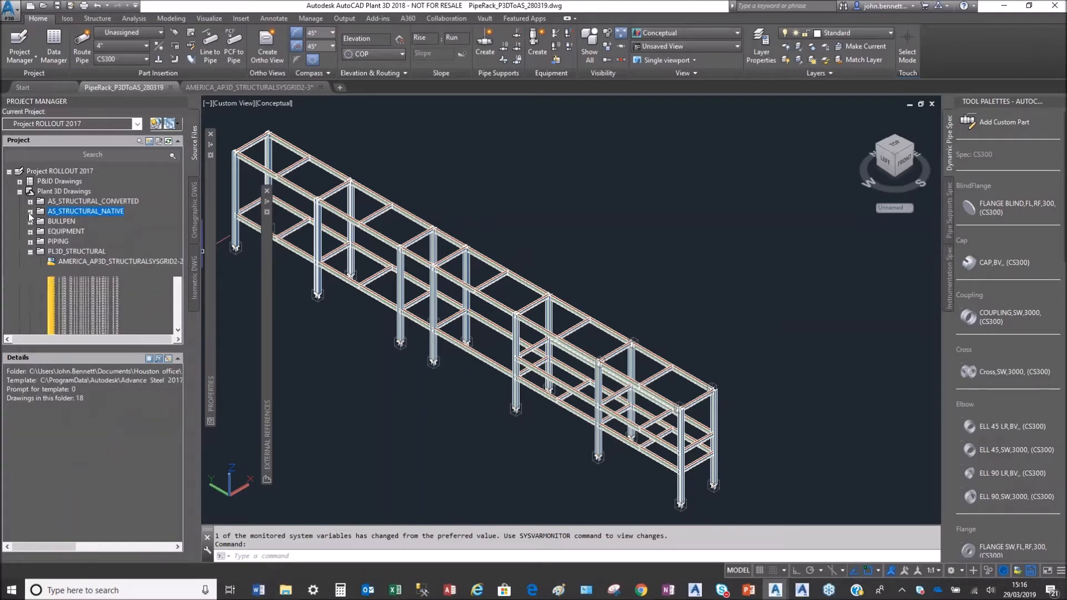
click(54, 193)
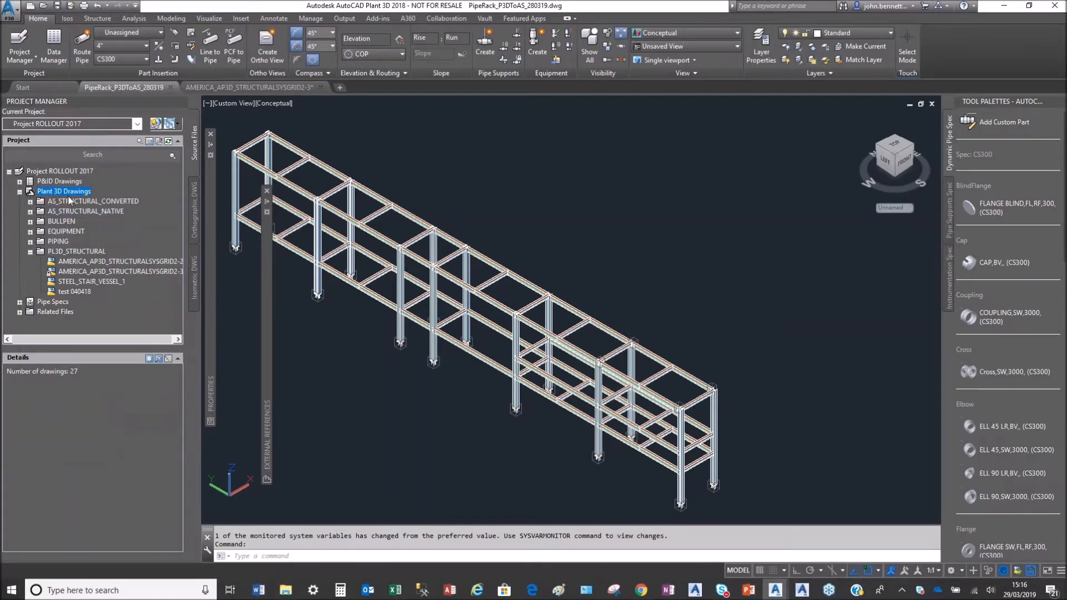
click(30, 233)
click(101, 253)
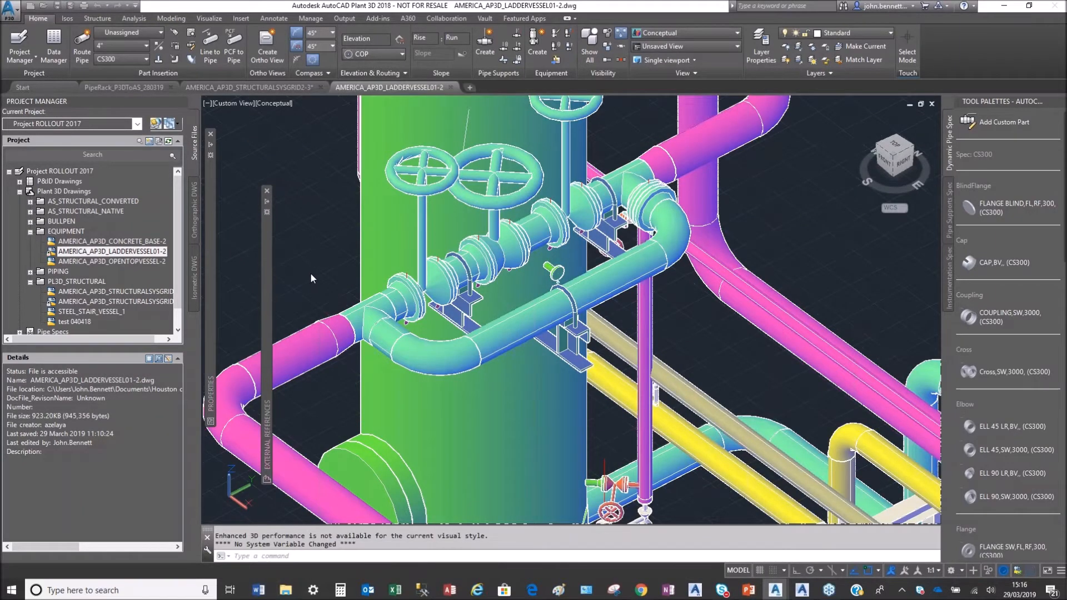
scroll(310, 272, down, 6)
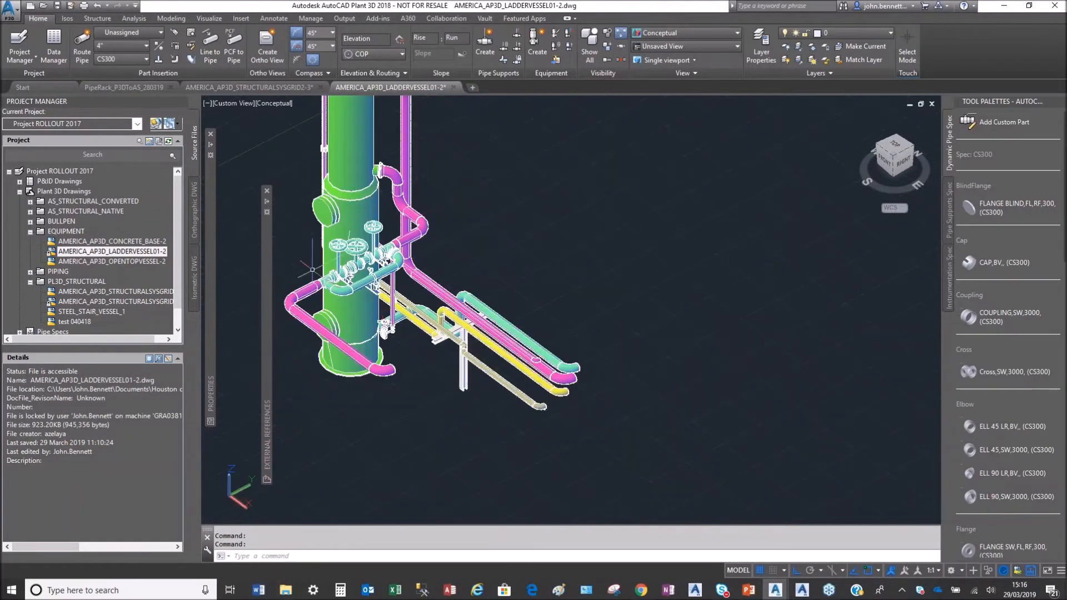
middle_drag(295, 246, 356, 337)
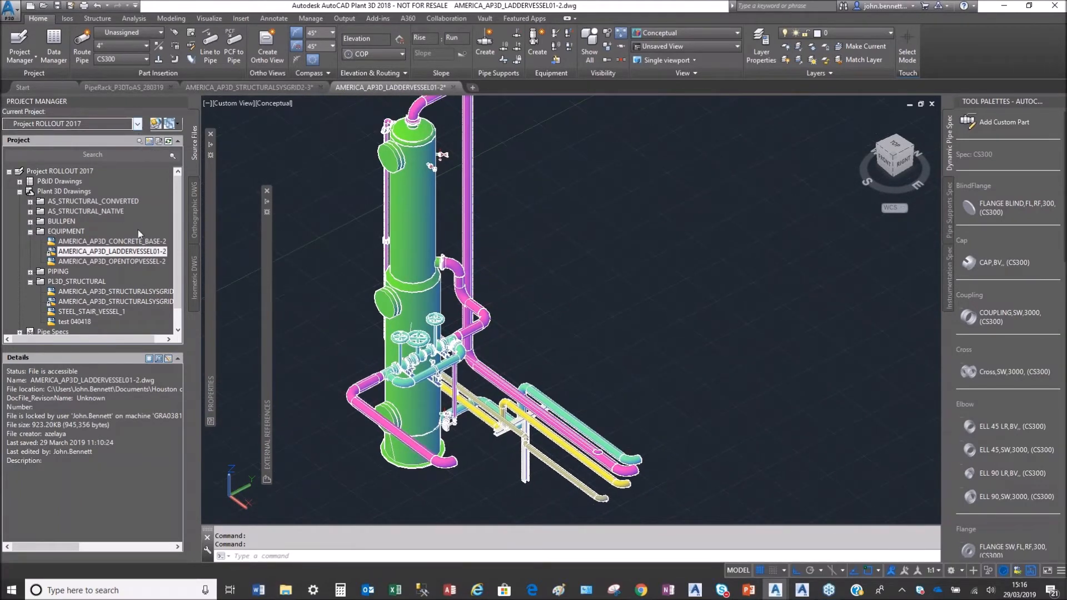
Switch to the AMERICA_AP3D_STRUCTURALSYSGRID2-3 drawing and inspect the pipe rack's members and column bases.
click(128, 302)
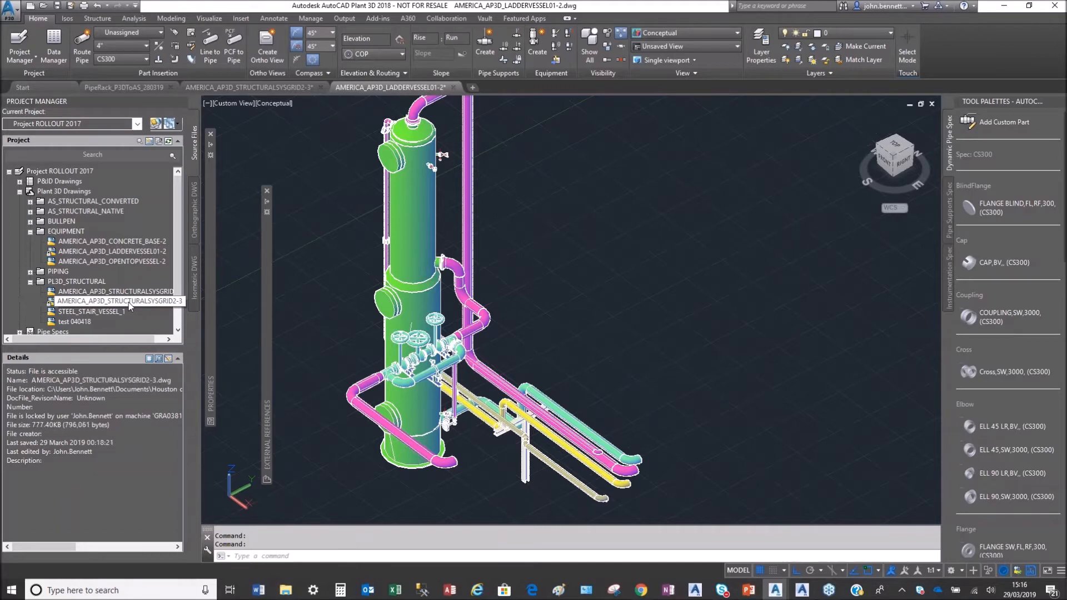
click(300, 86)
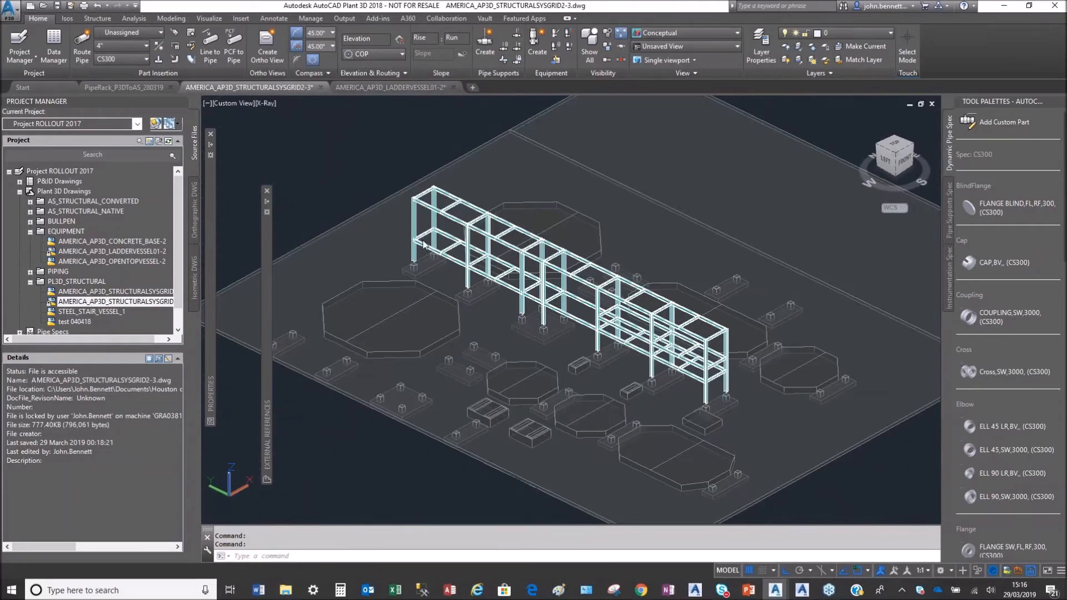
scroll(452, 258, up, 2)
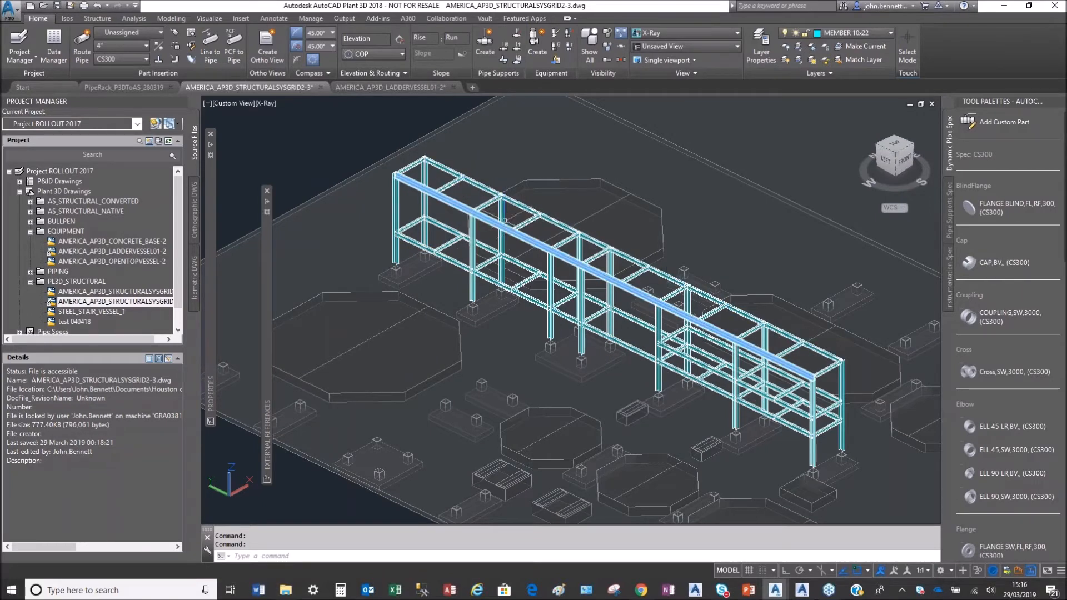
scroll(477, 300, up, 3)
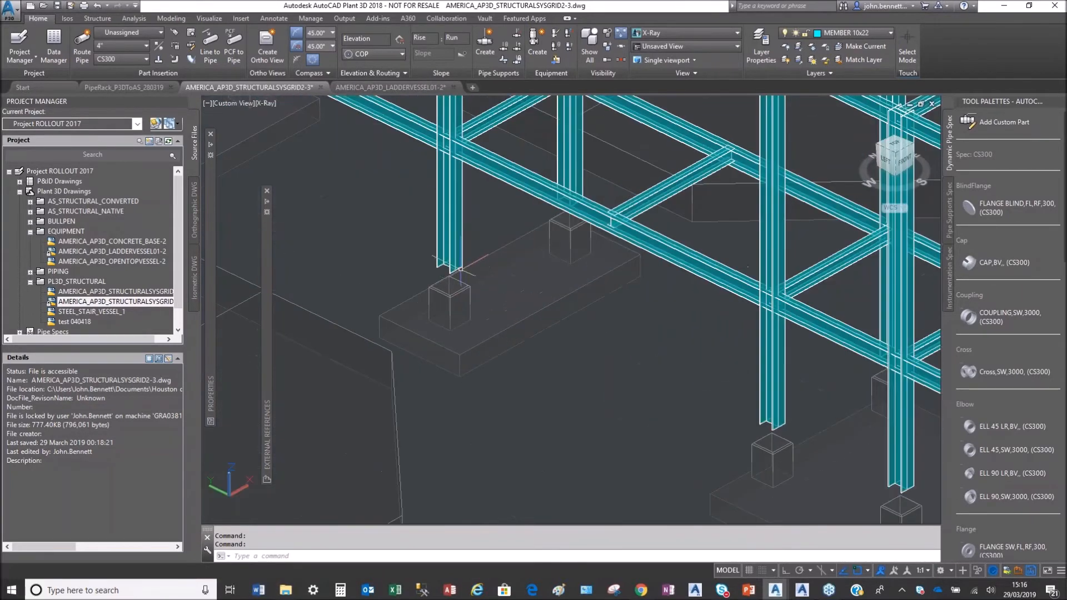
scroll(461, 261, down, 4)
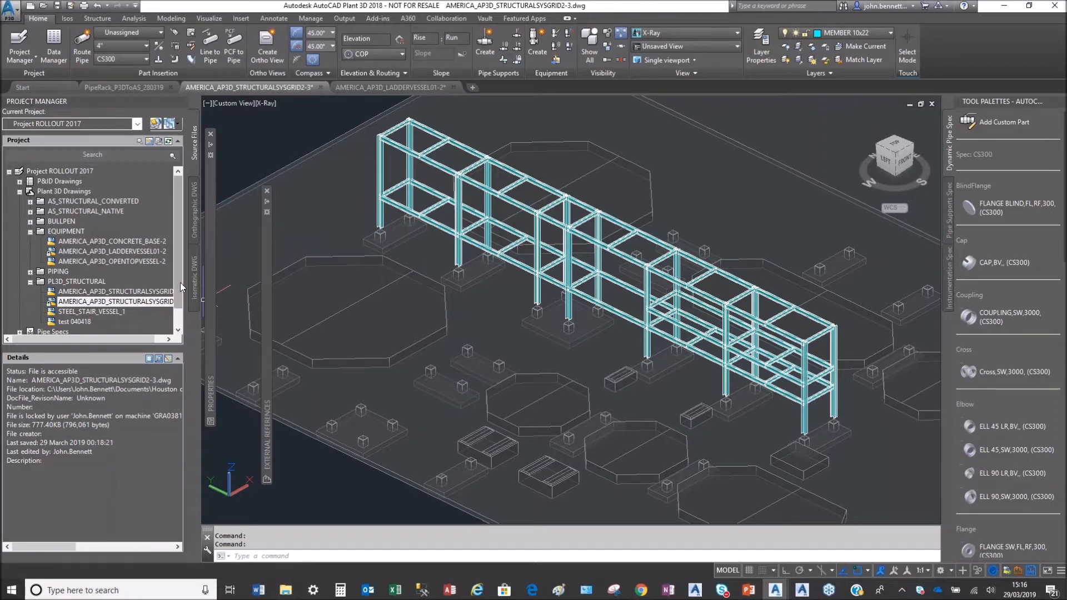
Expand the AS_STRUCTURAL_NATIVE project folder and bring up the PipeRack_P3DToAS_280319 drawing from its AS P3D Webinair 230319 subfolder.
drag(180, 282, 169, 251)
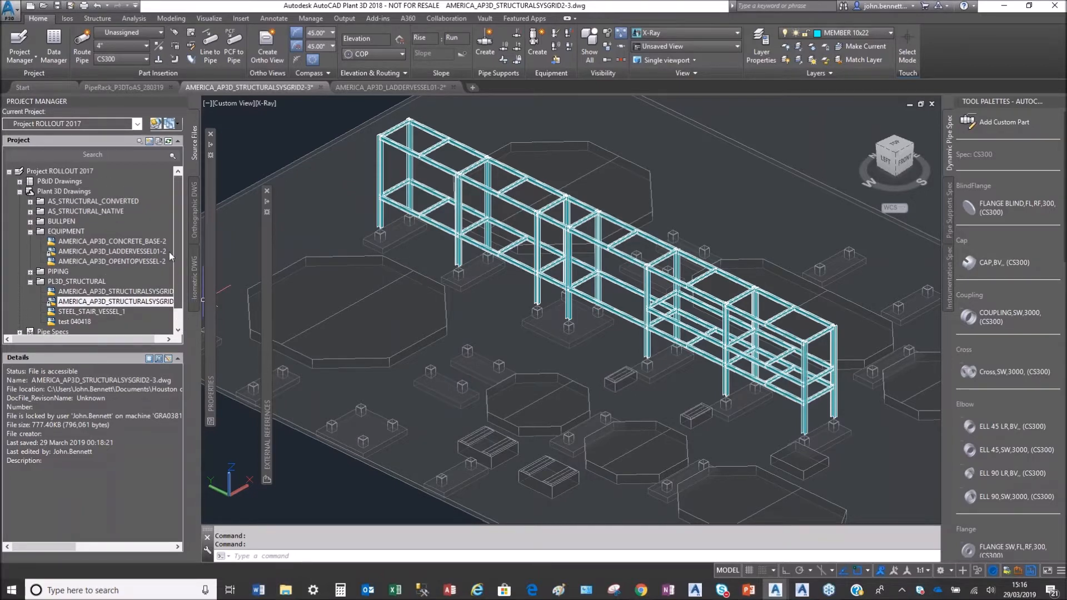
click(30, 212)
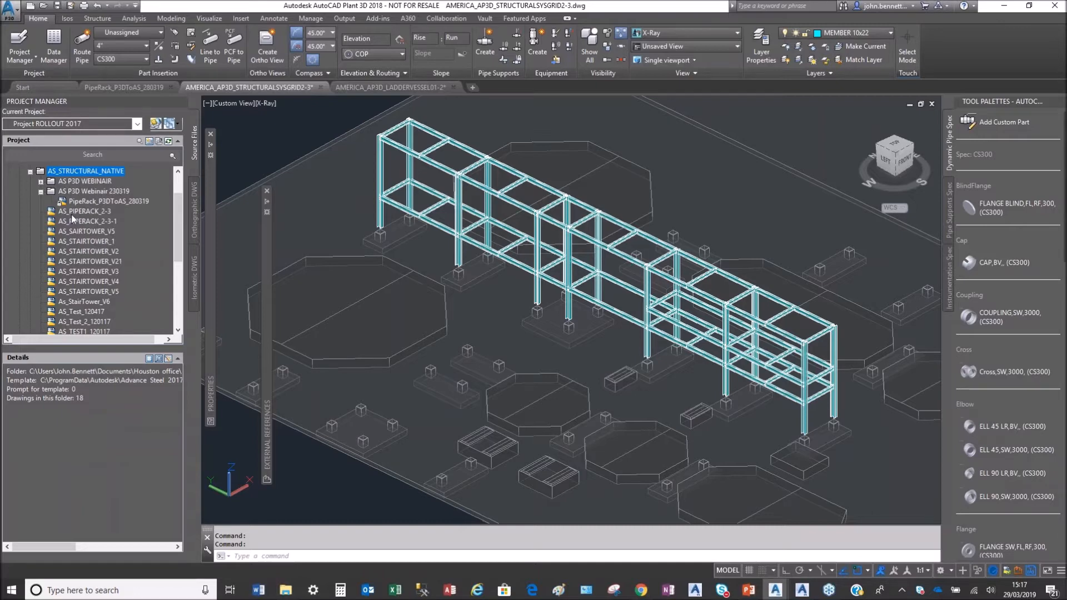
click(81, 203)
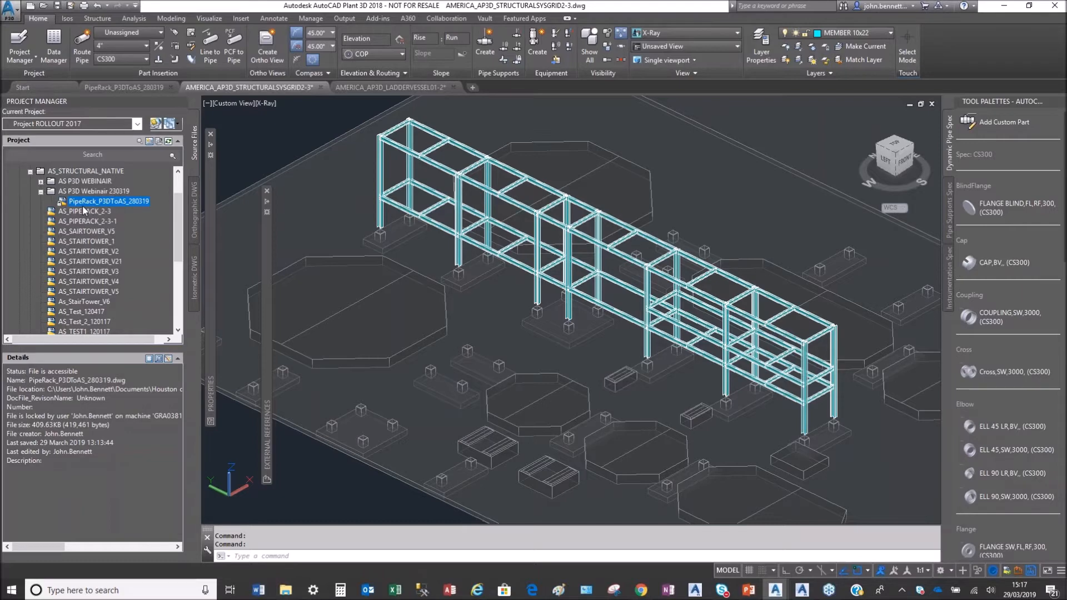
double_click(83, 204)
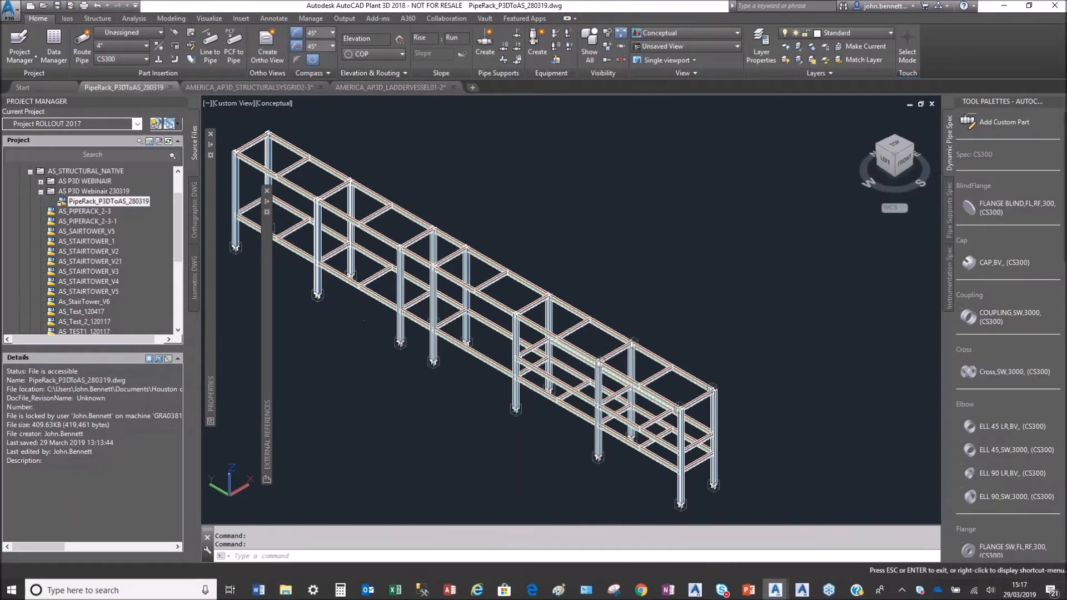
Highlight the pipe rack's long upper rear beam to inspect it as an Advance Steel member and clear the selection.
middle_drag(341, 301, 384, 303)
double_click(450, 220)
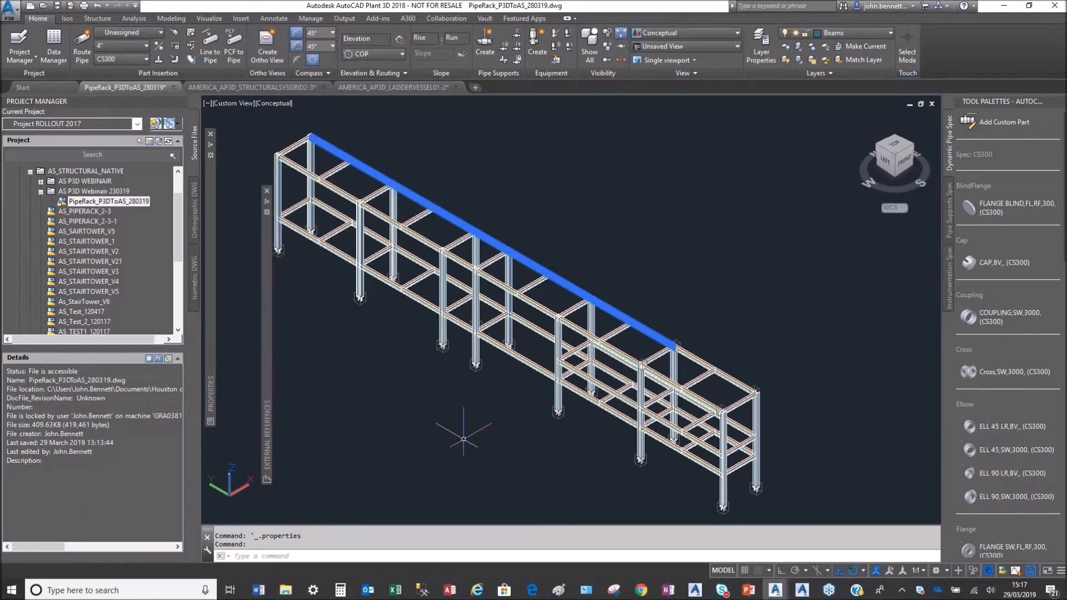
key(Escape)
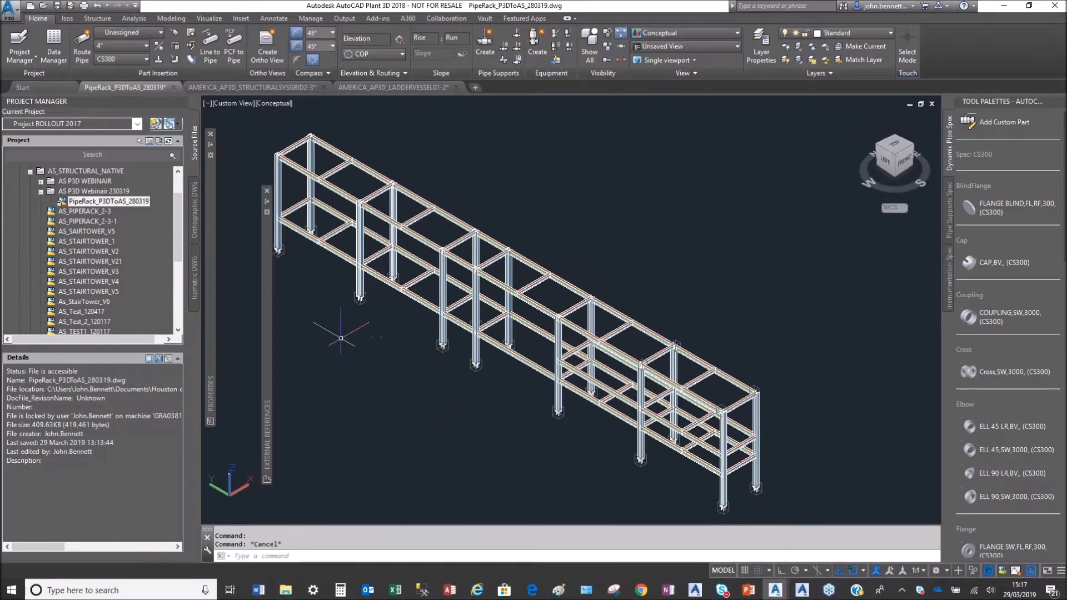
Compare the AMERICA_AP3D_STRUCTURALSYSGRID2-3 and AMERICA_AP3D_LADDERVESSEL01-2 drawings with PipeRack_P3DToAS_280319, returning to the pipe rack drawing.
drag(178, 238, 185, 302)
click(139, 282)
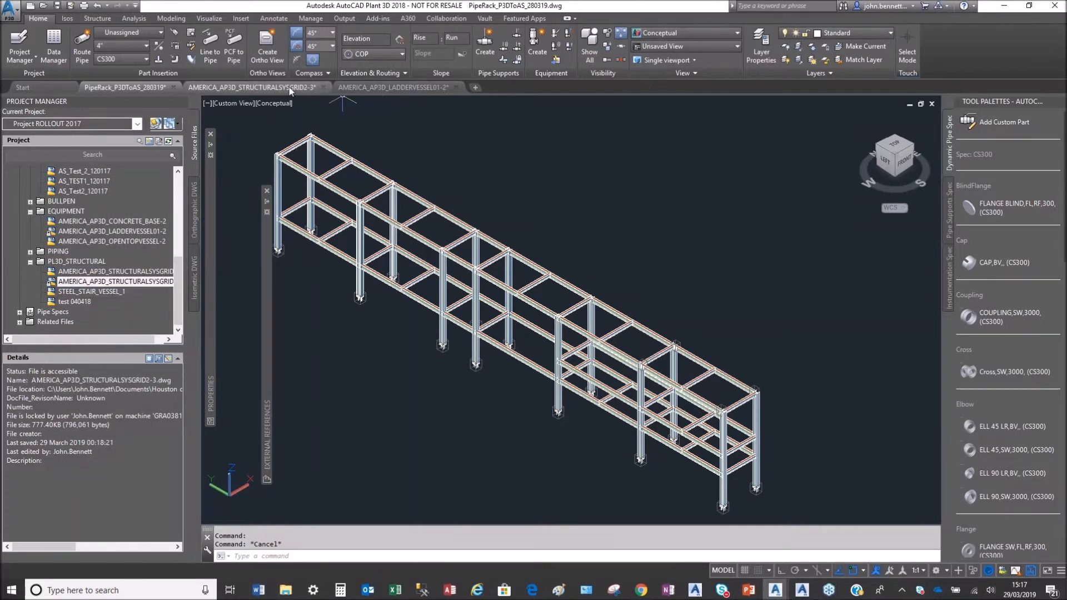
click(253, 87)
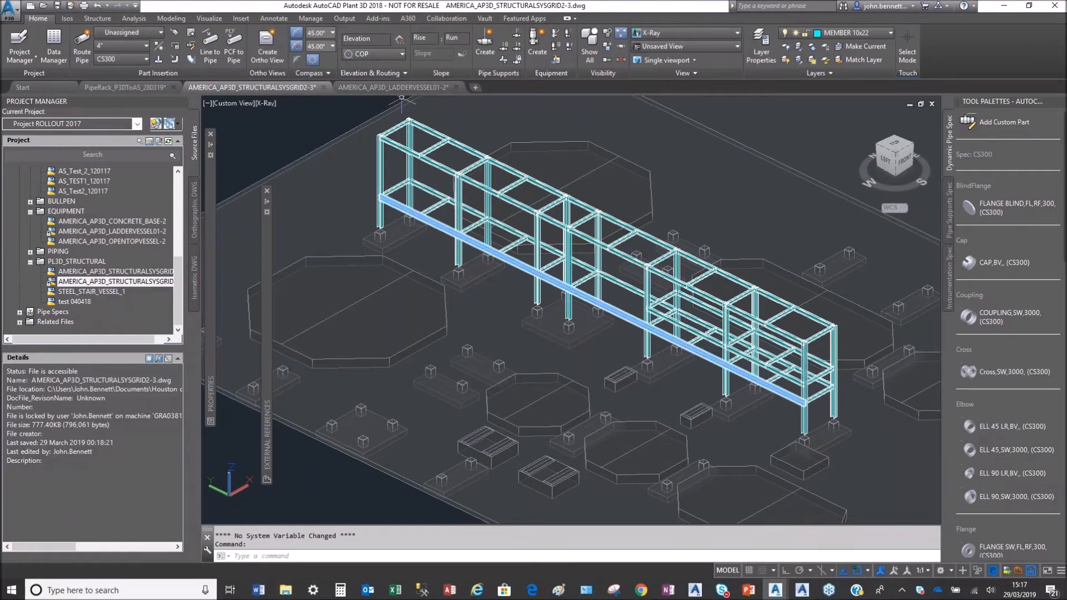
click(369, 89)
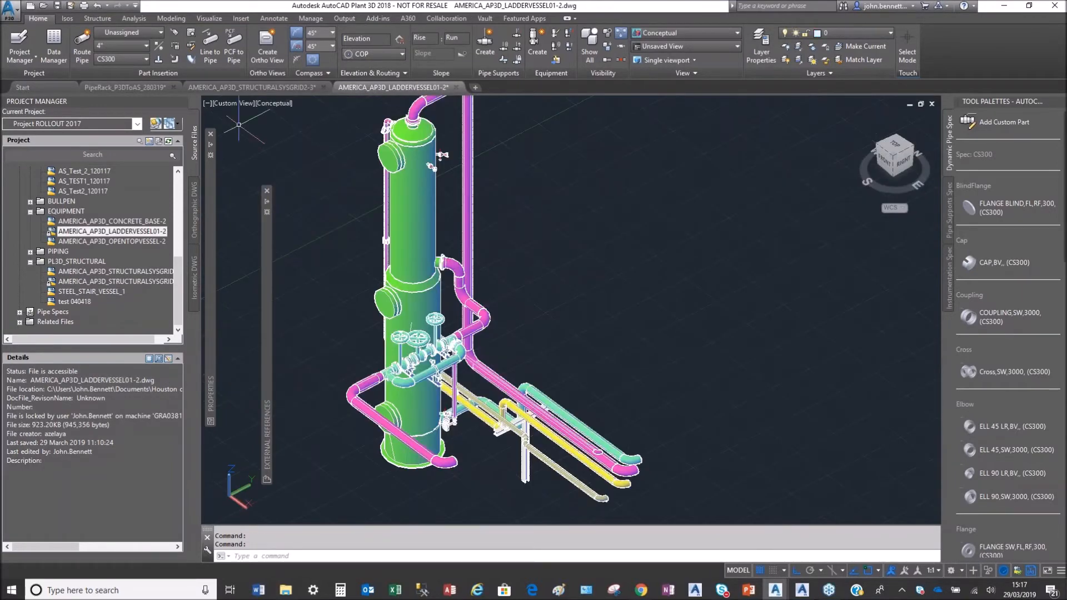
click(148, 89)
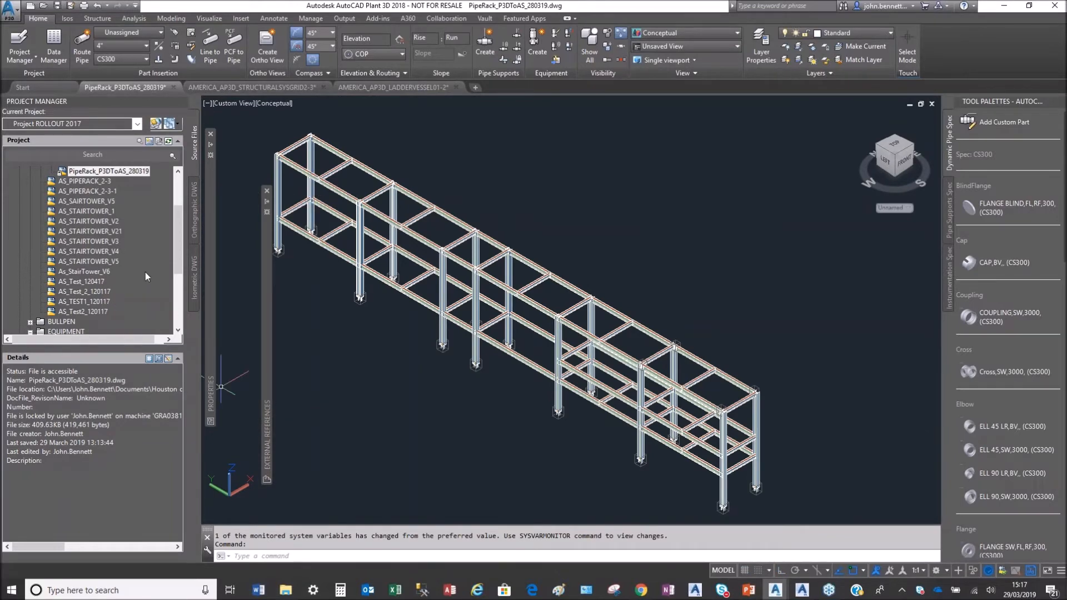
drag(181, 263, 179, 281)
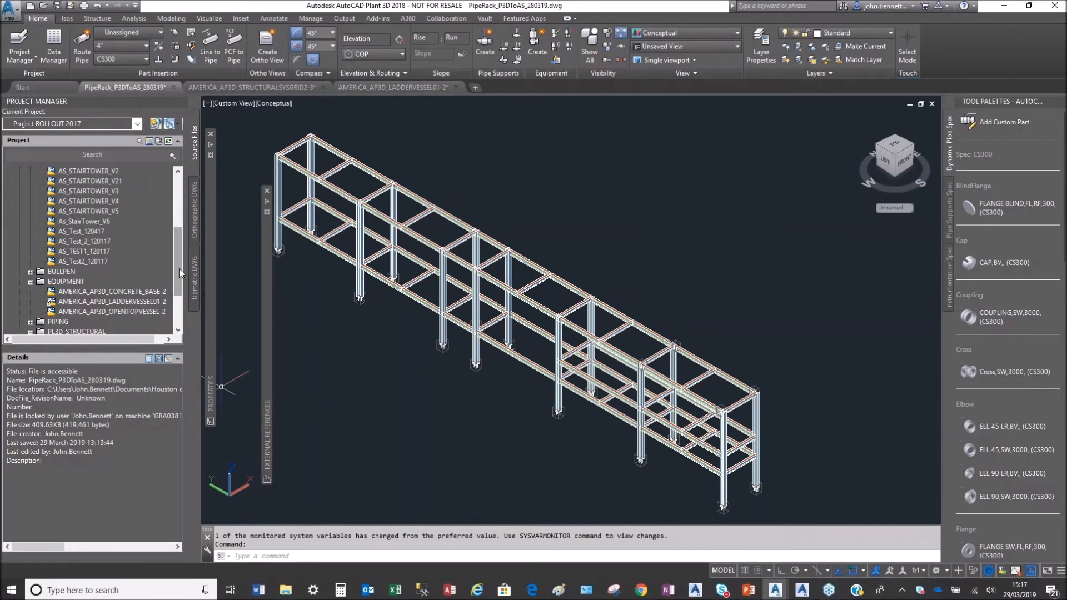
Switch to the AMERICA_AP3D_STRUCTURALSYSGRID2-3 drawing and start an Advance Steel XML export.
click(97, 21)
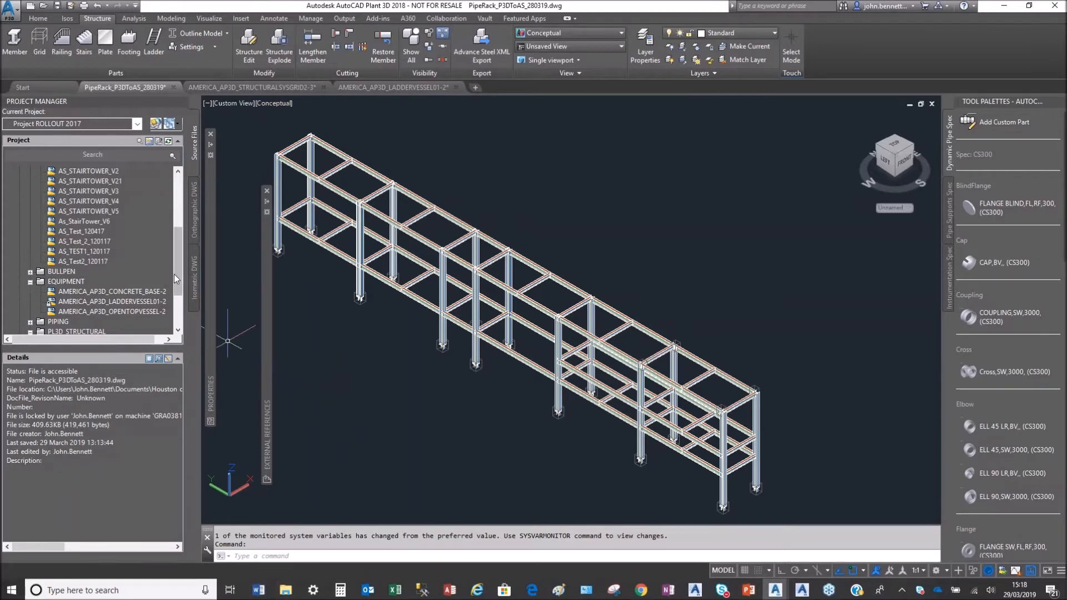
drag(174, 274, 174, 279)
click(248, 89)
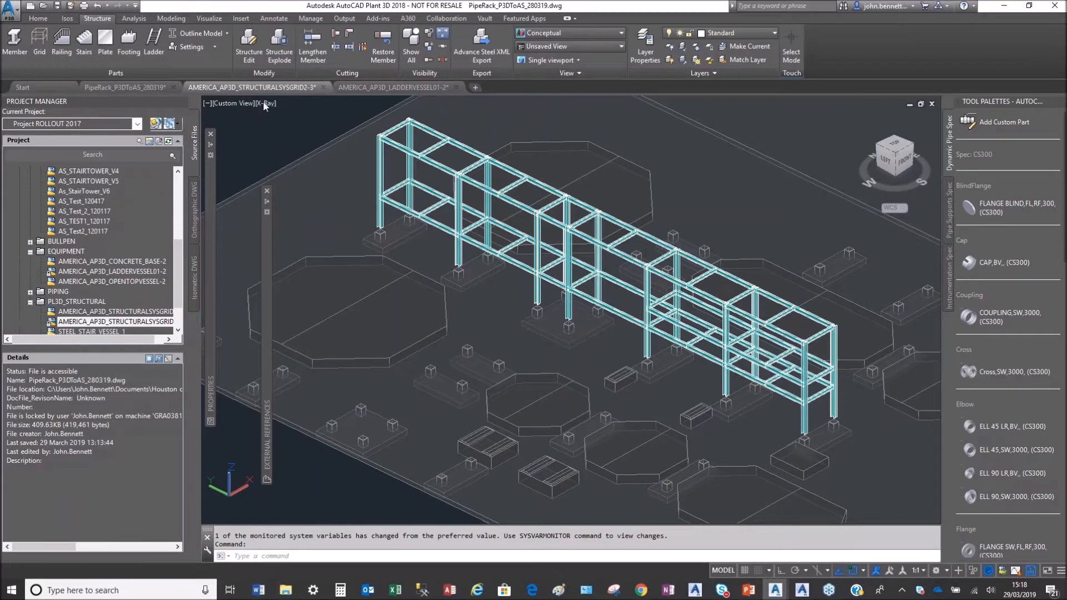
scroll(403, 206, down, 5)
middle_drag(402, 205, 398, 284)
click(472, 48)
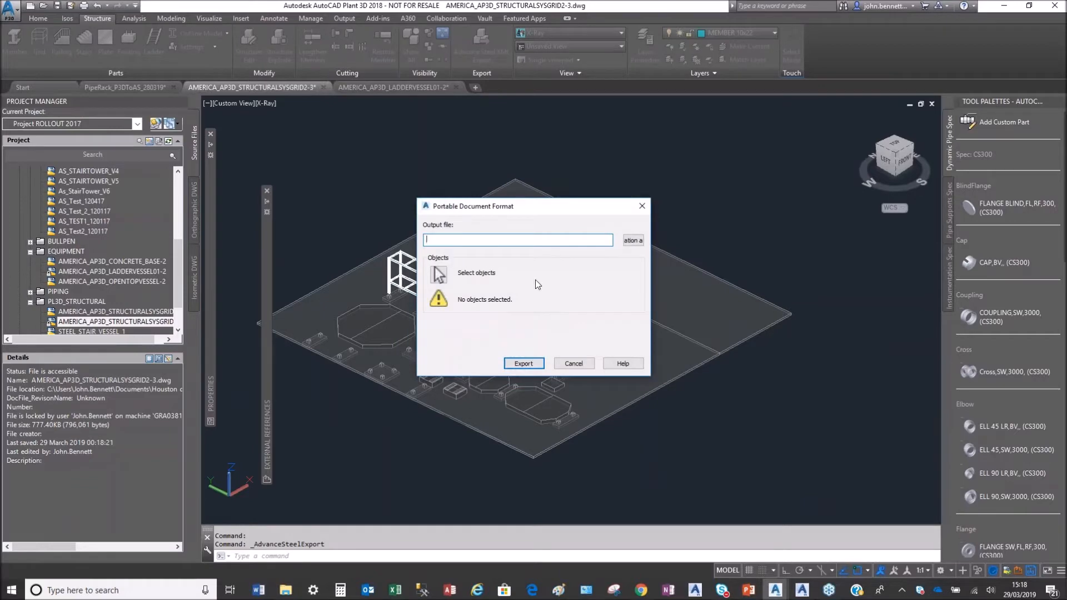
Browse for the export's output file and check where the SMLX files folder sits within the Project ROLLOUT 2017 folder.
click(631, 240)
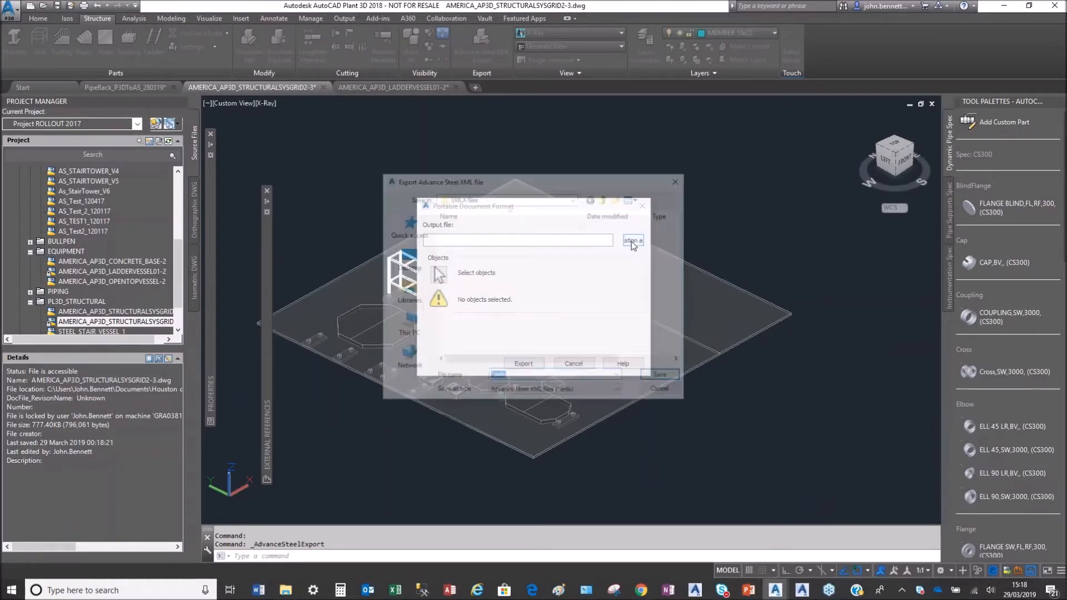
click(573, 197)
click(575, 198)
click(574, 198)
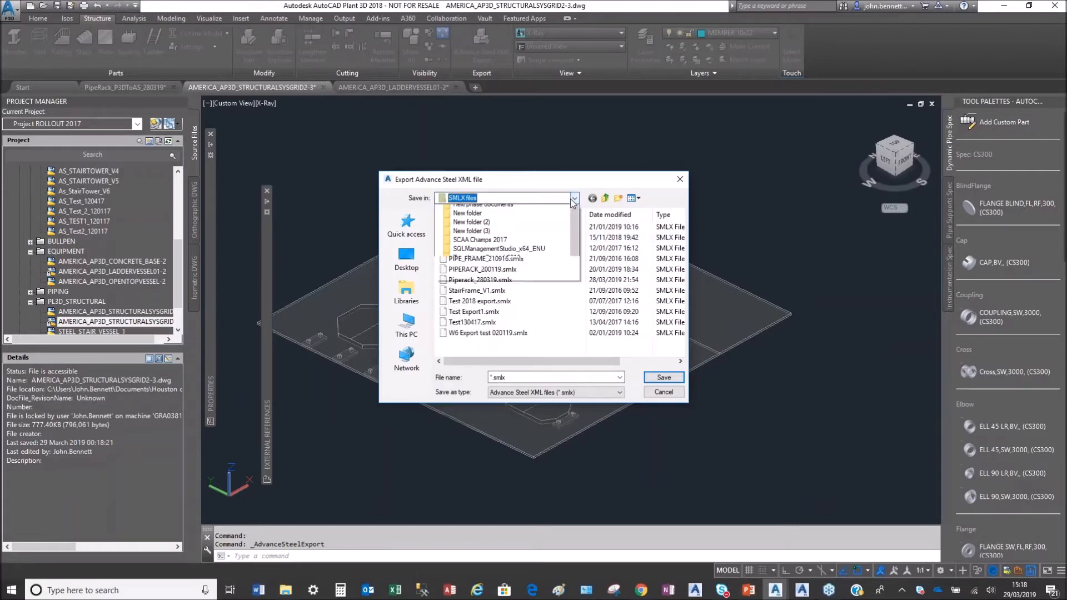
drag(574, 282, 572, 253)
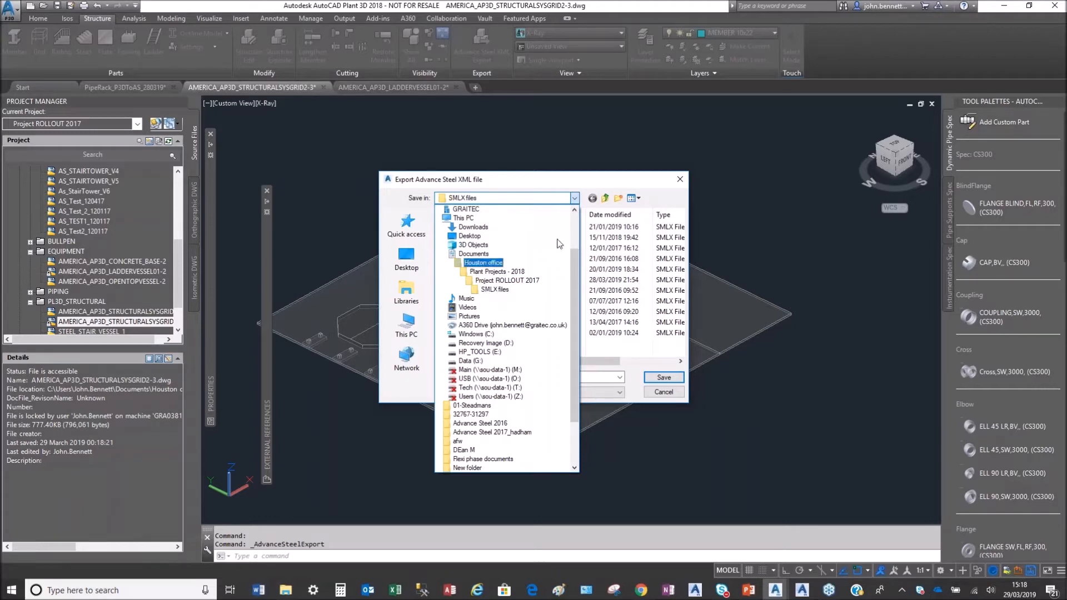
click(580, 185)
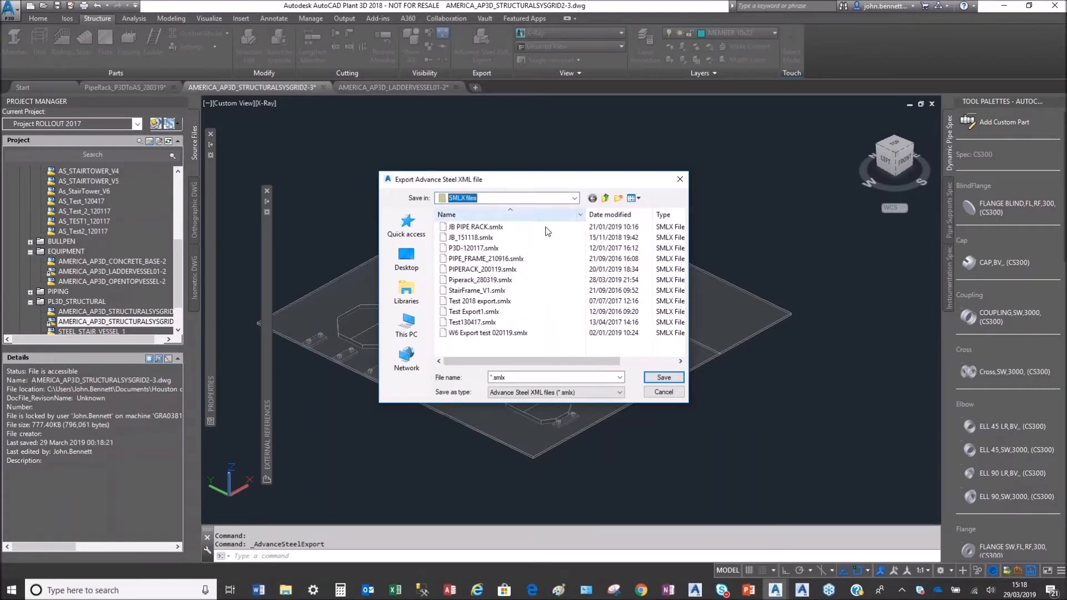
Set the output file to Pipe Rack_290319 as an Advance Steel XML file in the SMLX files folder.
double_click(493, 378)
click(492, 382)
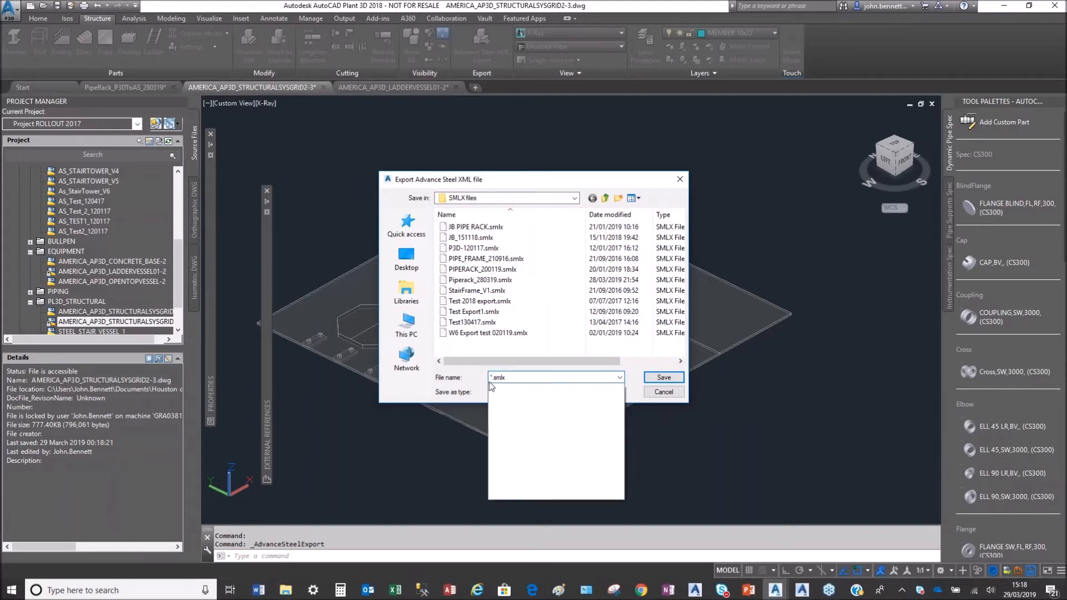
click(495, 379)
drag(521, 377, 449, 377)
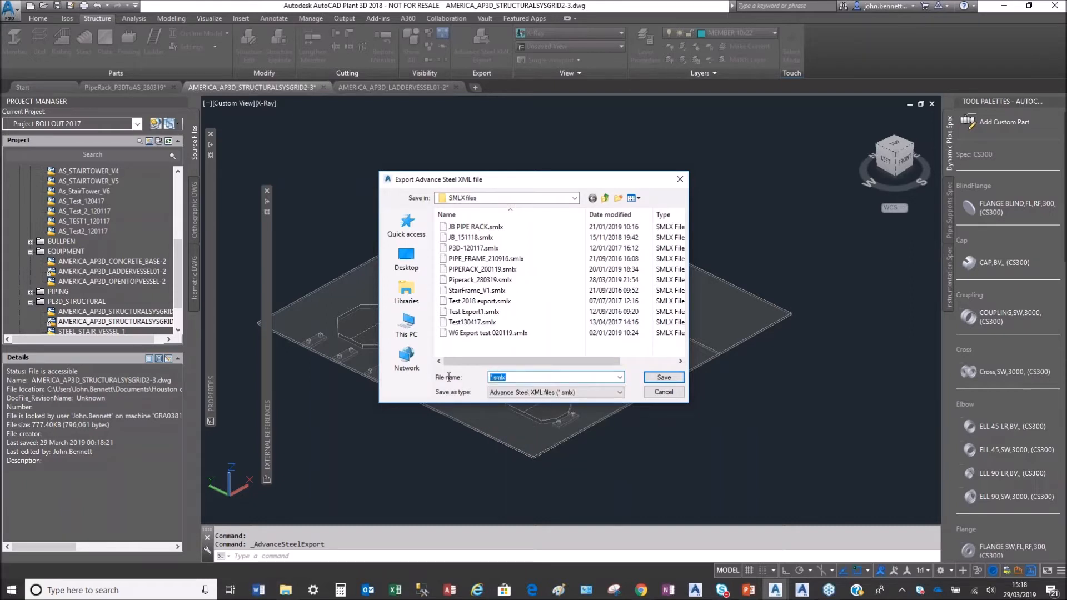
text(Pipe)
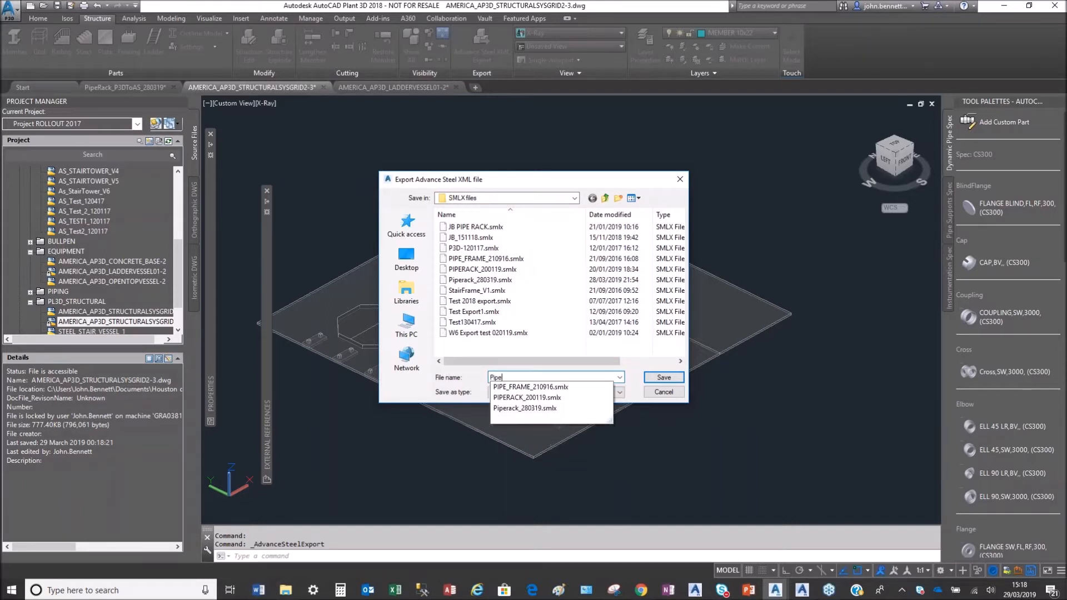
text( Rack_290319)
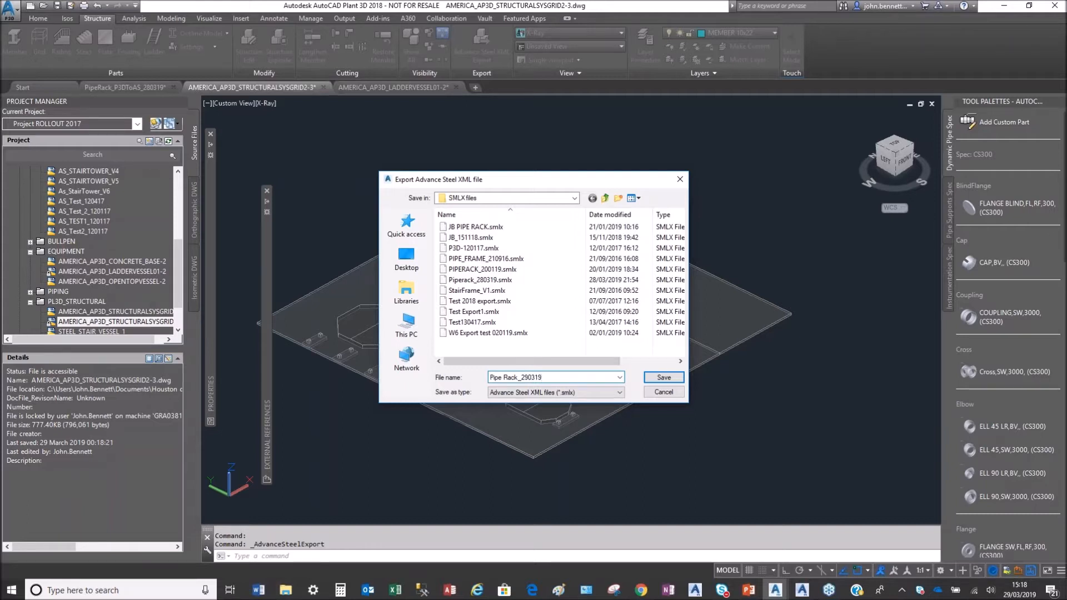
click(664, 378)
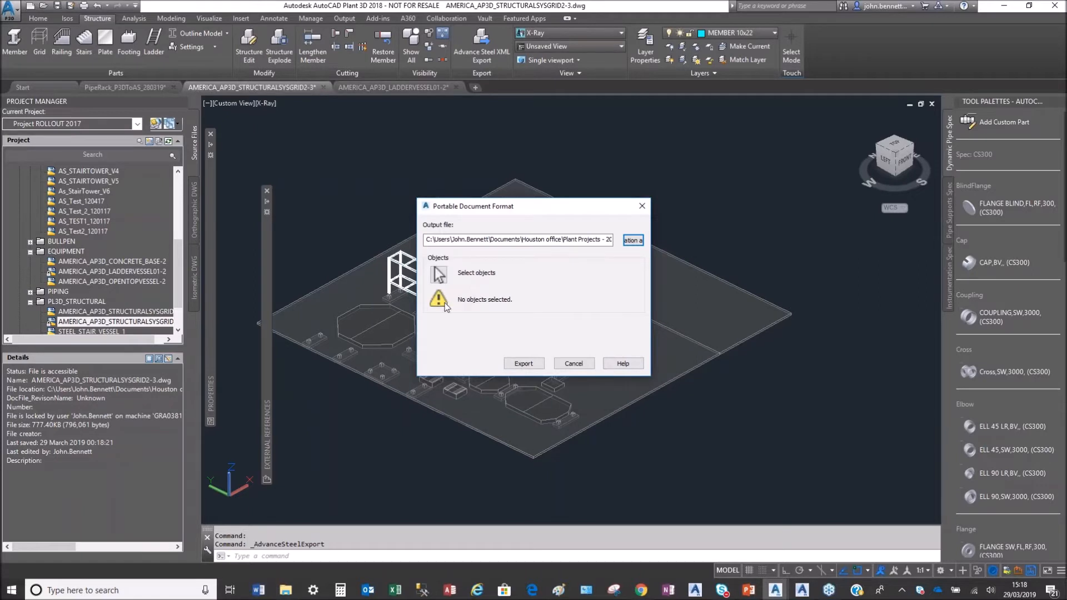
Select the entire pipe rack with a selection window and export its structural members to the Advance Steel XML file.
click(438, 273)
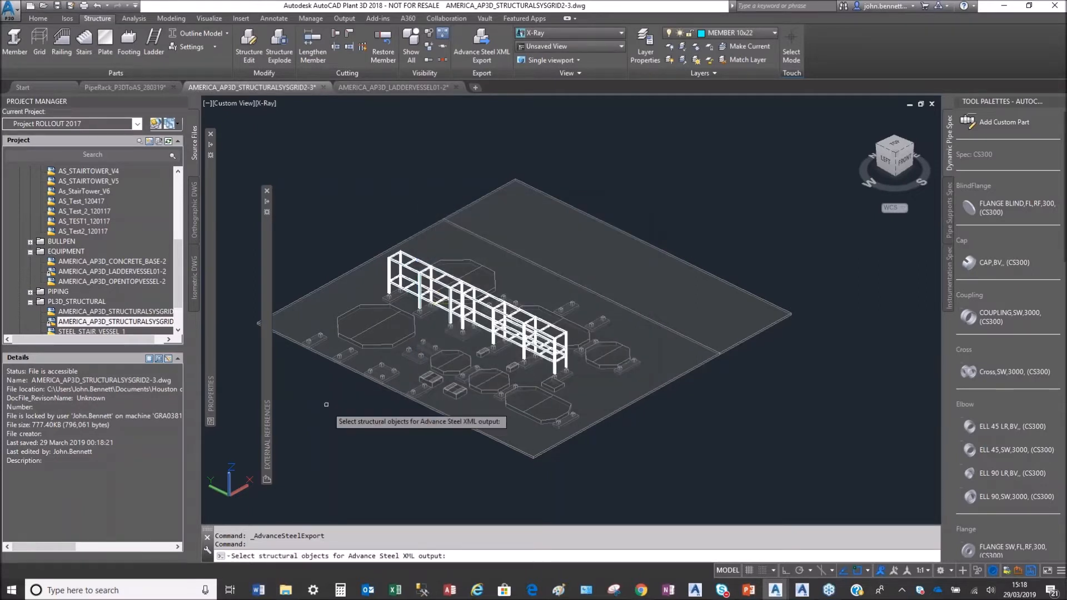
click(337, 460)
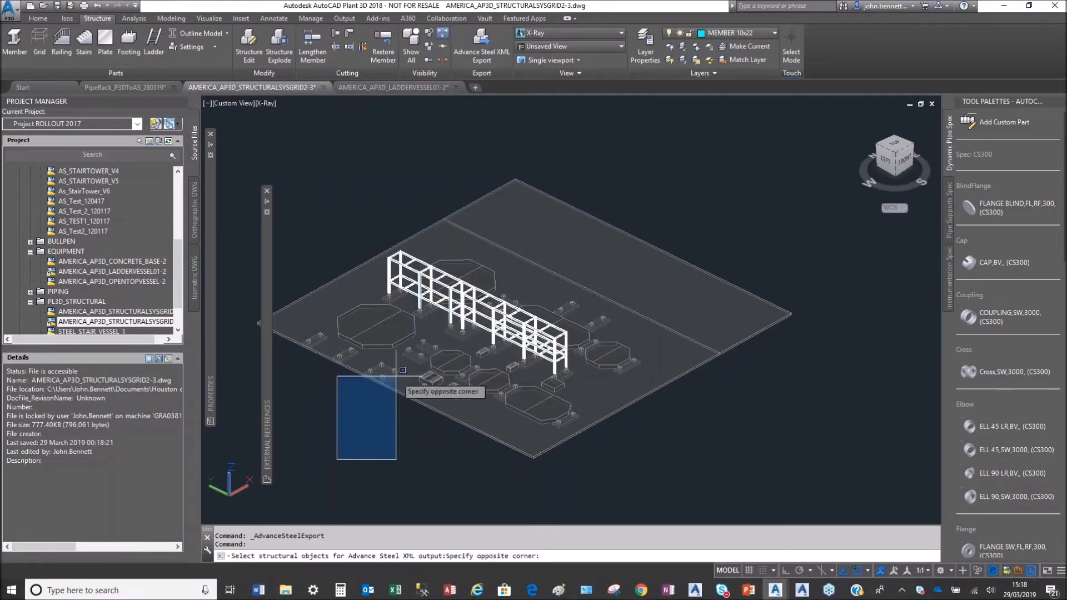
click(659, 213)
key(Return)
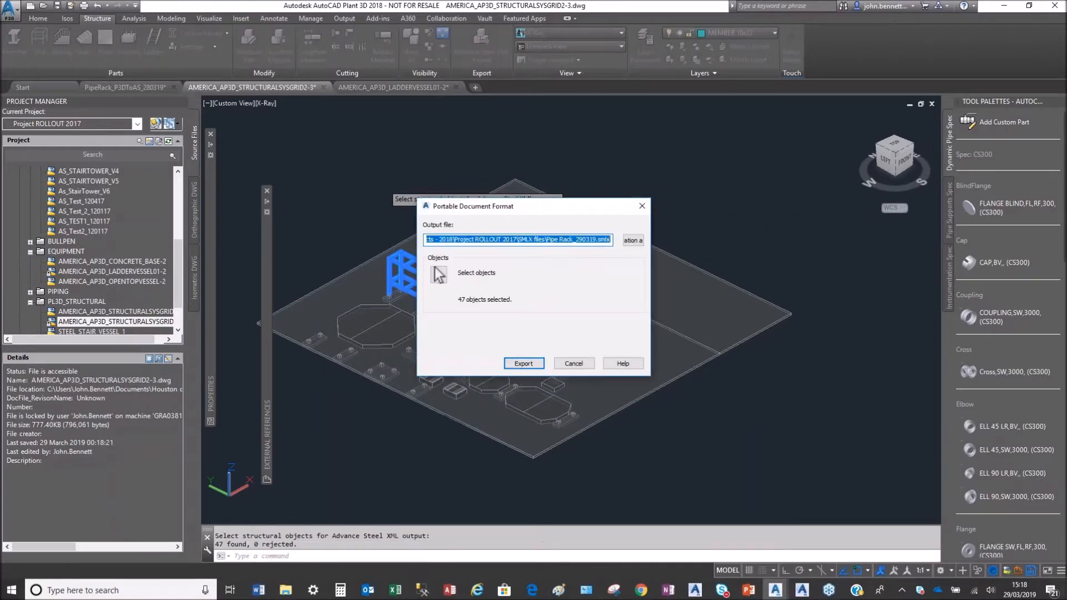
click(522, 363)
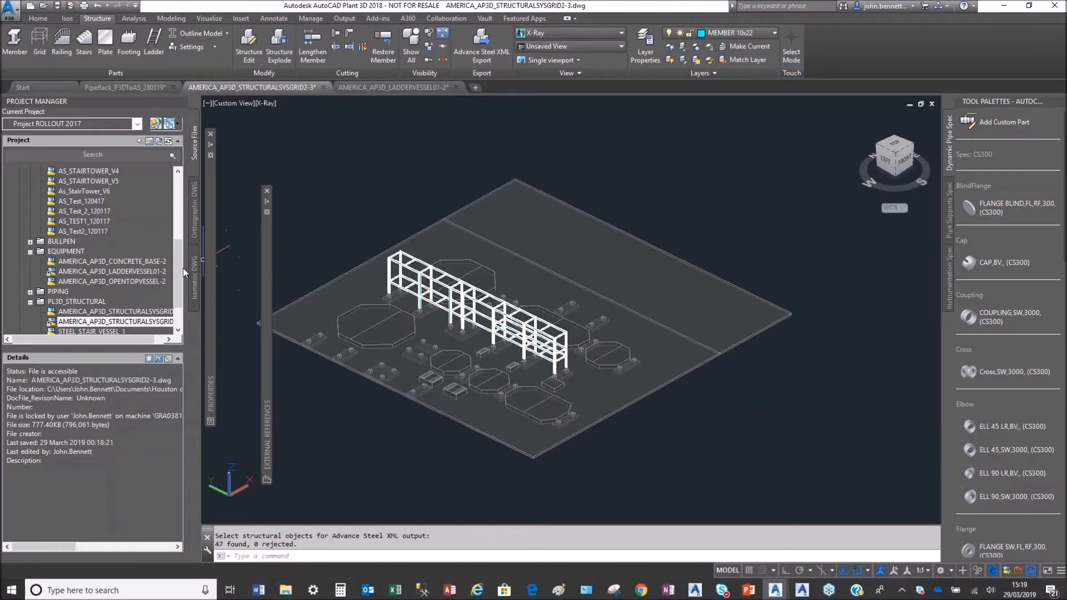
Examine the AS P3D WEBINAIR and AS P3D Webinair 230319 subfolders of the AS_STRUCTURAL_NATIVE project folder.
drag(179, 273, 178, 195)
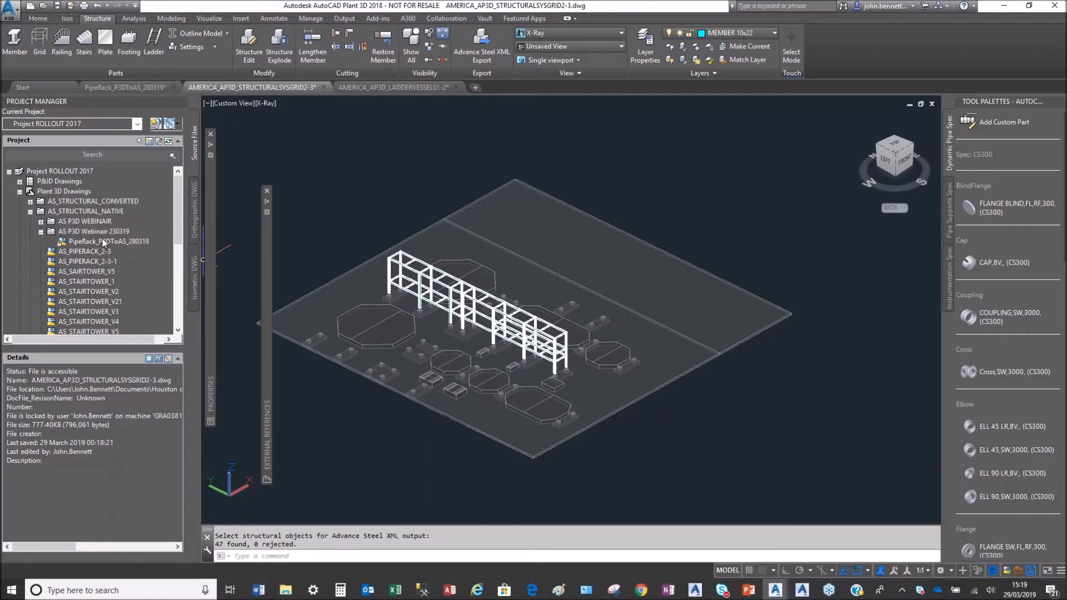
click(75, 215)
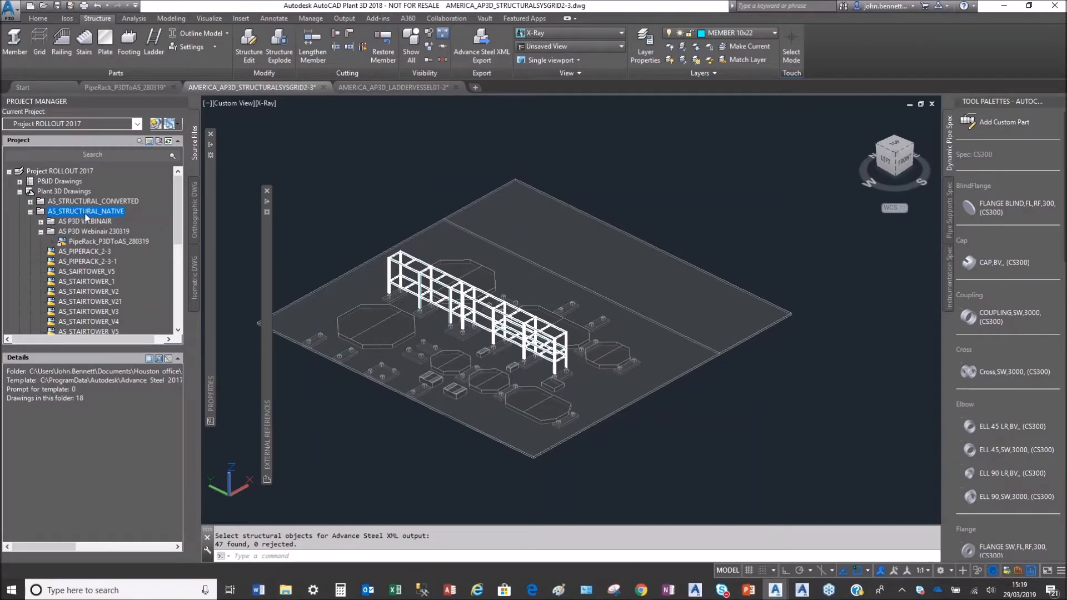
click(41, 223)
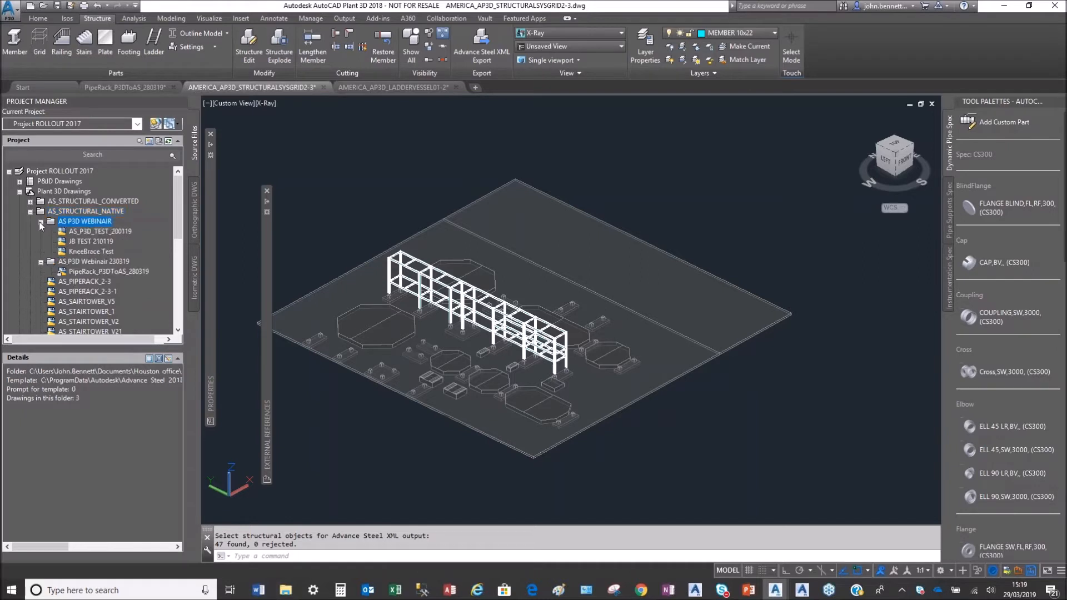
click(40, 223)
click(40, 231)
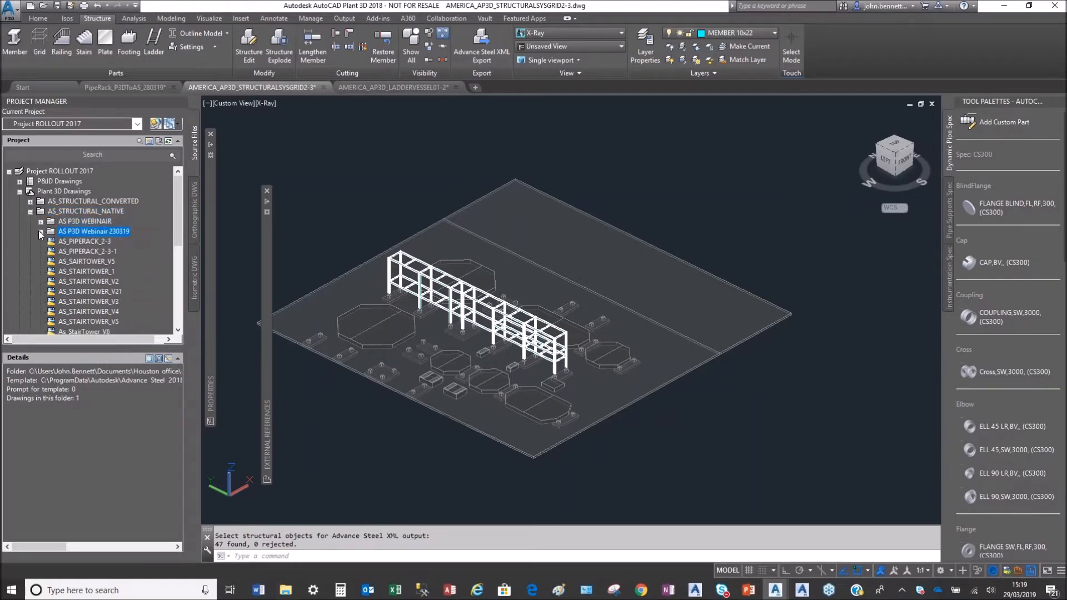
click(38, 233)
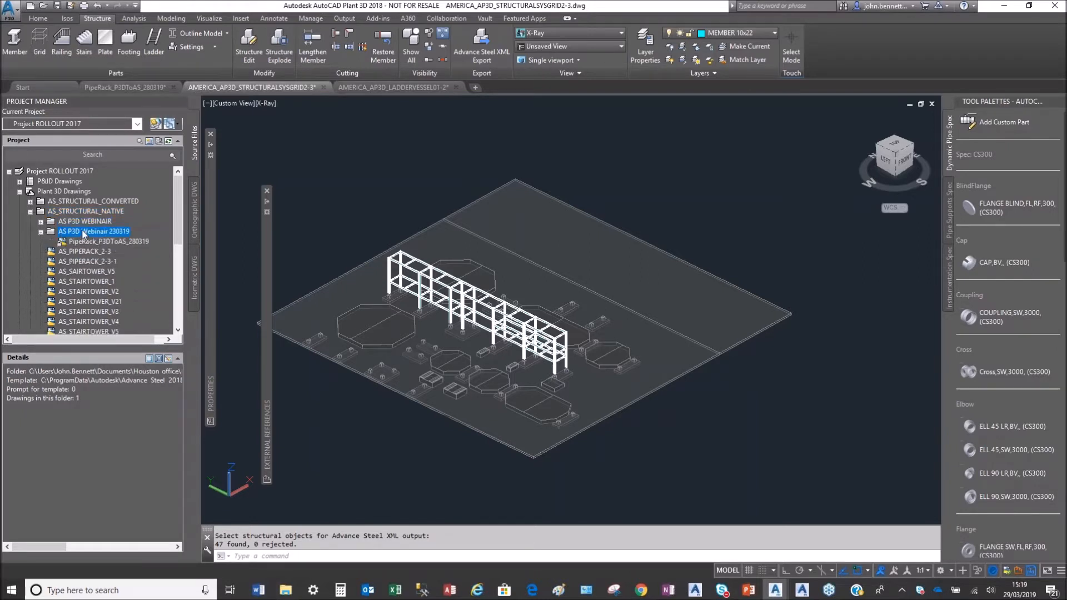
Inspect the AS P3D Webinair 230319 folder's properties, including its path and drawing creation template, and dismiss them without changes.
right_click(79, 233)
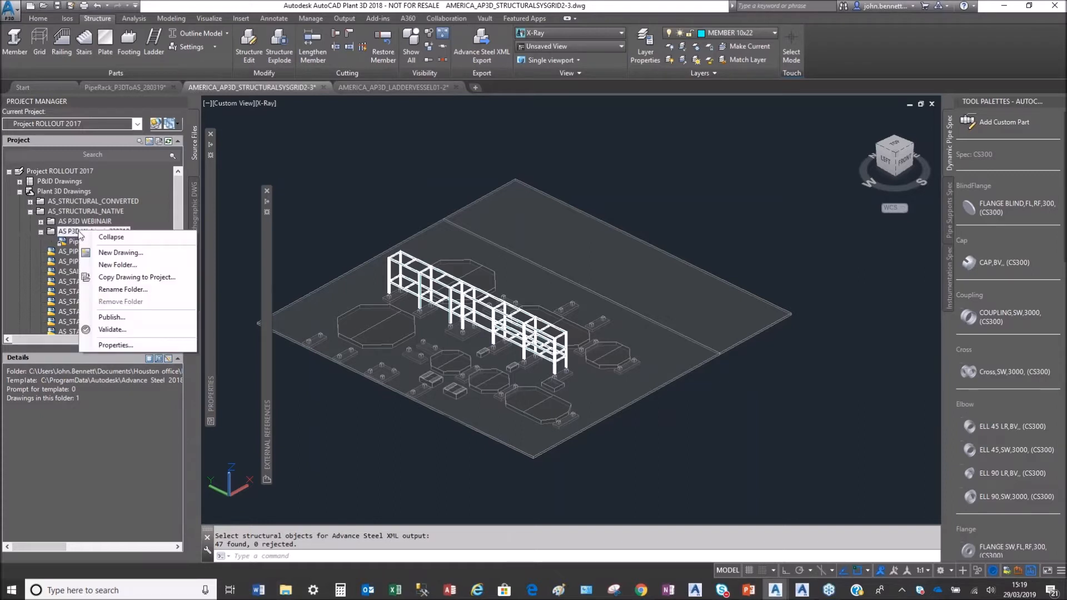
click(116, 345)
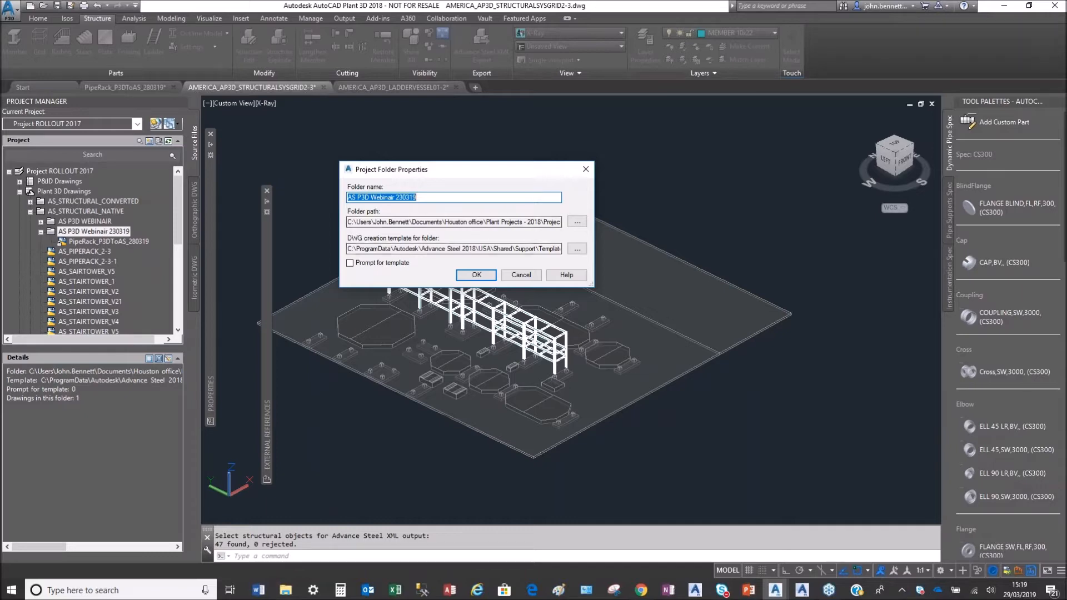
click(521, 274)
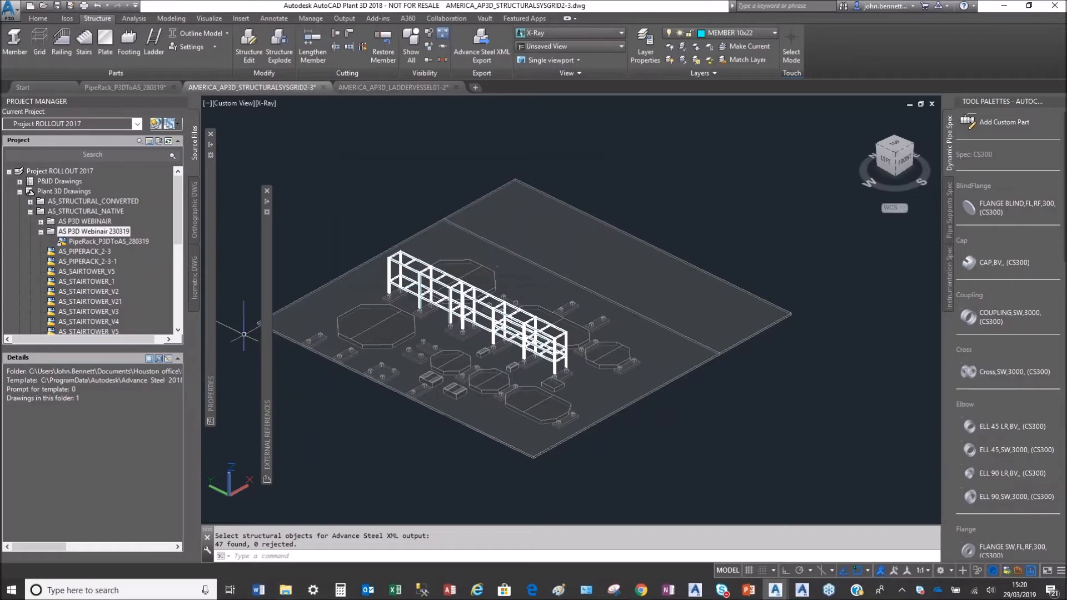
Create a new drawing named PipeRack_290319_JB in the AS P3D Webinair 230319 project folder, using the ASTemplate.dwt template.
right_click(106, 233)
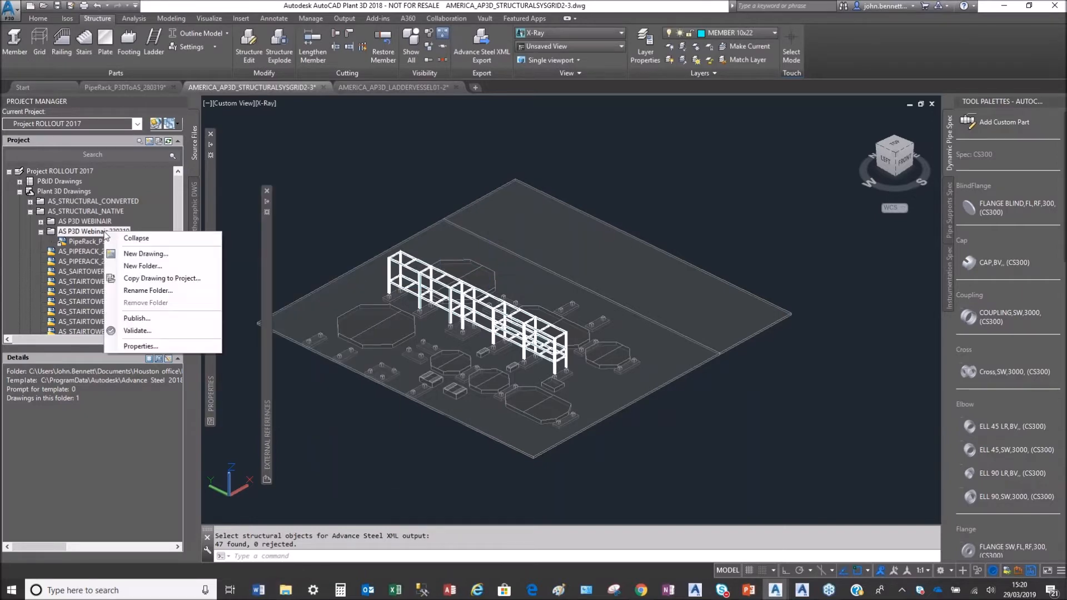
click(149, 257)
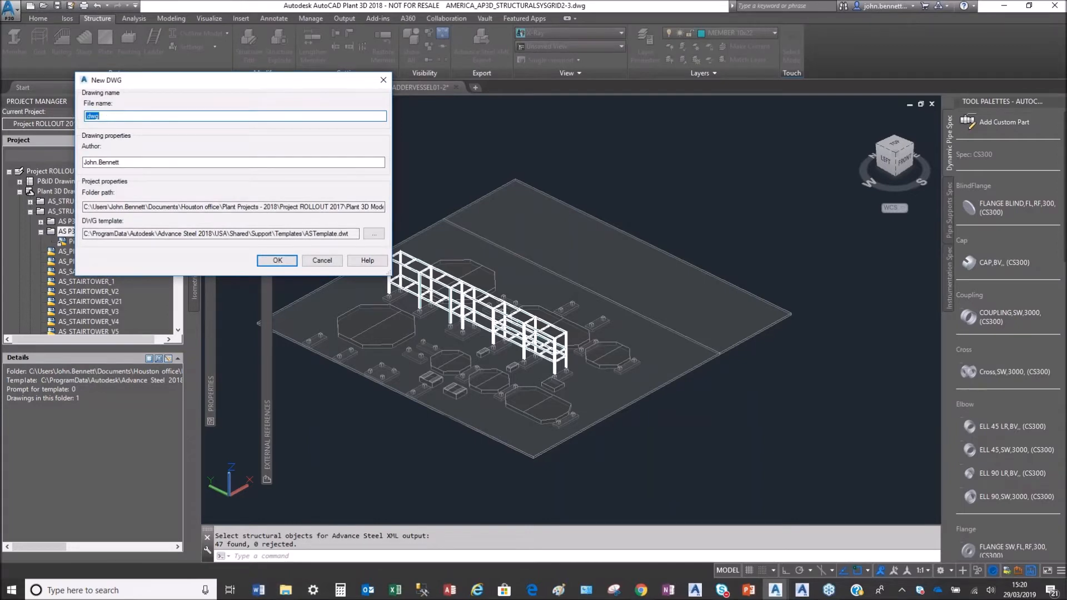
text(PipeRa)
text(B)
click(278, 261)
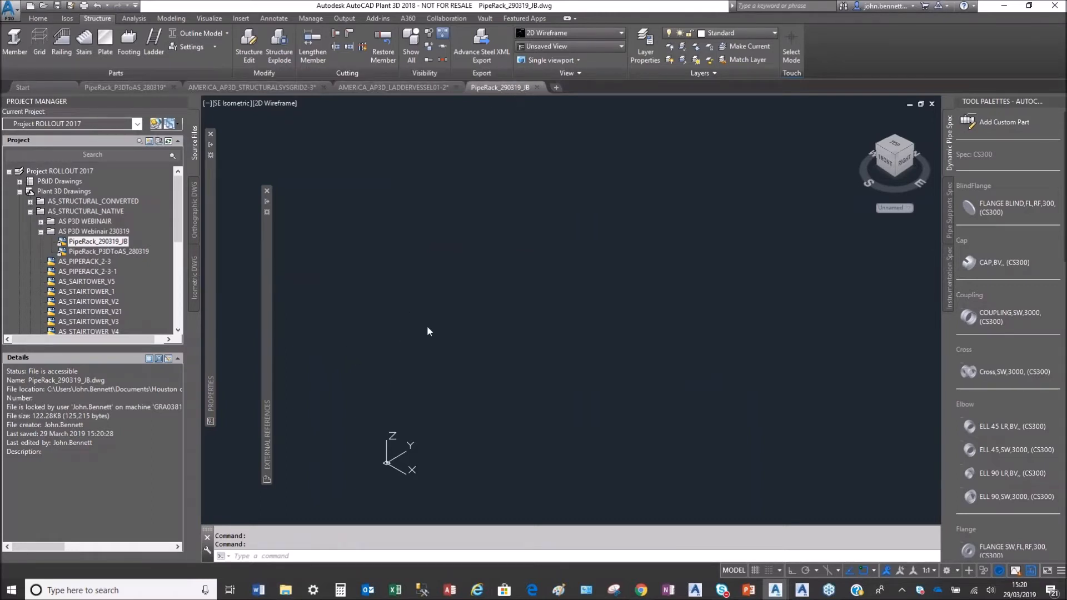
Check the layer list of the new PipeRack_290319_JB drawing and close the drawing.
click(775, 35)
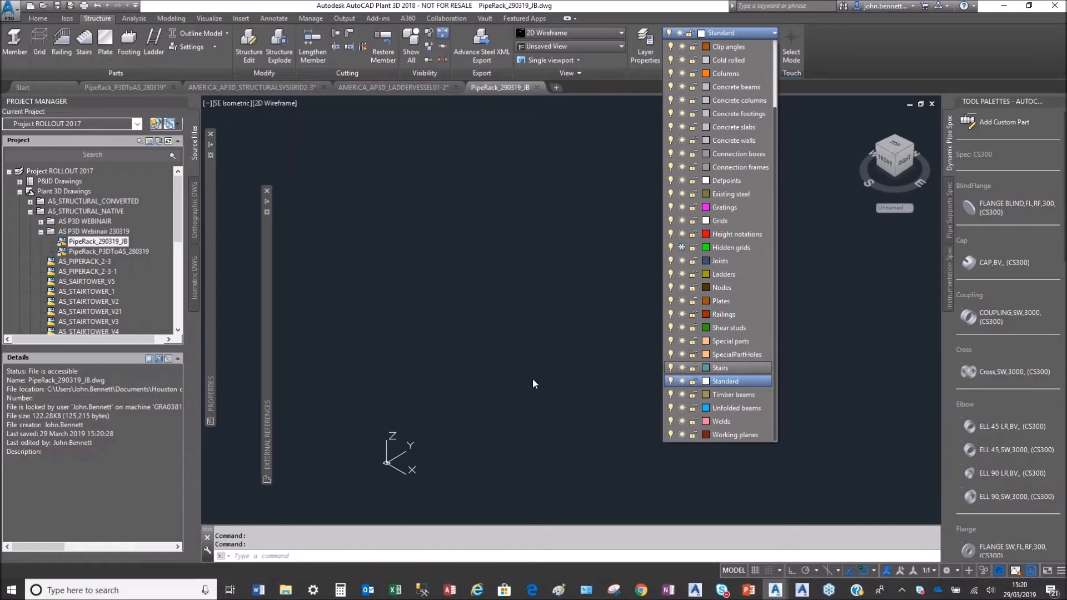
click(464, 382)
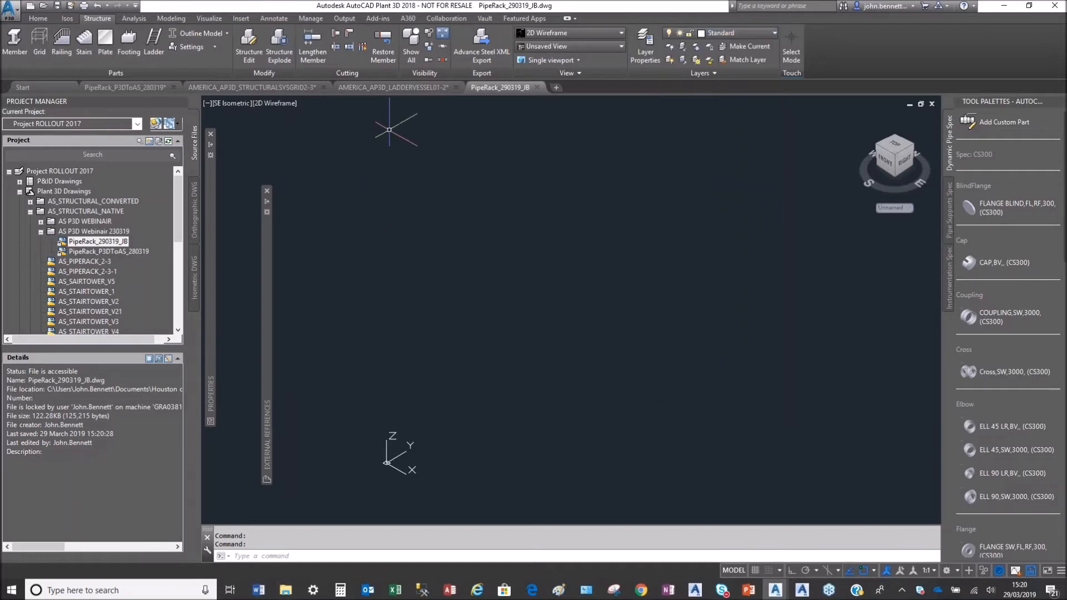
click(537, 88)
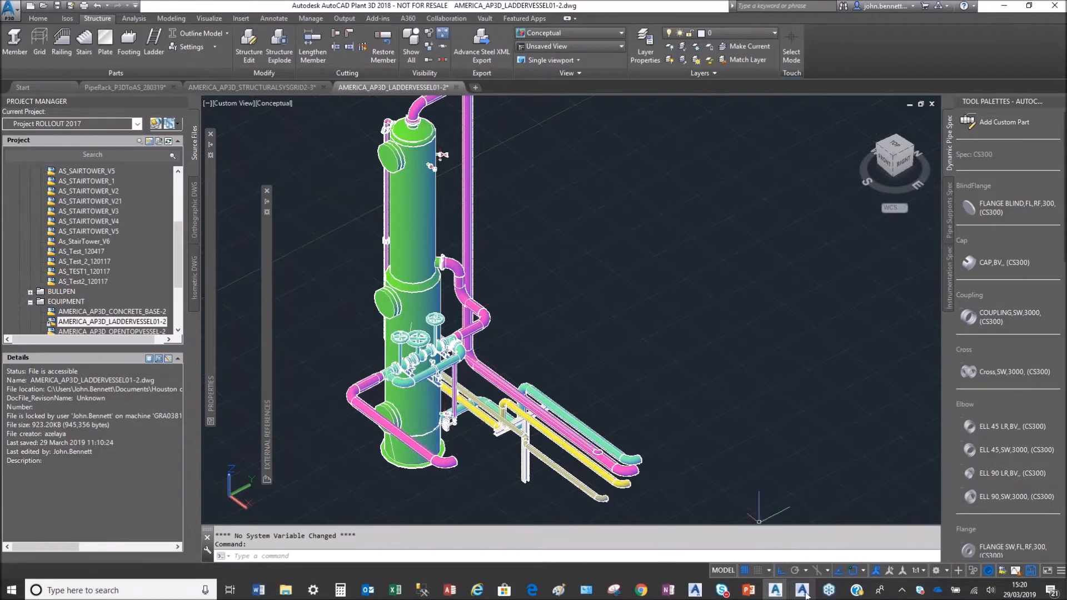
Switch to Advance Steel and start opening a drawing, browsing to the Project ROLLOUT 2017 folder.
mouse_move(803, 595)
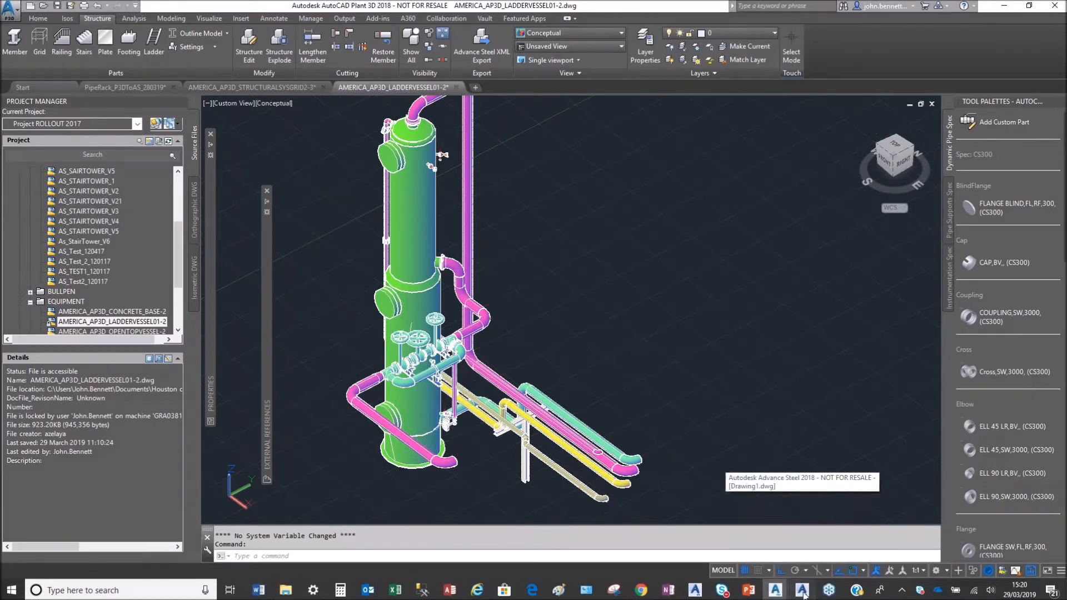
click(803, 595)
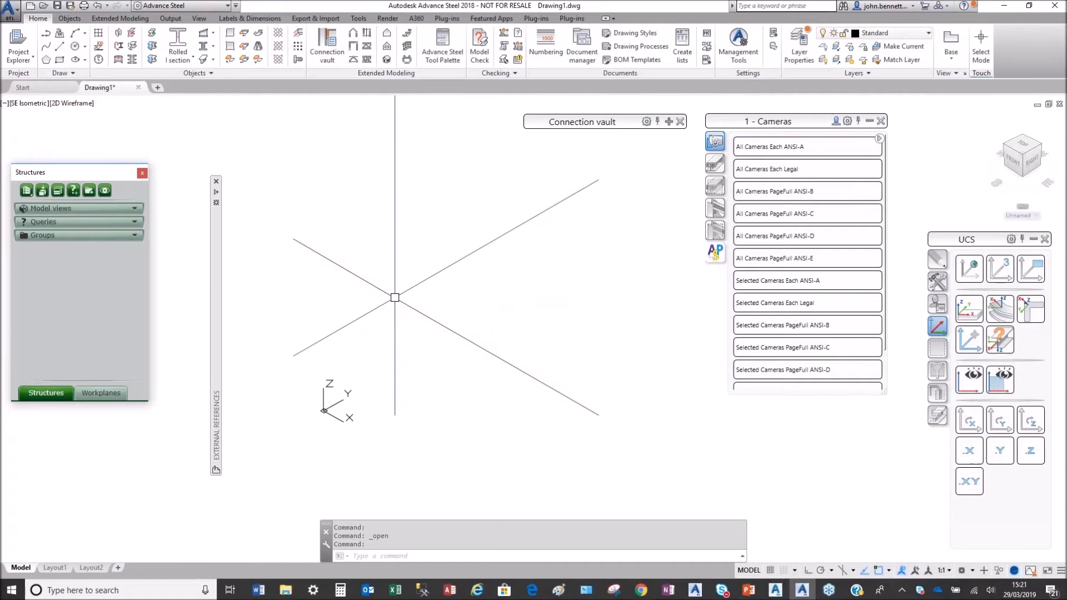
click(43, 5)
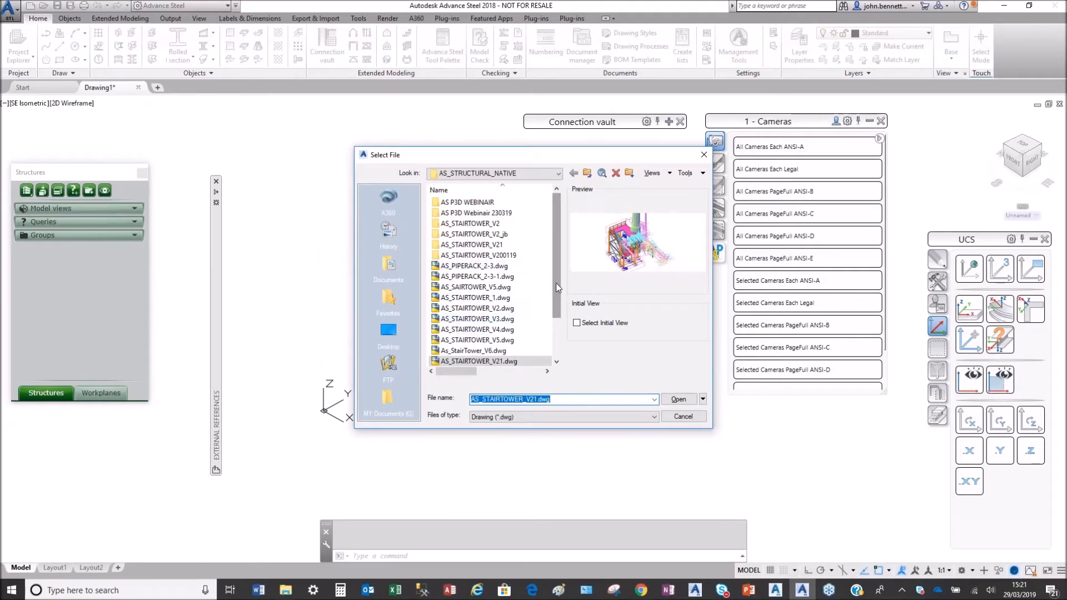
scroll(555, 265, down, 2)
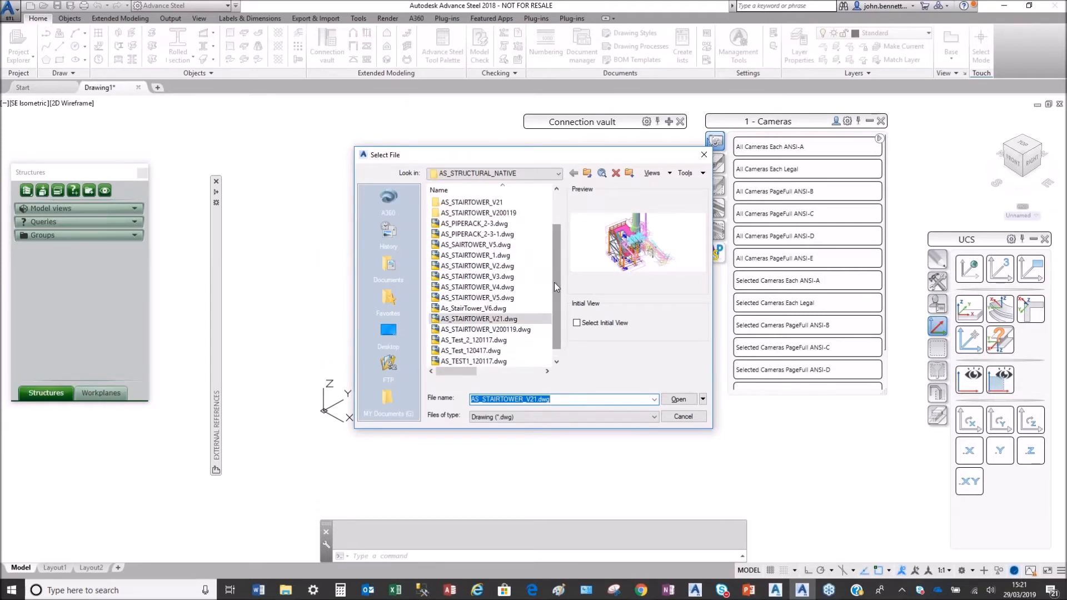
scroll(555, 282, down, 1)
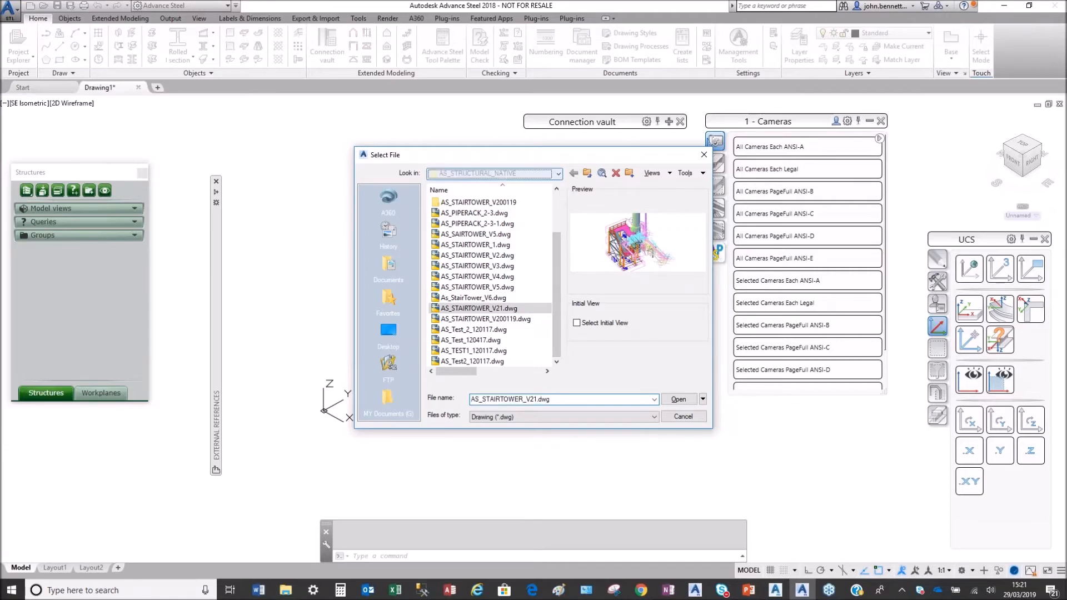
click(558, 174)
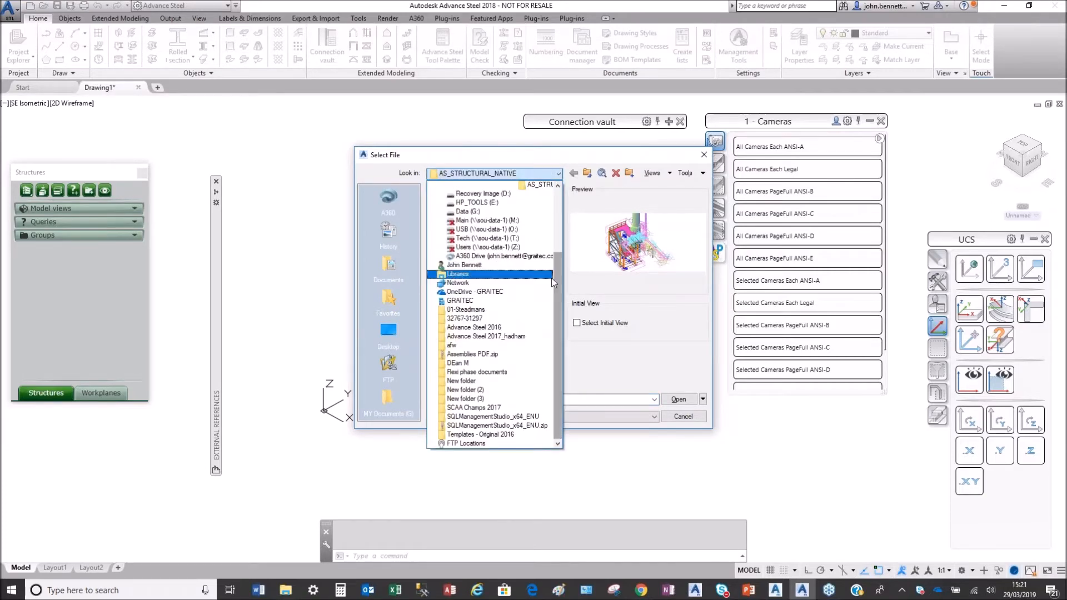
drag(557, 276, 558, 218)
click(513, 256)
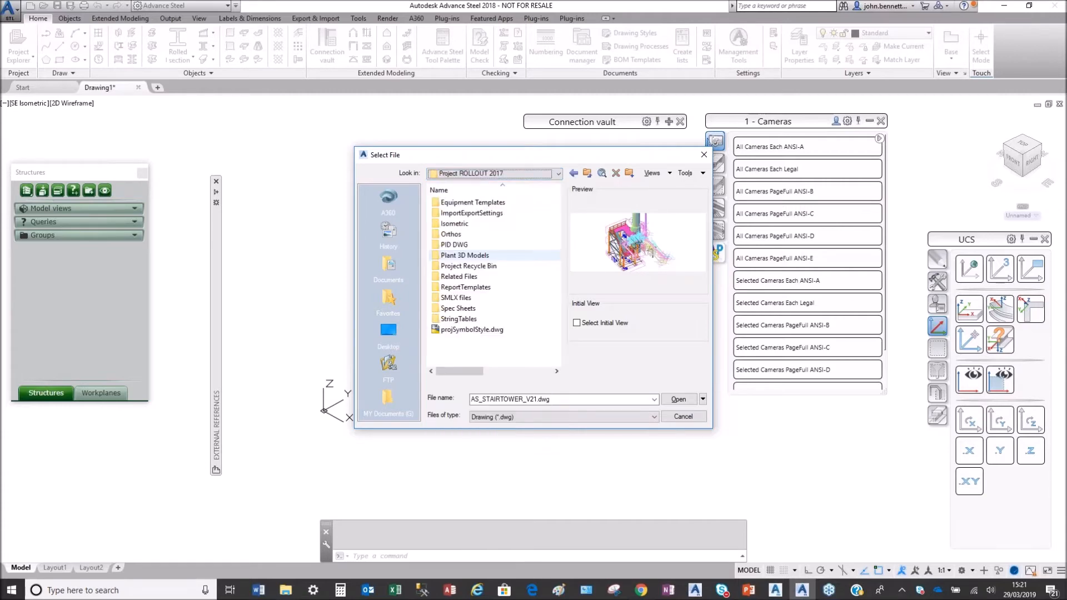
Open PipeRack_290319_JB.dwg from the AS P3D Webinair 230319 subfolder of Plant 3D Models, AS_STRUCTURAL_NATIVE.
double_click(458, 257)
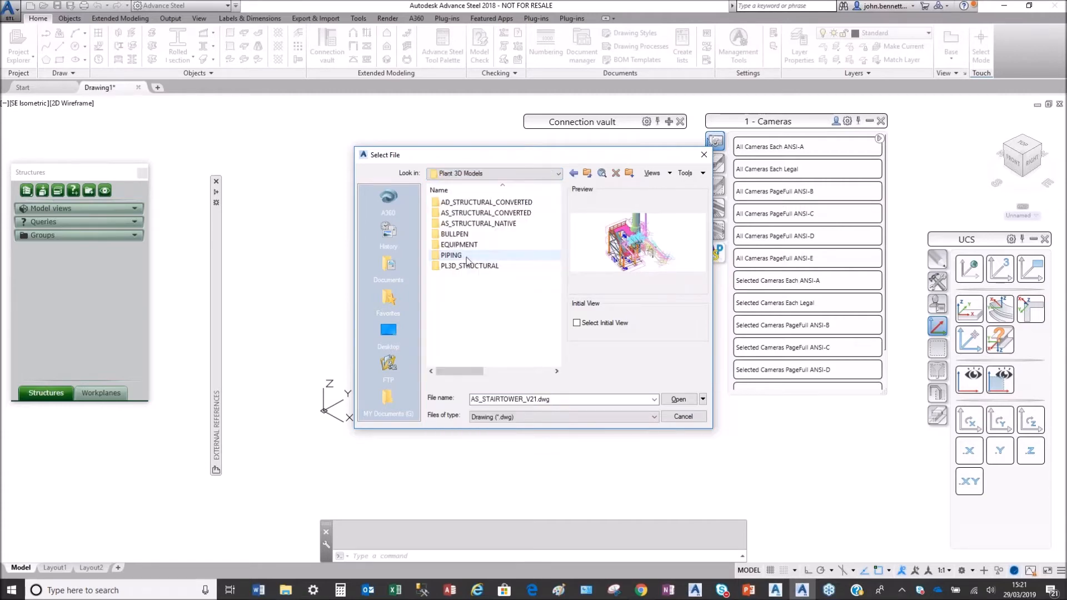
double_click(451, 224)
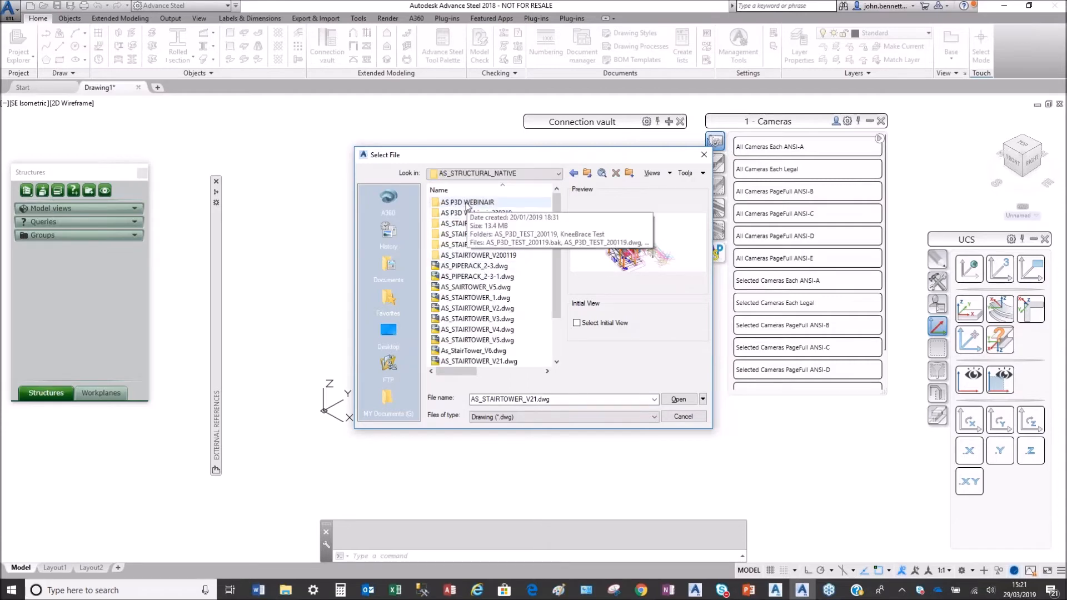
double_click(459, 215)
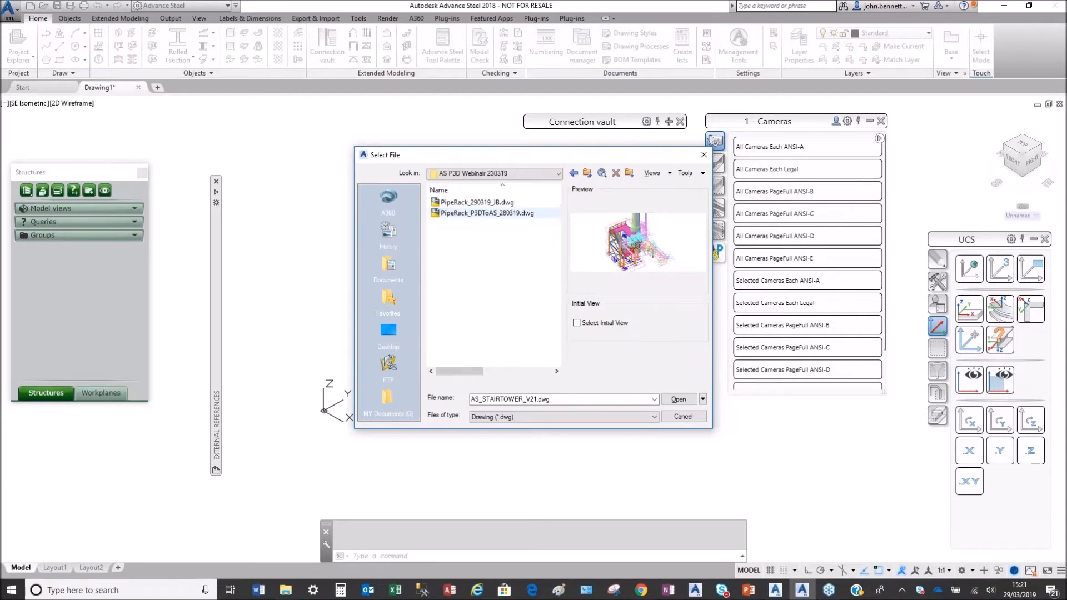
click(461, 203)
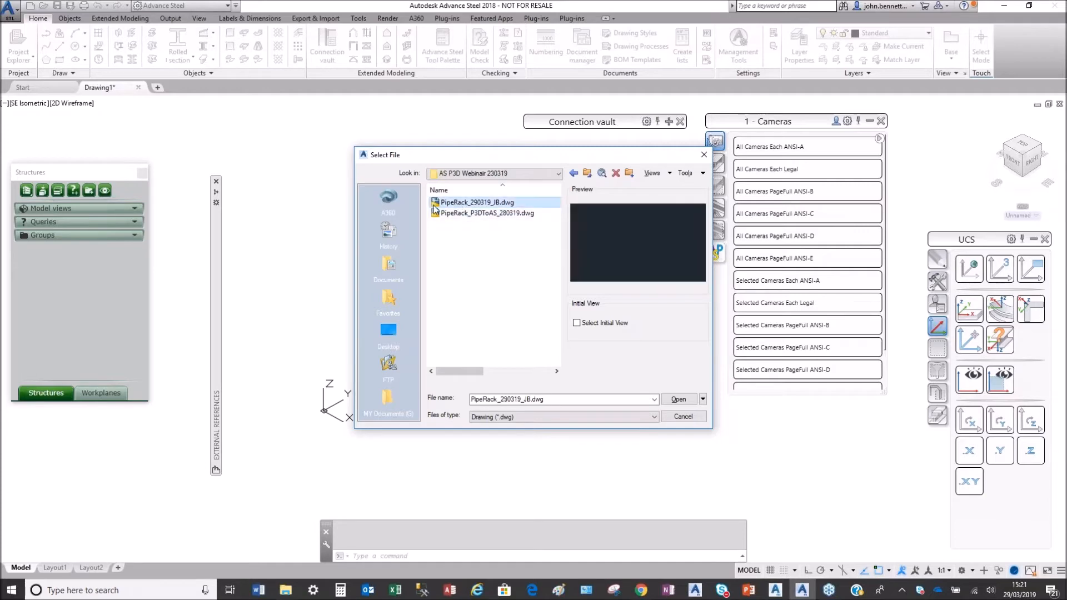
click(679, 399)
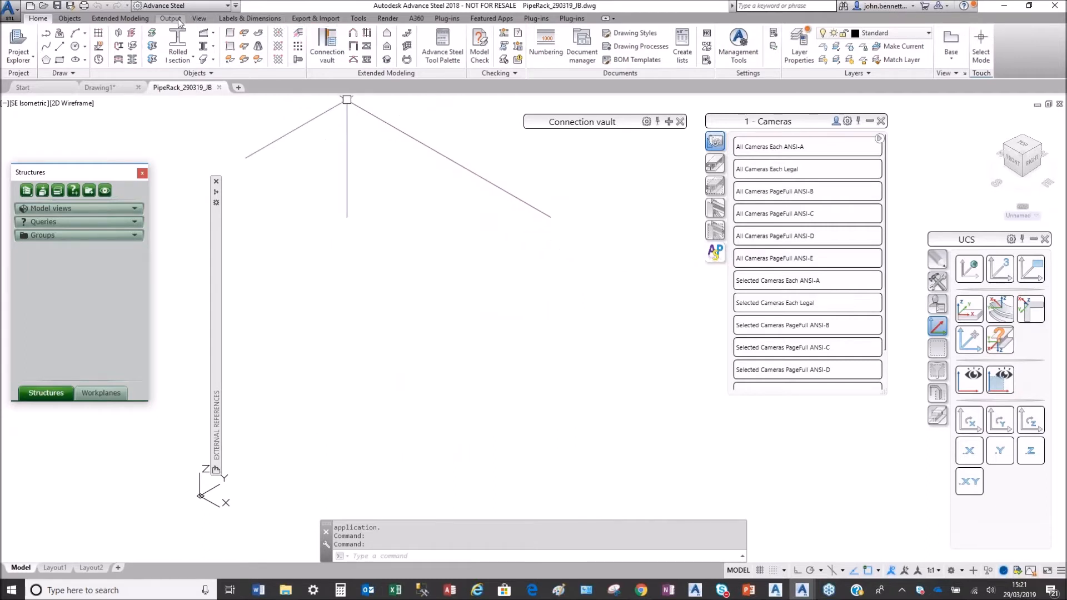
Start an Advance import of a steel markup file and browse to Documents, Houston office, Plant Projects - 2018.
click(303, 20)
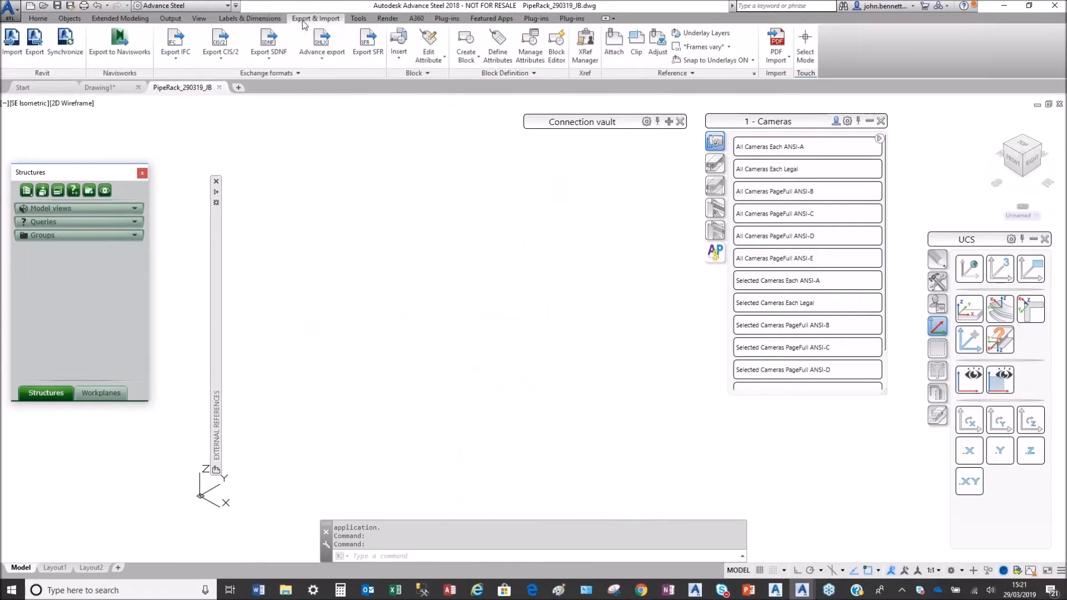
click(321, 59)
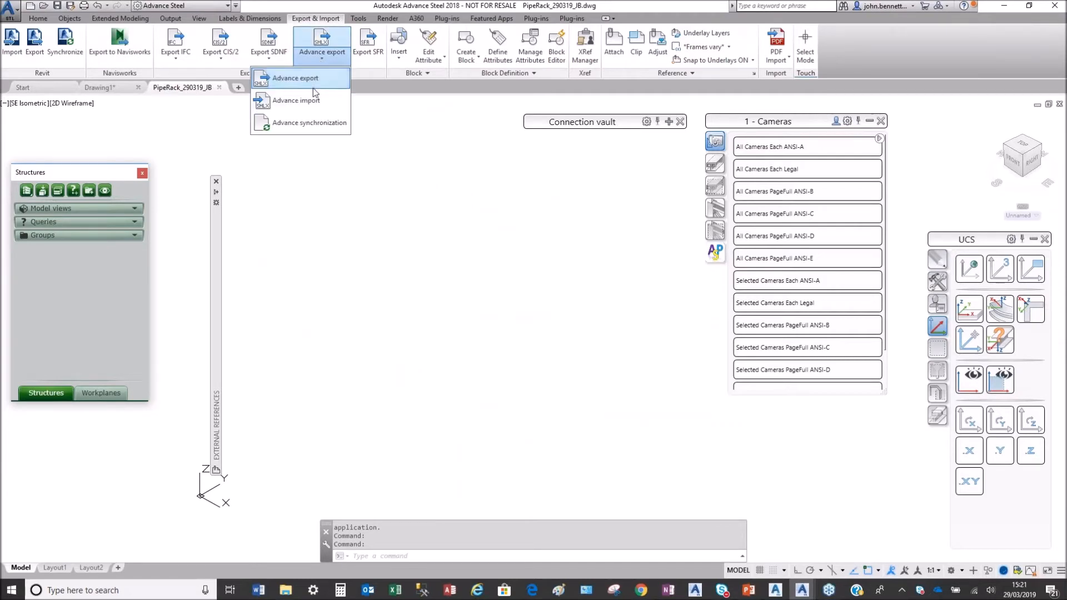
click(303, 100)
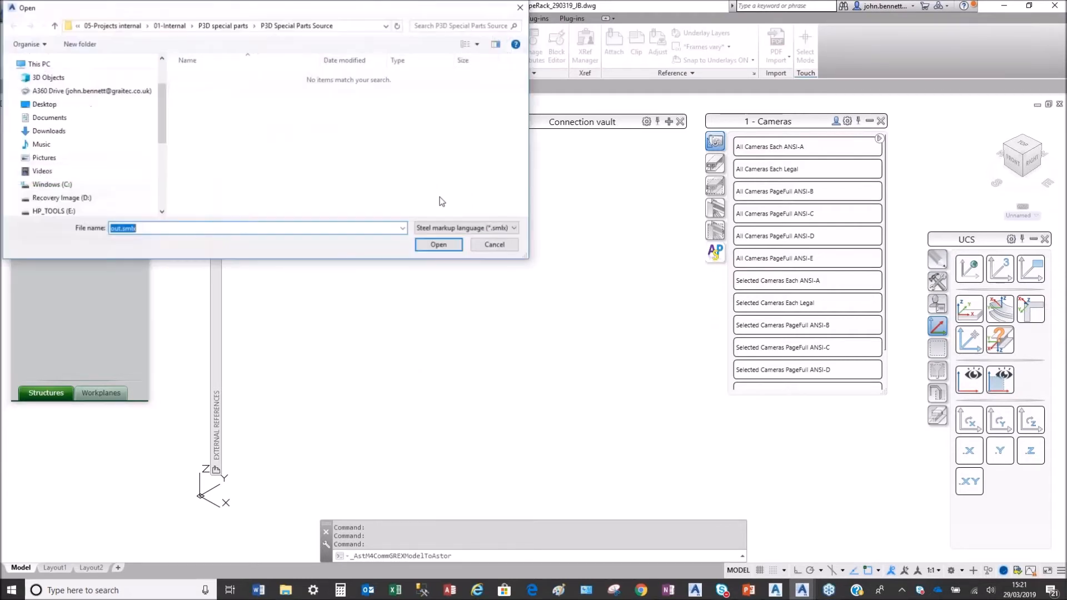
drag(355, 7, 706, 119)
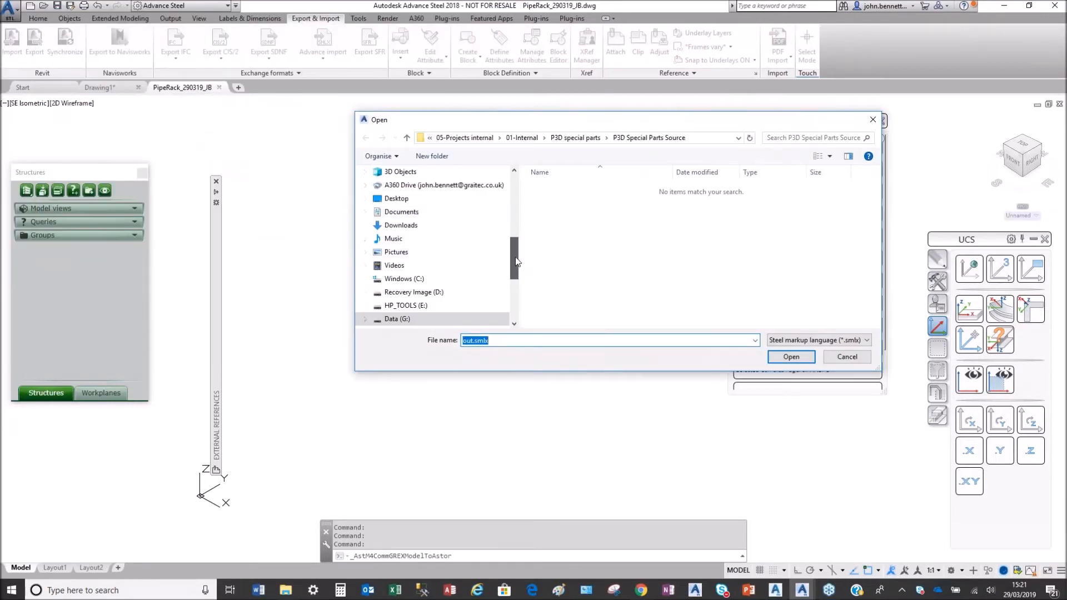
click(409, 214)
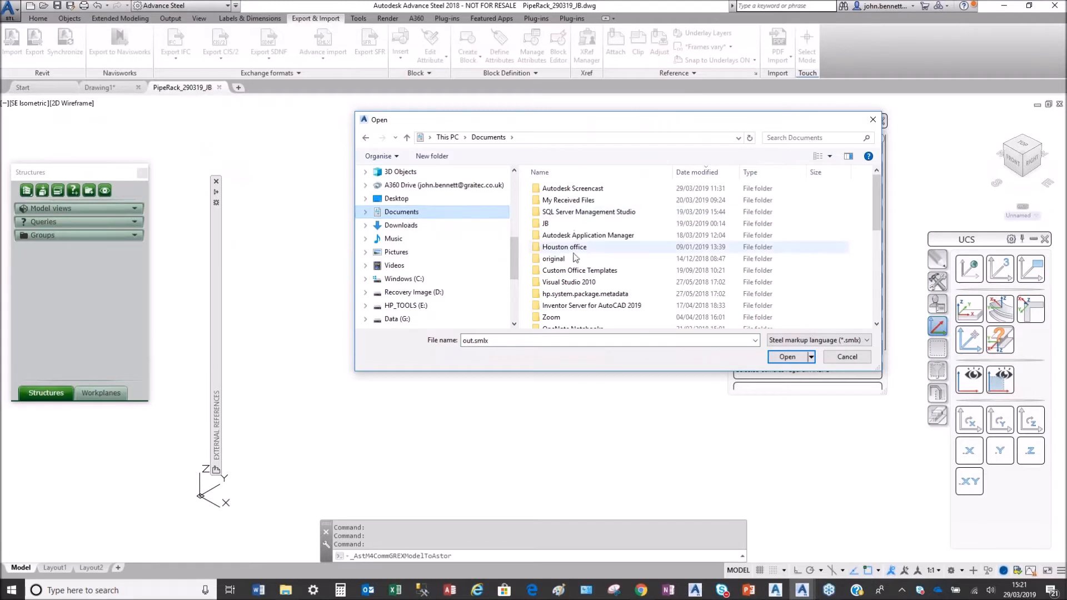
double_click(561, 248)
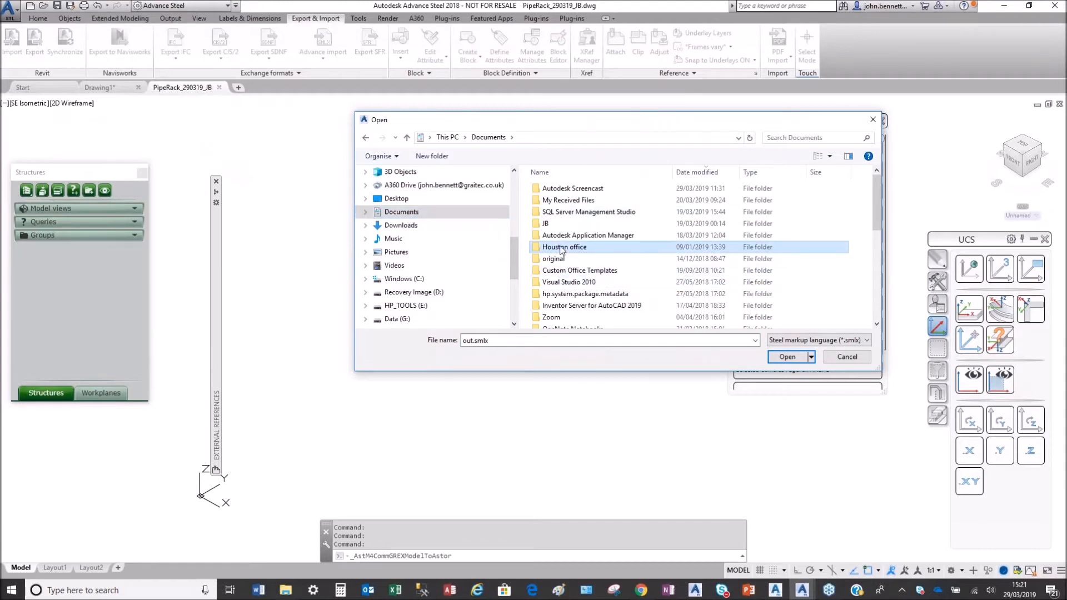
double_click(565, 259)
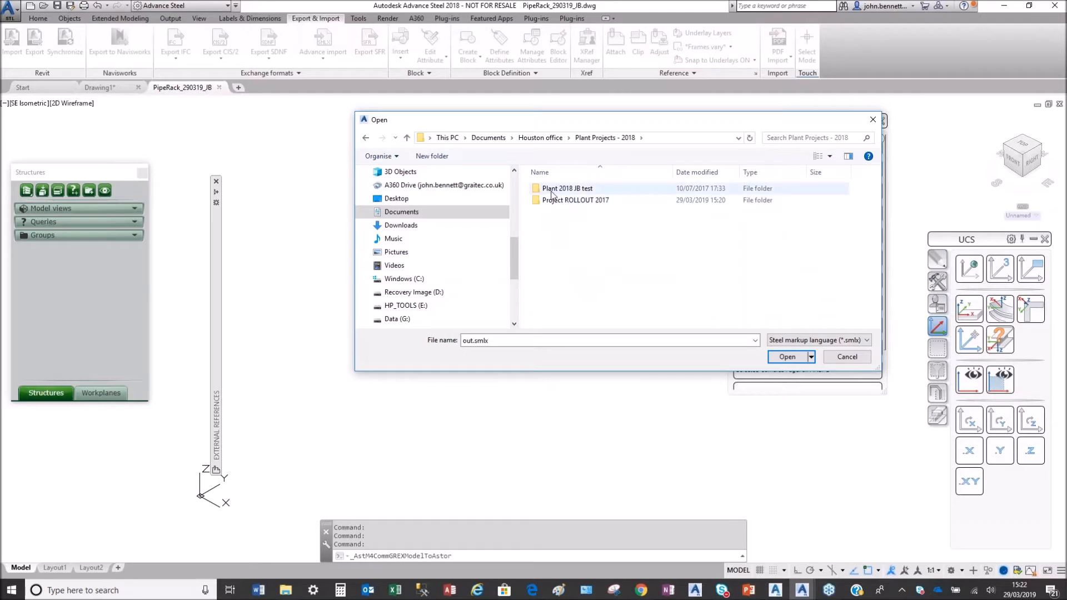
Import Pipe Rack_290319.smlx from the SMLX files folder of Project ROLLOUT 2017.
double_click(549, 201)
click(538, 294)
double_click(538, 295)
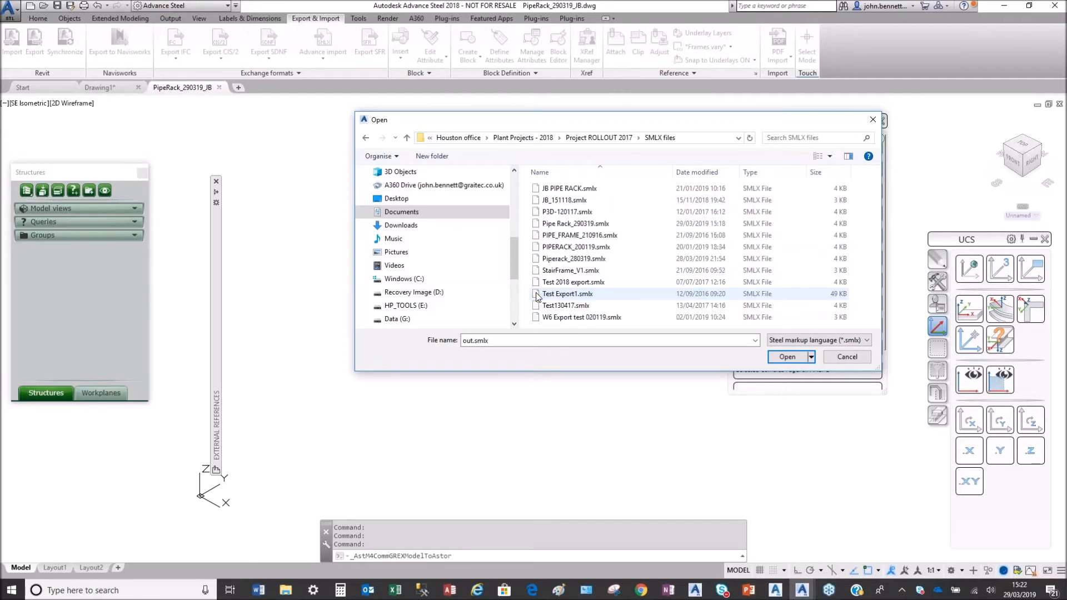
click(594, 224)
click(787, 356)
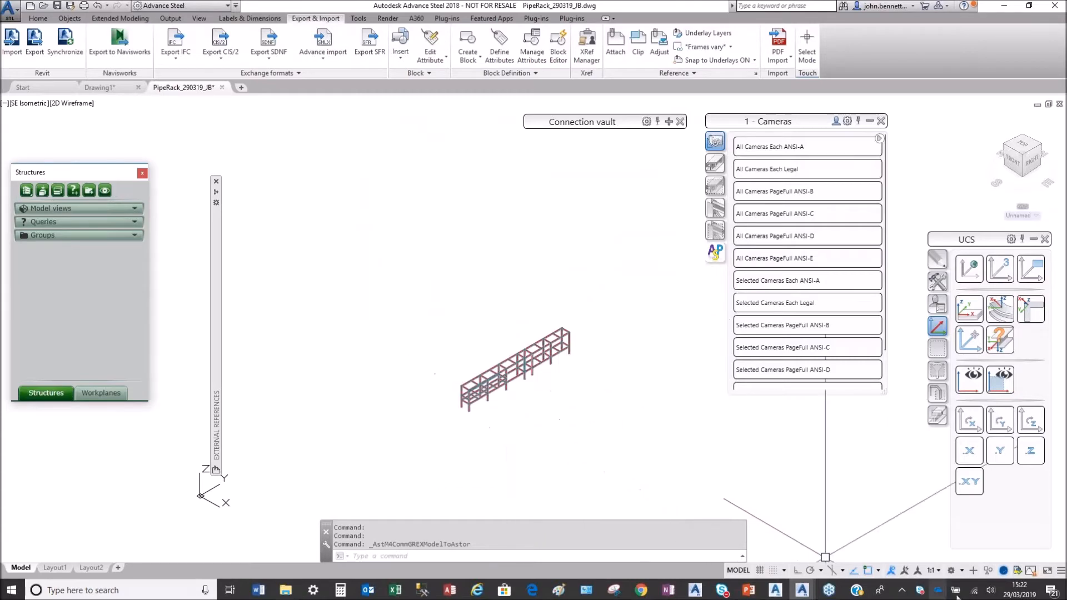
Inspect the section and material of a column at the pipe rack's near end, including the available AISC 14.1 W sizes, without changes.
scroll(462, 399, up, 6)
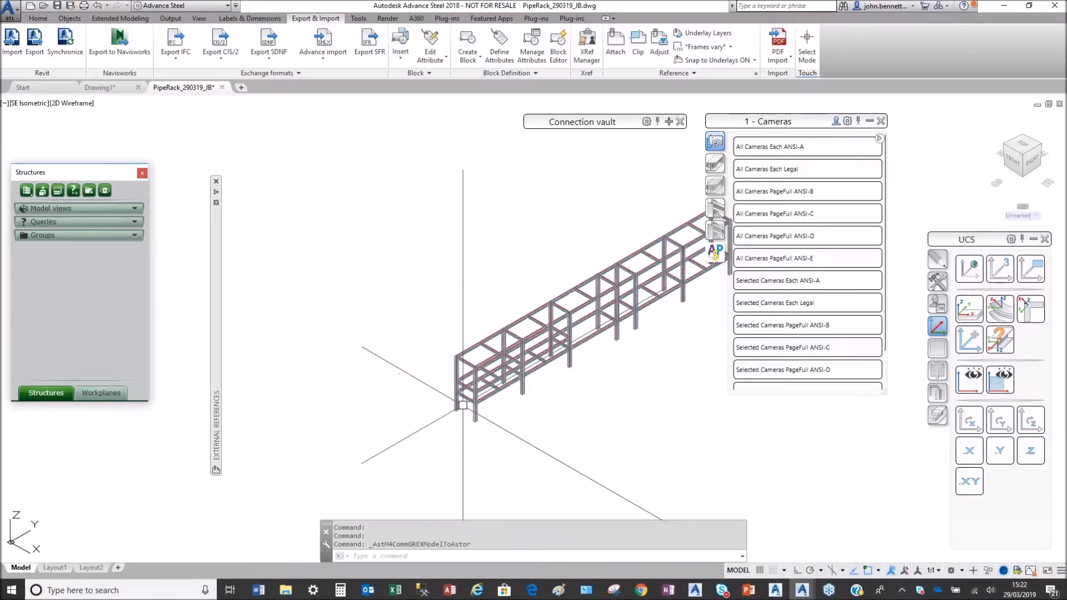
middle_drag(463, 399, 399, 368)
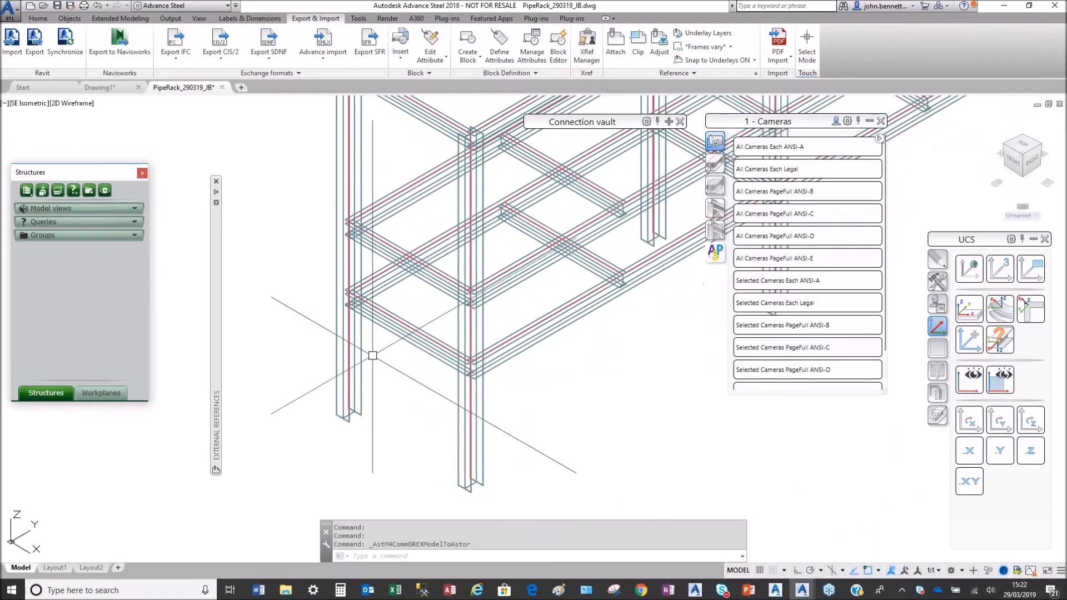
click(360, 364)
double_click(360, 364)
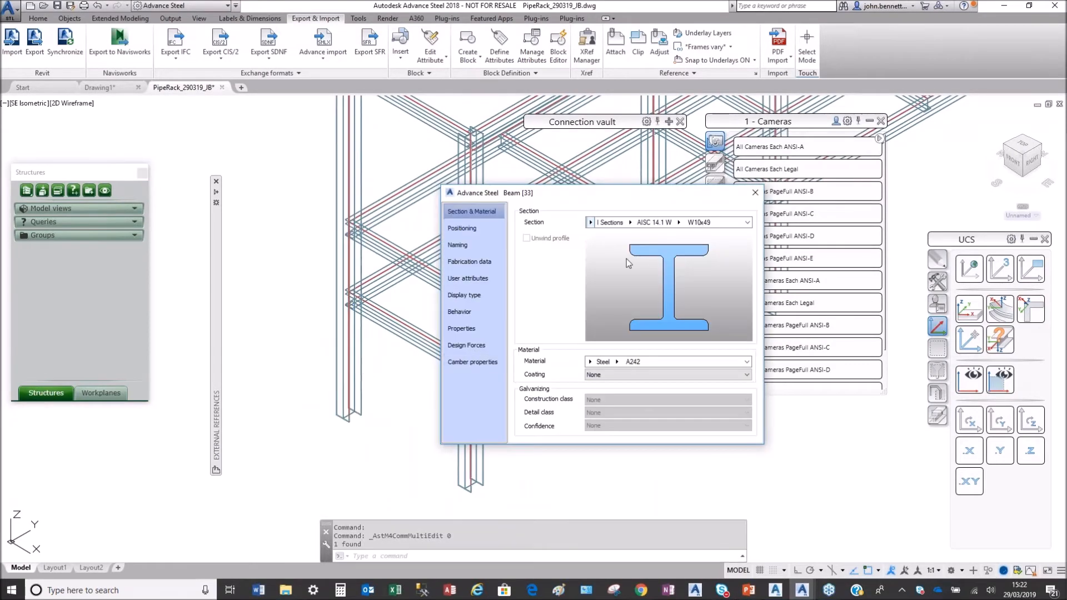
click(590, 222)
mouse_move(617, 226)
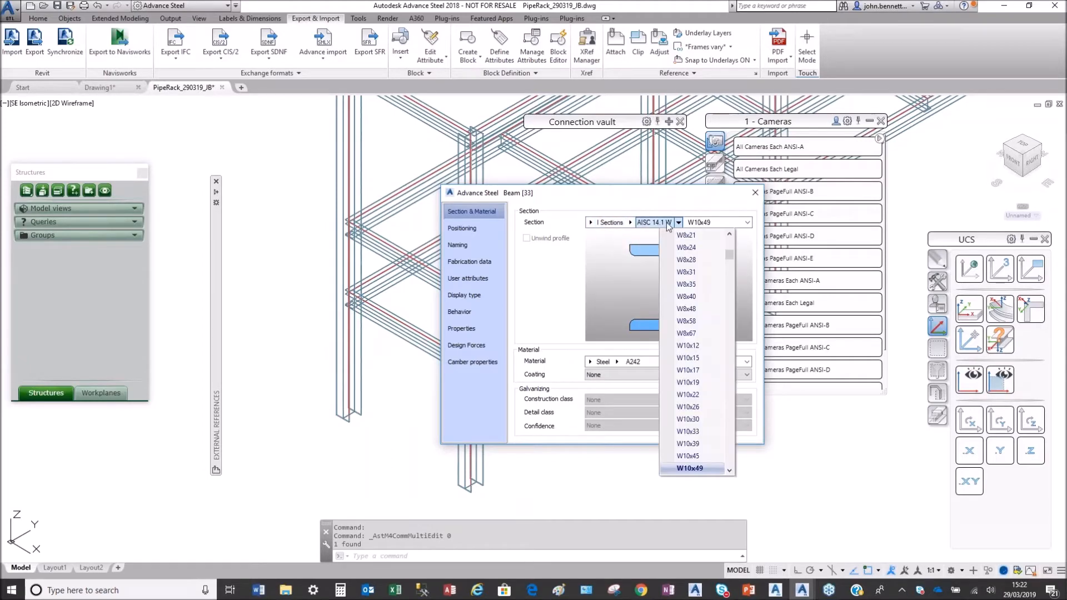
click(753, 197)
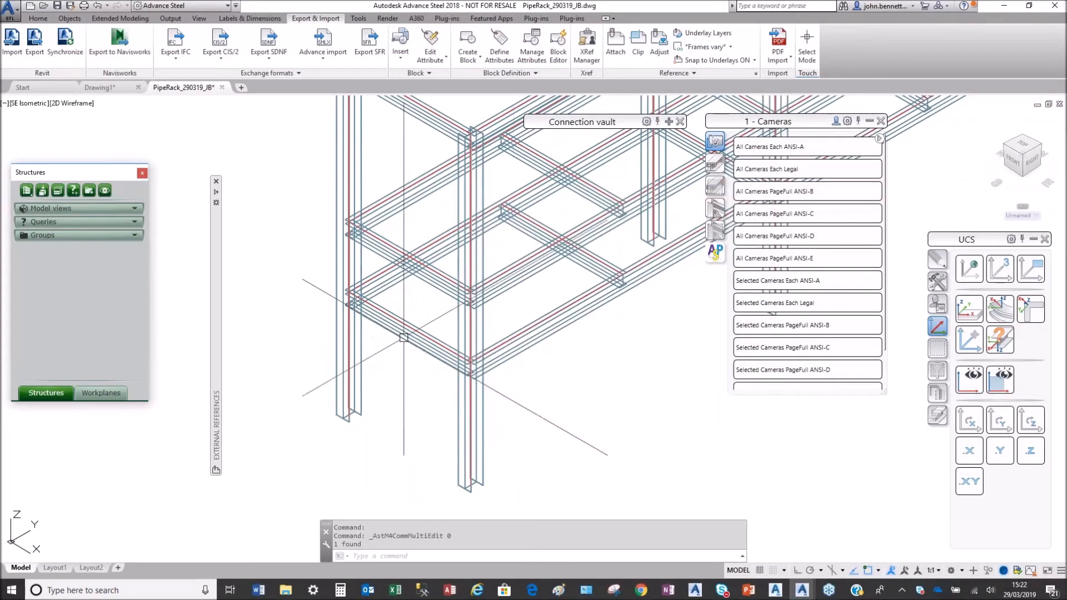
Select the pipe rack's full-length longitudinal beams: the two top beams and the lower front beam.
middle_drag(400, 341, 427, 409)
scroll(386, 343, down, 2)
scroll(444, 380, down, 2)
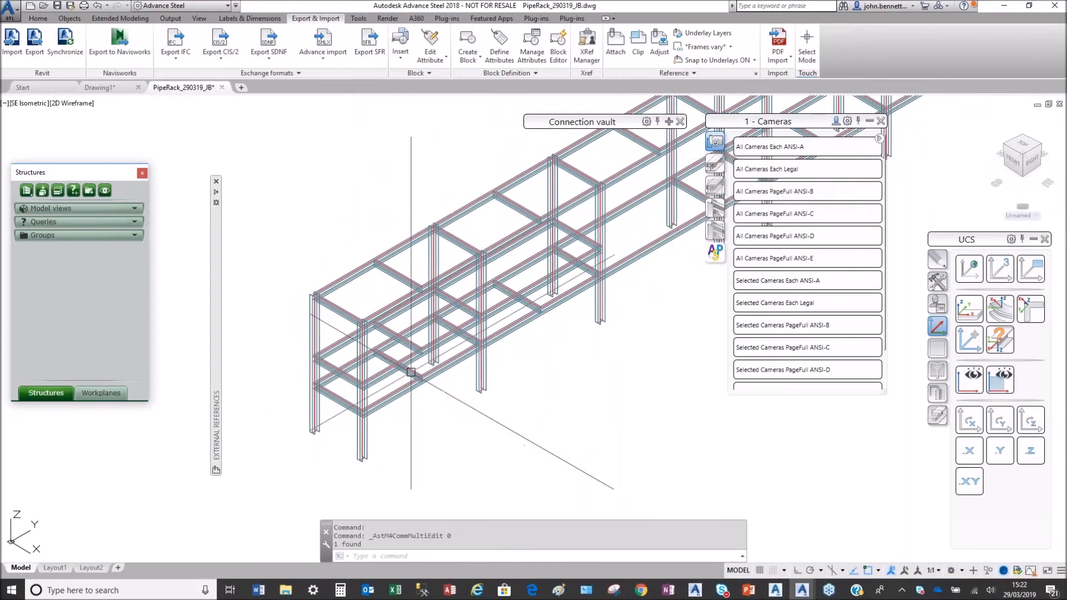
click(444, 380)
click(443, 379)
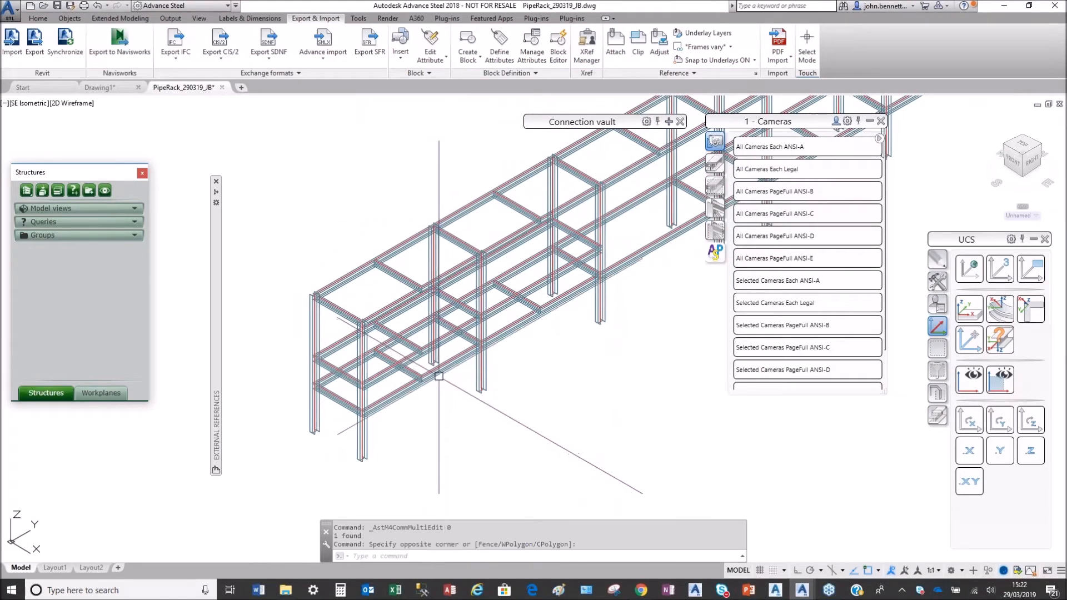
click(438, 373)
click(409, 241)
scroll(437, 272, down, 2)
middle_drag(437, 272, 380, 337)
click(381, 339)
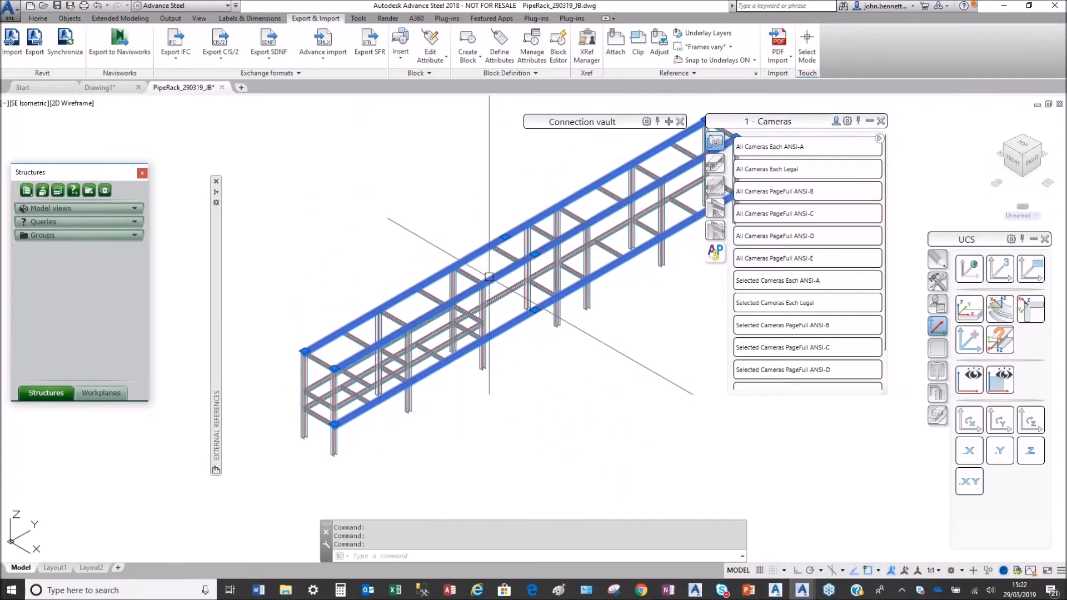
Add the pipe rack's lower rear full-length beam to the selected longitudinal beams.
scroll(393, 272, up, 3)
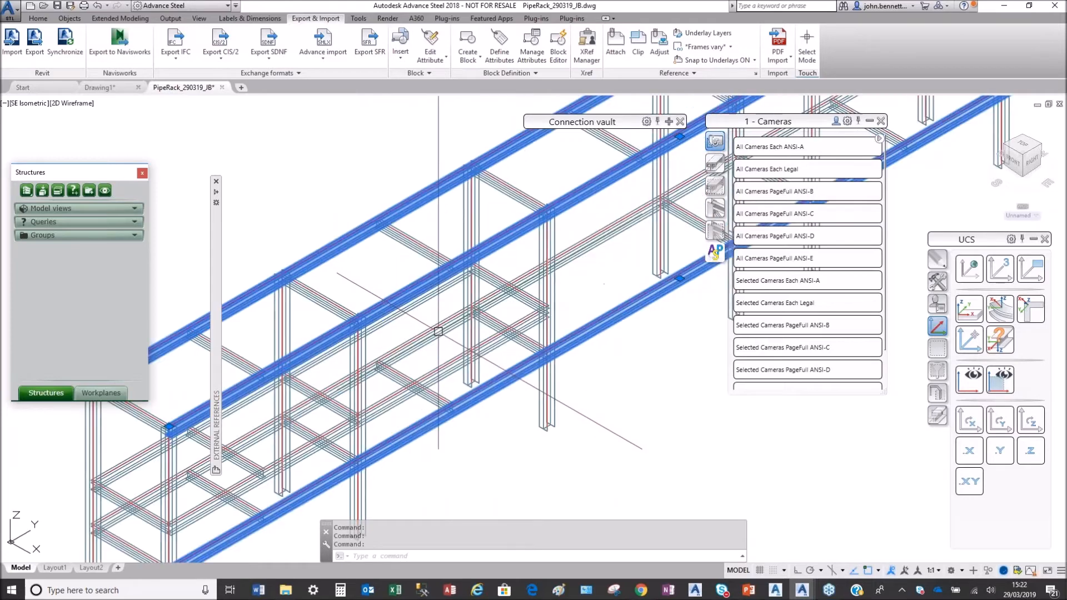
scroll(398, 300, down, 3)
middle_drag(398, 300, 430, 309)
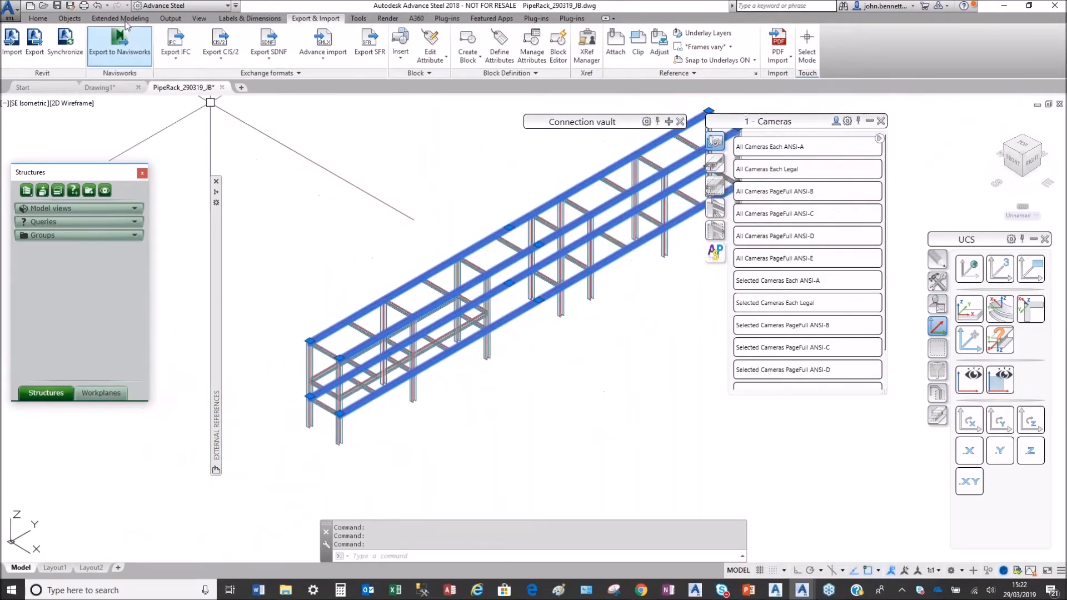
Start splitting the four selected longitudinal beams, with split points at the second and third rear columns from the near end.
click(38, 18)
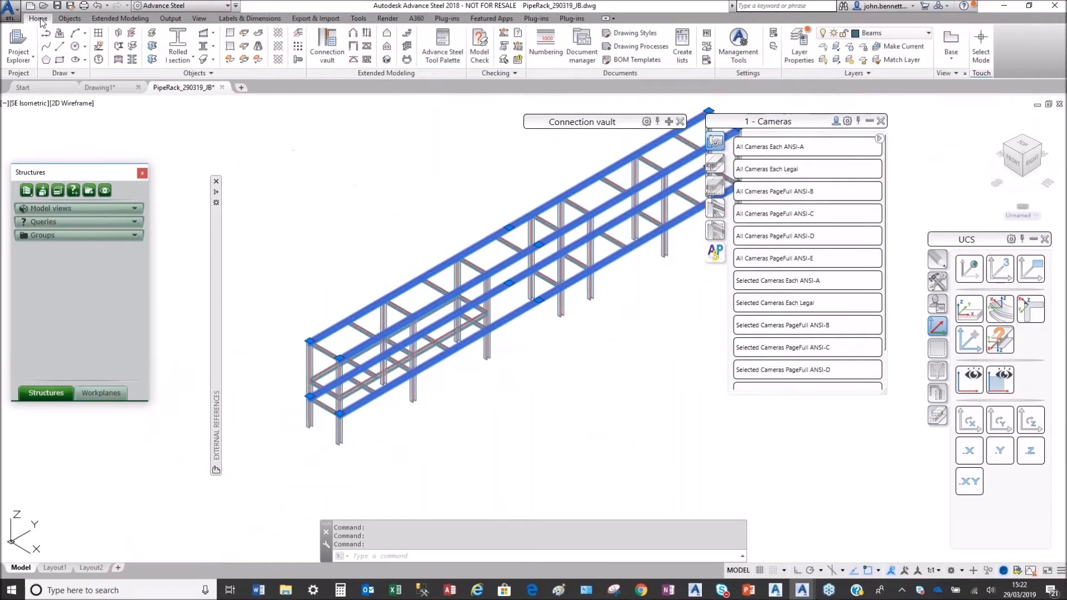
click(153, 47)
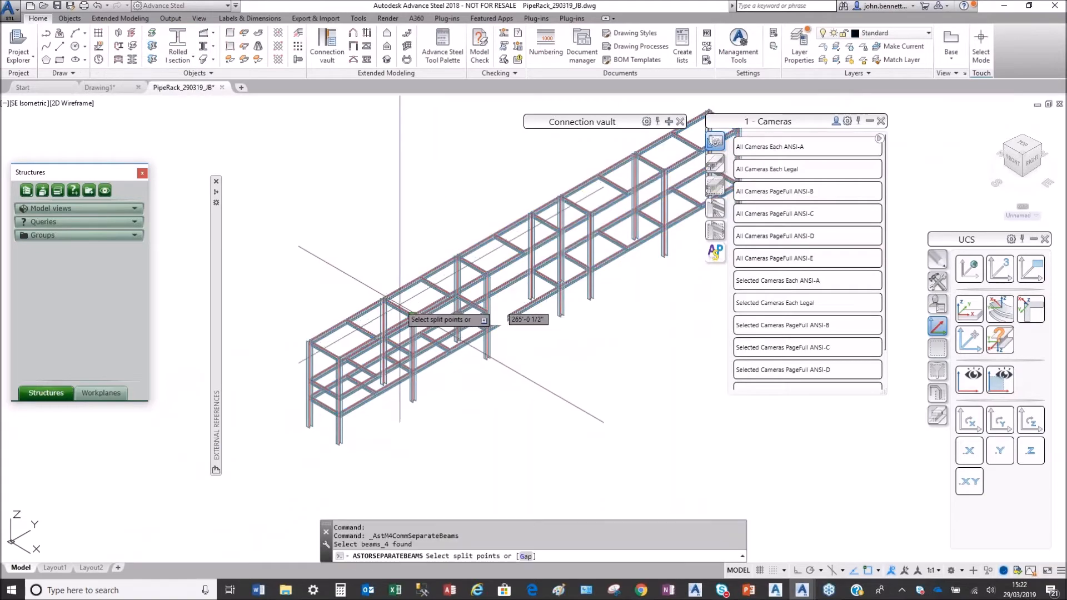
scroll(411, 300, up, 5)
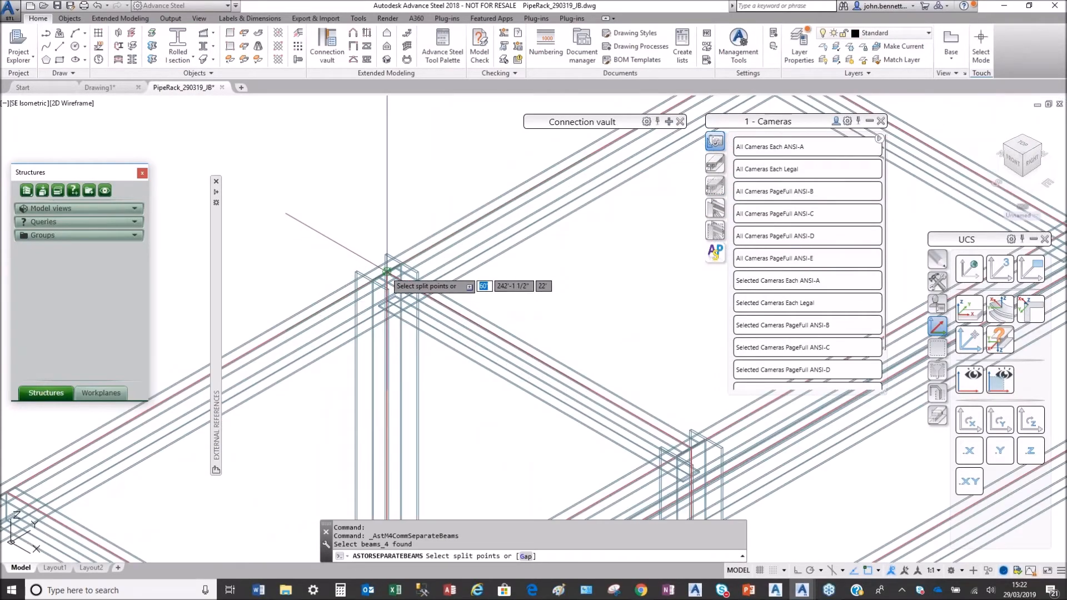
click(387, 272)
middle_drag(512, 349, 195, 428)
middle_drag(376, 161, 217, 335)
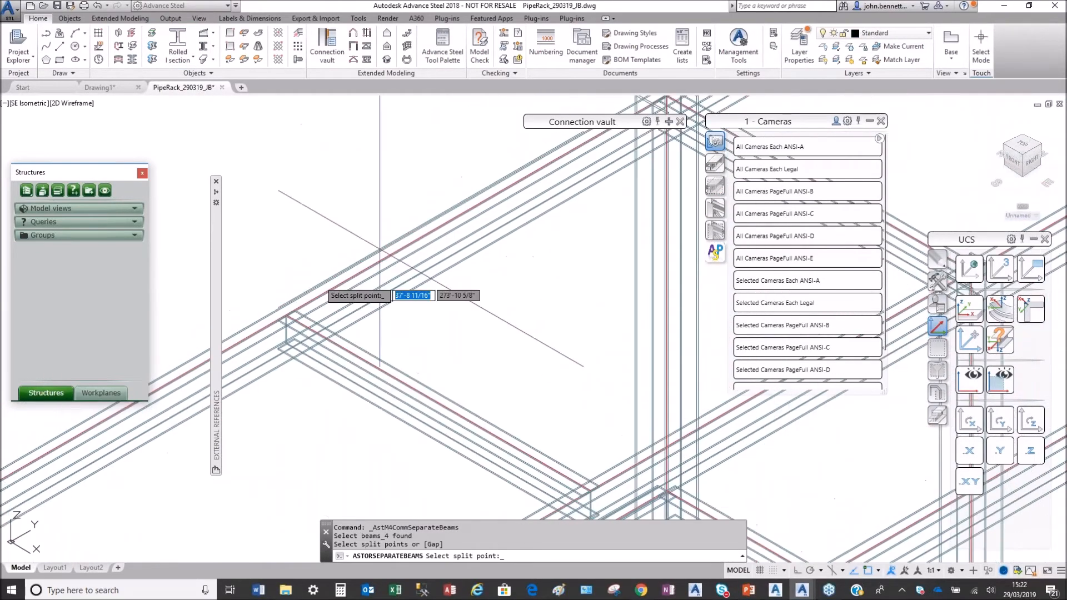
scroll(422, 227, down, 4)
middle_drag(439, 218, 369, 269)
scroll(429, 232, up, 4)
scroll(423, 253, up, 4)
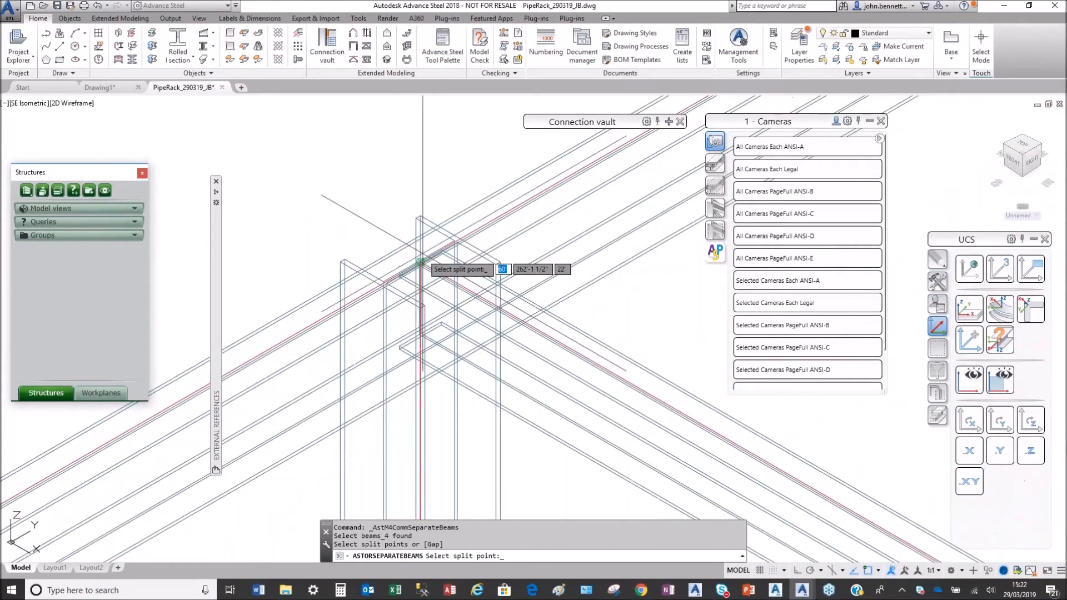
scroll(420, 262, down, 5)
Add split points at the remaining intermediate rear columns toward the far end and complete the beam split.
scroll(406, 222, up, 5)
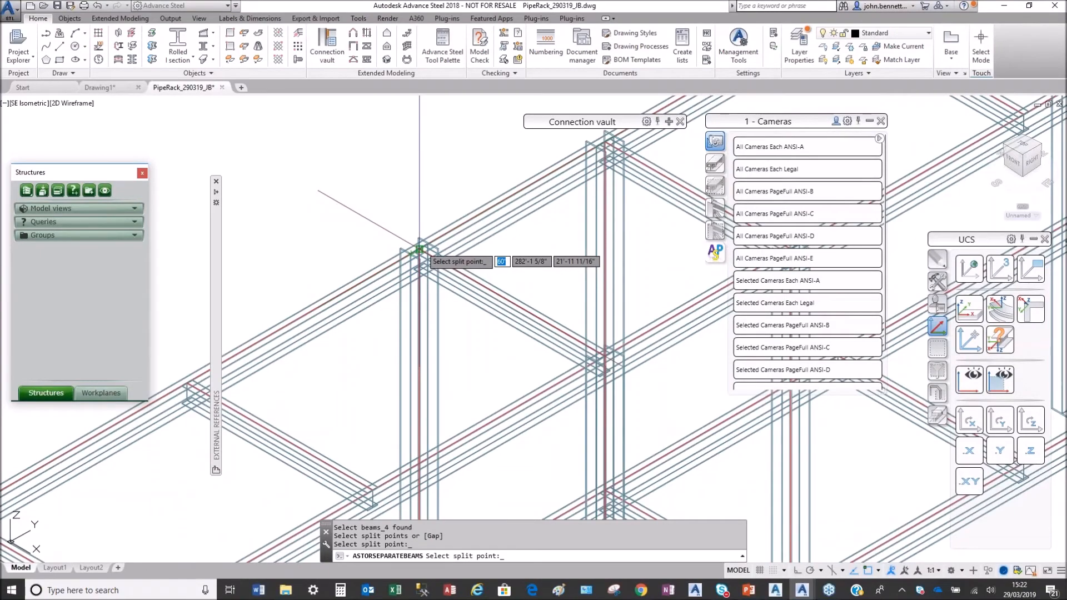
scroll(419, 250, up, 5)
click(354, 272)
scroll(389, 261, down, 5)
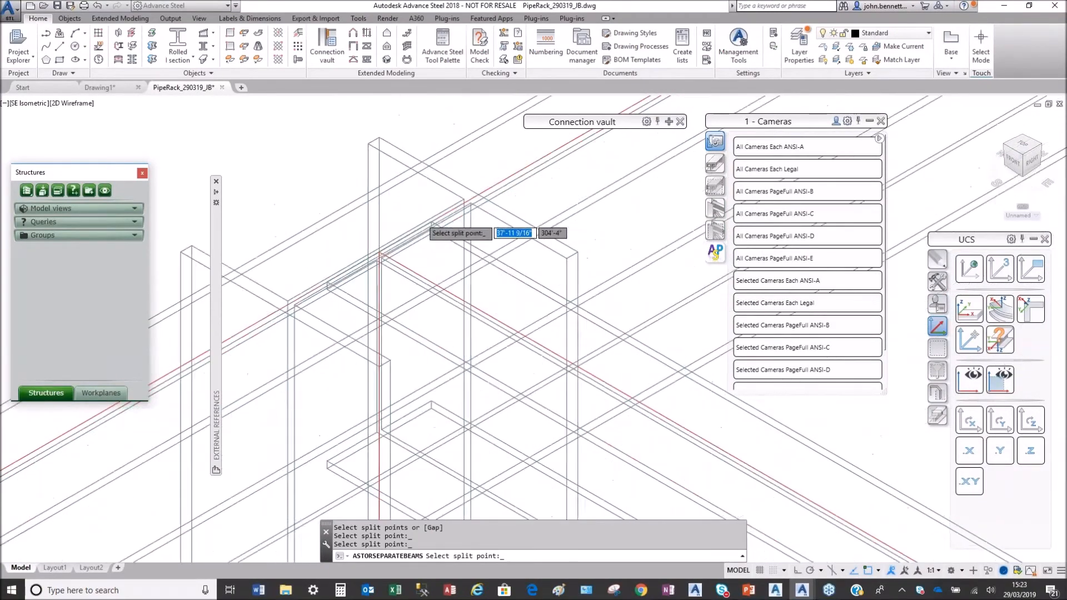
scroll(400, 250, up, 5)
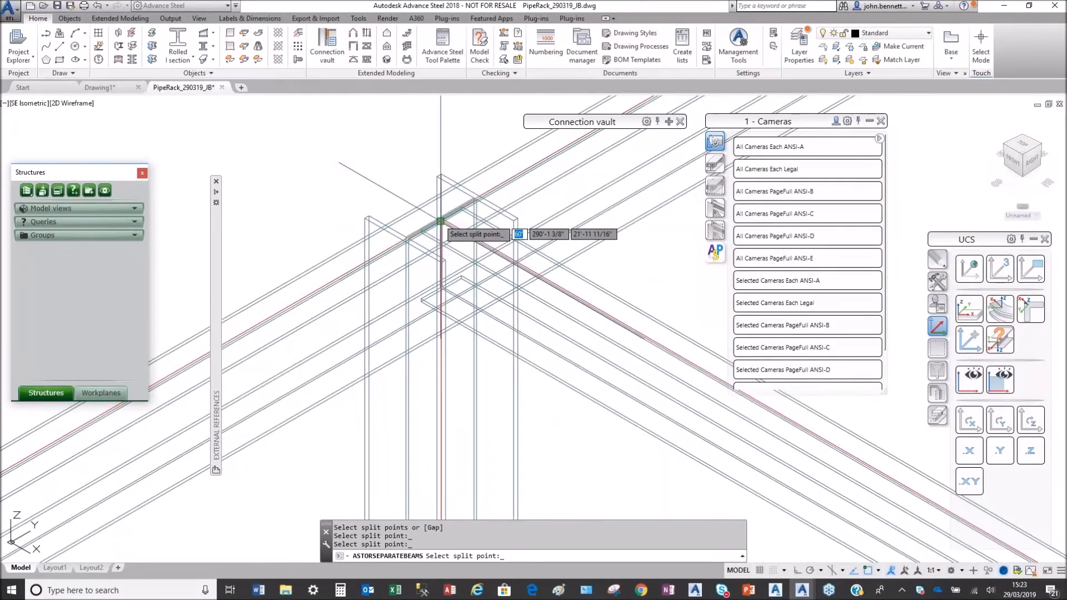
scroll(441, 218, up, 3)
click(433, 226)
scroll(425, 222, down, 6)
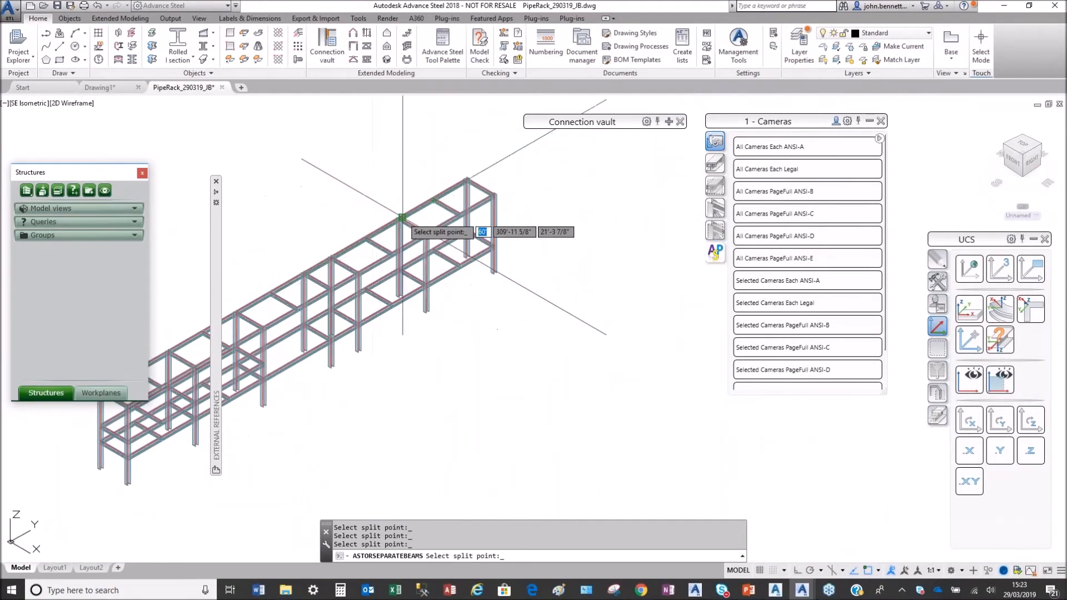
scroll(403, 216, up, 8)
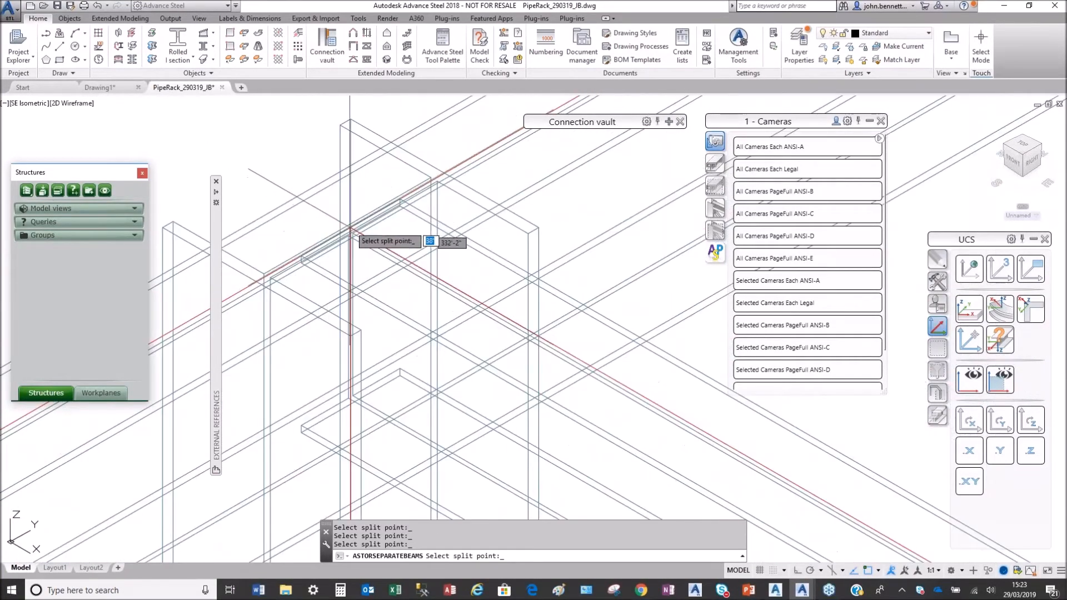
scroll(351, 228, down, 7)
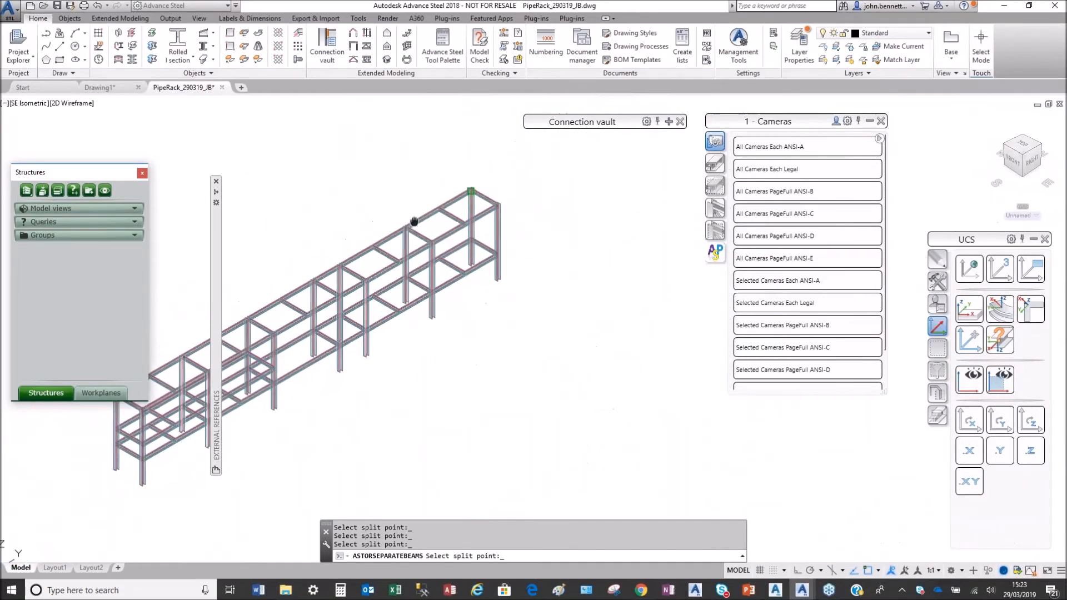
key(Return)
Check the split by selecting the first two rear top beam segments, clear the selection, and save the drawing.
middle_drag(314, 242, 493, 193)
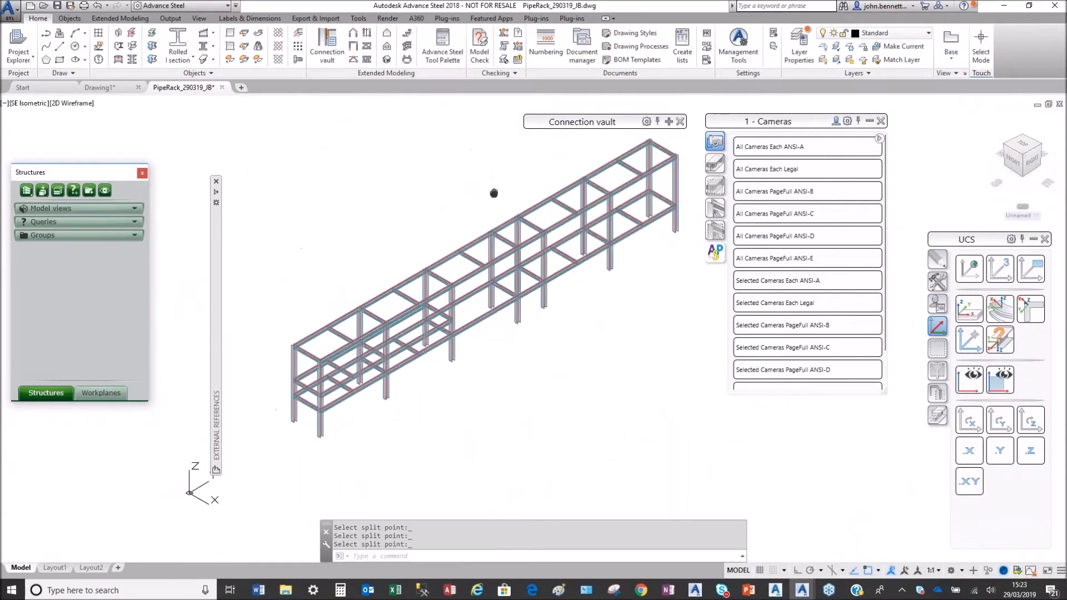
click(345, 310)
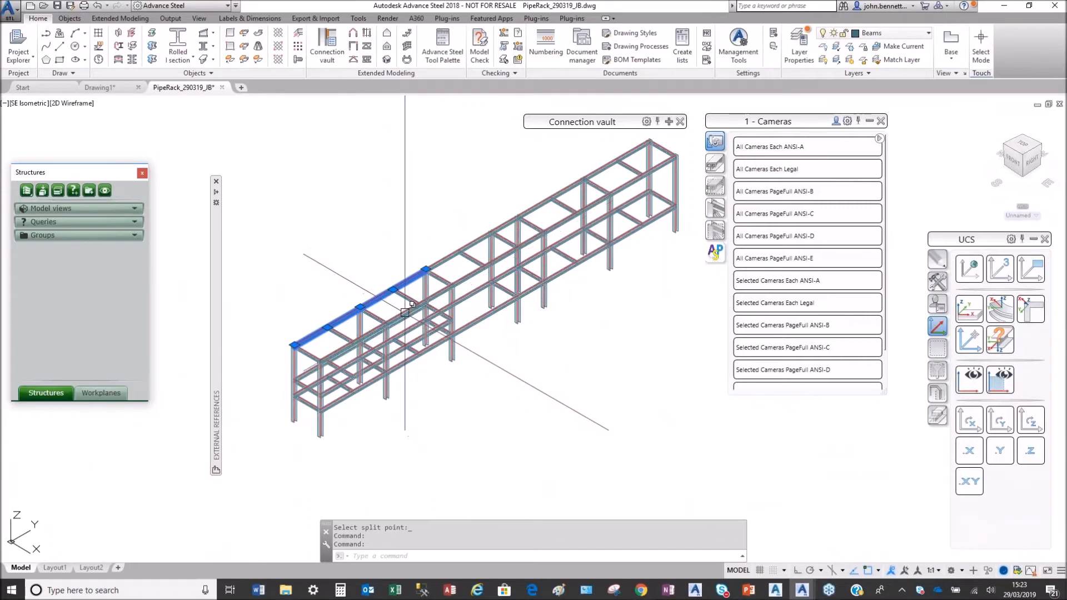
click(380, 304)
key(Escape)
scroll(298, 359, up, 6)
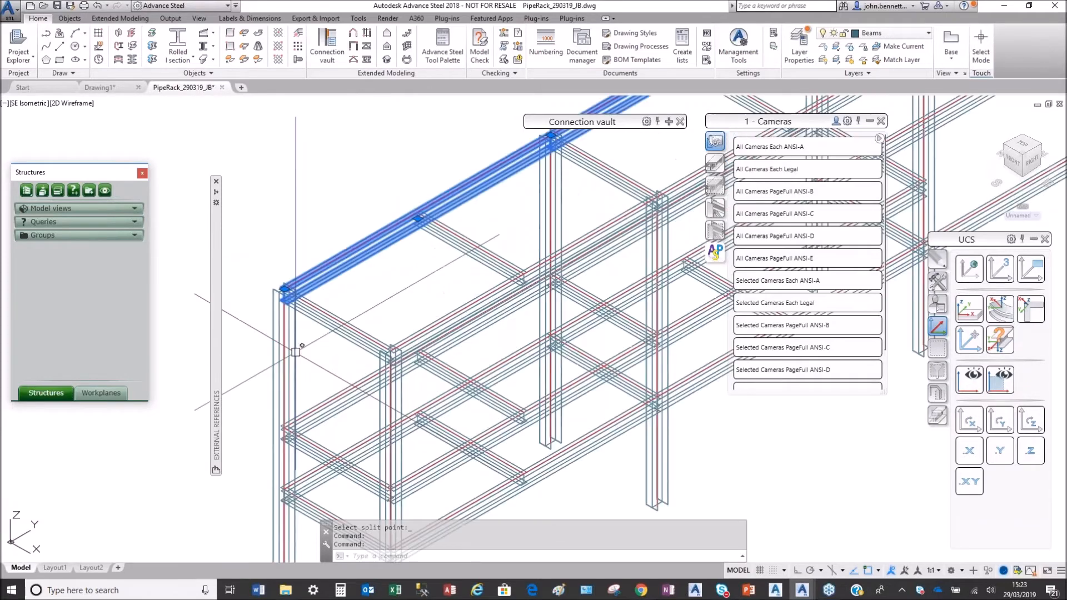
middle_drag(310, 357, 437, 261)
key(Escape)
middle_drag(352, 238, 326, 200)
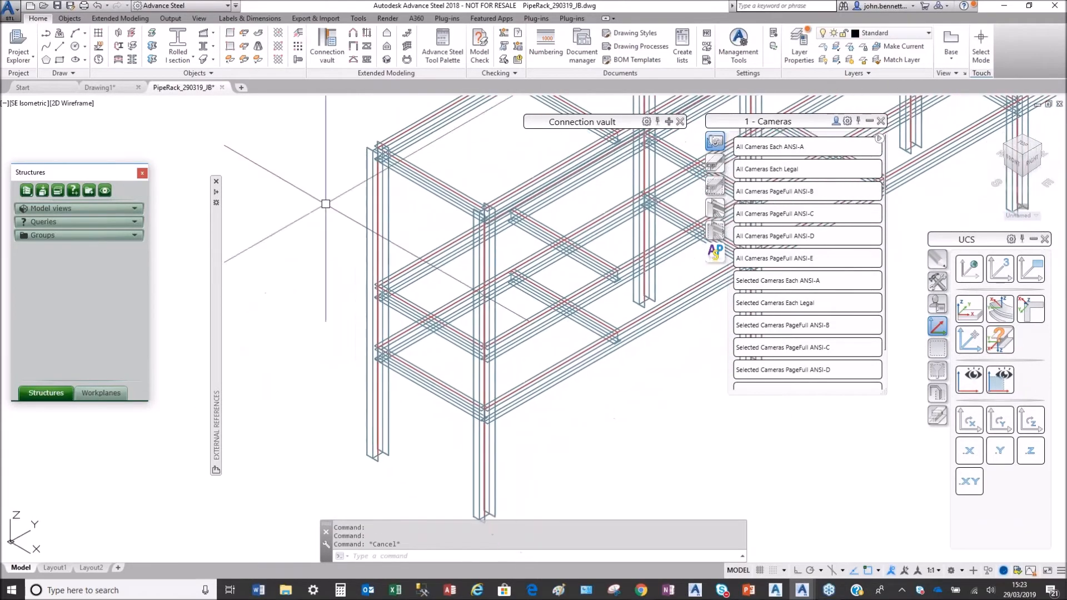
click(57, 6)
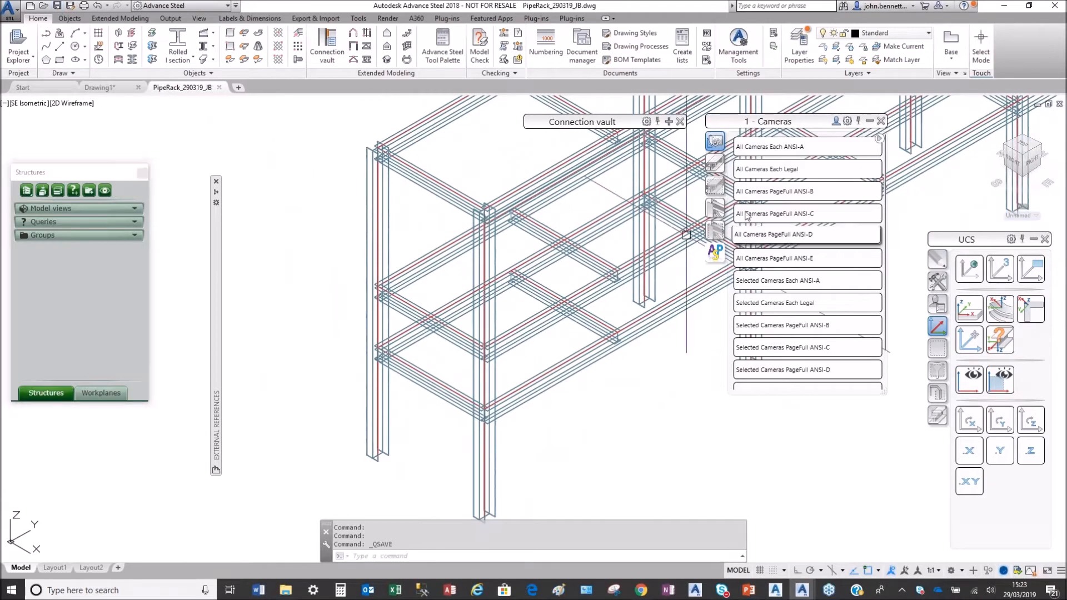
Add a Base plate connection to the foot of the near-end rear column, without an additional concrete object.
click(668, 122)
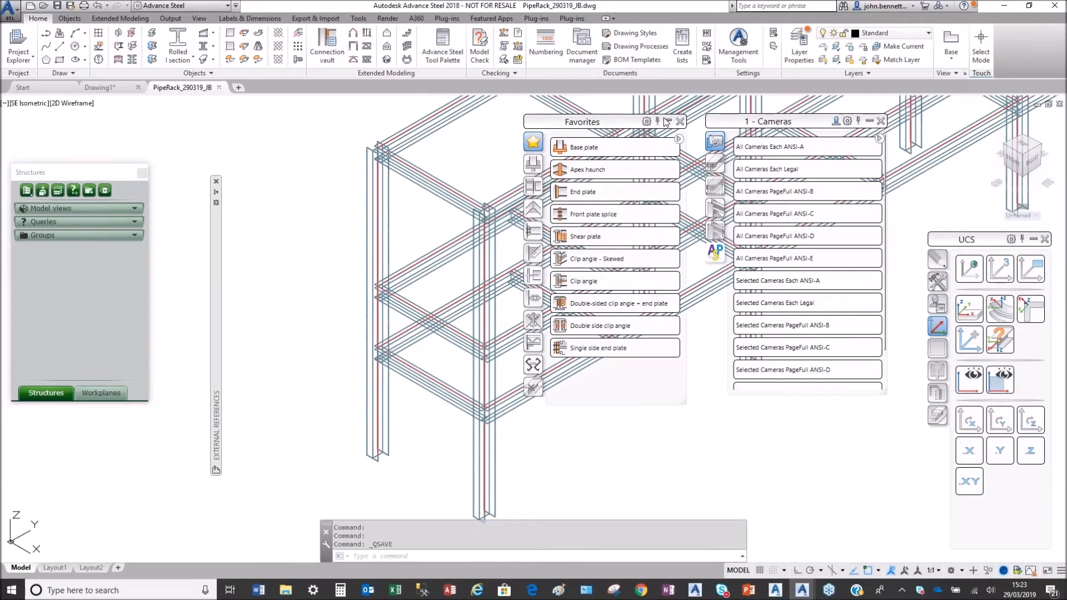
click(583, 147)
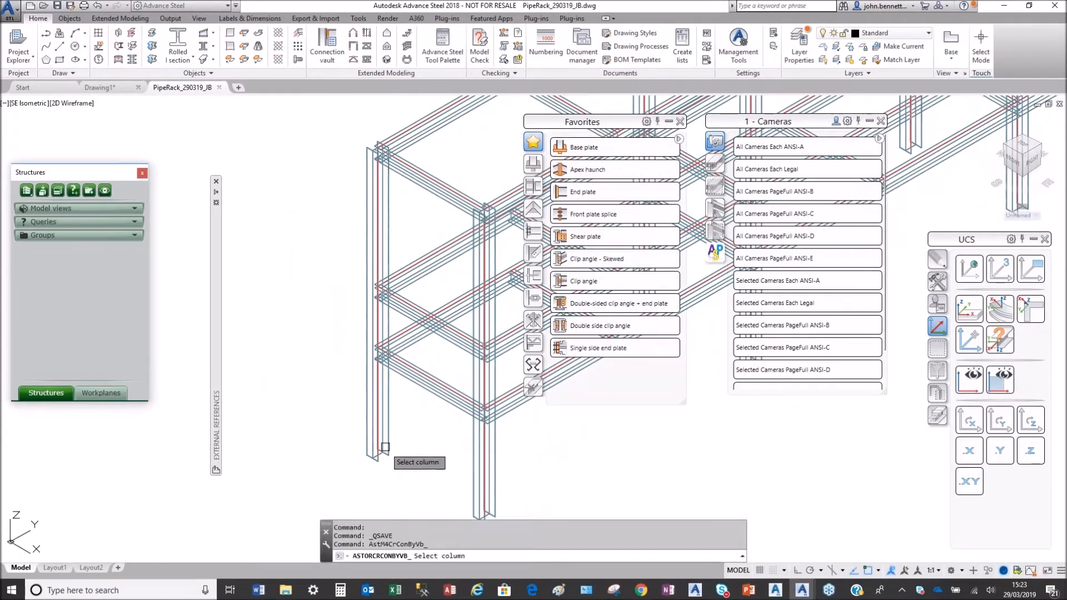
click(387, 445)
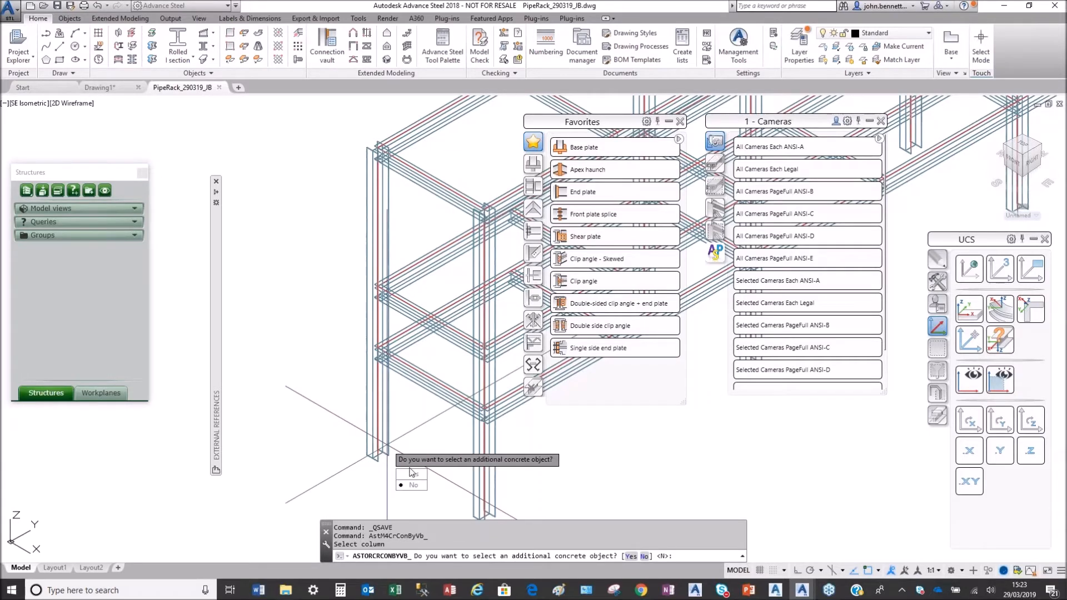
click(411, 486)
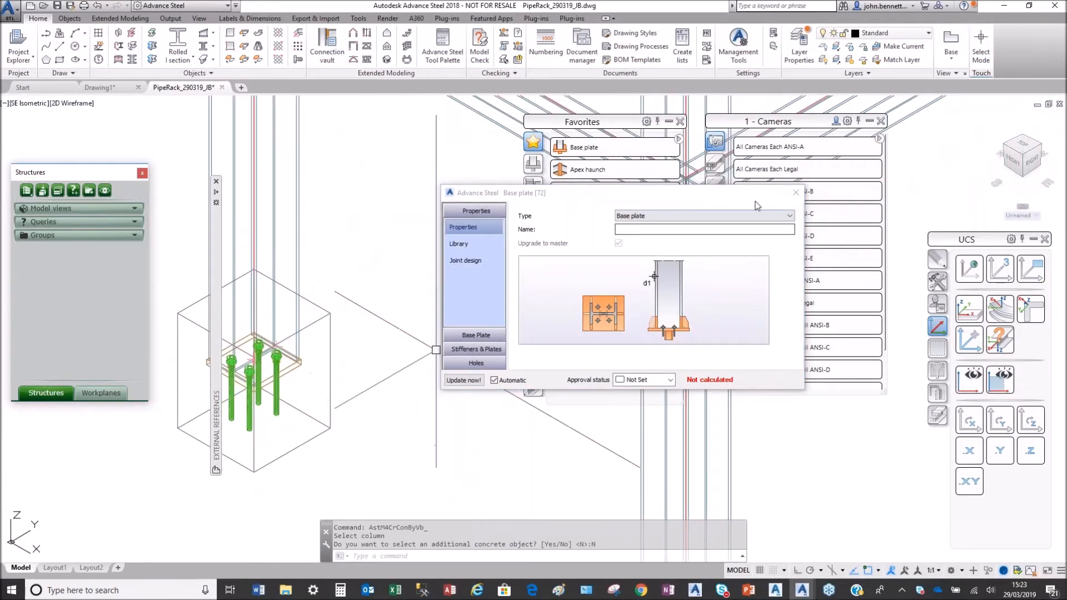
click(795, 193)
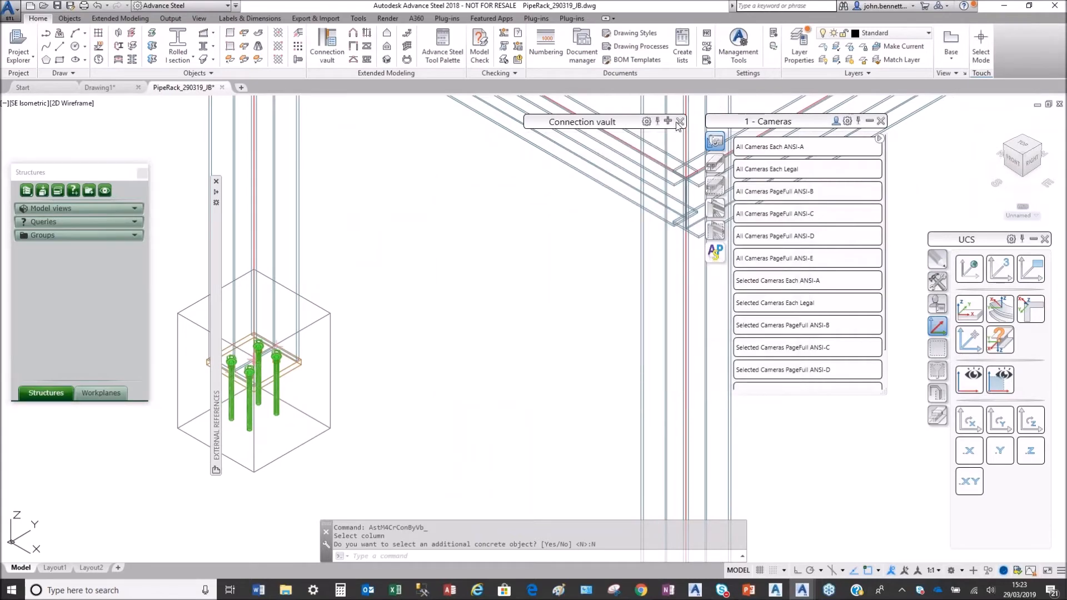
scroll(383, 348, down, 6)
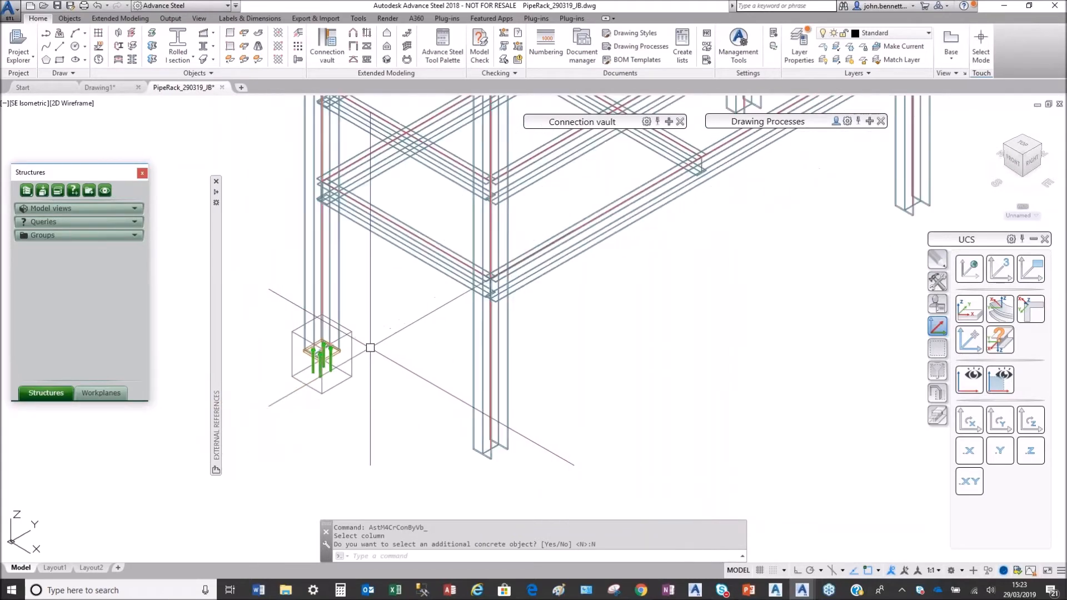
shift+middle_drag(376, 398, 434, 376)
scroll(433, 376, up, 5)
click(439, 368)
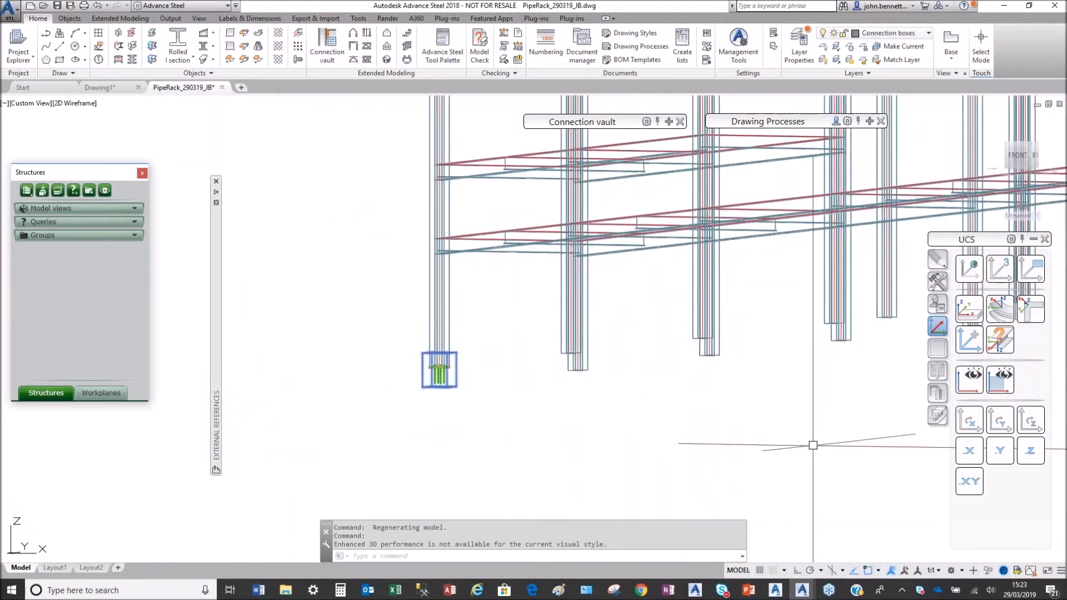
click(937, 282)
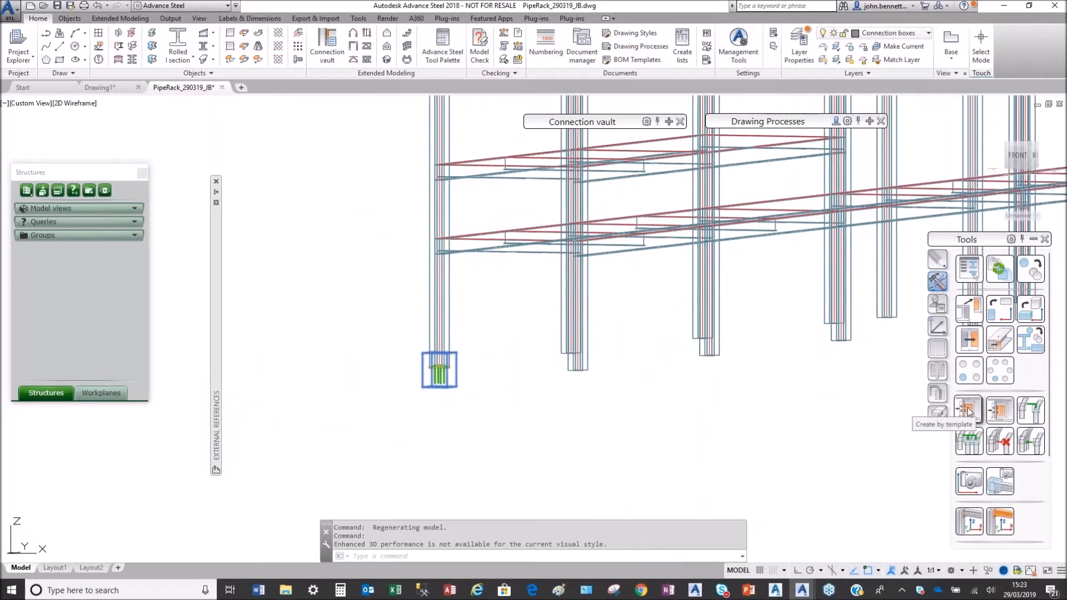
click(997, 412)
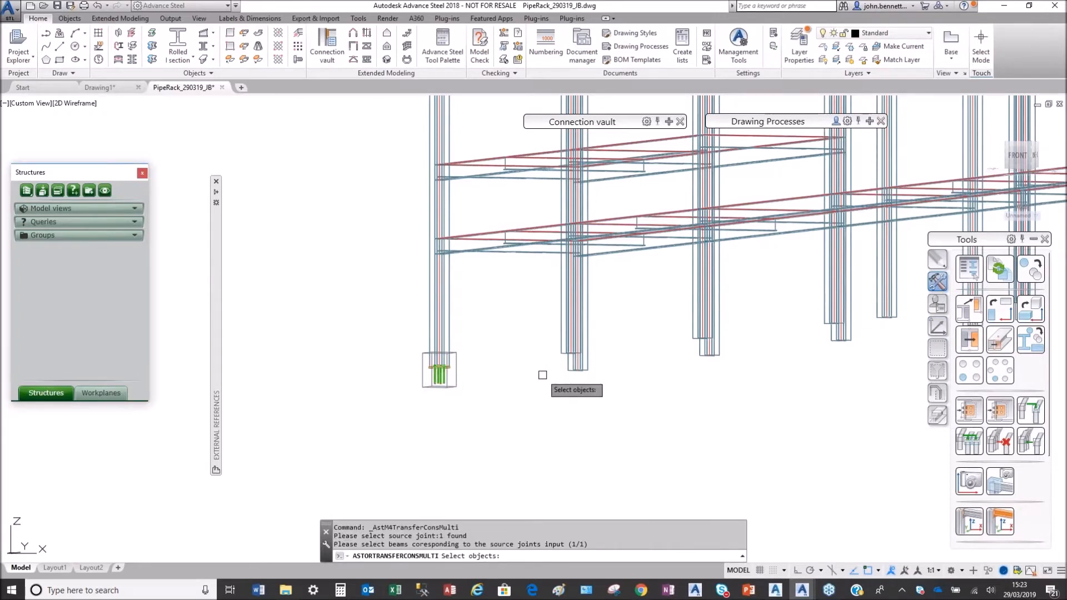
scroll(543, 373, down, 3)
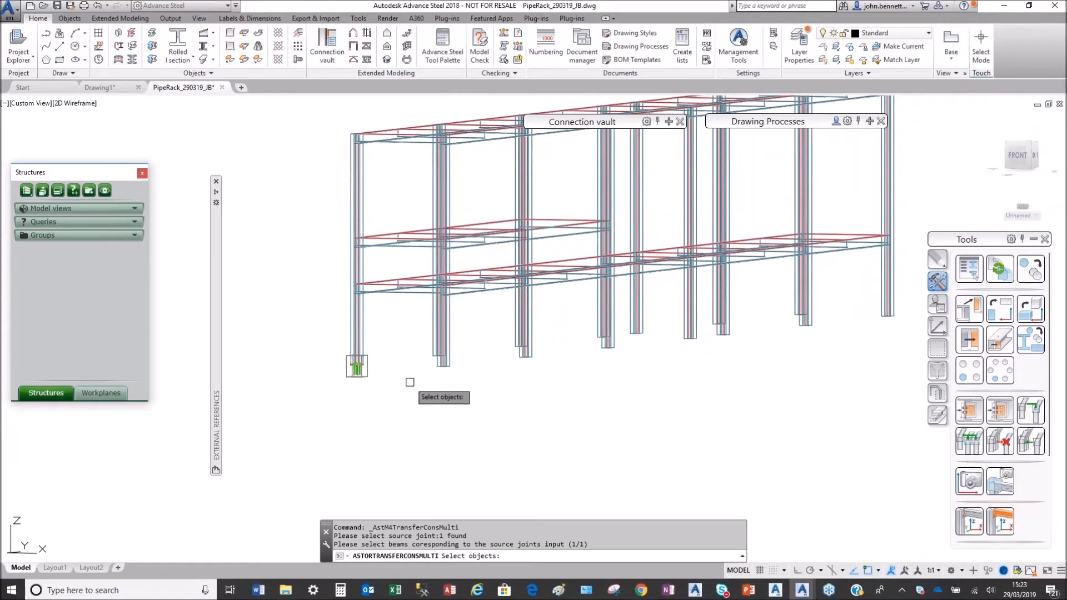
key(Escape)
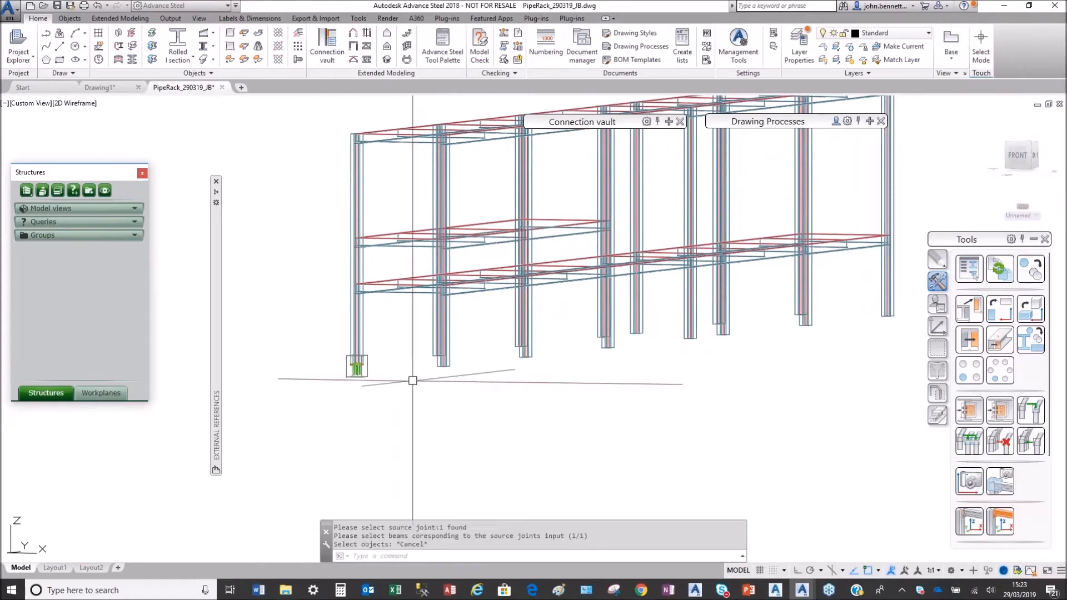
Copy the base plate joint by template to all of the pipe rack's other columns at once.
key(Return)
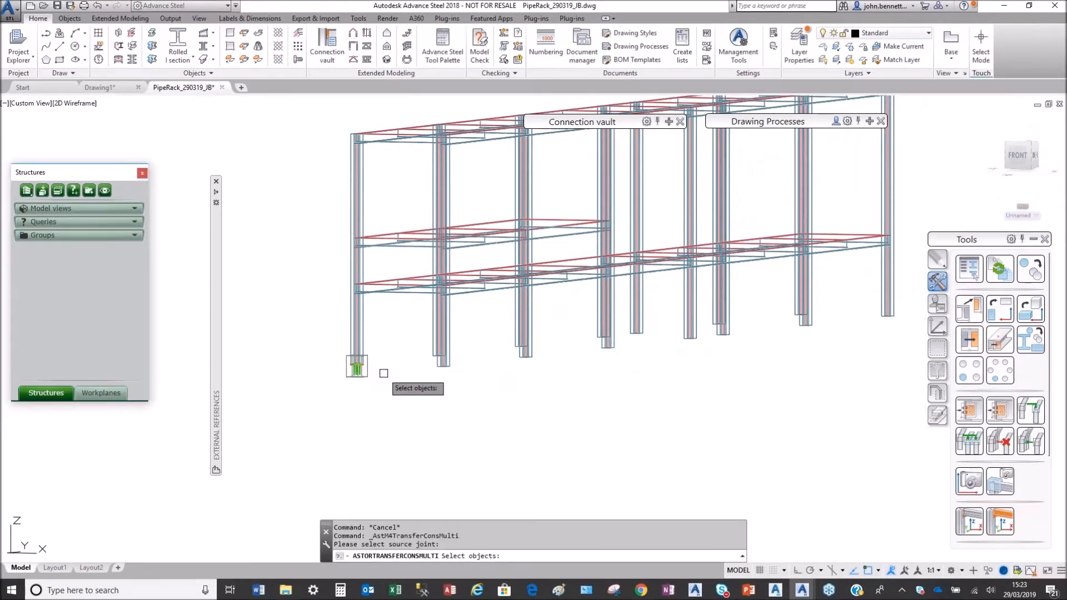
scroll(366, 376, up, 3)
click(367, 375)
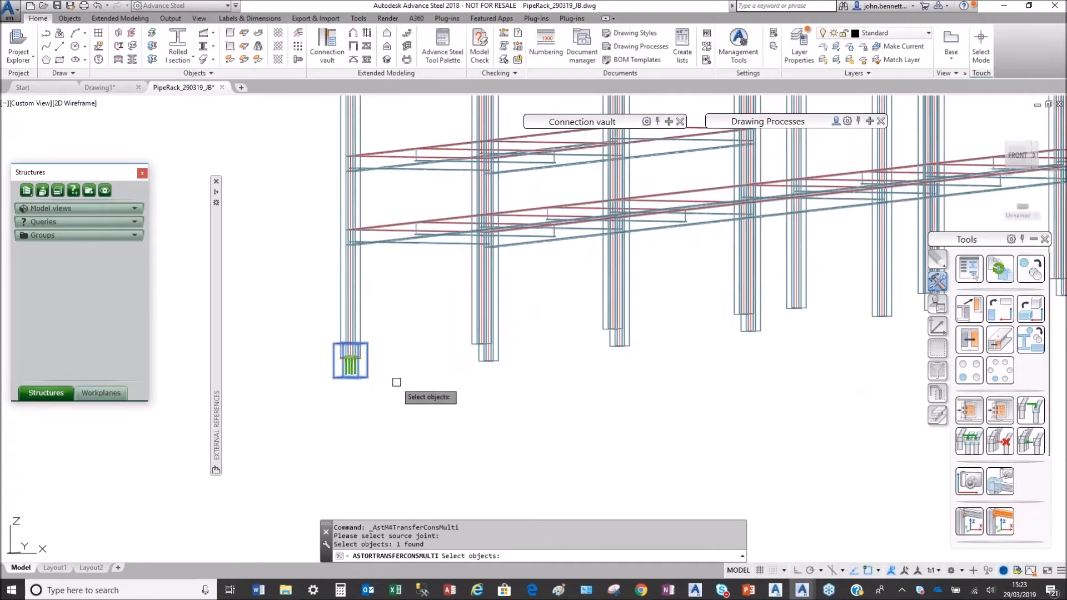
key(Return)
scroll(500, 376, down, 5)
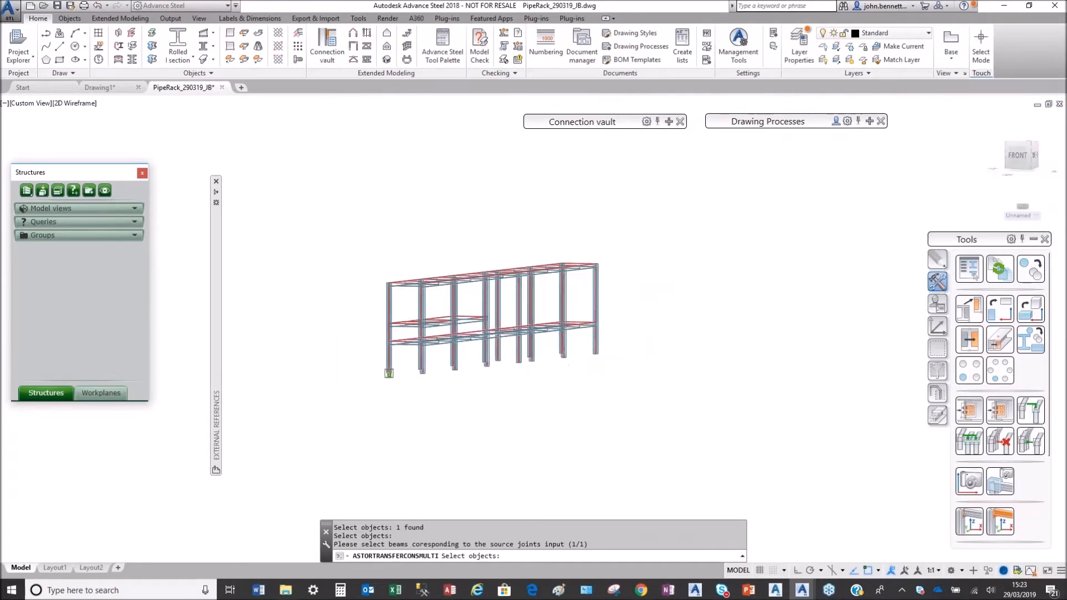
click(643, 385)
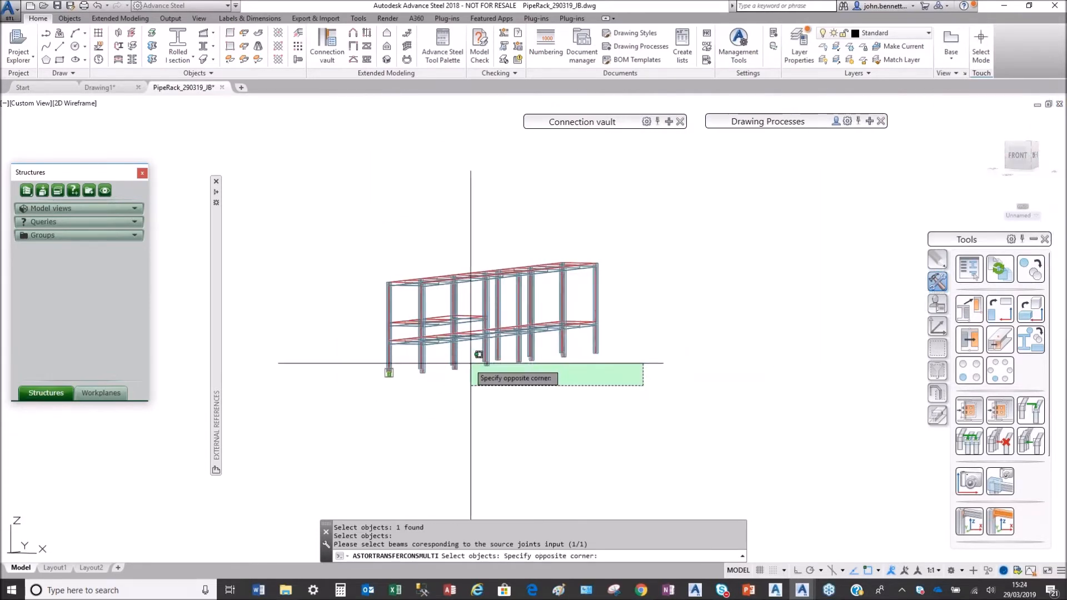
click(416, 352)
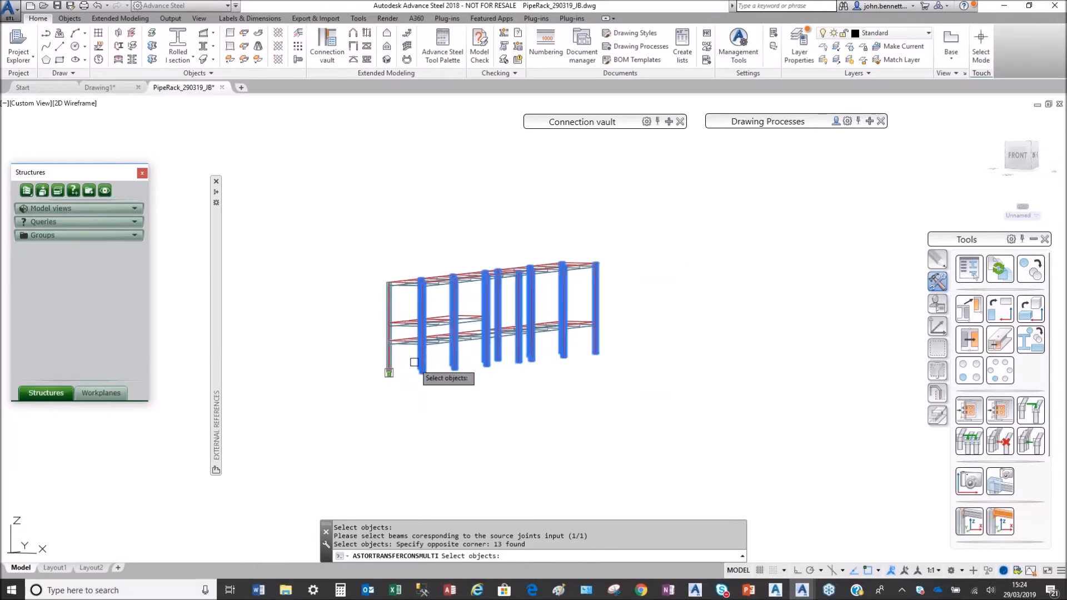
key(Return)
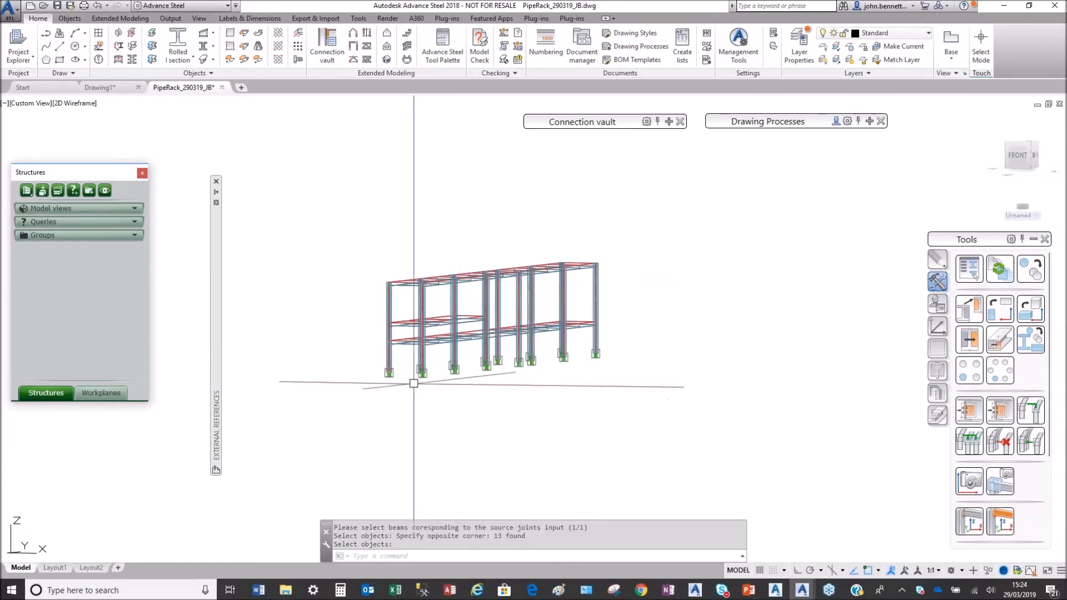
Add a Clip angle connection from the Platform beams category, joining the near-end top cross beam to the rear column.
scroll(422, 372, up, 8)
scroll(426, 371, down, 5)
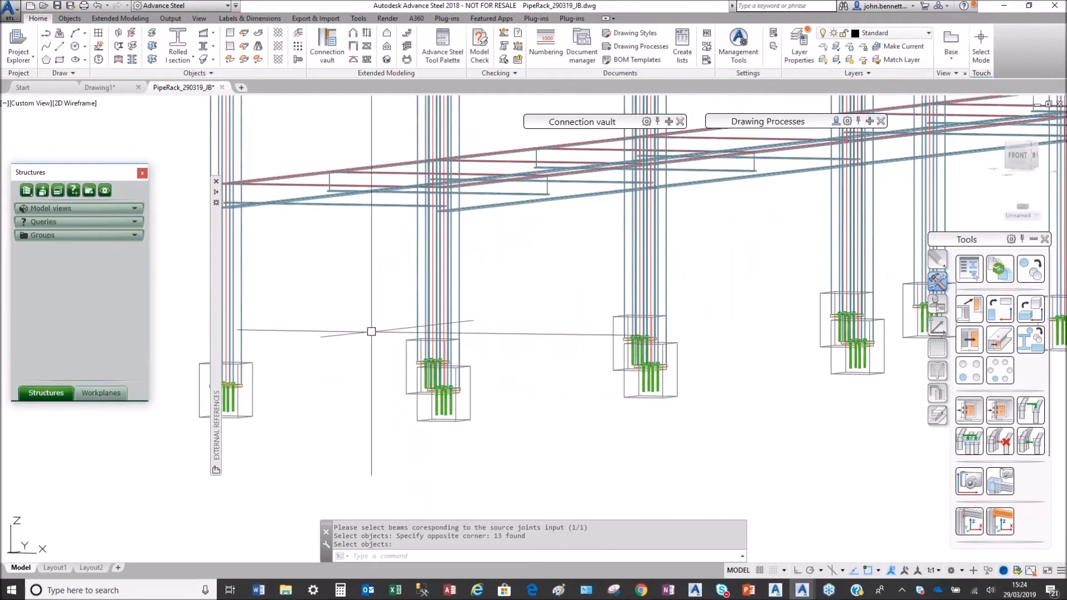
shift+middle_drag(364, 326, 514, 322)
scroll(348, 369, down, 3)
middle_drag(409, 386, 359, 388)
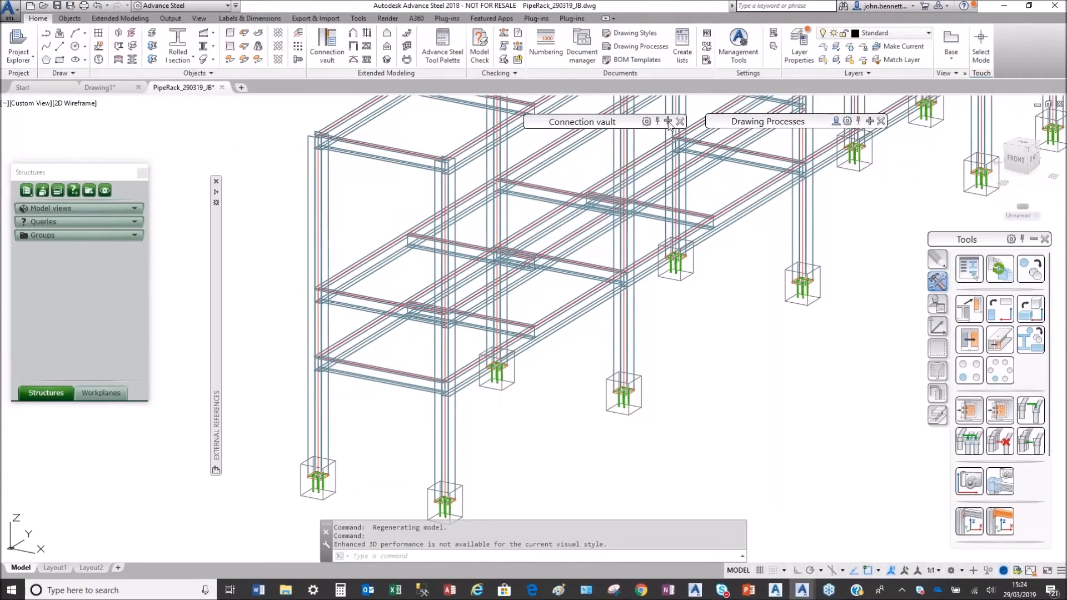
mouse_move(589, 122)
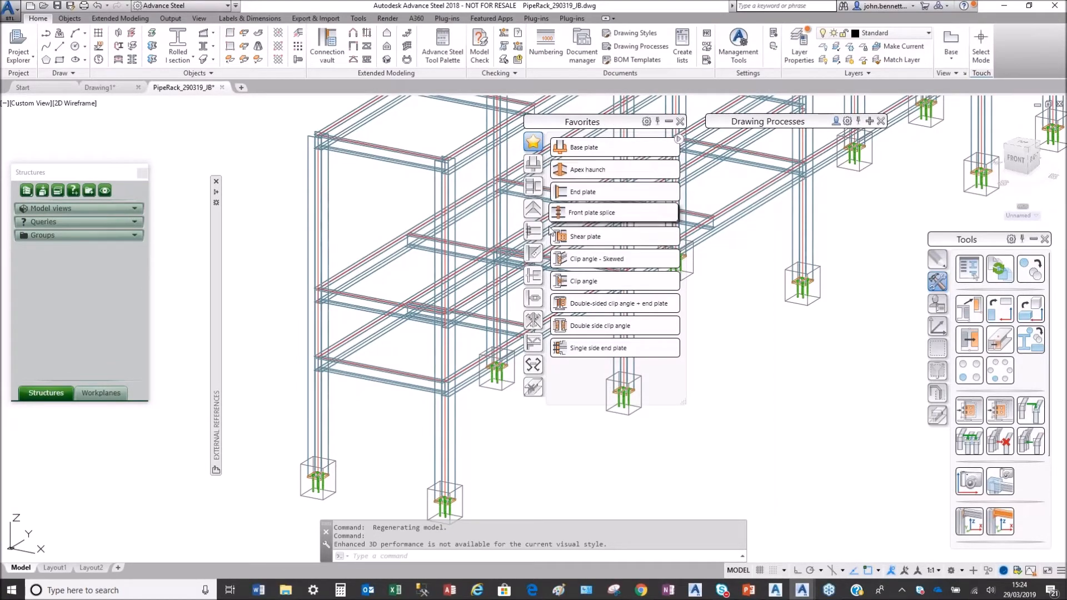
click(534, 235)
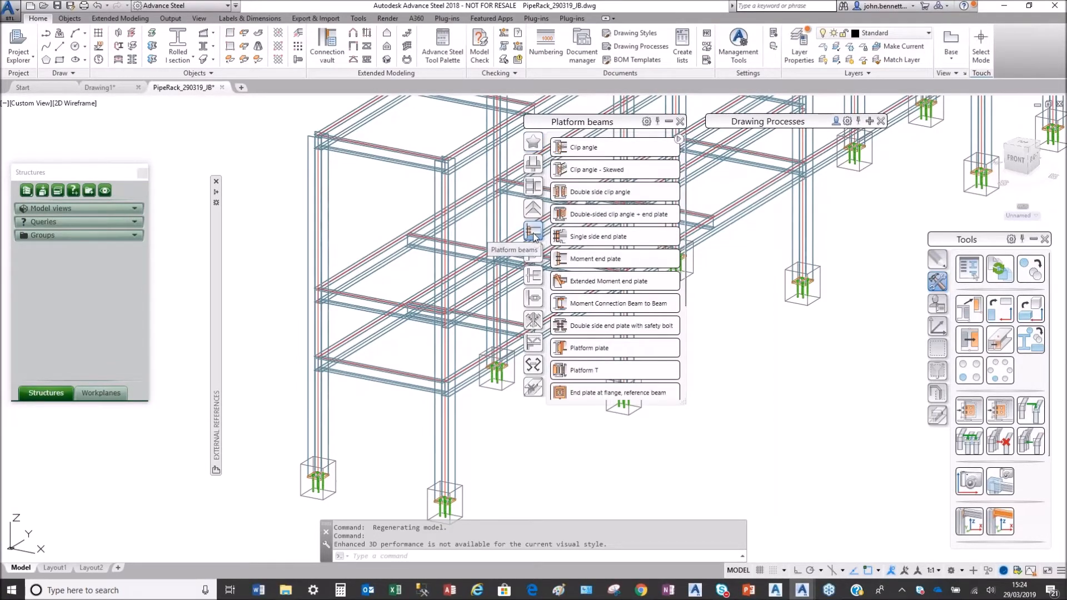
click(578, 194)
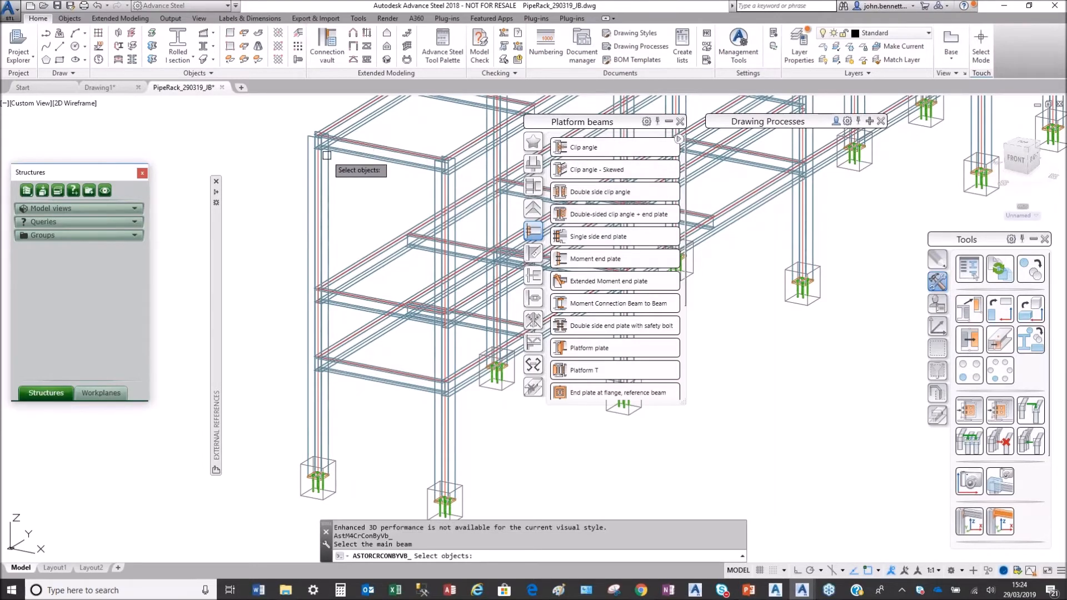
scroll(326, 158, up, 3)
click(326, 158)
key(Return)
click(369, 152)
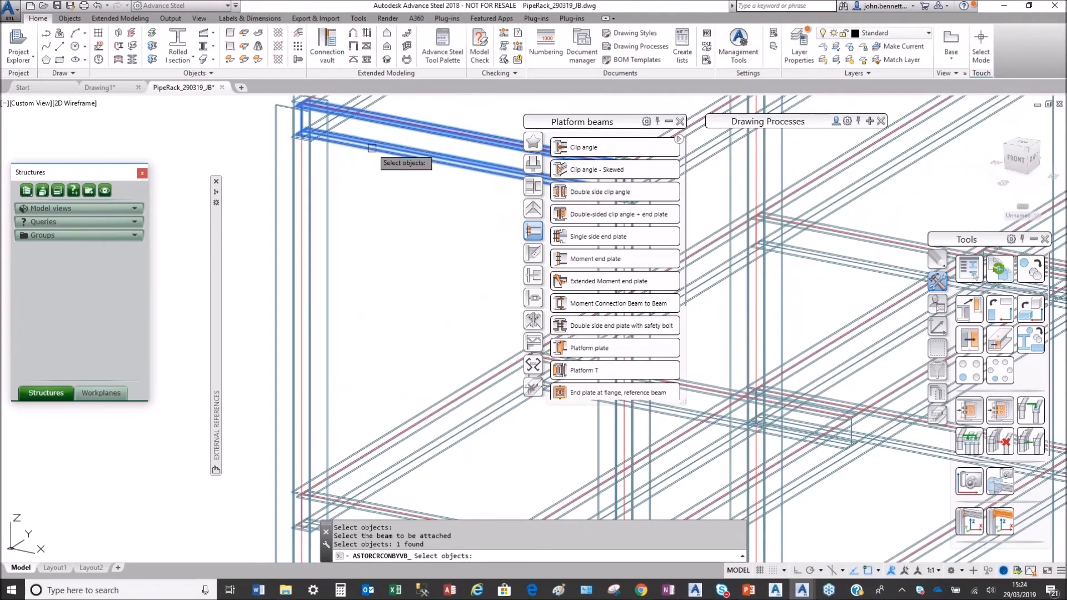
key(Return)
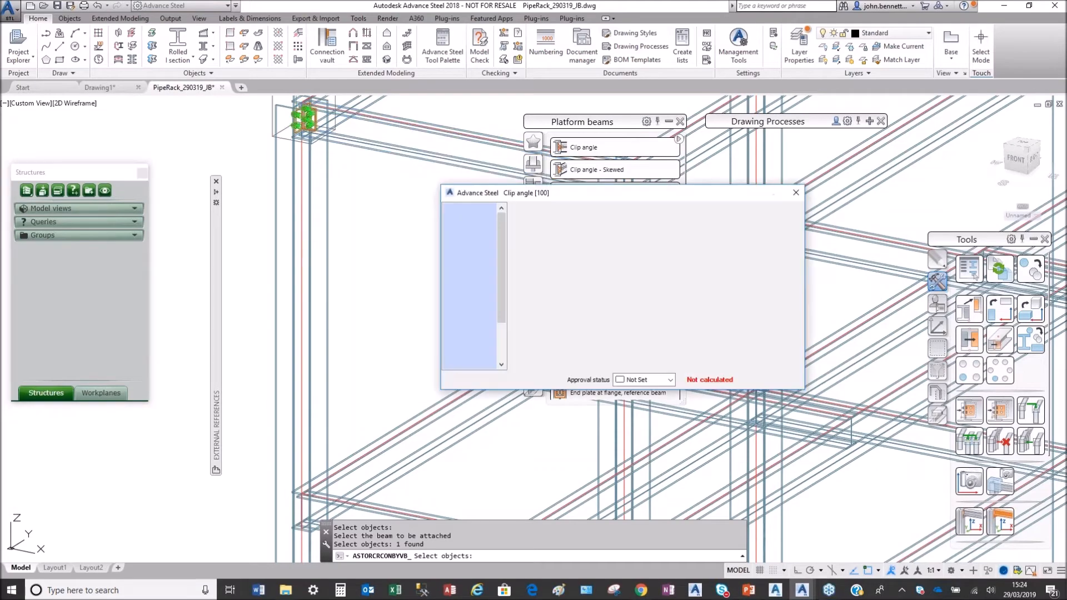
Review the new clip angle joint's angle profile and vertical bolt settings, and close its properties.
drag(490, 192, 528, 180)
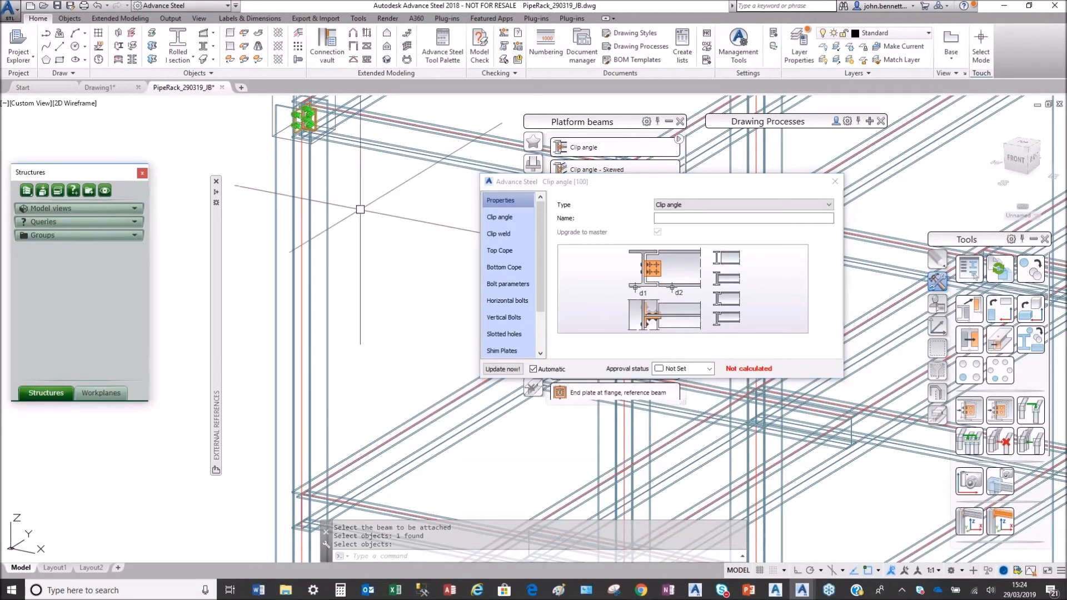
middle_drag(336, 206, 362, 320)
scroll(330, 225, up, 4)
scroll(339, 244, up, 3)
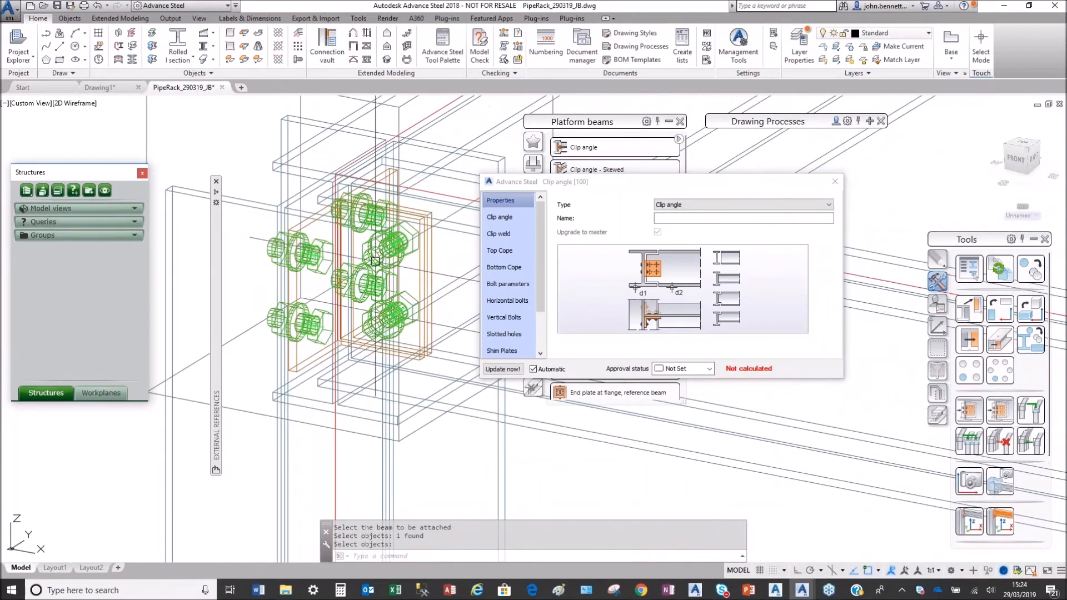
click(505, 217)
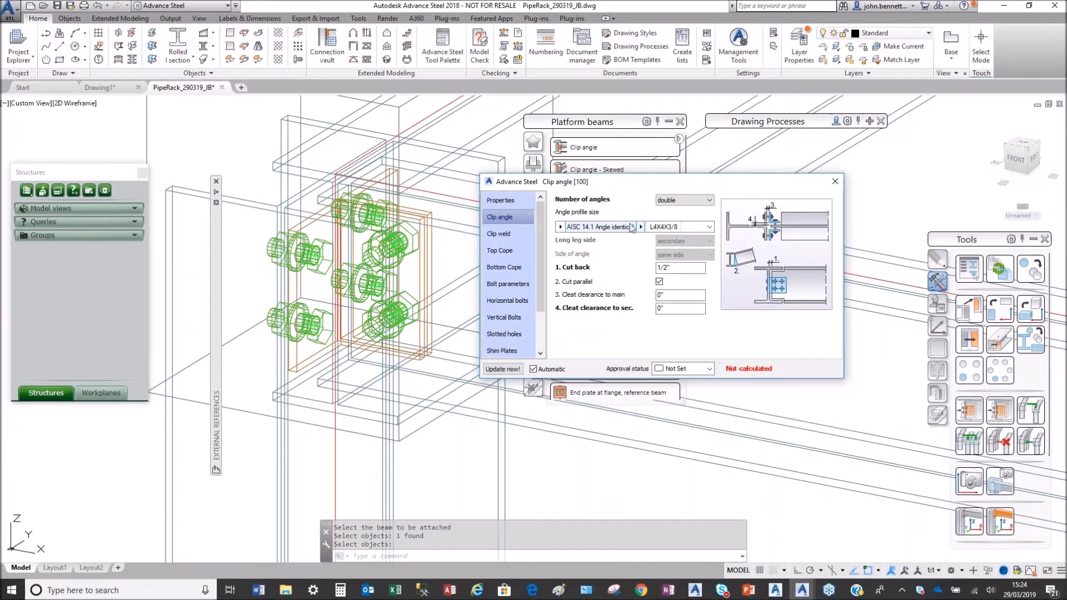
click(496, 317)
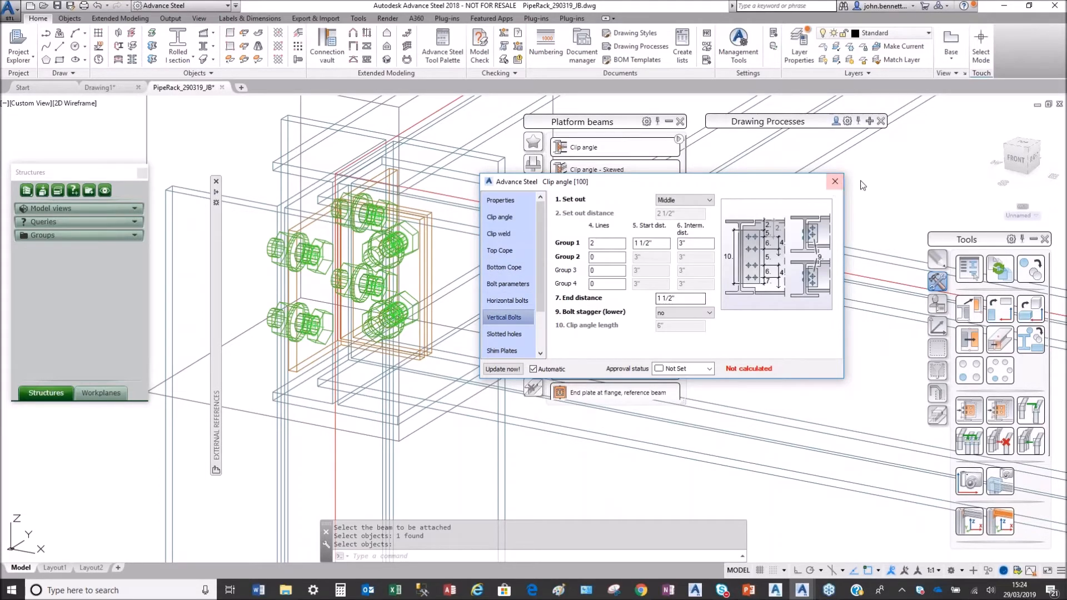
click(834, 182)
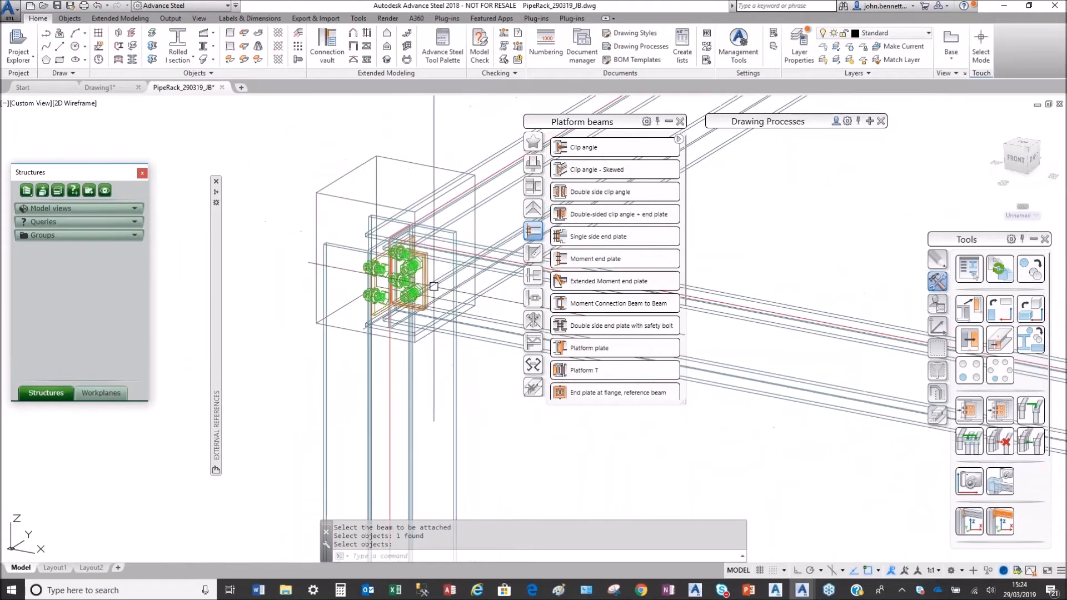
Set the pipe rack model's visual style to Conceptual, and save and close the drawing.
scroll(412, 282, down, 10)
shift+middle_drag(412, 282, 310, 280)
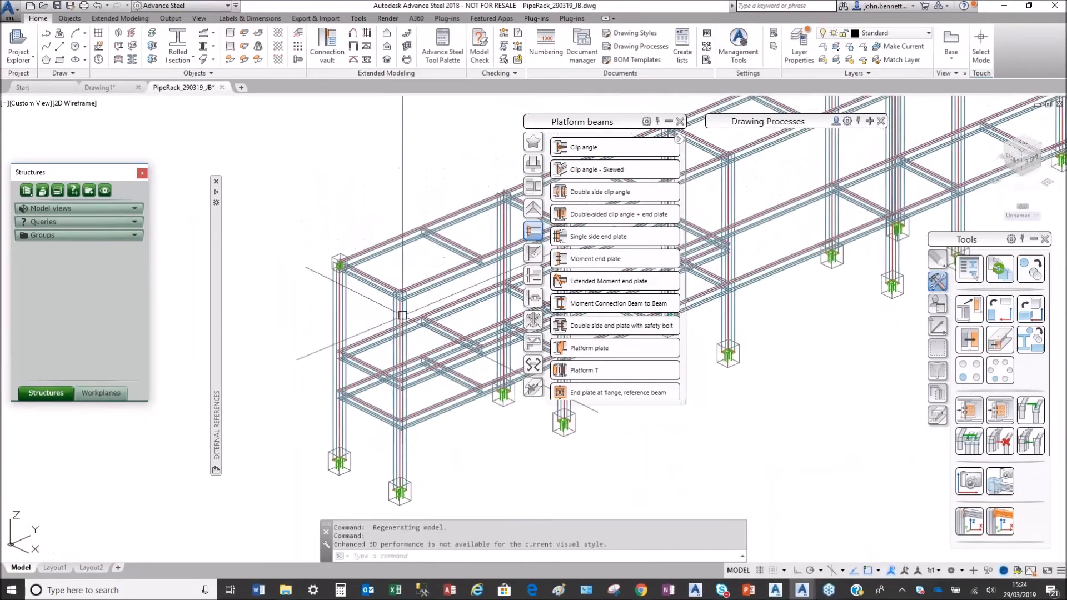
click(81, 105)
click(117, 142)
shift+middle_drag(338, 200, 328, 201)
click(58, 6)
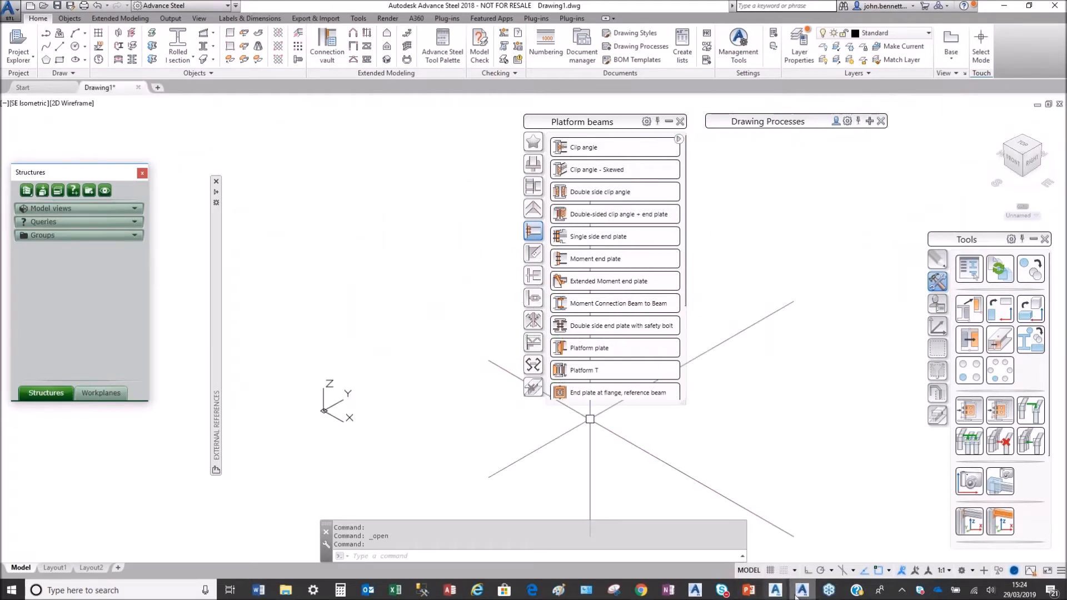
Switch to AutoCAD Plant 3D and open PipeRack_290319_JB from the project's AS P3D Webinair 230319 folder.
mouse_move(776, 594)
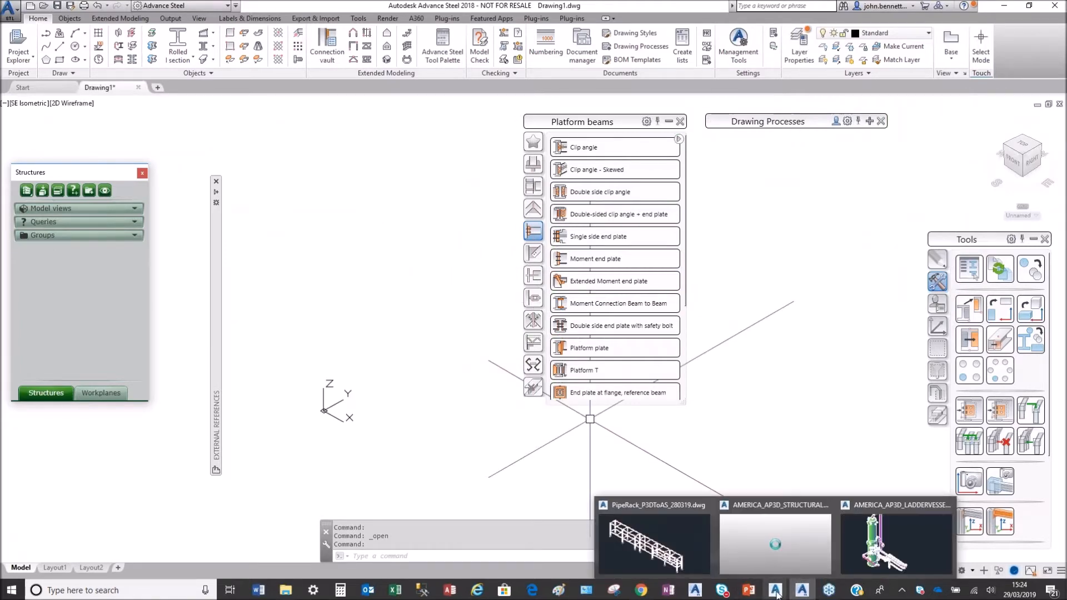
click(895, 542)
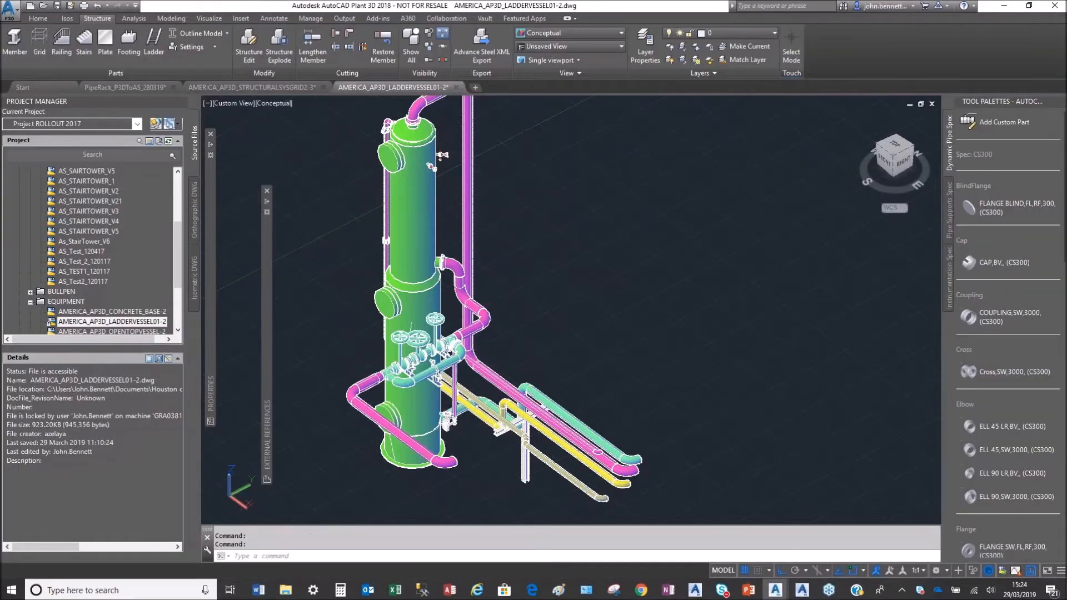
drag(179, 260, 181, 211)
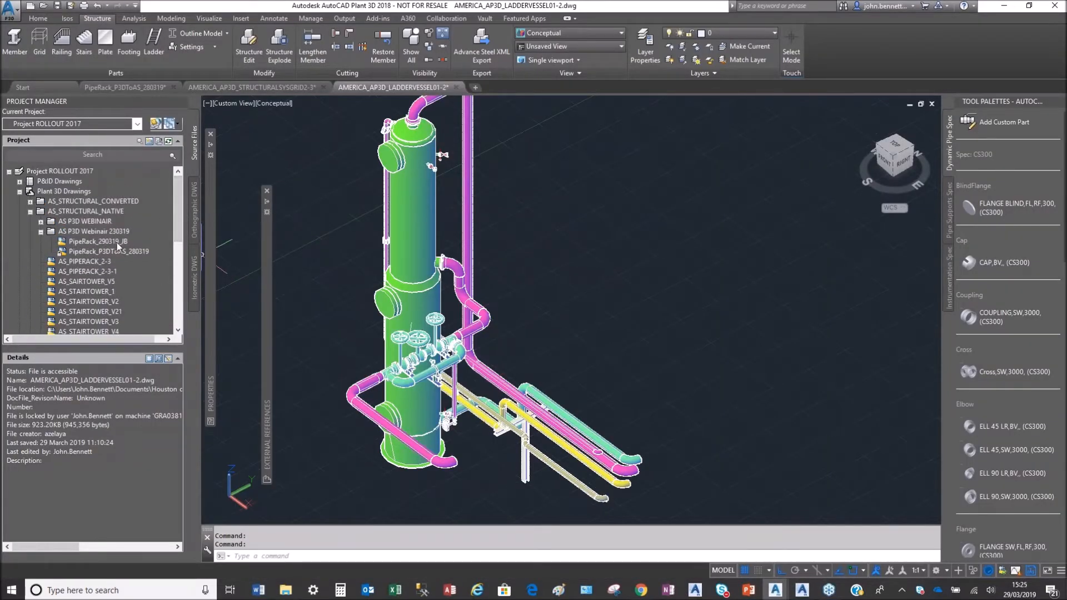
click(111, 242)
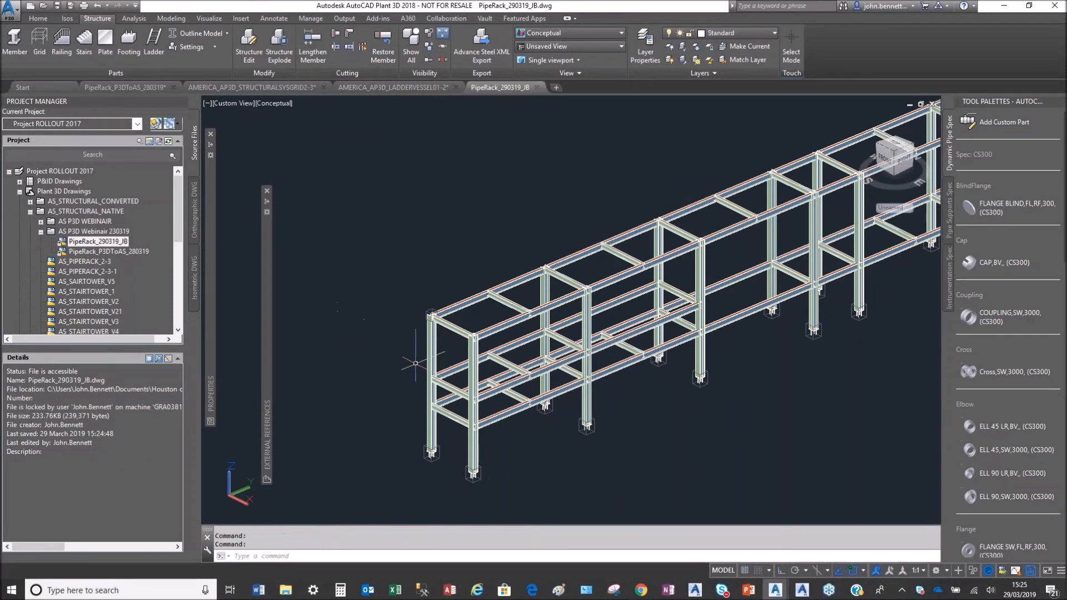
Examine the clip angle joint at the near-end rear column's top and the base plates at the column feet.
scroll(445, 317, up, 6)
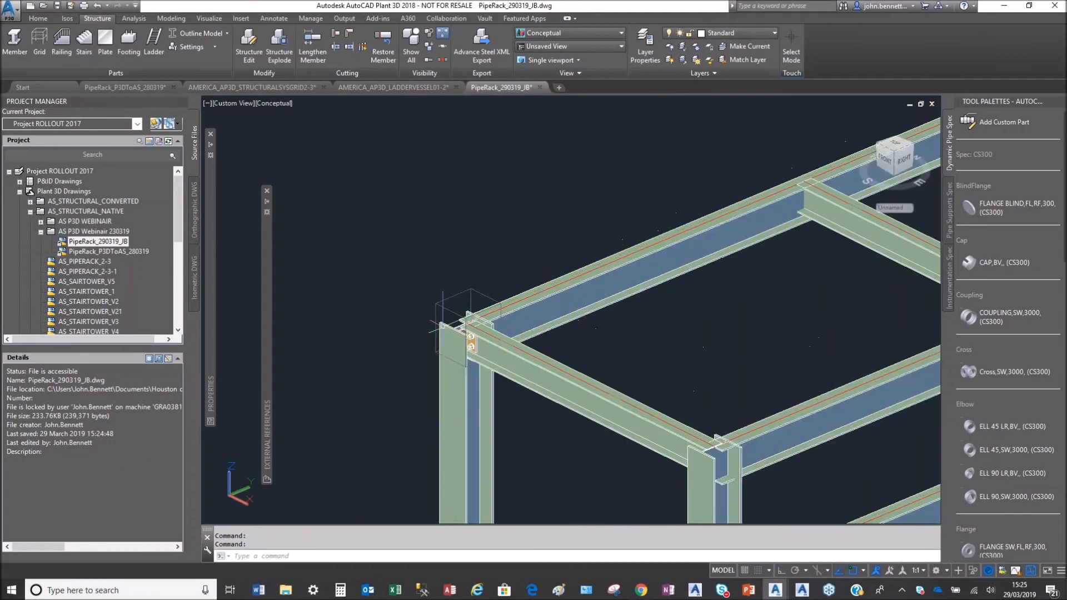
scroll(437, 211, up, 3)
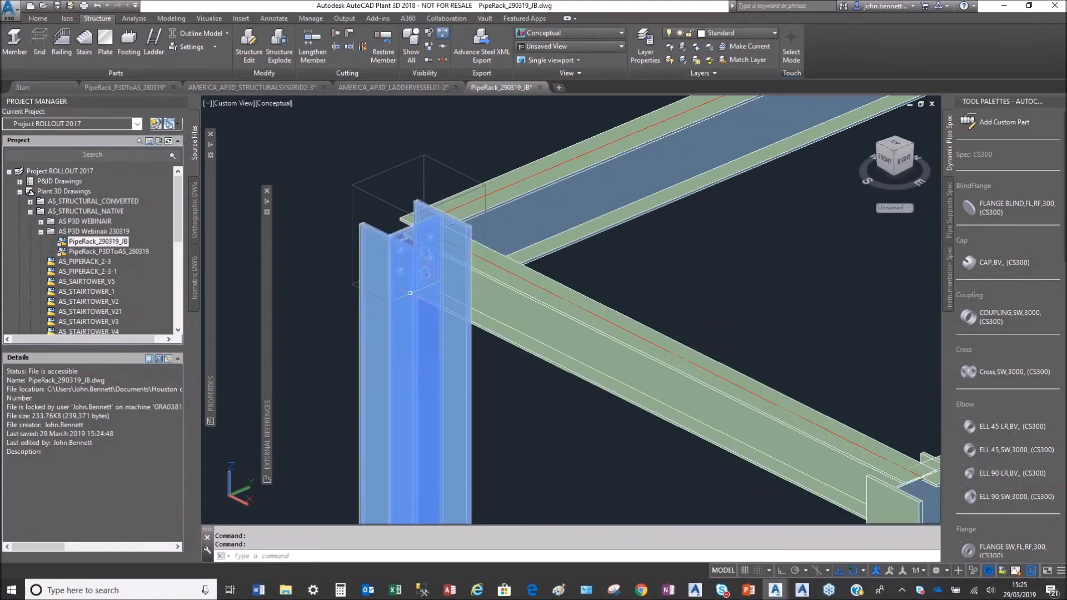
scroll(399, 289, up, 4)
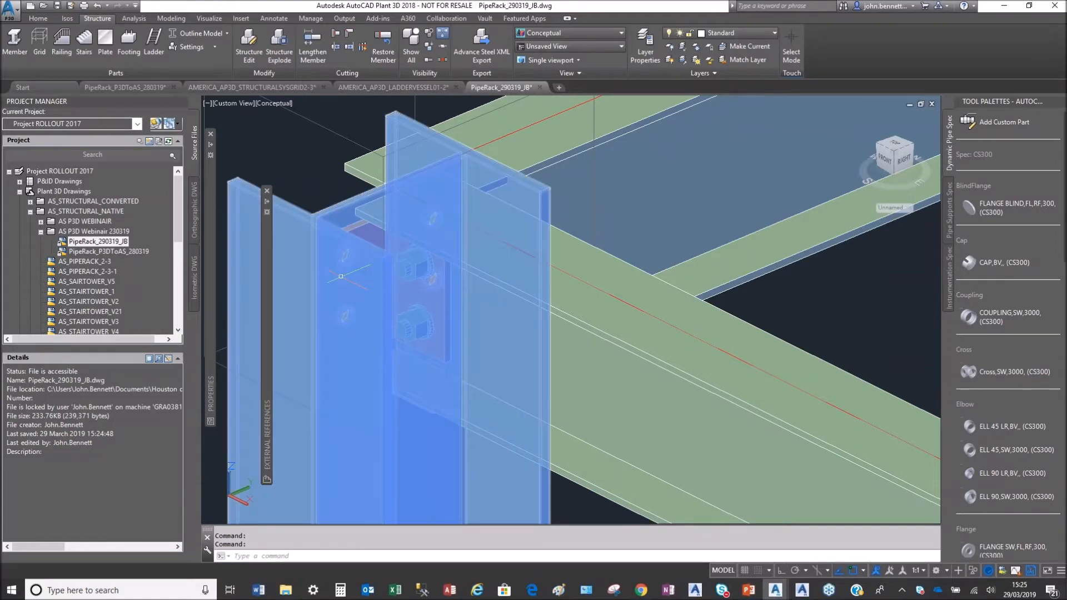
scroll(342, 276, down, 8)
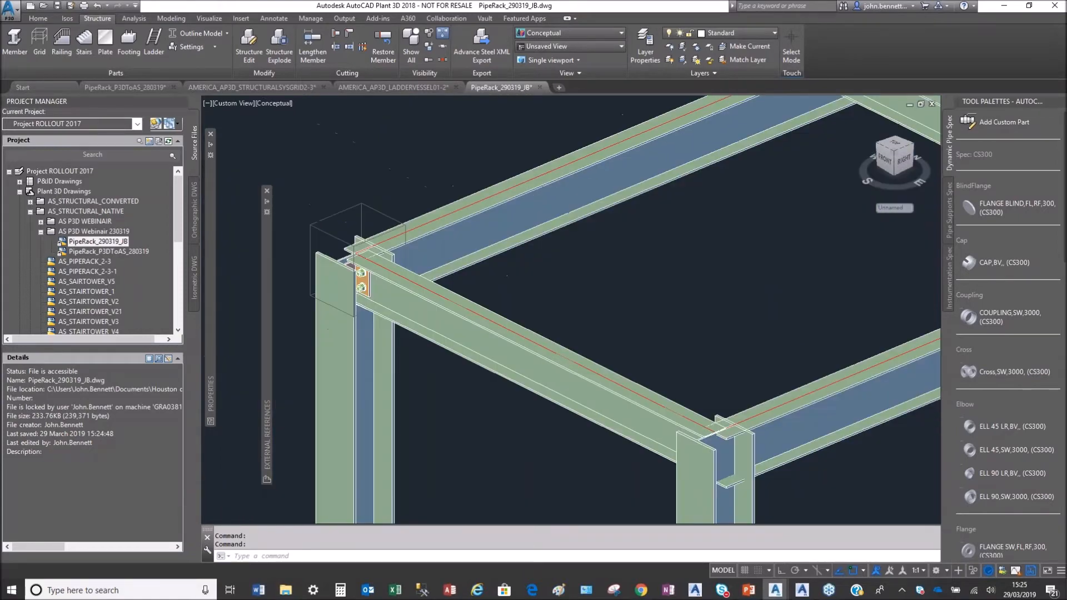
scroll(391, 386, up, 10)
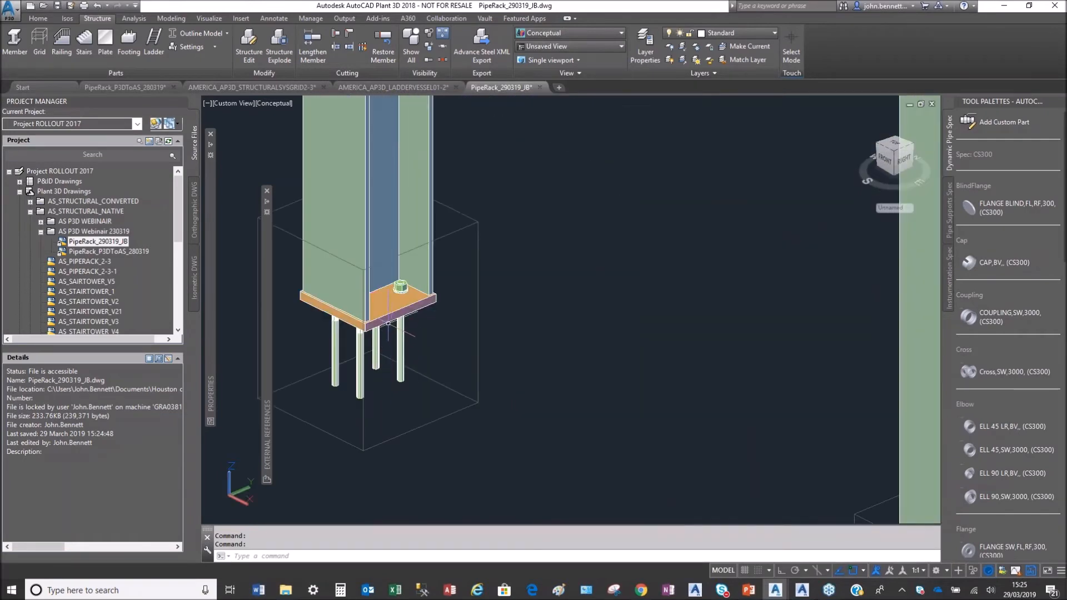
scroll(388, 322, down, 5)
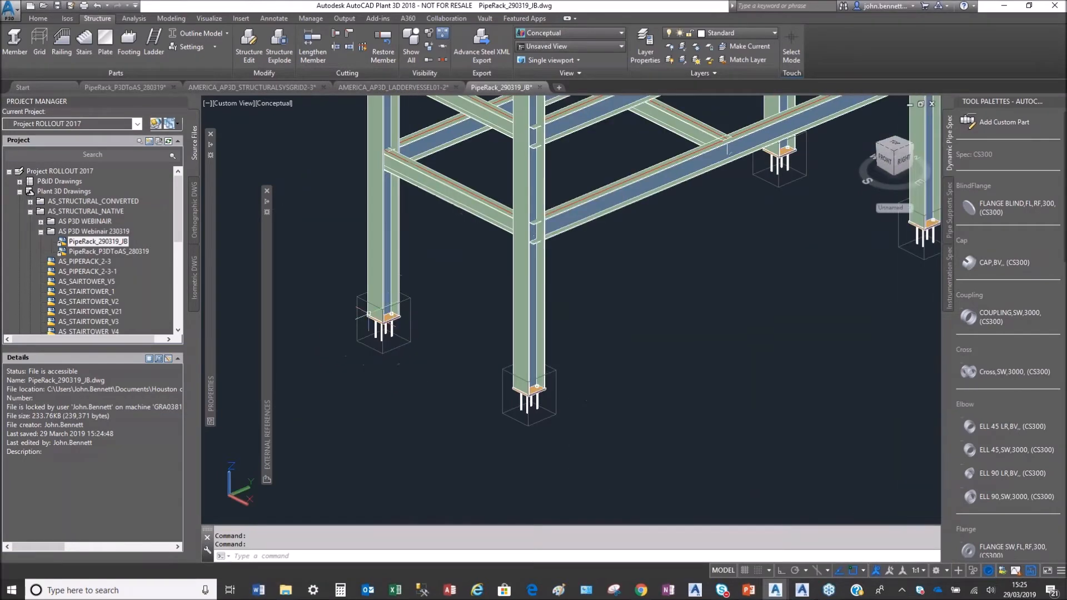
scroll(369, 314, down, 3)
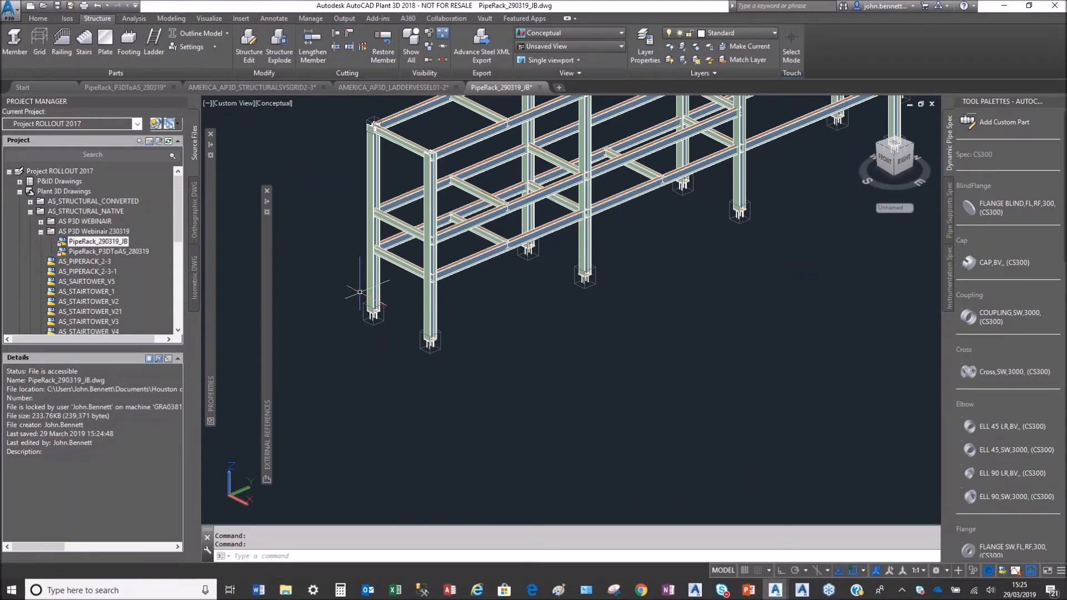
middle_drag(319, 283, 327, 304)
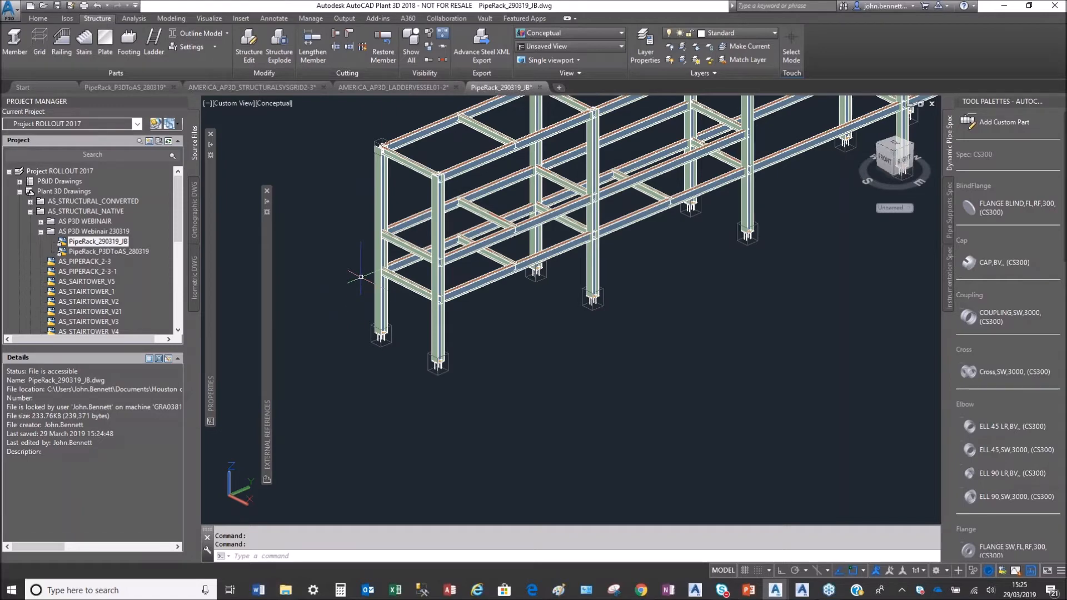
middle_drag(344, 337, 333, 377)
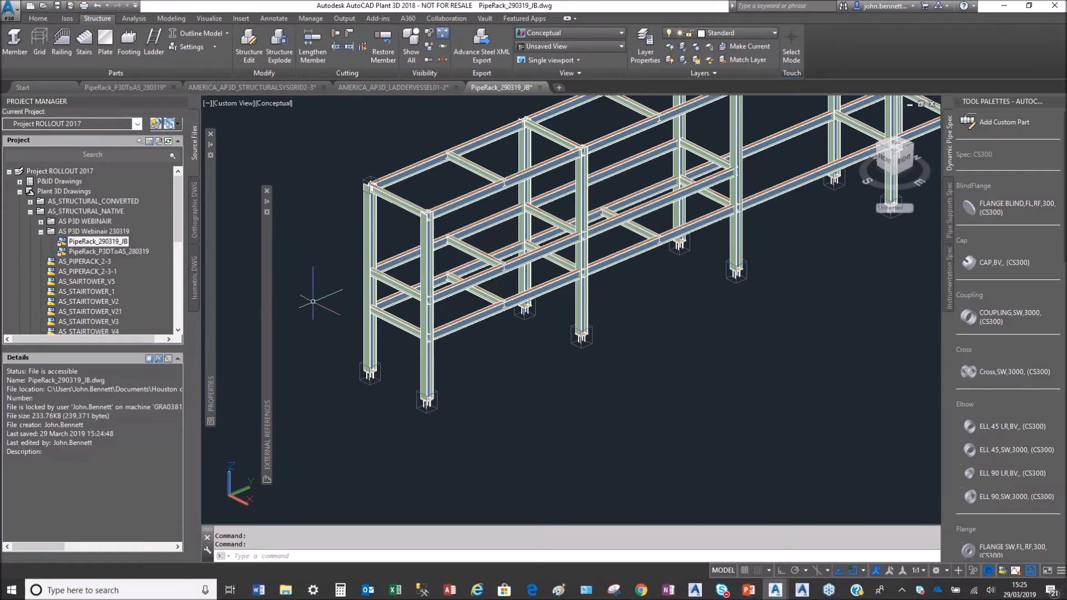
scroll(313, 301, down, 2)
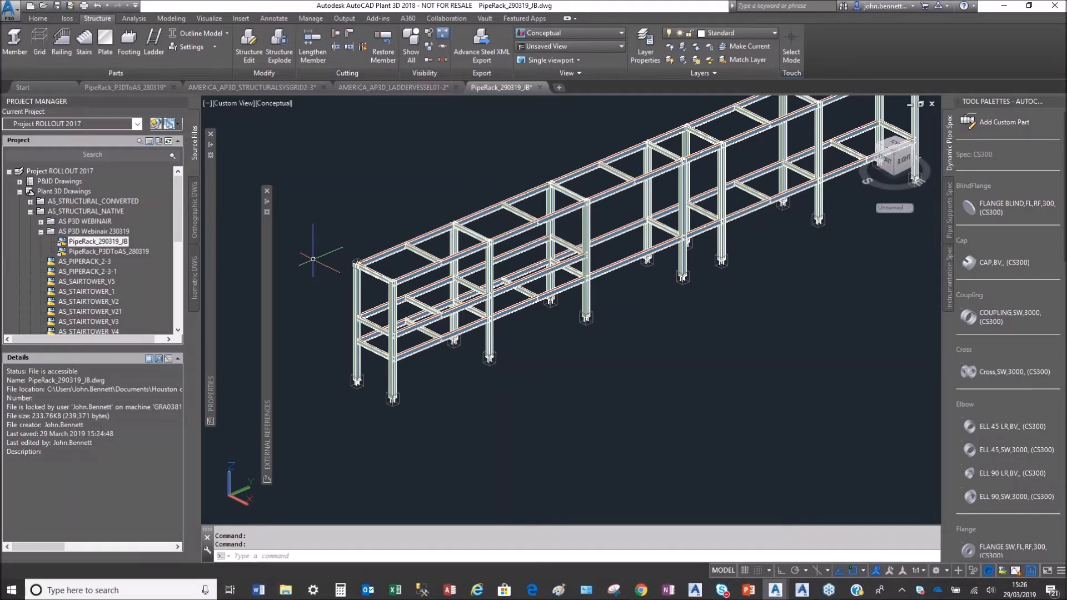
Locate AMERICA_AP3D_LADDERVESSEL01-2 in the project's EQUIPMENT folder and bring its open drawing to the front.
drag(179, 225, 178, 316)
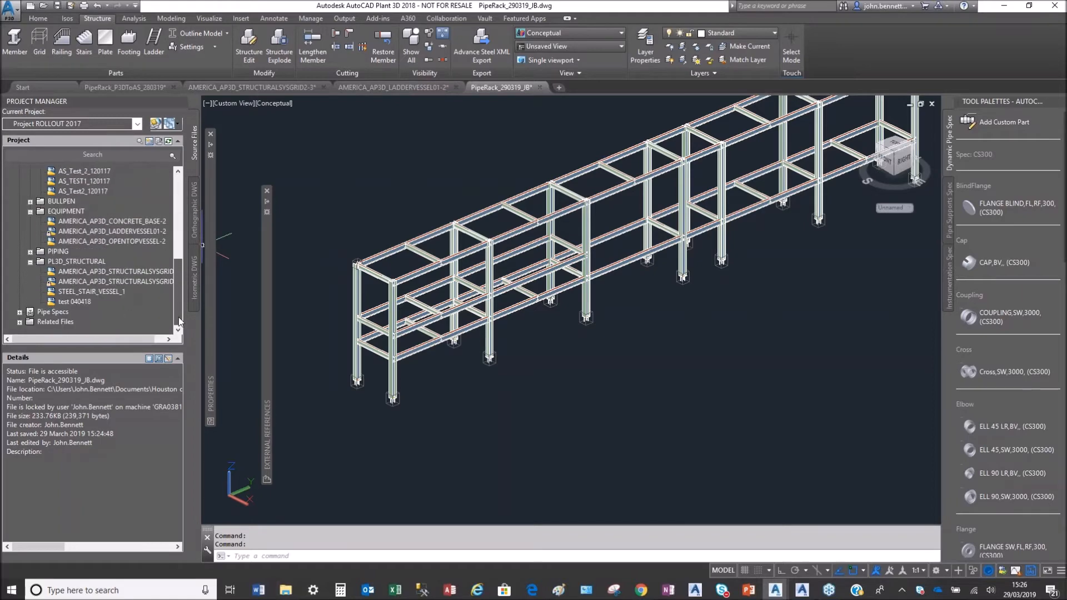
click(115, 234)
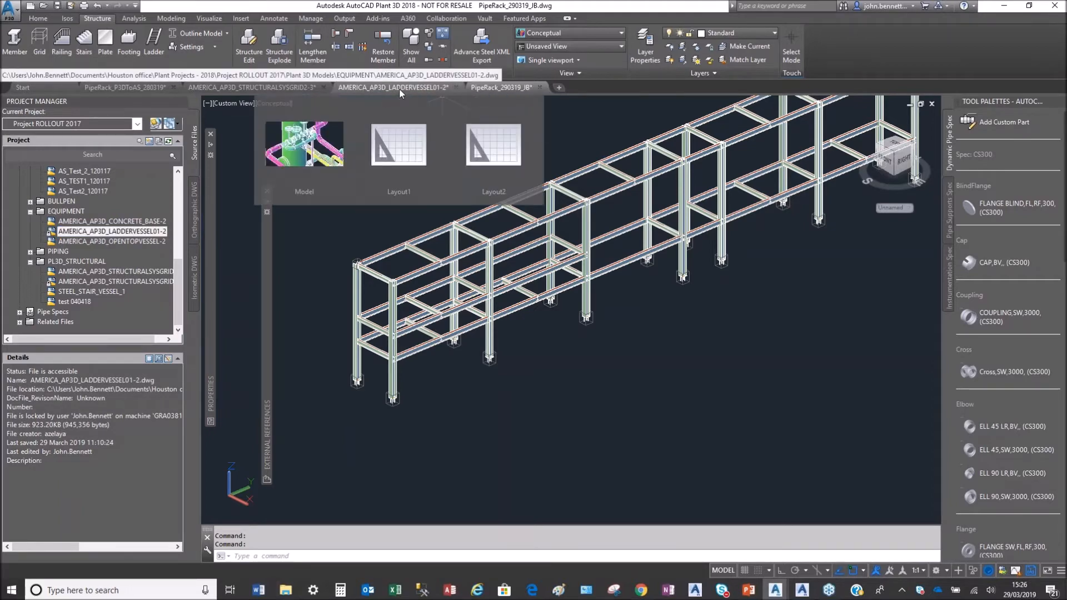
click(384, 89)
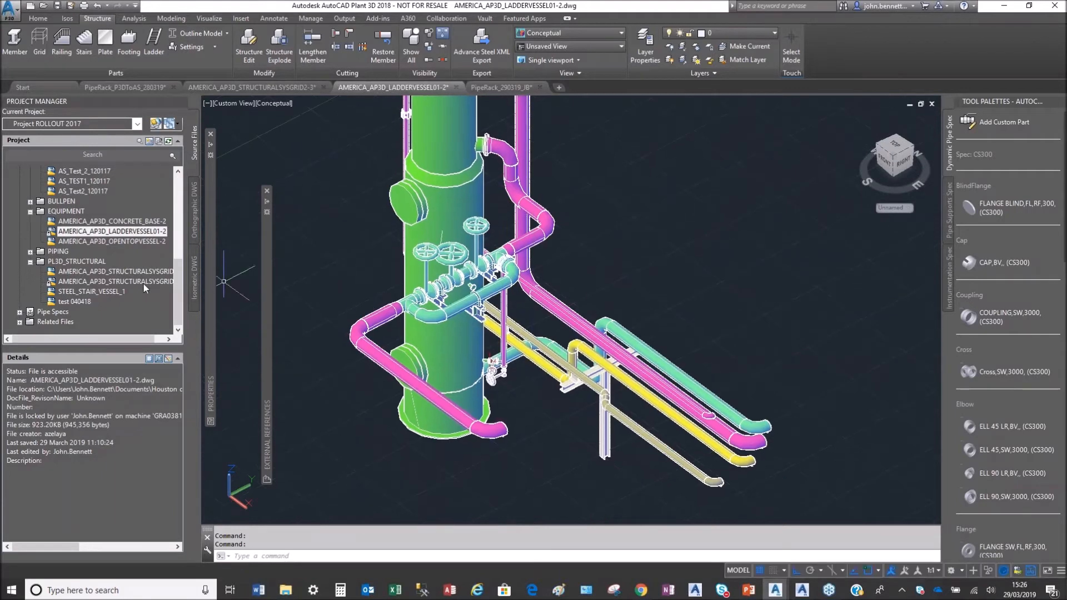
Open STEEL_STAIR_VESSEL_1 from the project's PL3D_STRUCTURAL folder and look over its stairs, platforms and supporting frame.
click(110, 292)
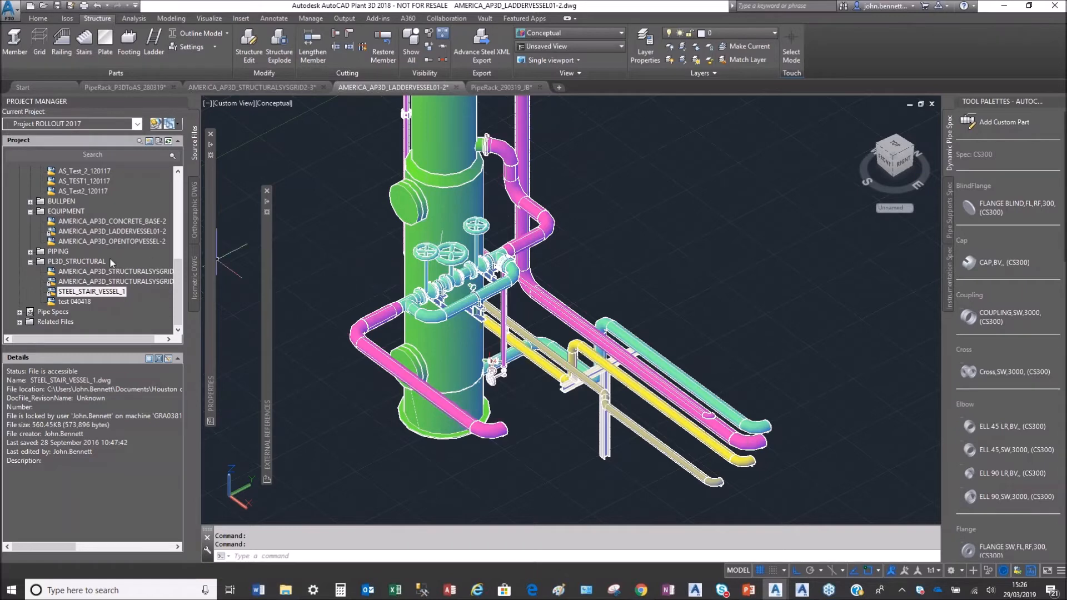
double_click(51, 293)
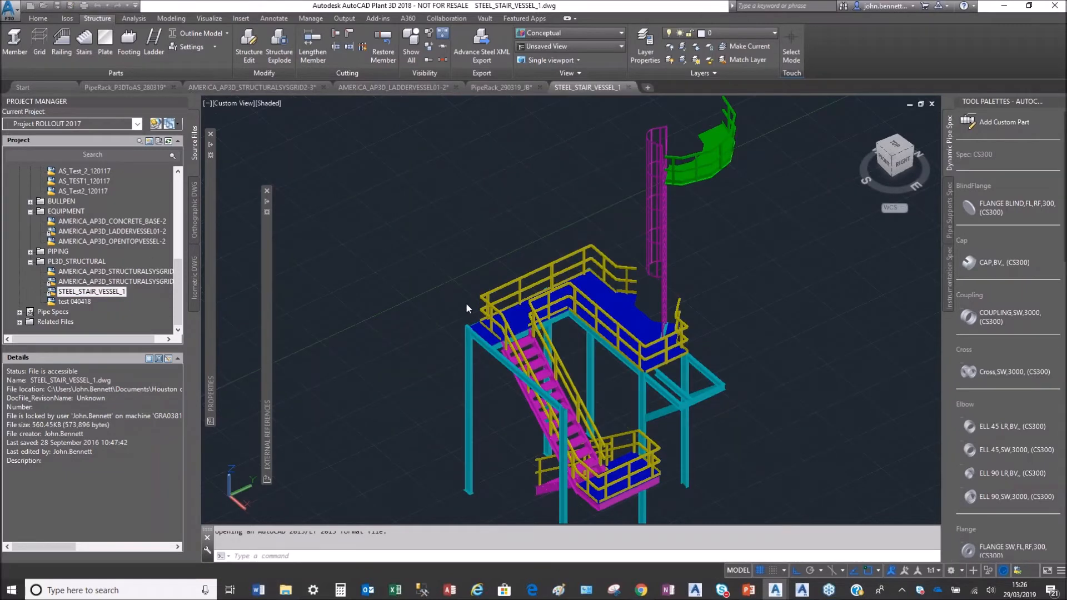
middle_drag(485, 392, 414, 325)
scroll(488, 378, up, 4)
scroll(414, 323, down, 3)
middle_drag(449, 264, 451, 292)
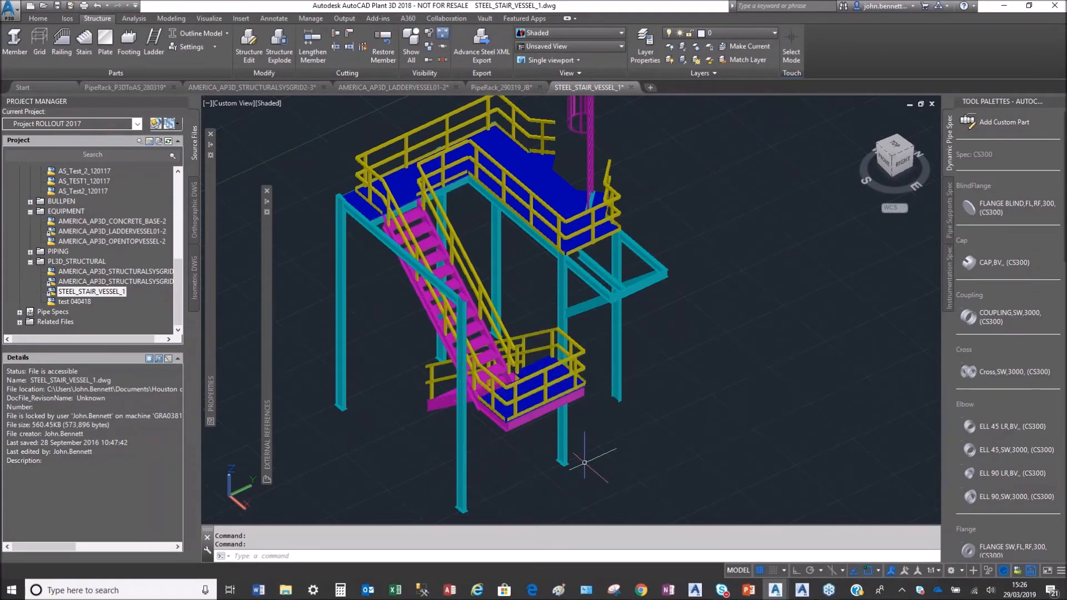
scroll(513, 325, down, 2)
middle_drag(582, 265, 516, 304)
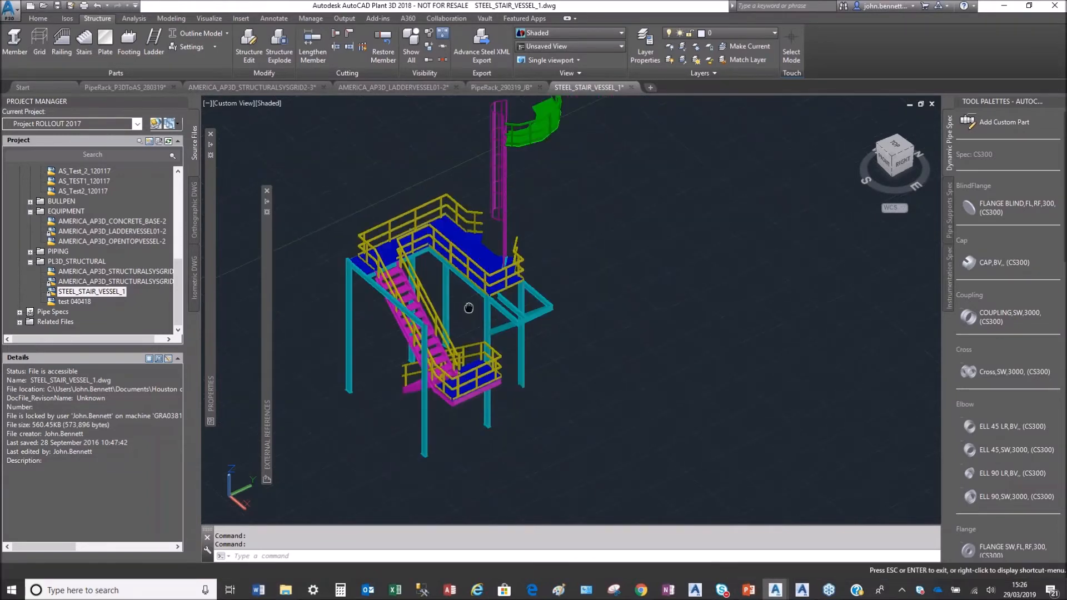
Close the STEEL_STAIR_VESSEL_1 and PipeRack_290319_JB drawings, discarding their changes.
scroll(515, 304, up, 3)
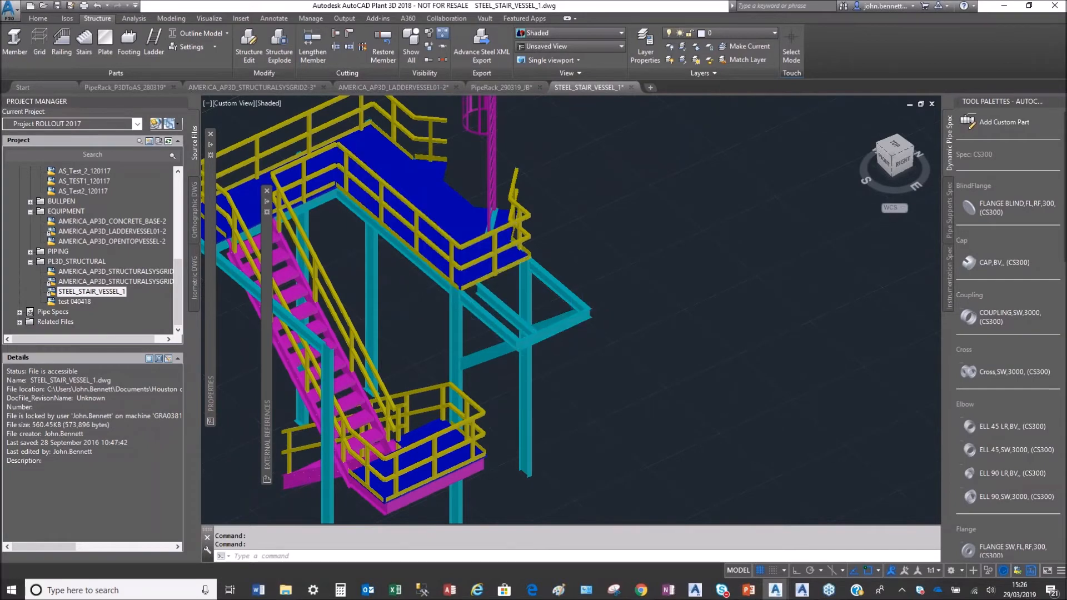
scroll(454, 288, down, 3)
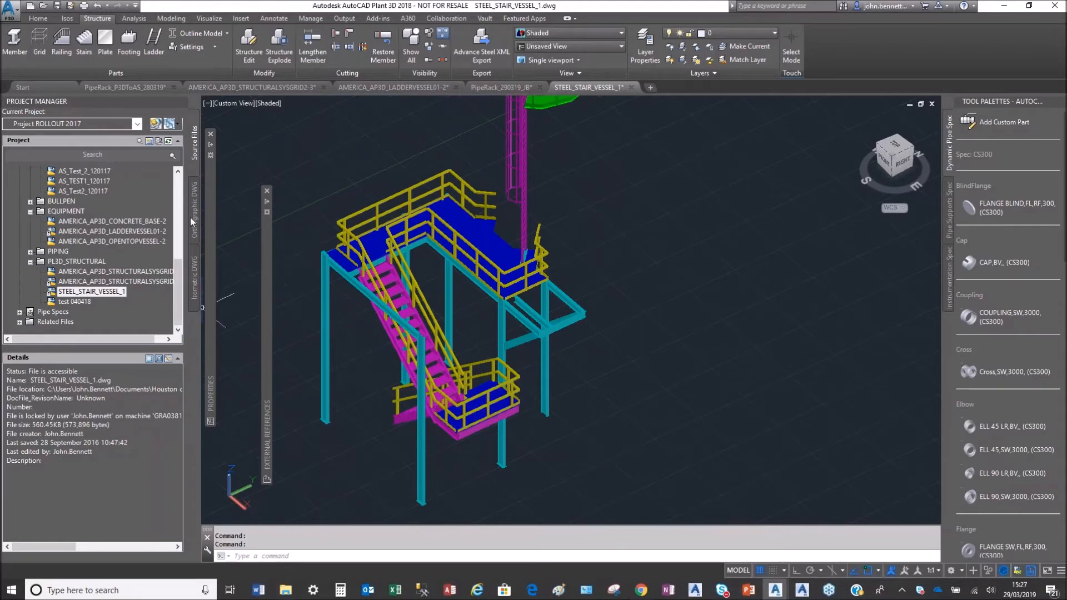
click(631, 87)
click(571, 320)
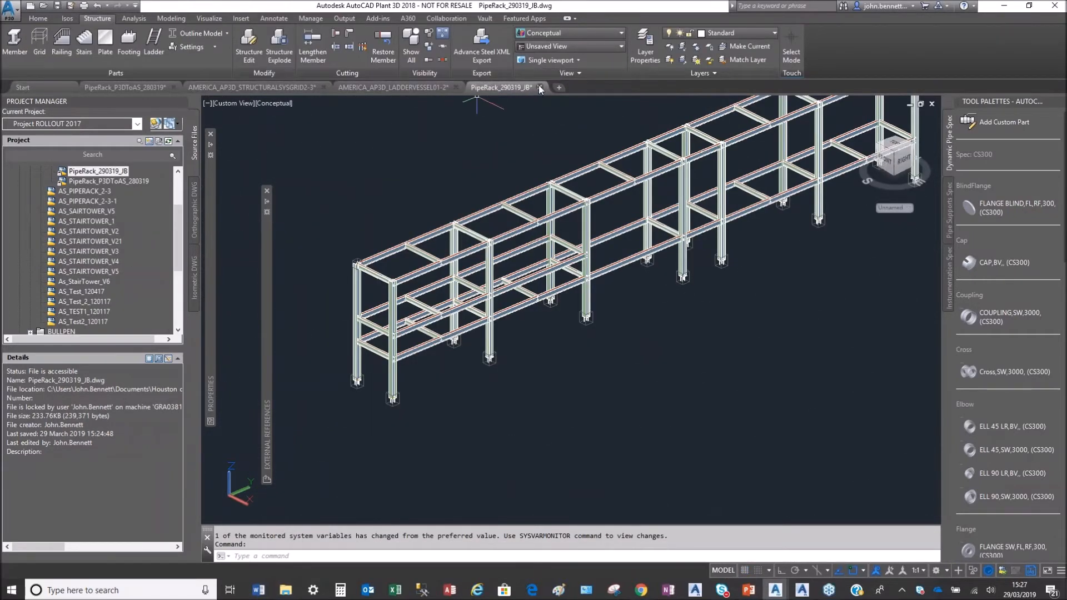
click(538, 87)
click(525, 323)
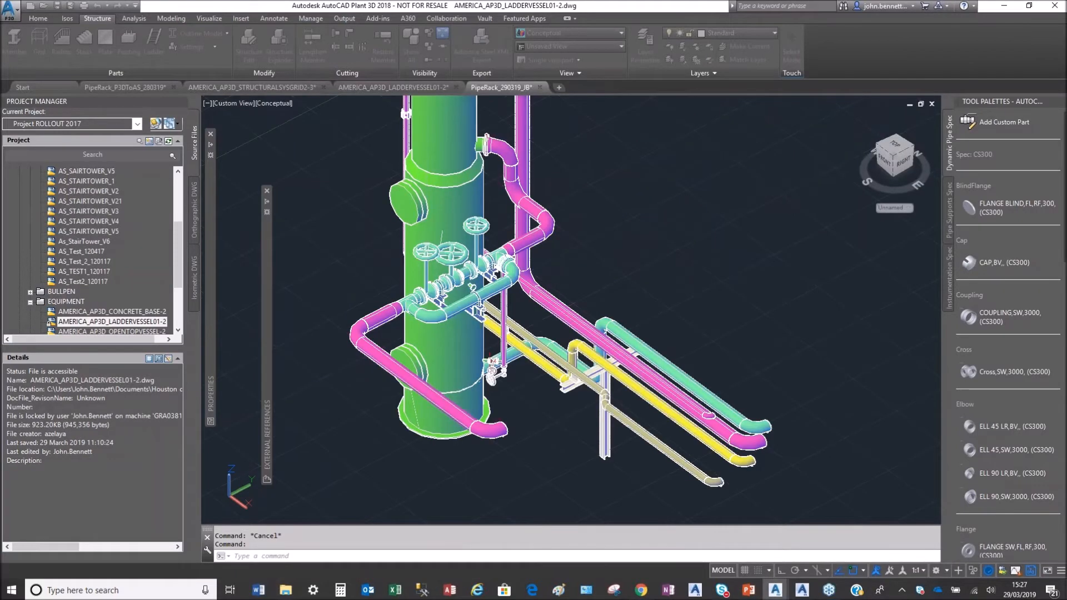
Switch to Advance Steel and open AS_STAIRTOWER_V21 from the recent documents.
mouse_move(804, 592)
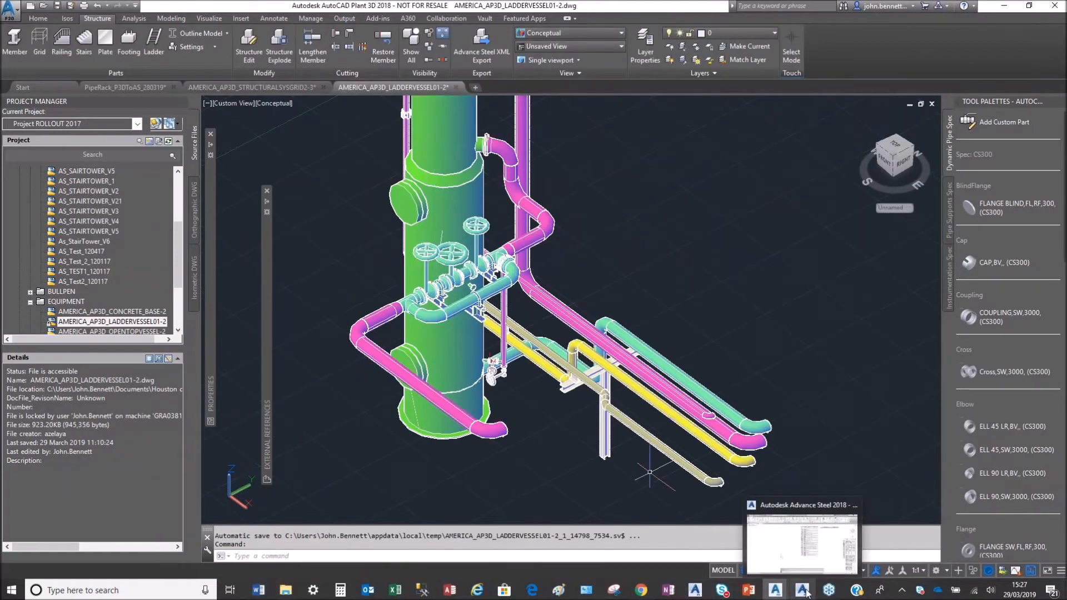
click(778, 555)
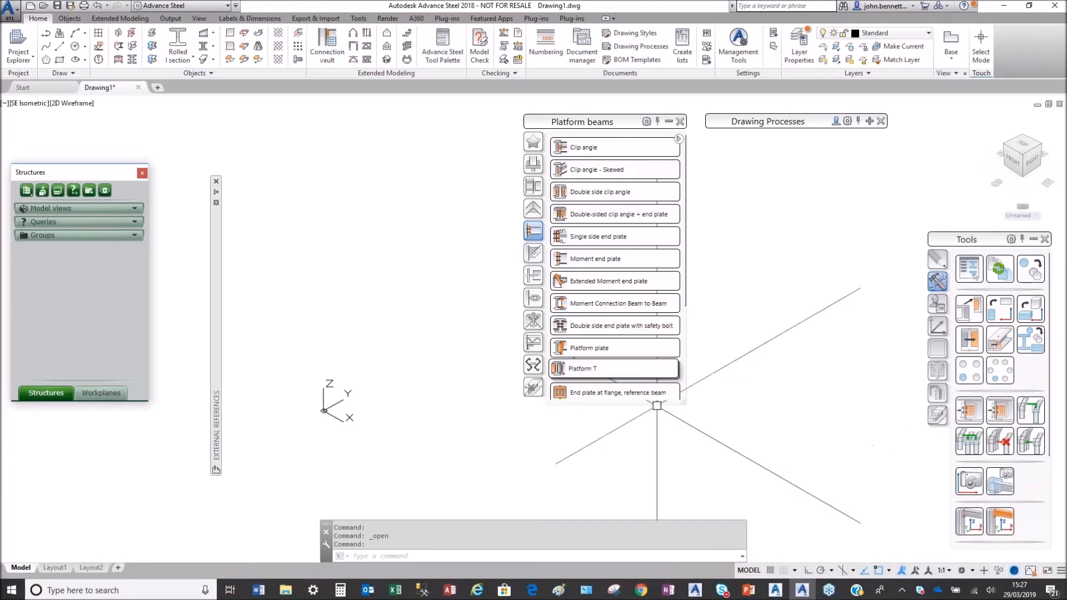
click(14, 15)
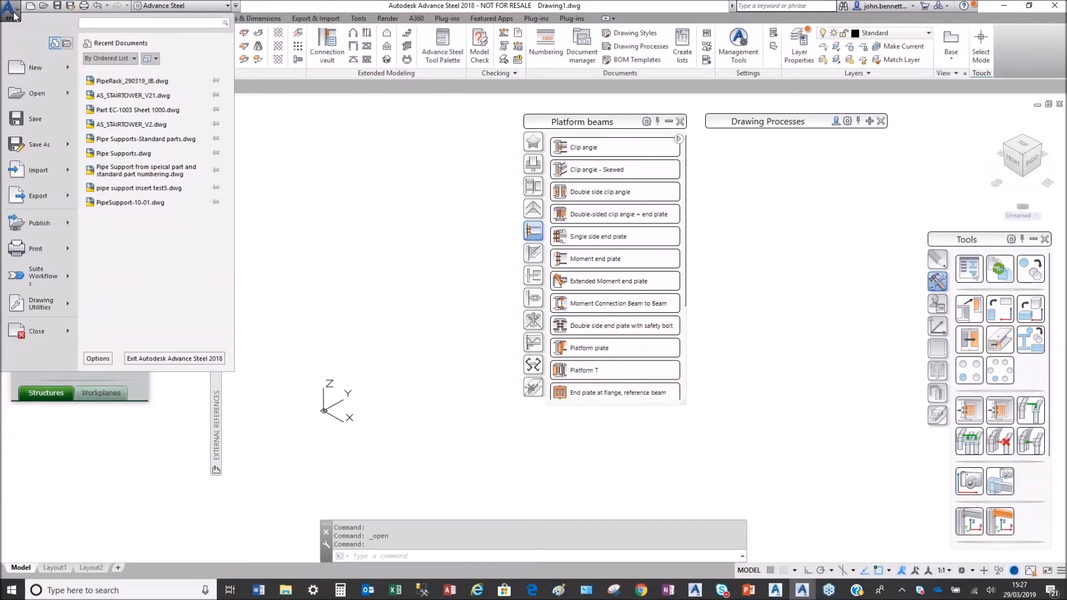
click(117, 95)
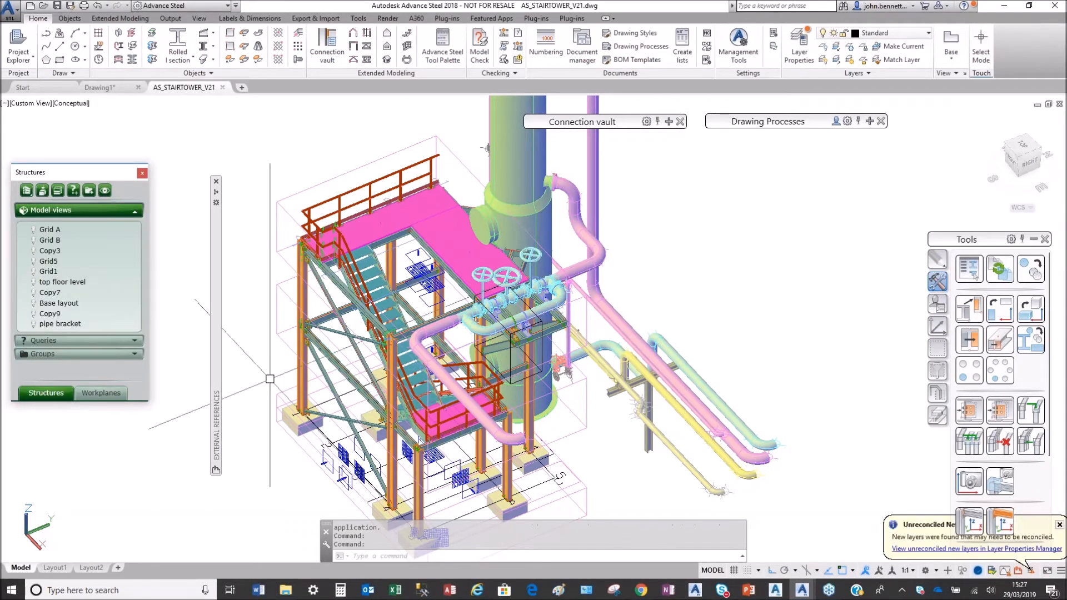
middle_drag(299, 309, 346, 248)
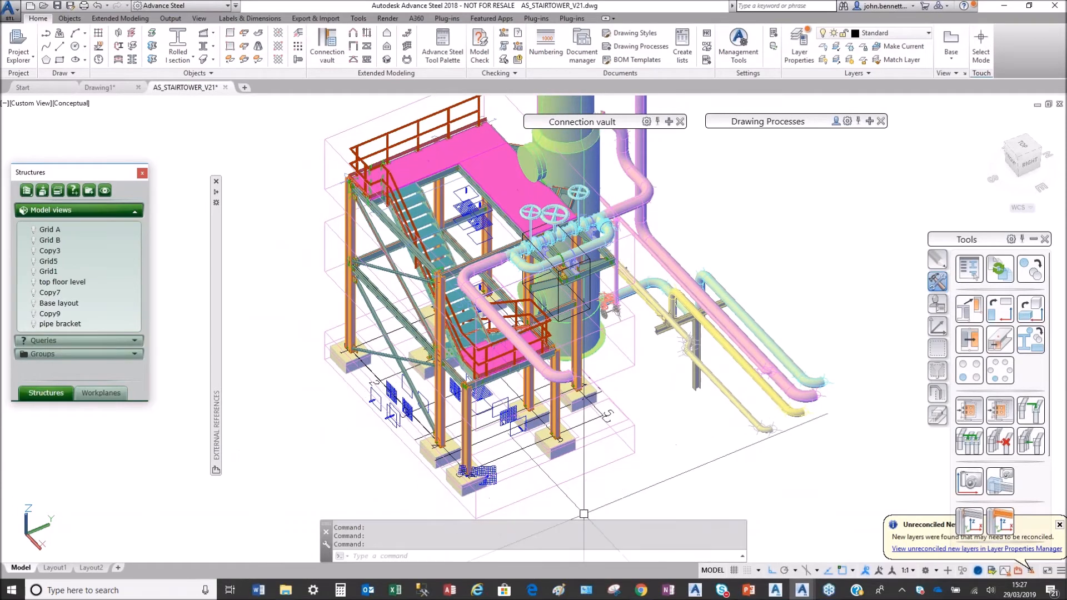
Switch to AutoCAD Plant 3D, locate AS_STAIRTOWER_V21 in the project and check the options offered for the AS P3D Webinair 230319 folder.
mouse_move(774, 594)
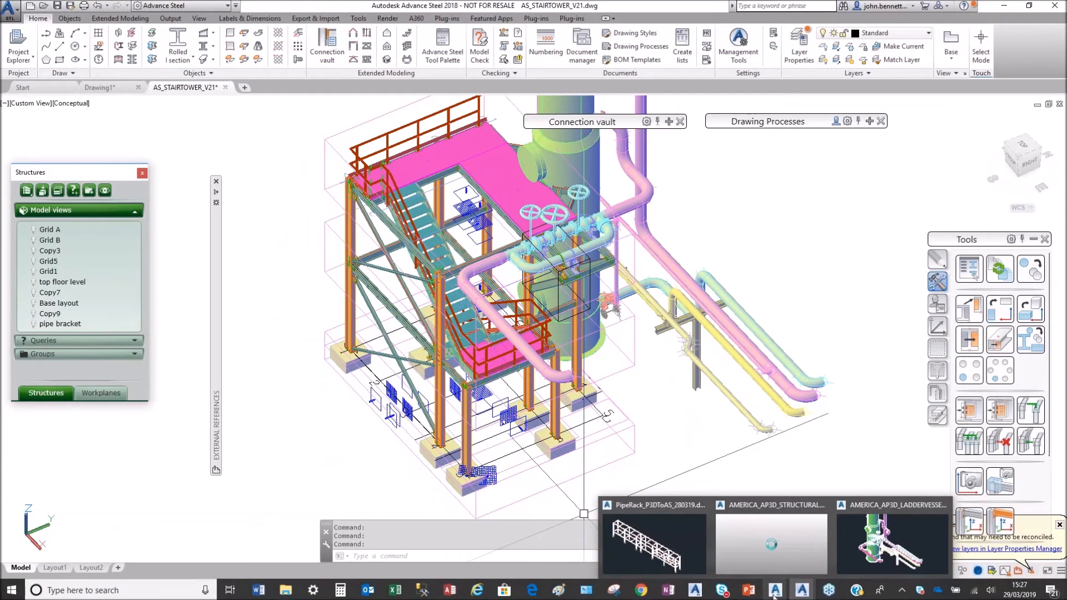
click(862, 548)
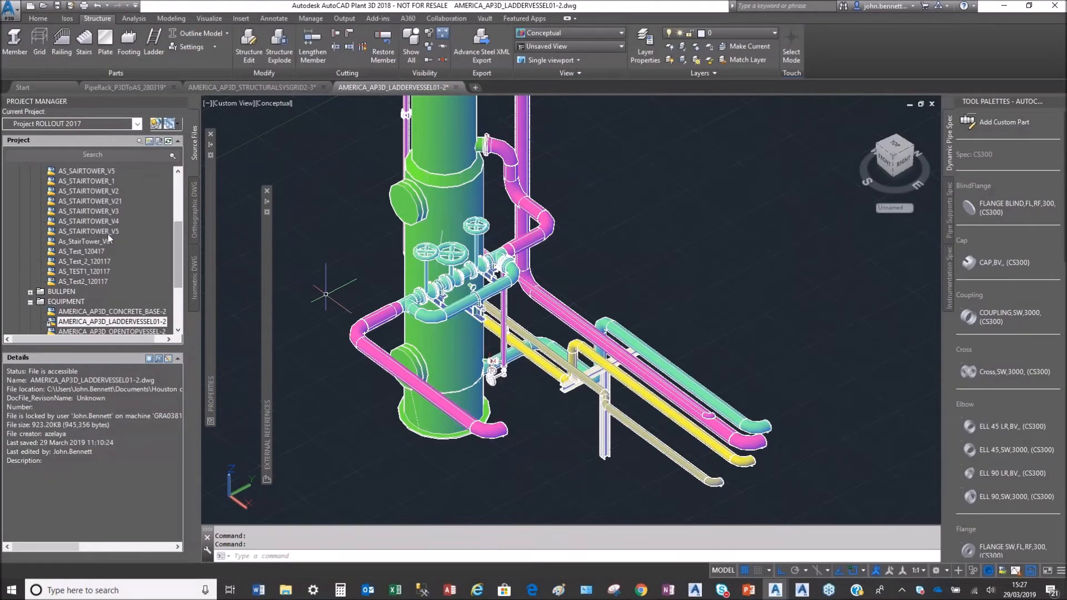
click(102, 204)
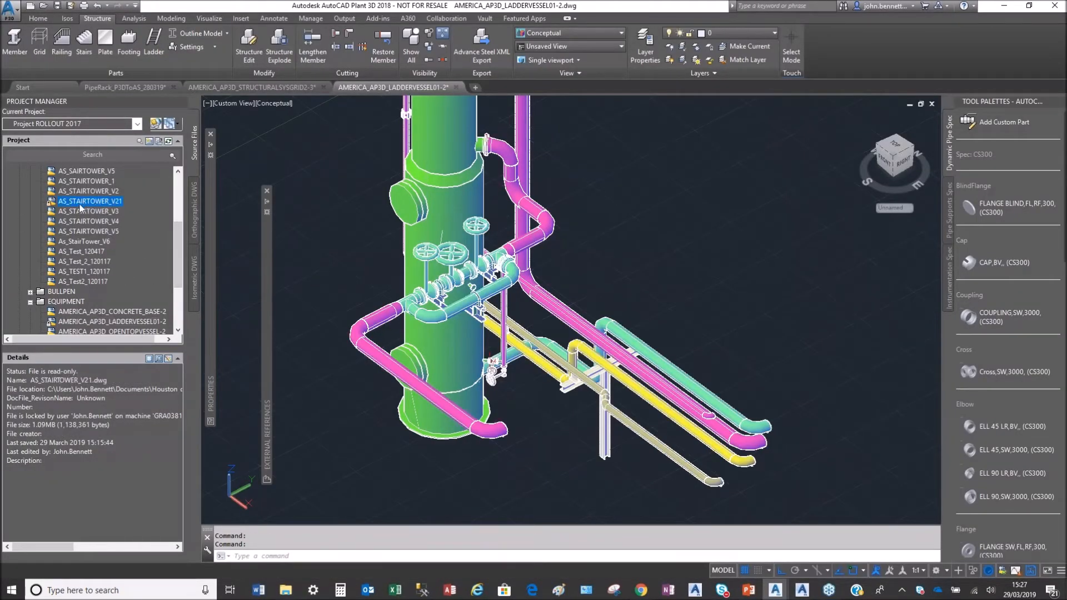
scroll(125, 222, up, 2)
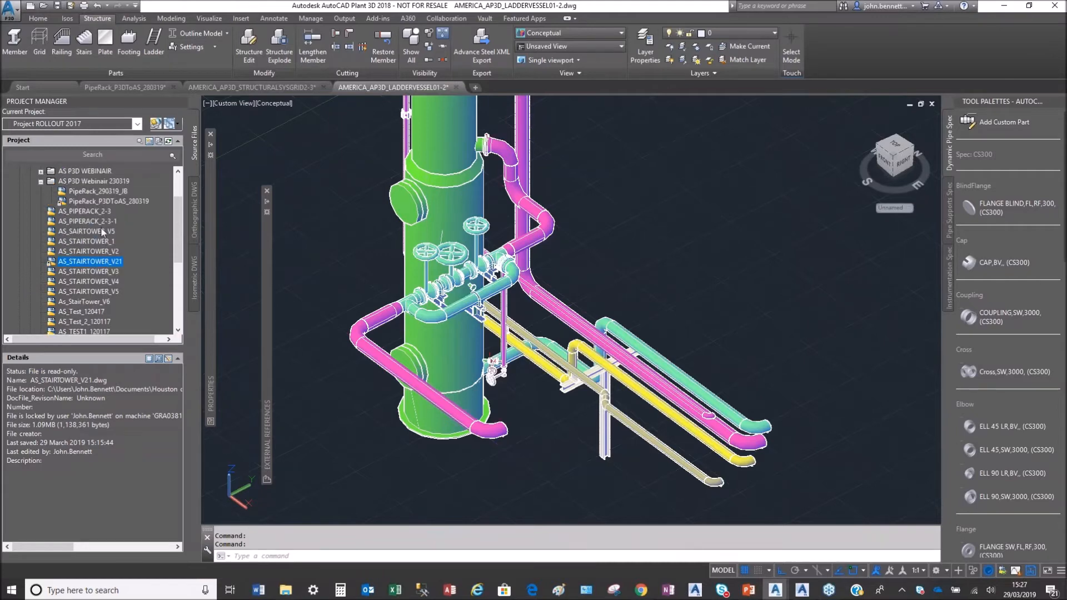
click(84, 182)
right_click(83, 185)
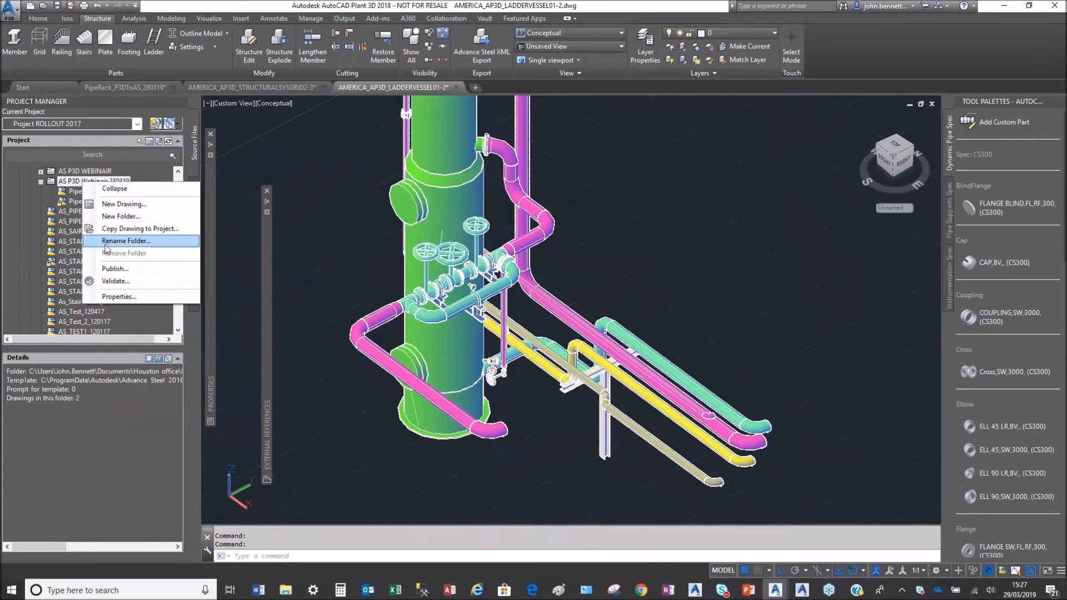
click(65, 185)
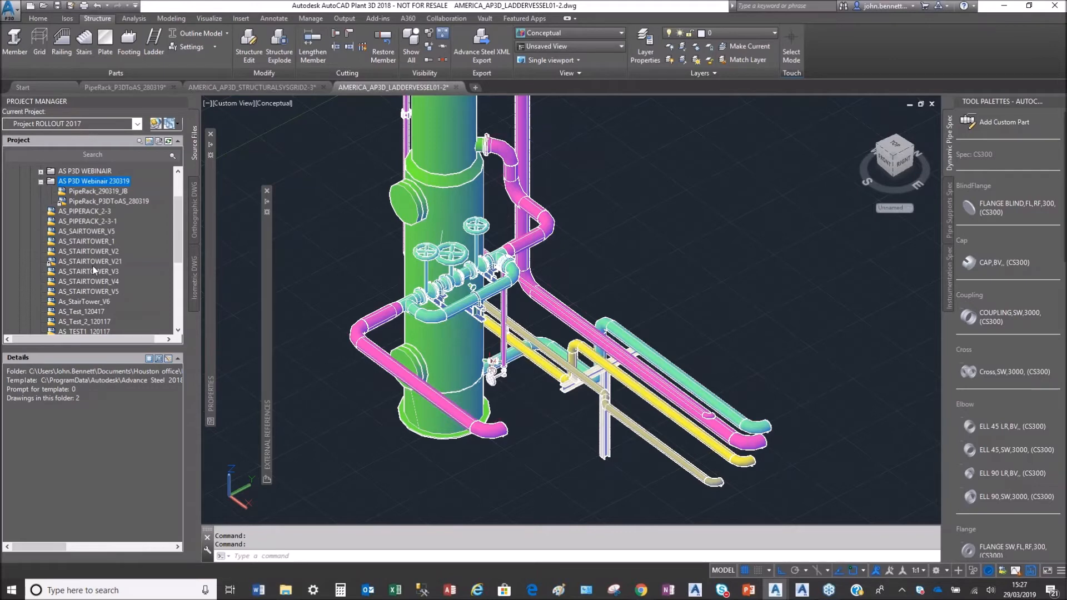
click(89, 261)
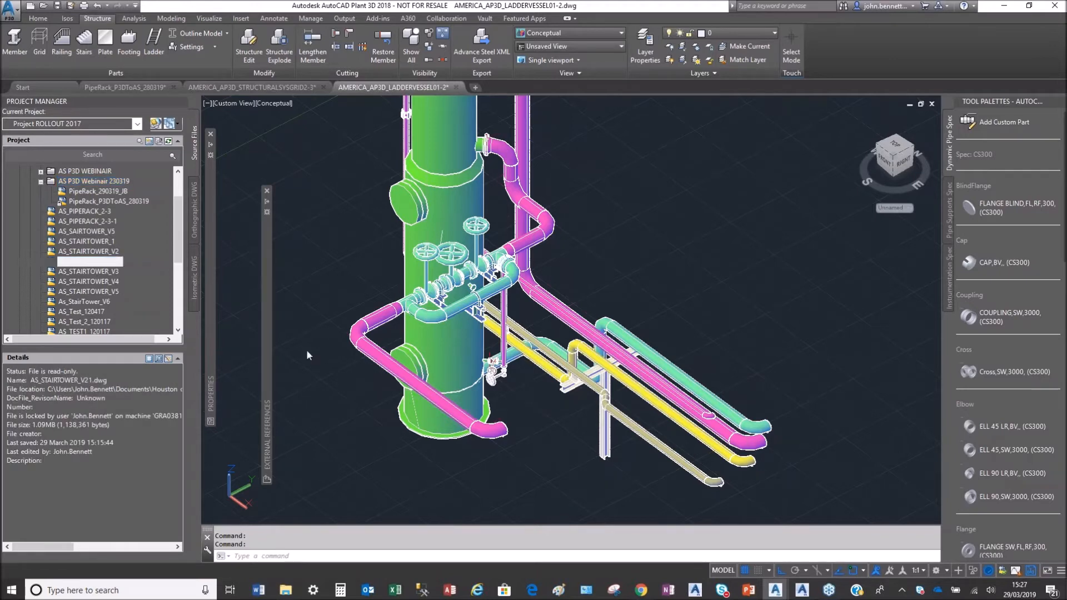
Switch to AS_STAIRTOWER_V21 in Advance Steel and highlight the externally referenced vessel and piping beside the stair tower.
mouse_move(801, 591)
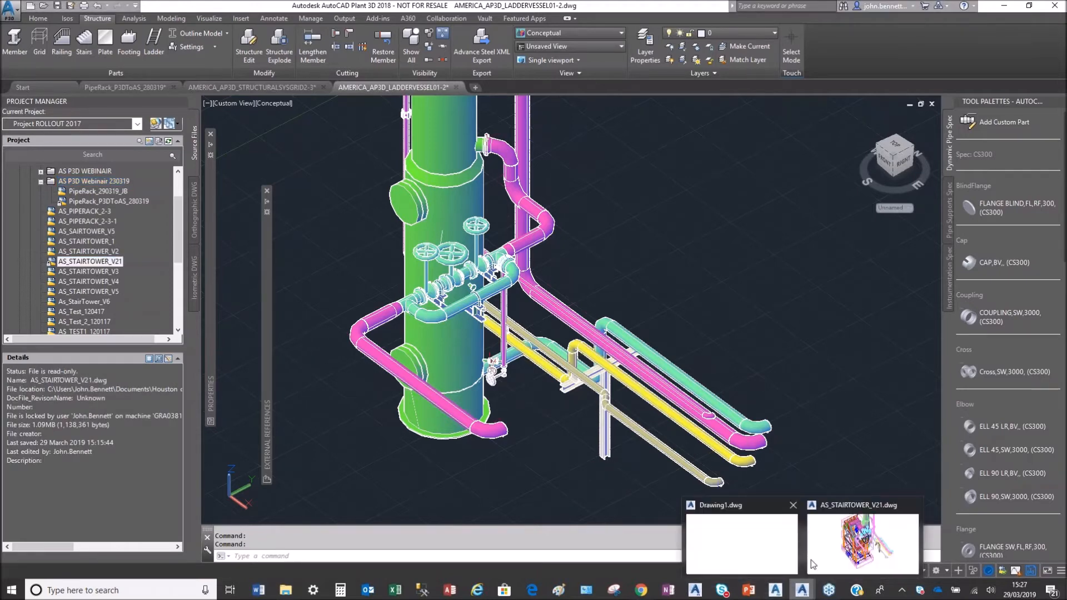
click(831, 556)
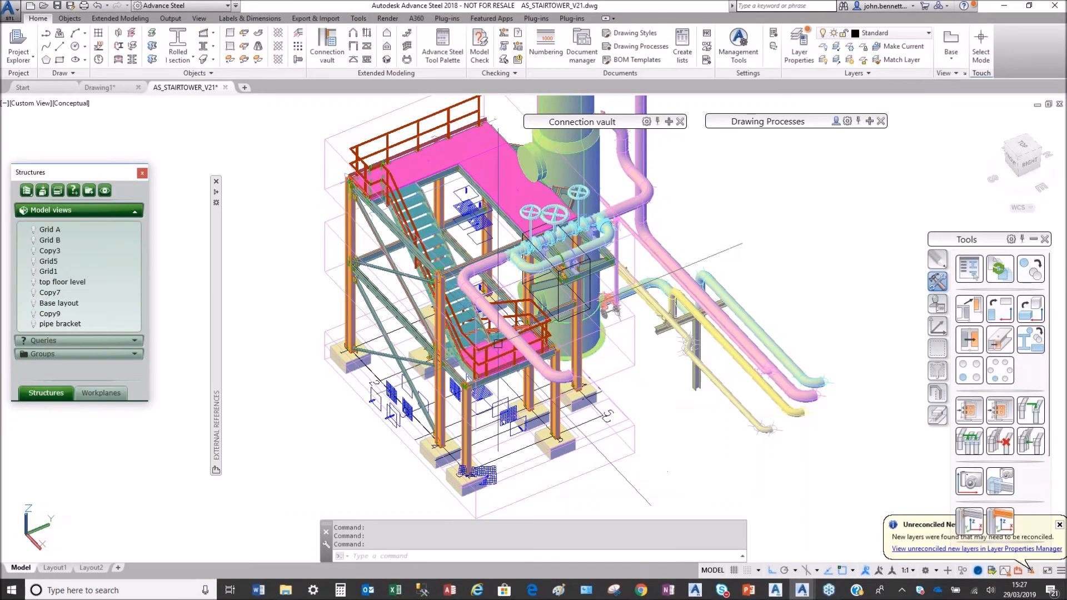
click(538, 237)
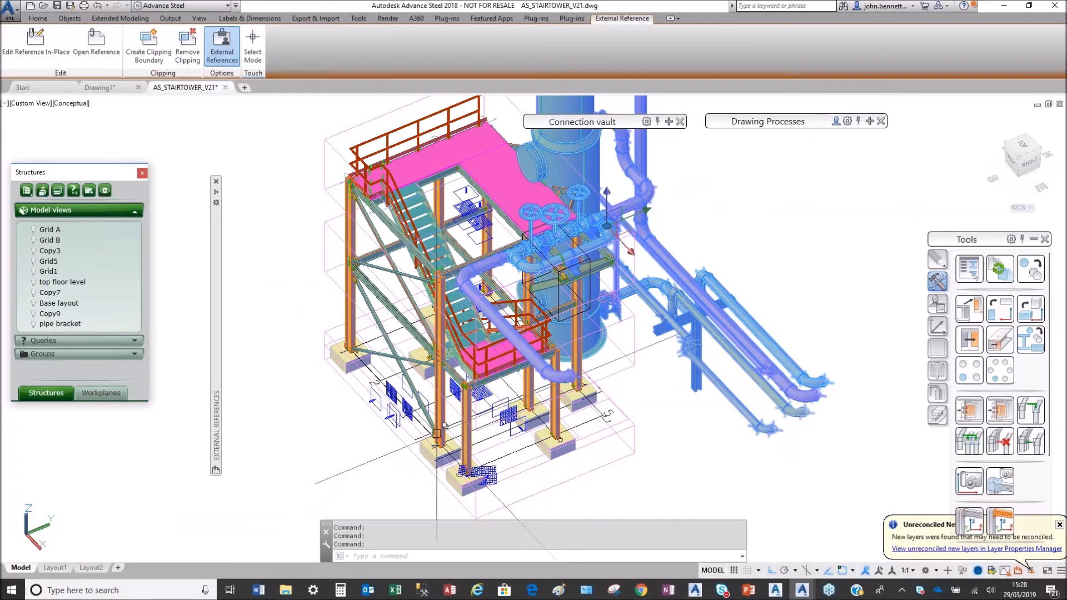
scroll(428, 406, up, 2)
middle_drag(412, 386, 406, 425)
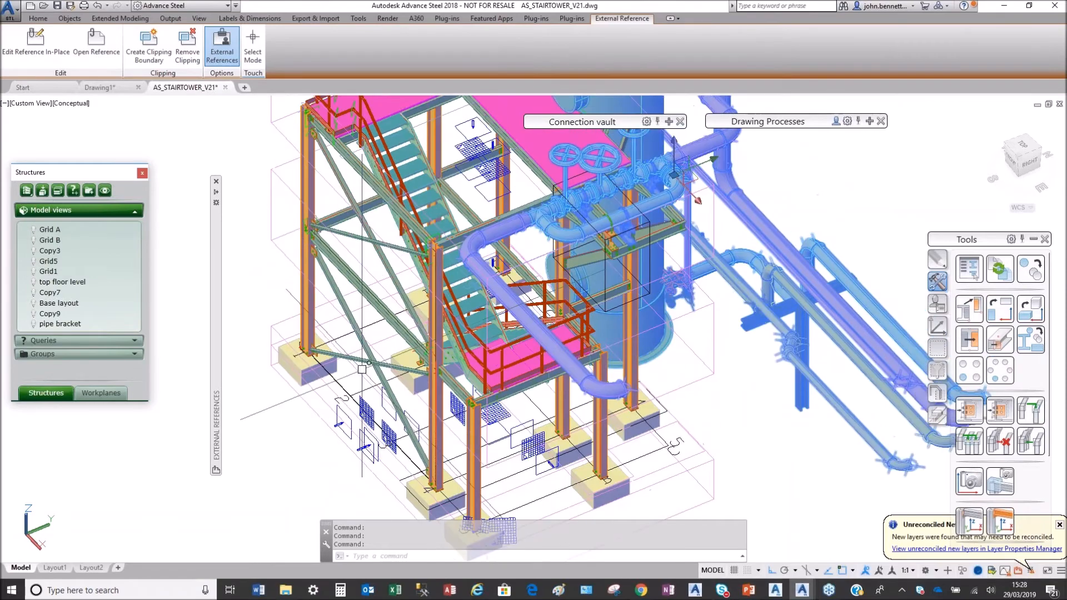
key(Escape)
Examine the stair tower's stairs and cross bracing up close and from the front.
middle_drag(380, 250, 358, 298)
scroll(358, 298, up, 4)
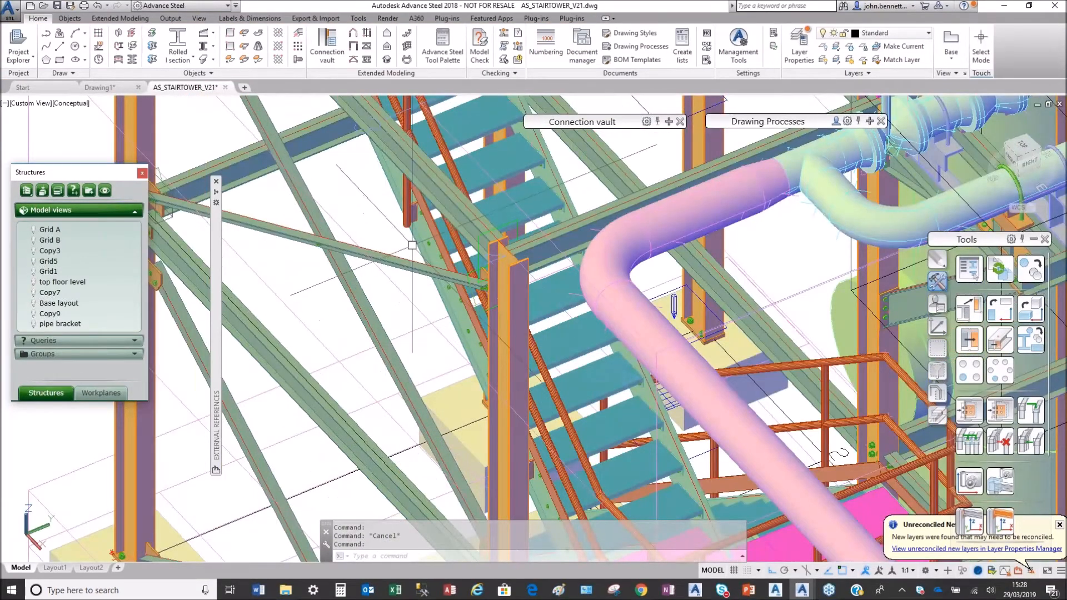
scroll(336, 348, down, 4)
shift+middle_drag(349, 367, 467, 295)
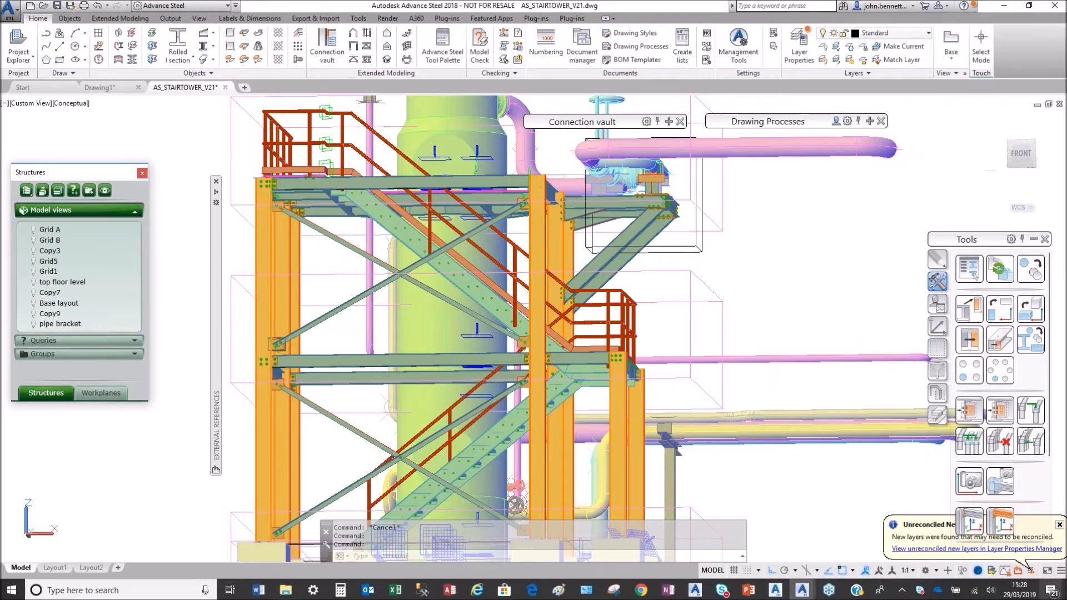
Switch to AutoCAD Plant 3D and reopen STEEL_STAIR_VESSEL_1 from the project's PL3D_STRUCTURAL folder.
mouse_move(792, 591)
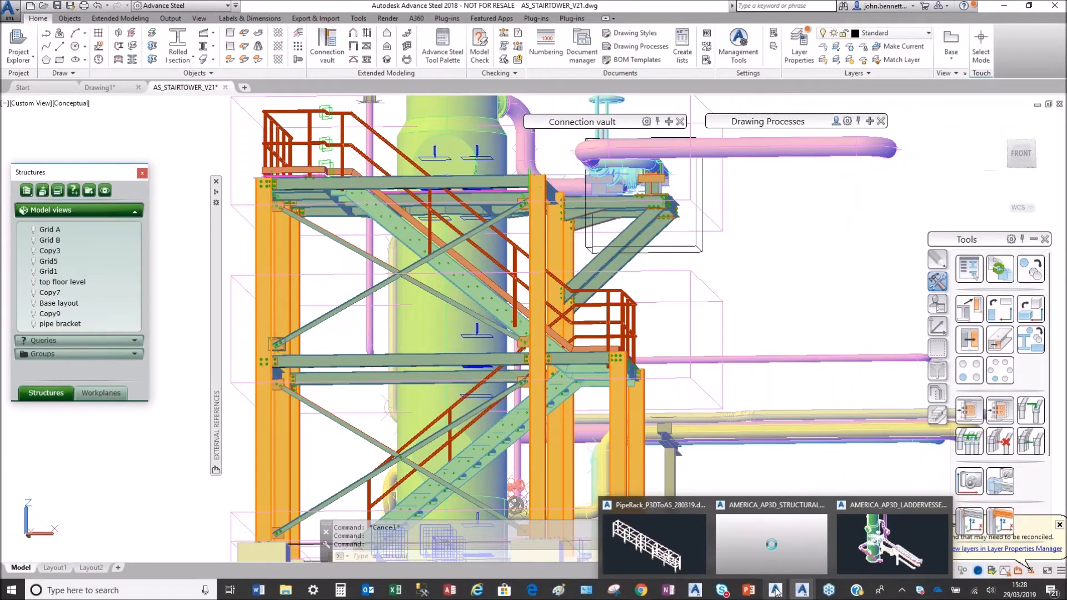
click(864, 556)
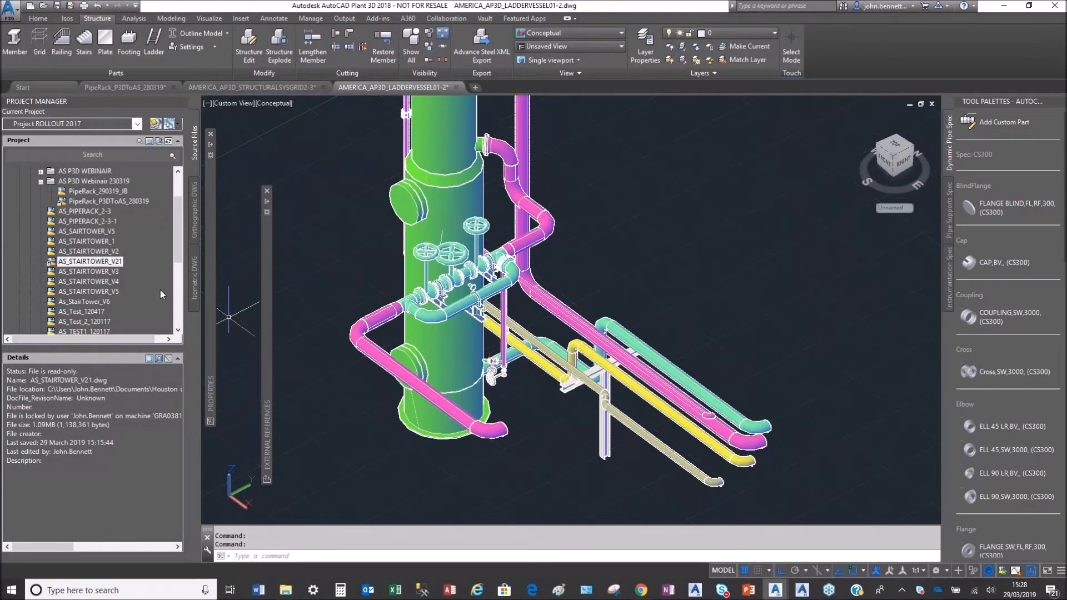
scroll(177, 271, down, 5)
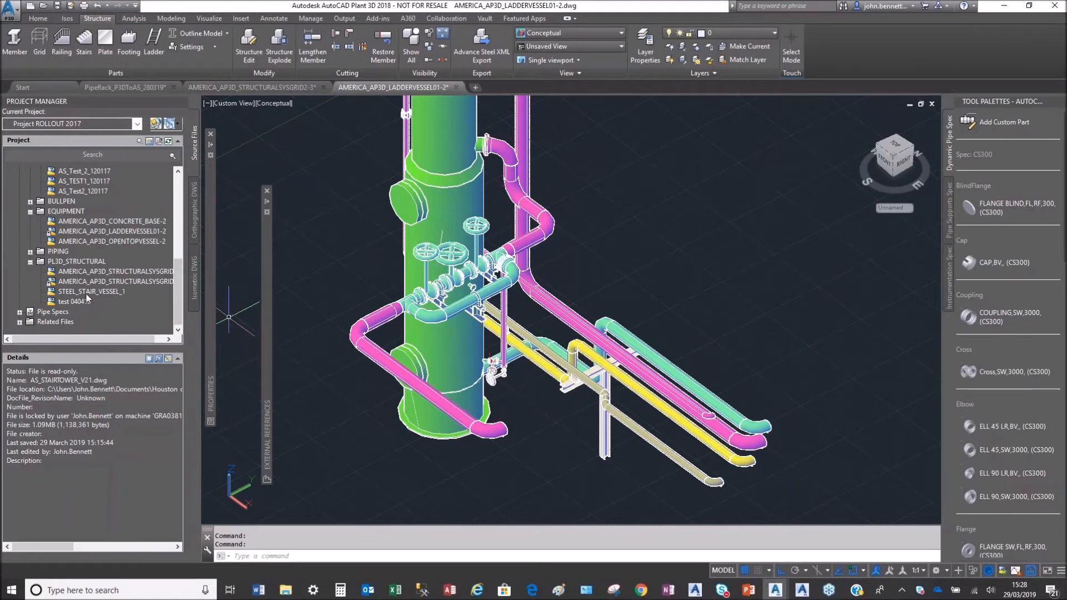
click(87, 293)
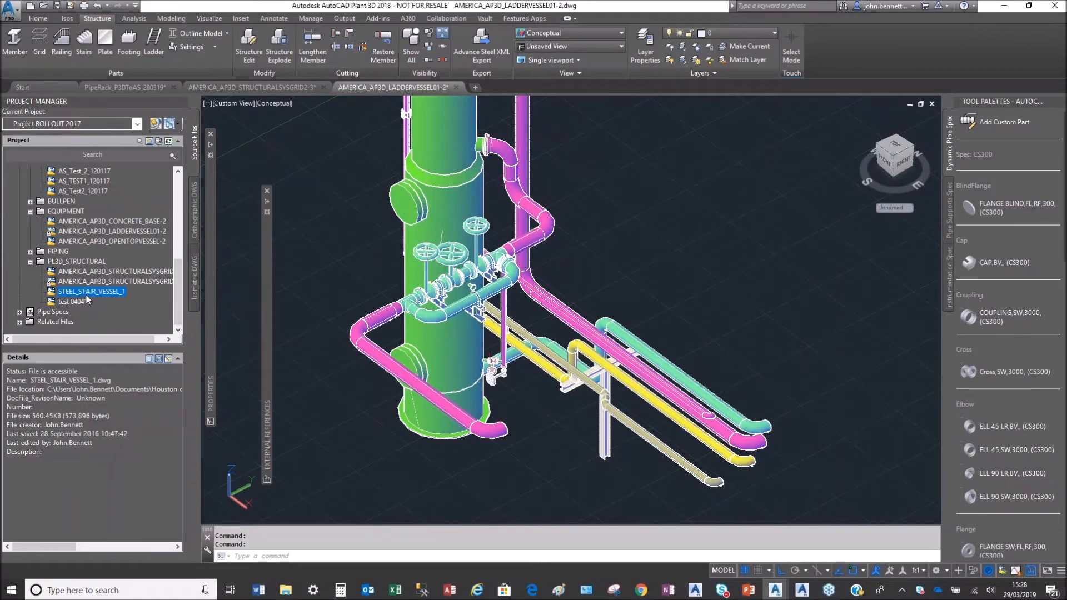
double_click(55, 293)
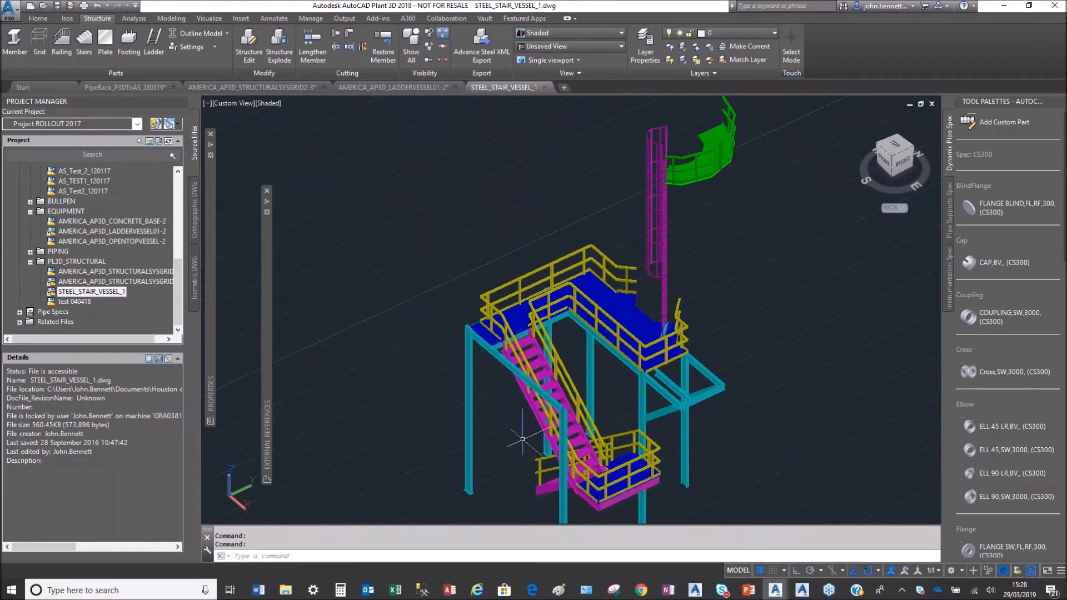
middle_drag(496, 426, 417, 342)
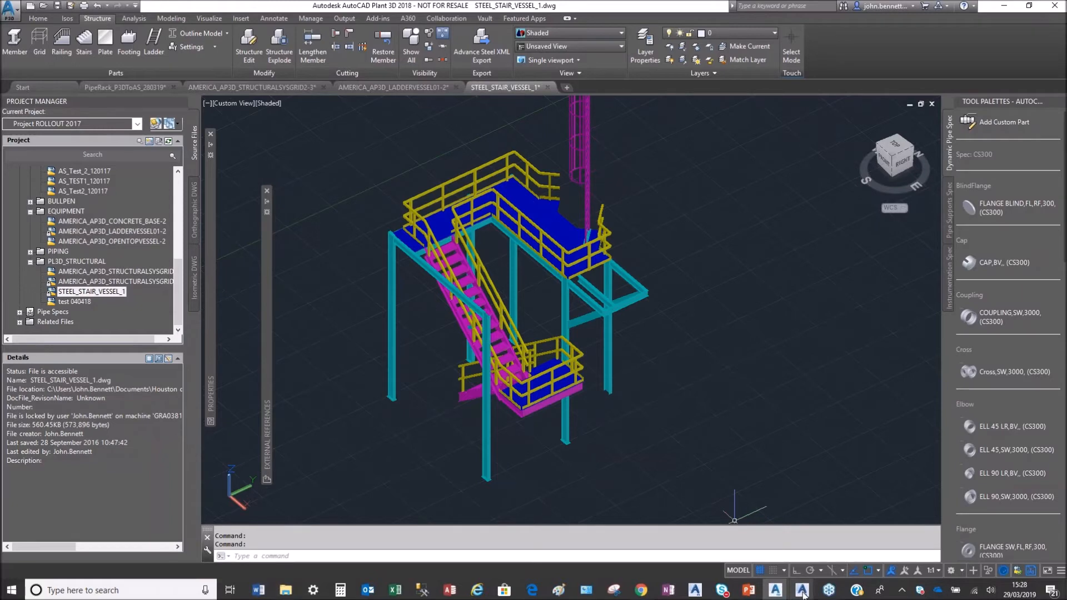
Switch to AS_STAIRTOWER_V21 in Advance Steel and examine the bolted beam and brace connections at the outer column's mid-height.
mouse_move(802, 595)
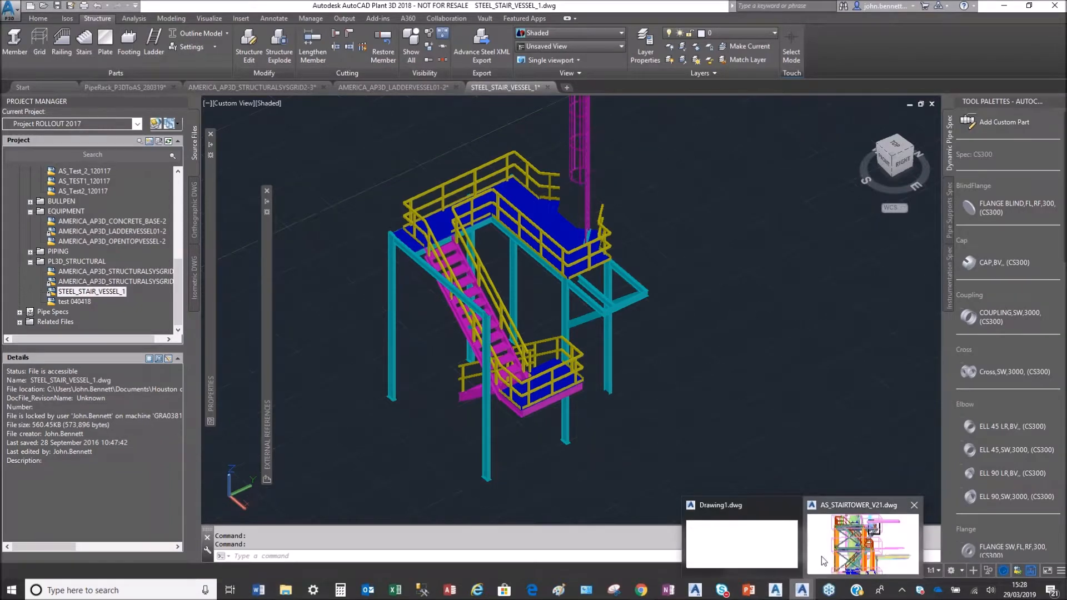
click(862, 542)
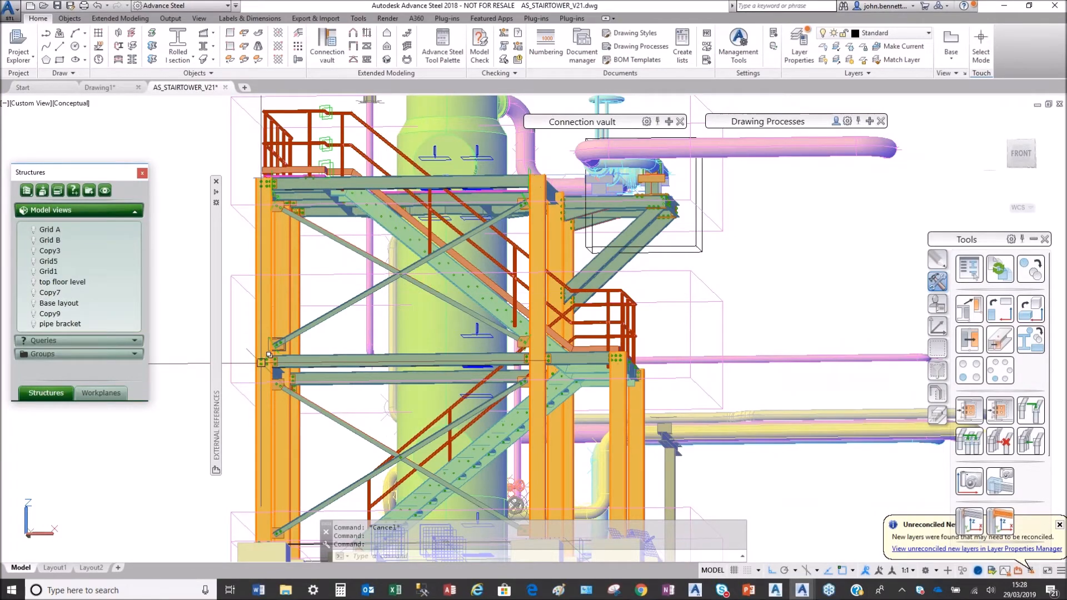
scroll(265, 361, up, 5)
scroll(264, 360, up, 3)
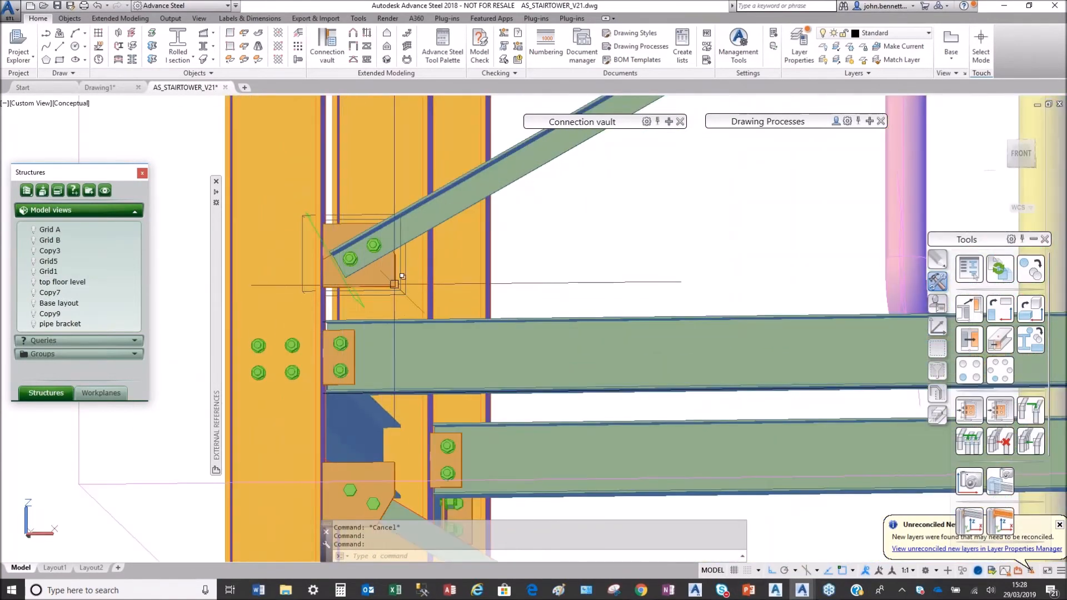
scroll(475, 266, down, 4)
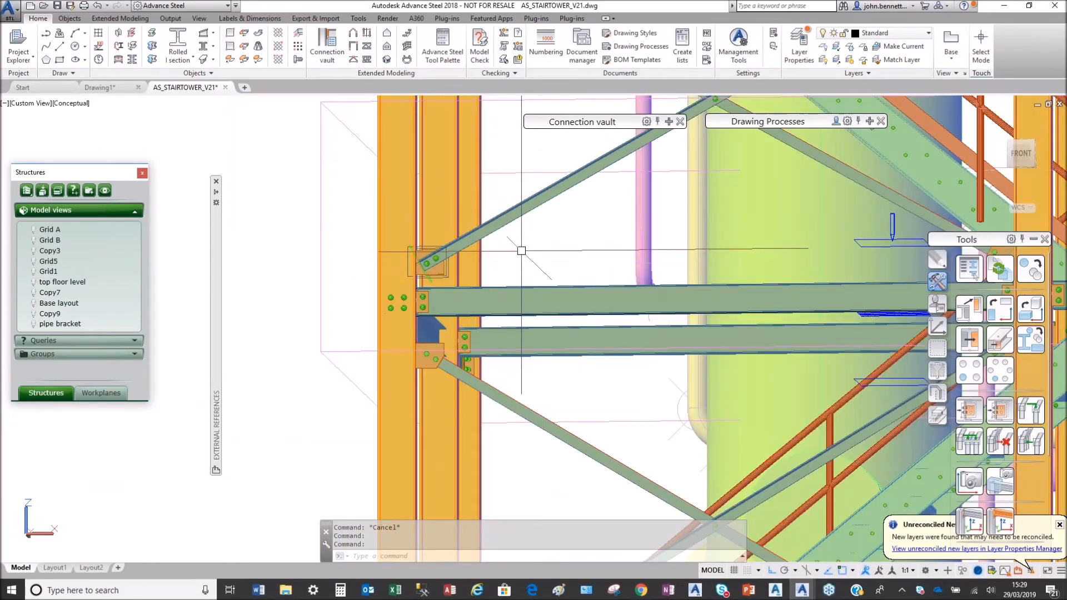
scroll(517, 251, down, 4)
shift+middle_drag(514, 255, 436, 334)
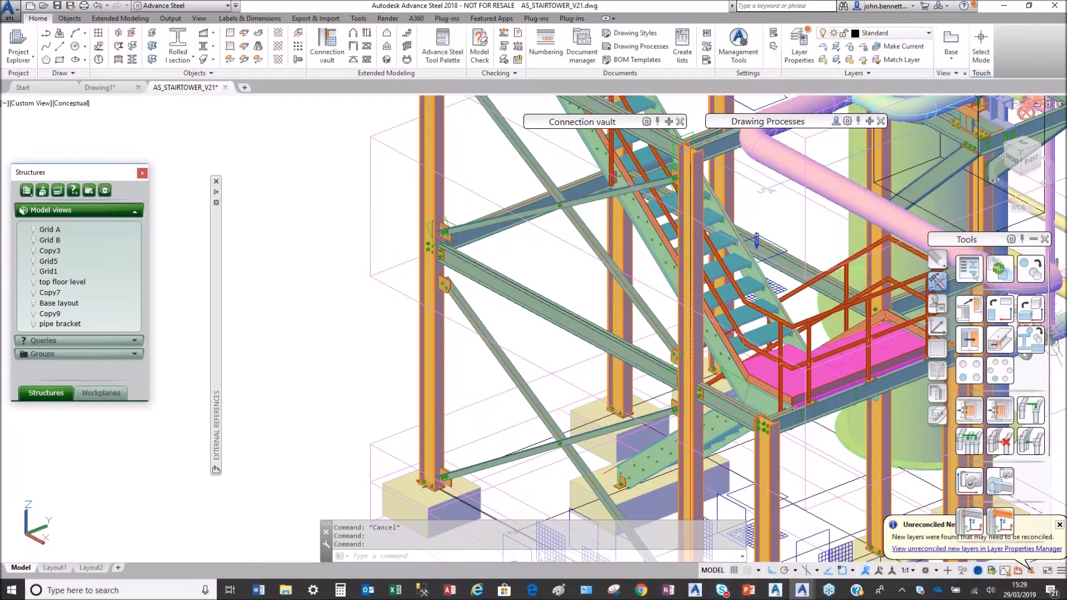
Dismiss the unreconciled layers notification and look over the stair tower together with the vessel and piping.
click(1060, 526)
middle_drag(489, 330, 351, 298)
scroll(375, 307, down, 2)
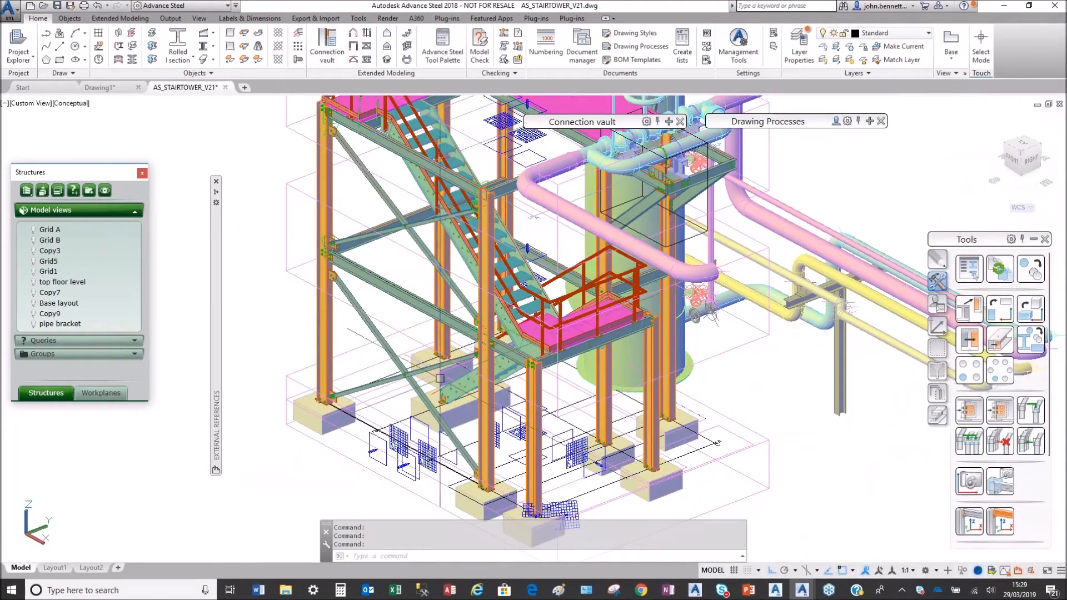
middle_drag(719, 361, 576, 369)
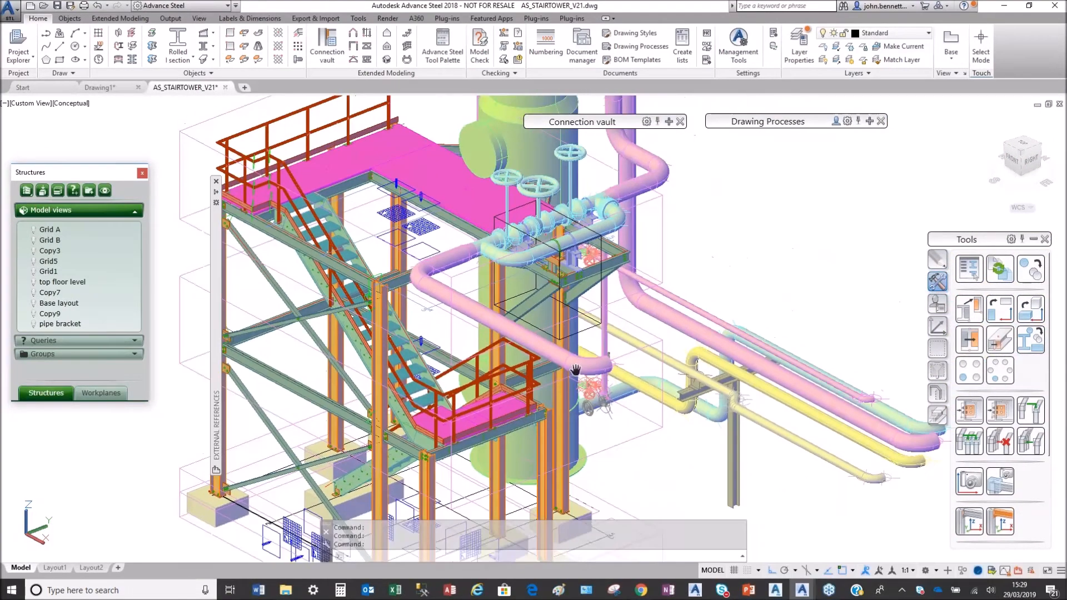
Examine the pipe support on the bracket frame and pick the referenced Plant 3D support beside it to identify it.
scroll(550, 250, up, 5)
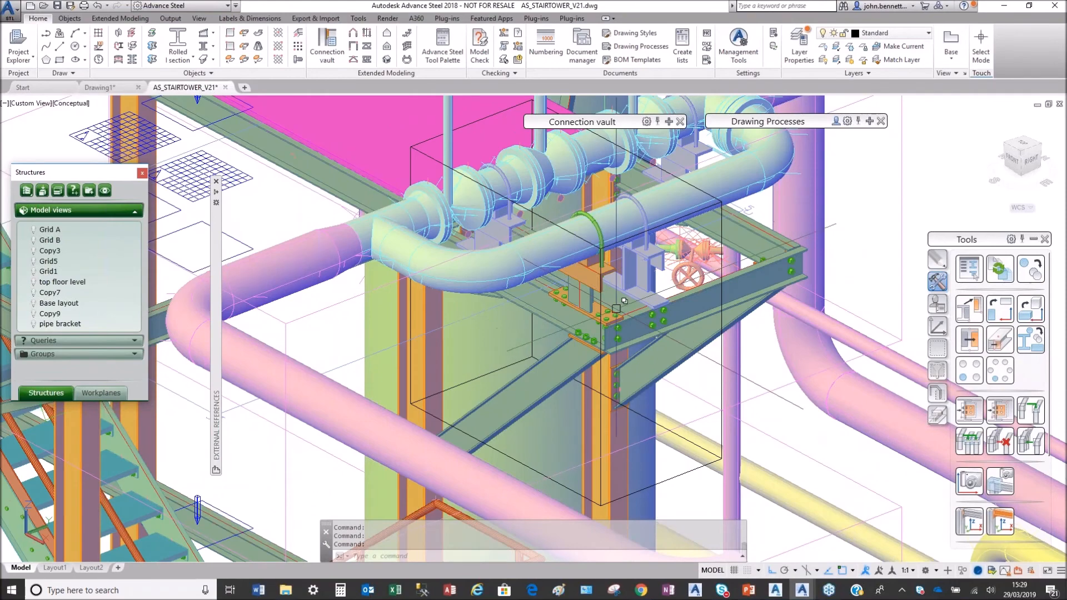
scroll(606, 308, up, 2)
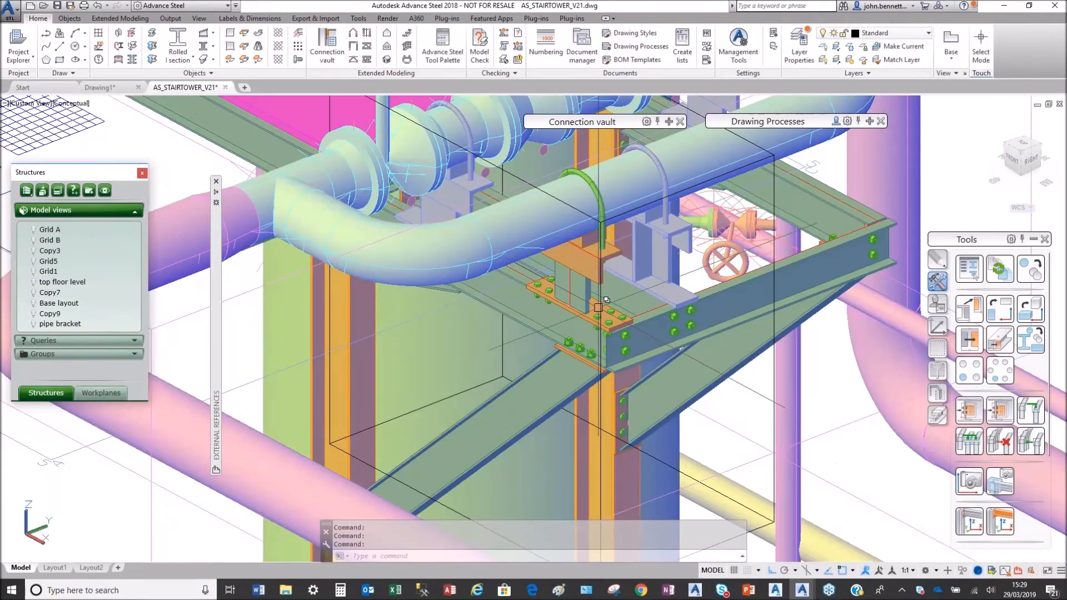
scroll(598, 286, down, 3)
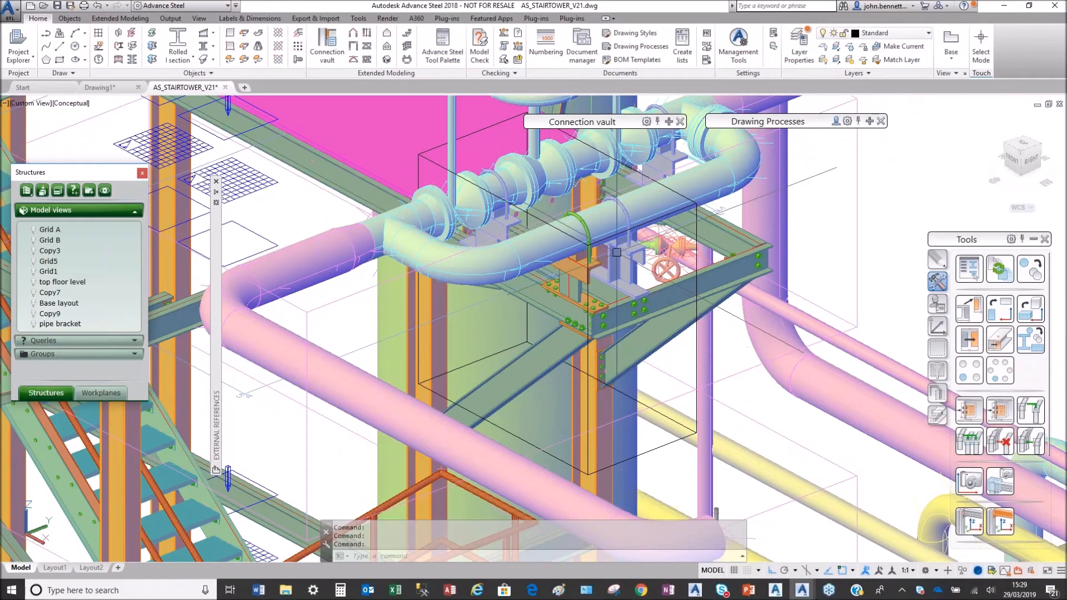
scroll(616, 252, up, 3)
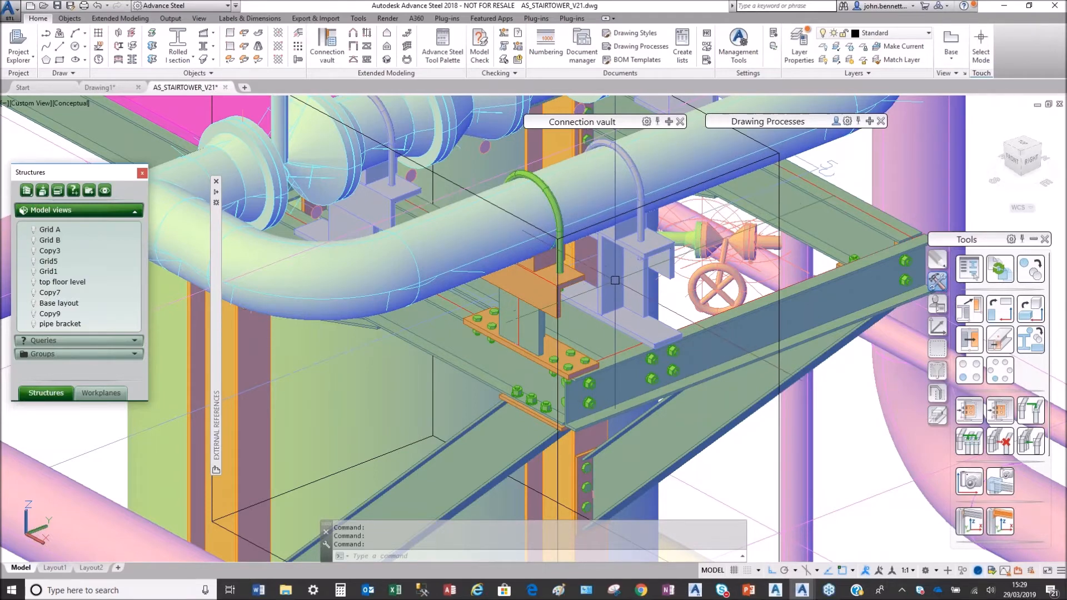
click(618, 255)
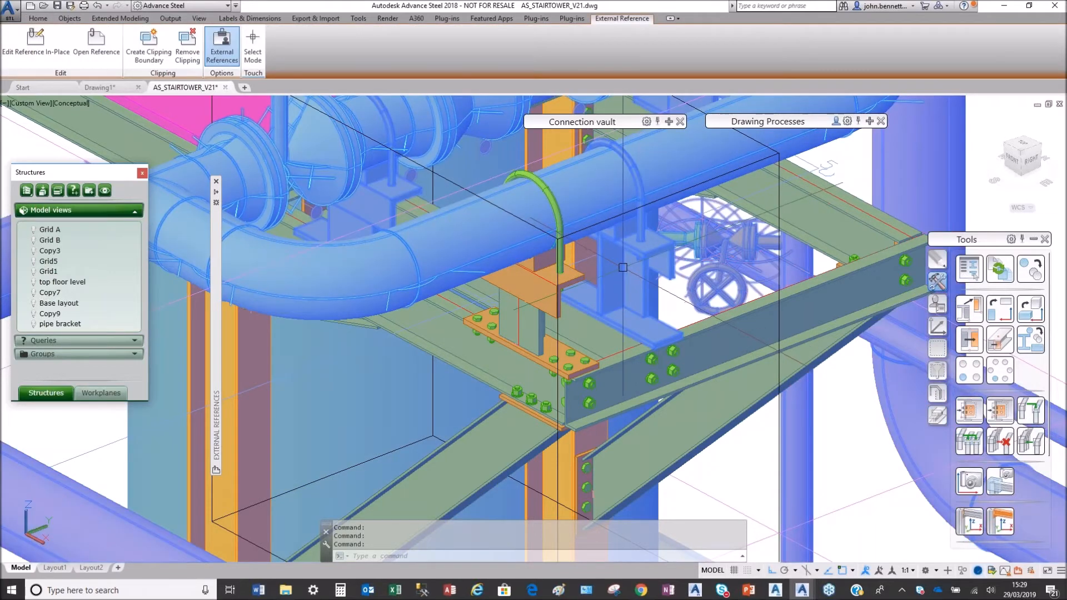
key(Escape)
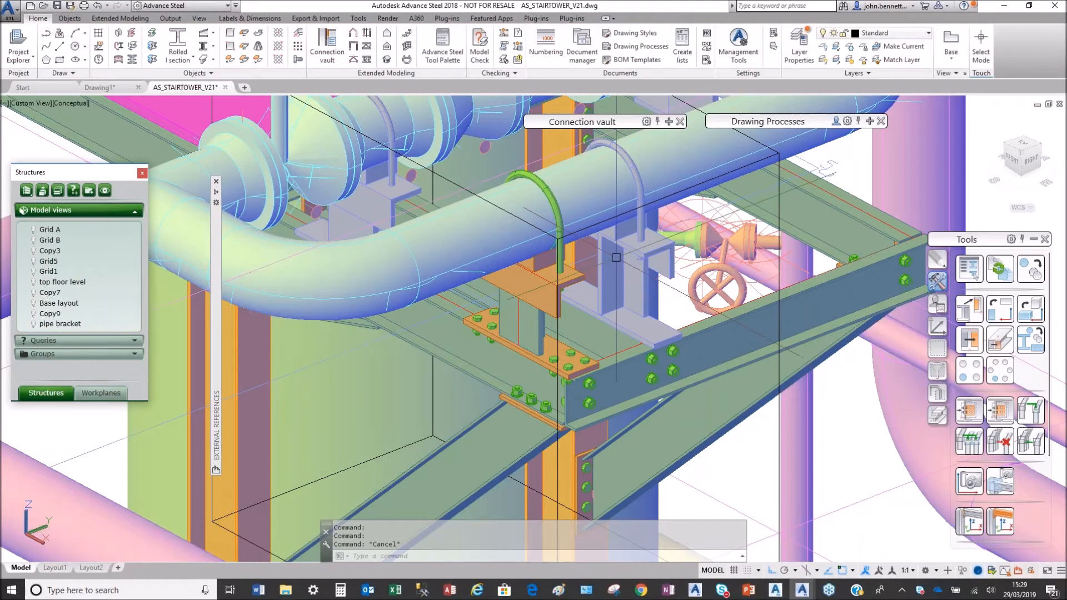
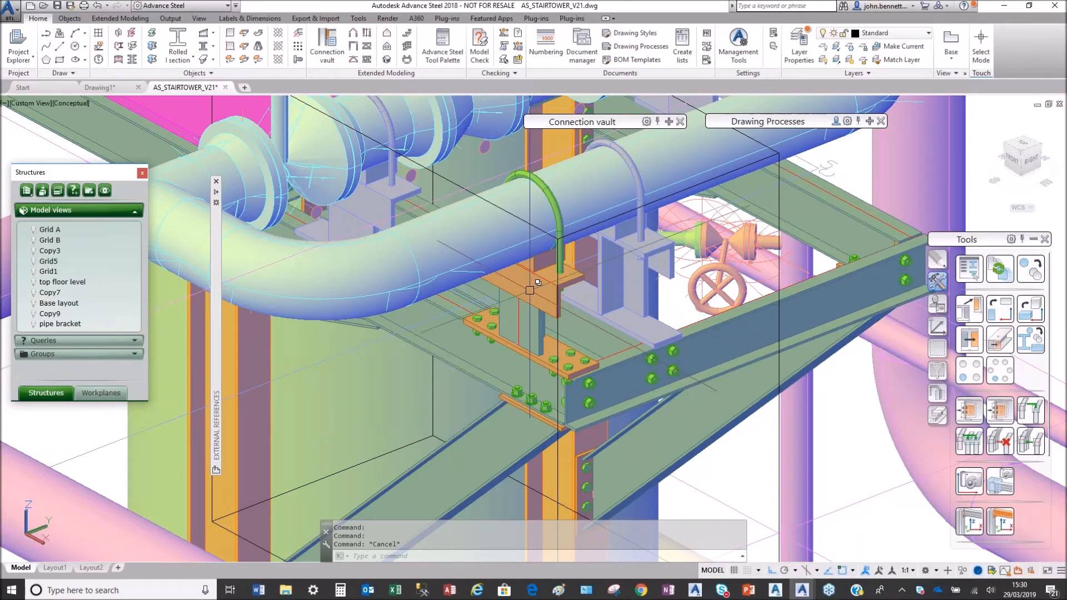
Inspect the detailed pipe support up close, checking its angle, upright and bolted base plate individually.
click(528, 289)
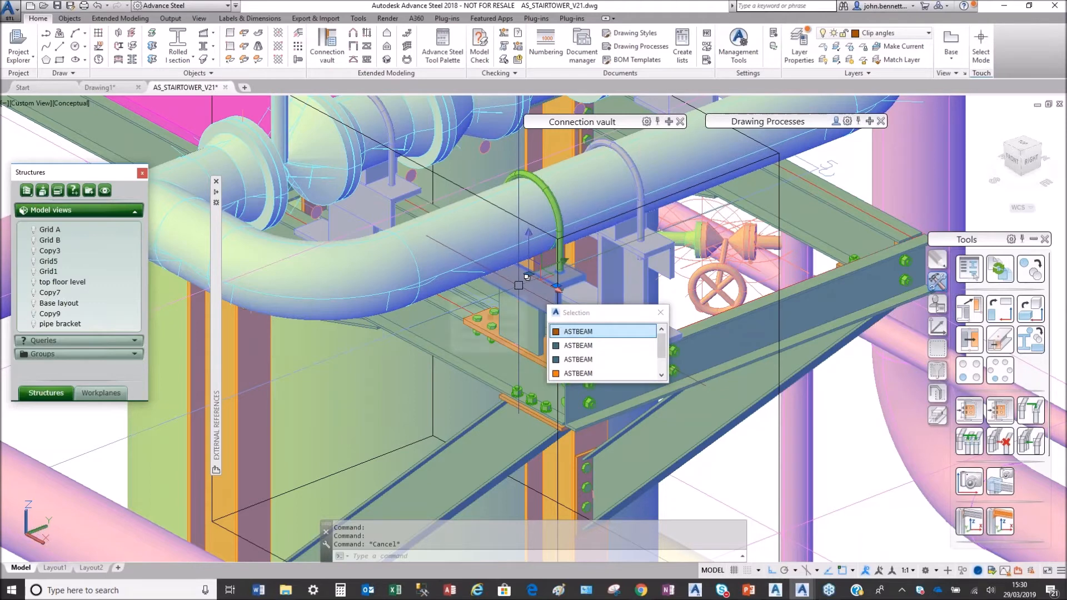
click(517, 312)
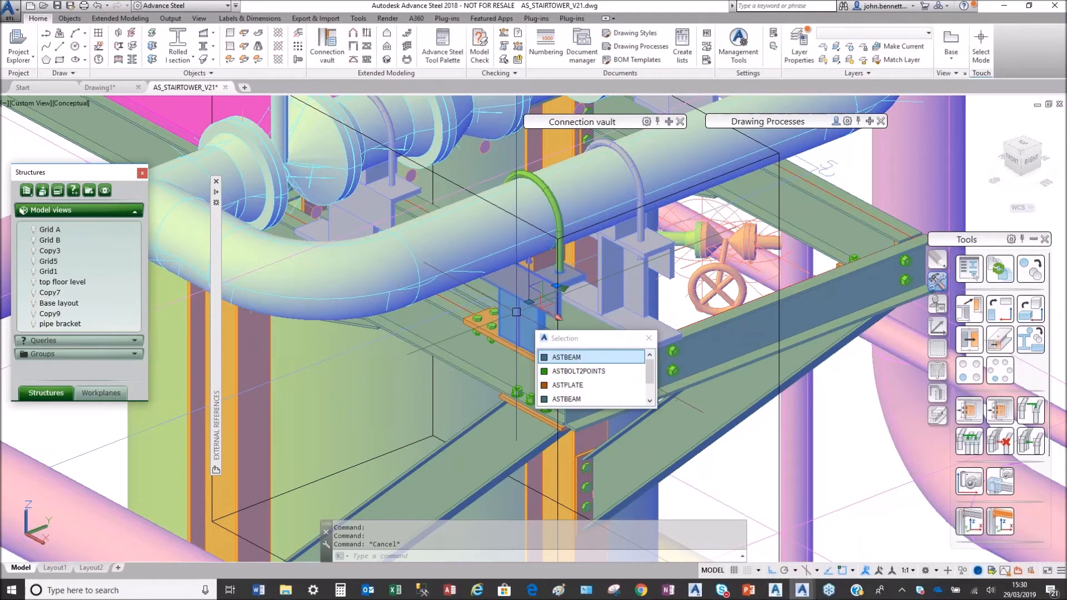
key(Escape)
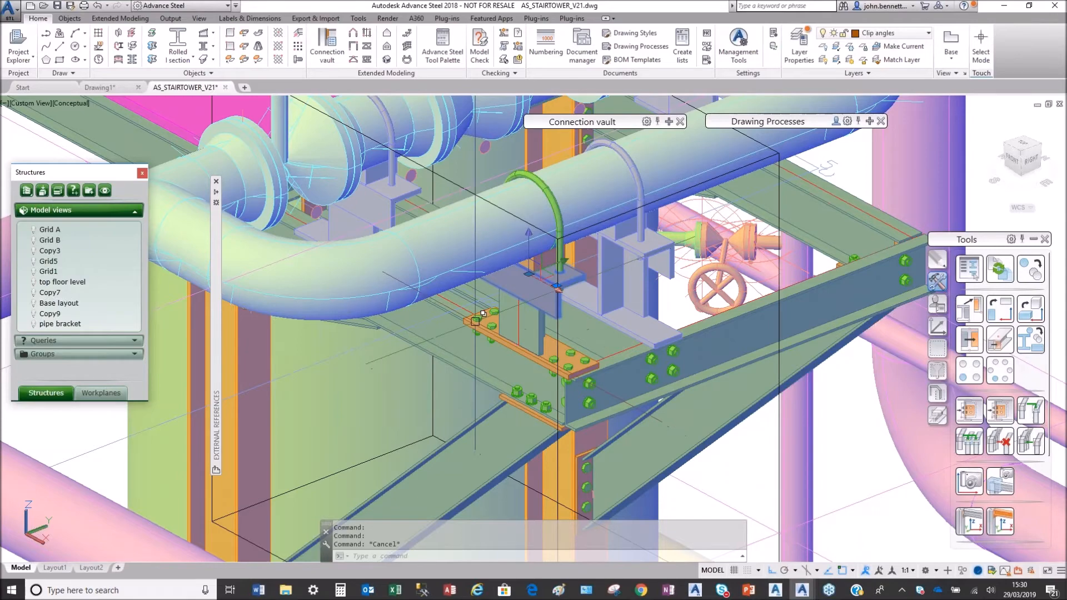
scroll(473, 300, up, 2)
scroll(474, 315, up, 3)
click(499, 309)
right_click(488, 317)
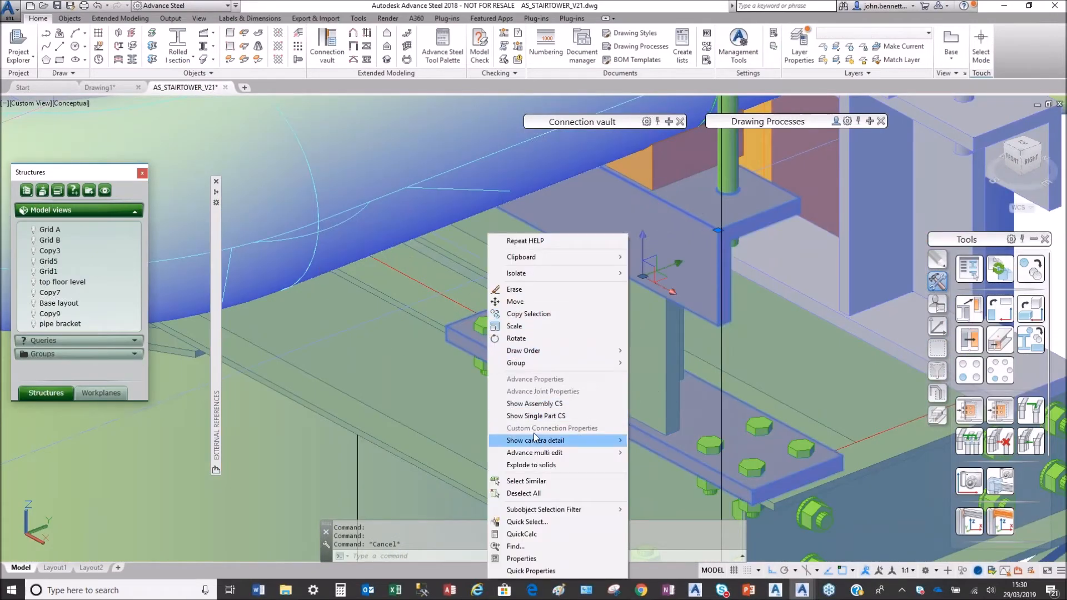
key(Escape)
key(Escape)
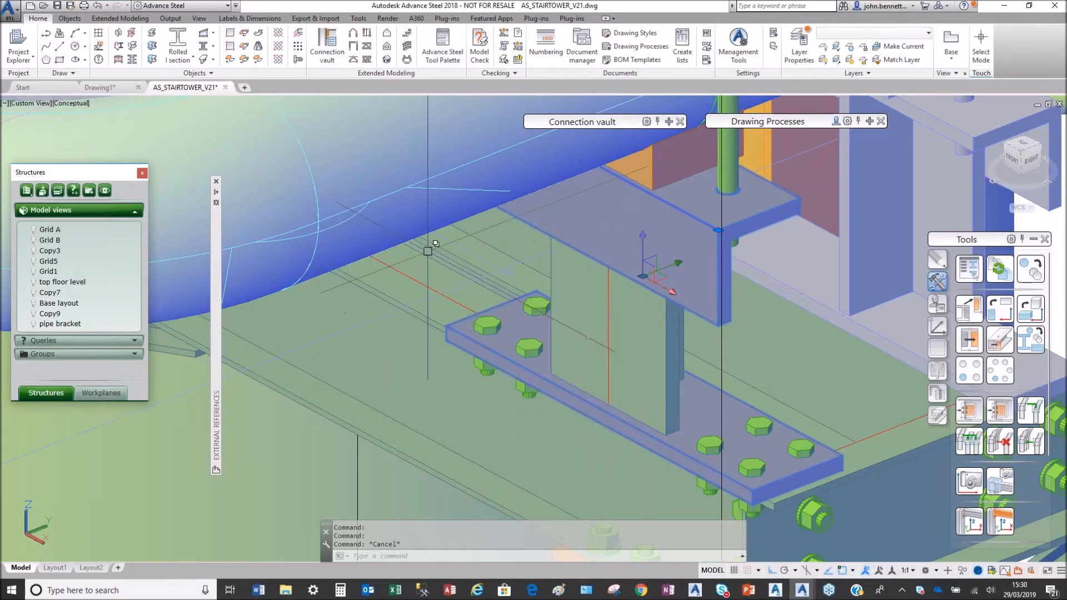
Review the full stair tower, the vessel and the pipe runs in one overall view.
scroll(470, 258, down, 5)
scroll(470, 258, down, 3)
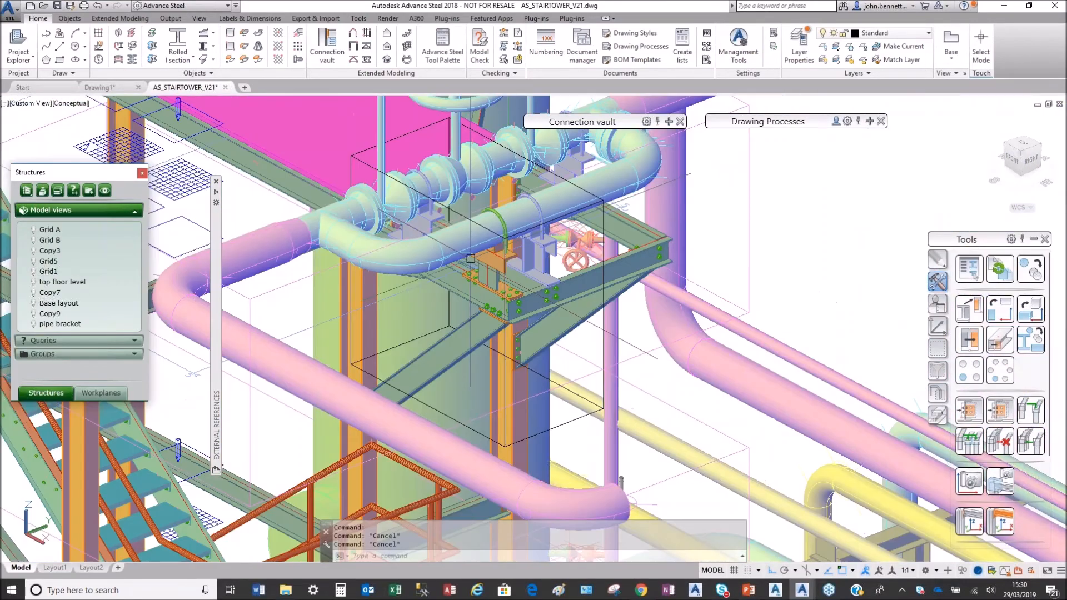
scroll(356, 280, down, 3)
middle_drag(356, 287, 563, 240)
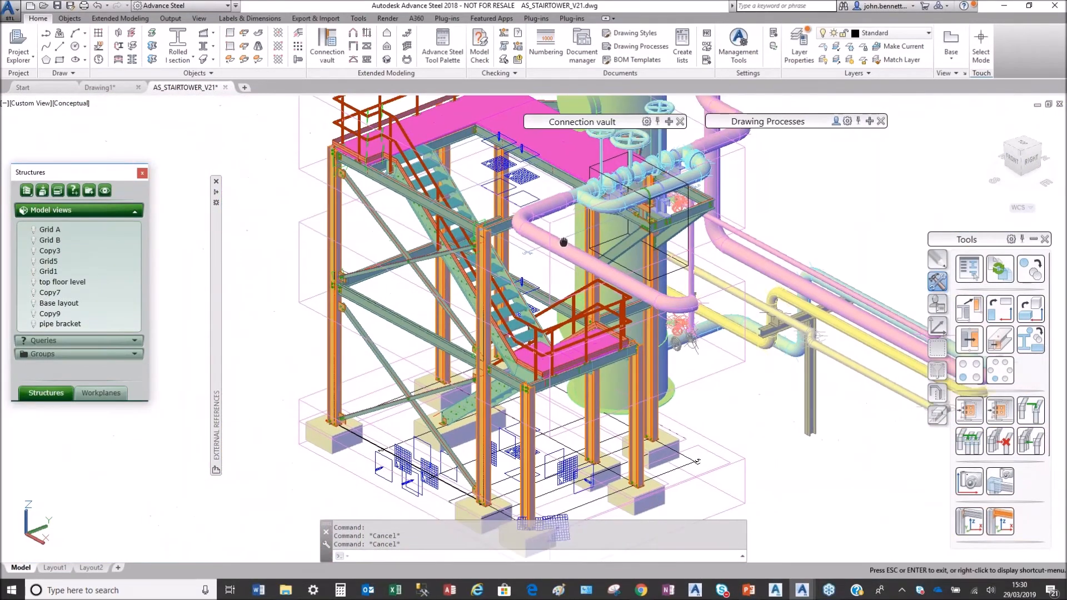
scroll(399, 305, down, 2)
shift+middle_drag(314, 318, 300, 316)
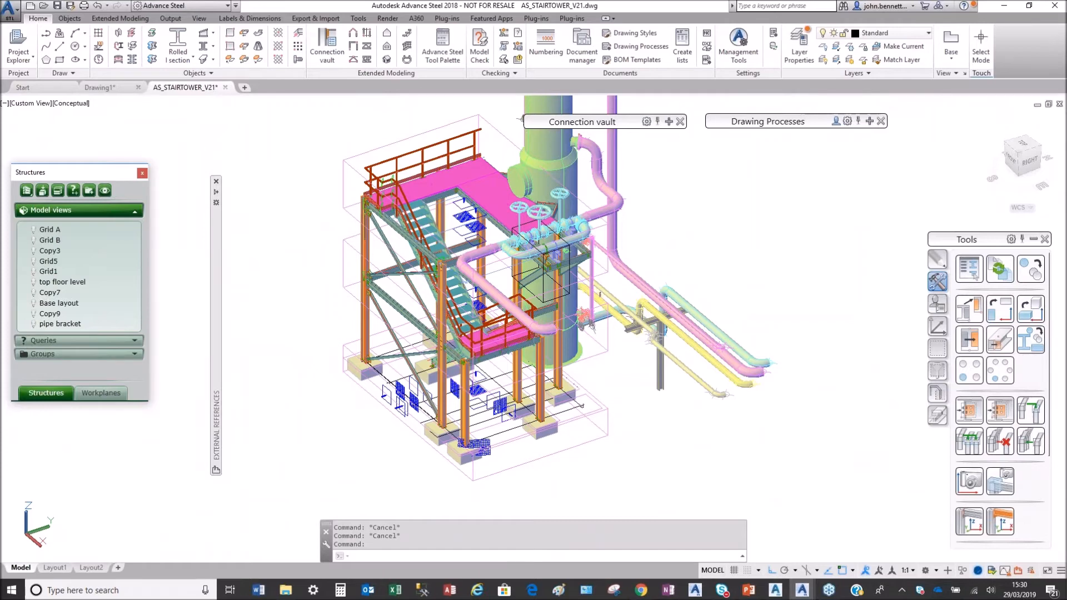
middle_drag(600, 192, 600, 192)
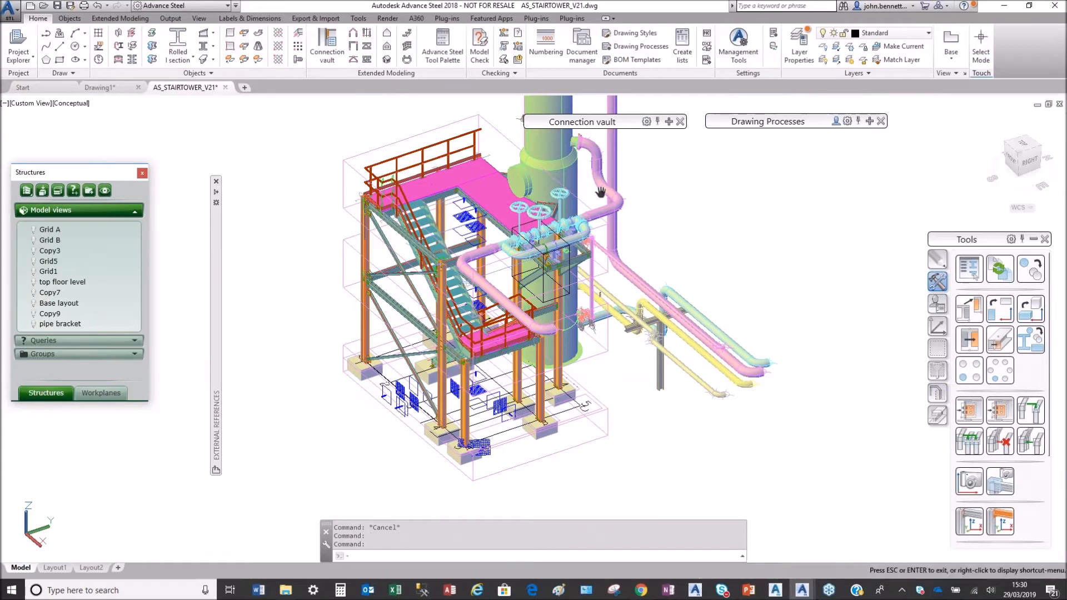
right_click(352, 213)
click(367, 225)
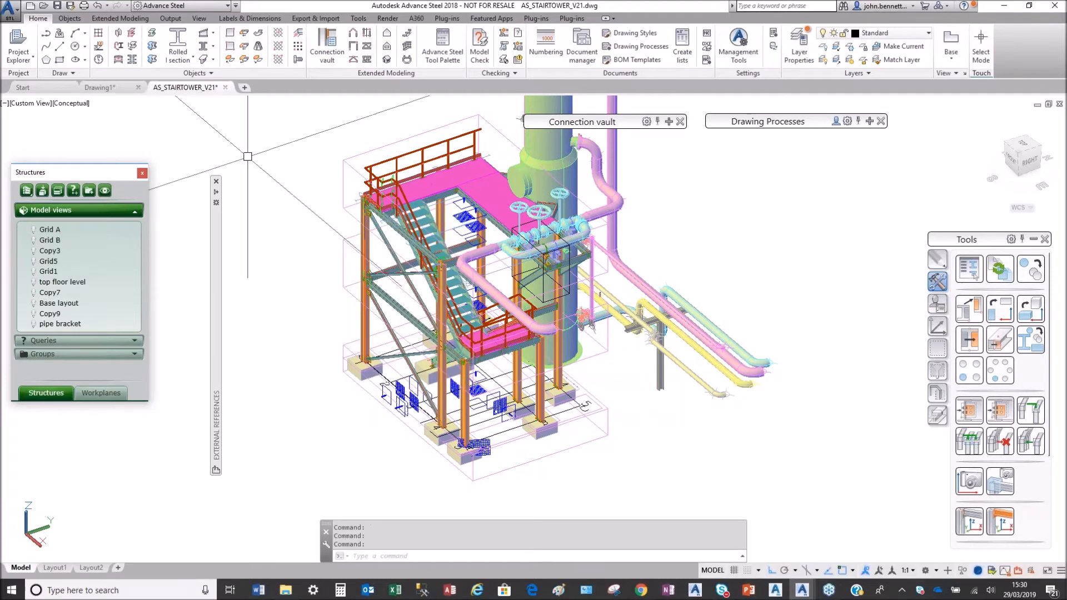
Start a new drawing from one of the listed templates.
click(25, 87)
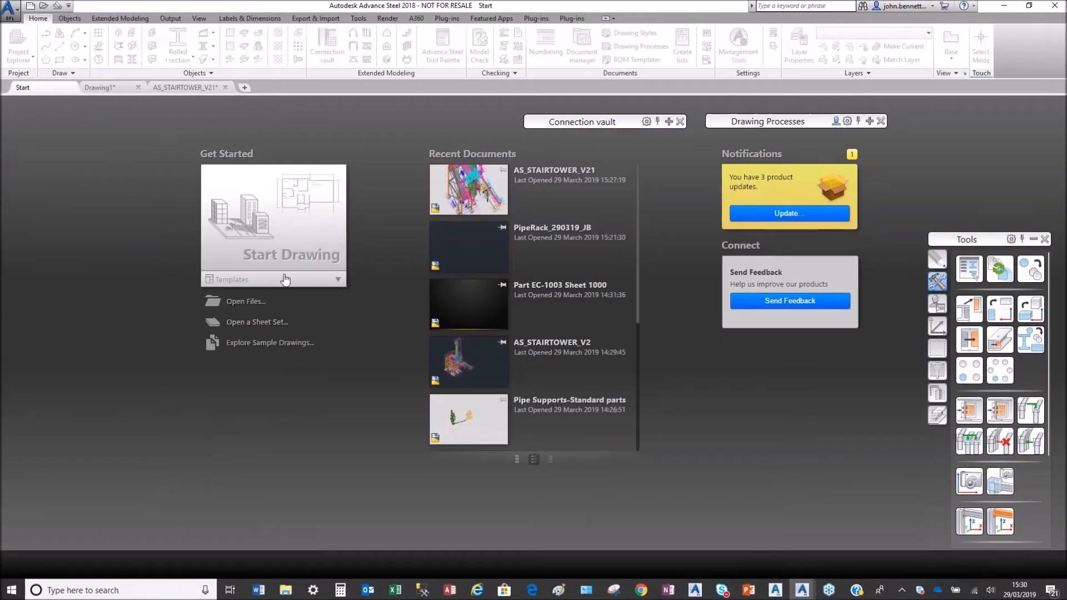
click(271, 280)
click(246, 324)
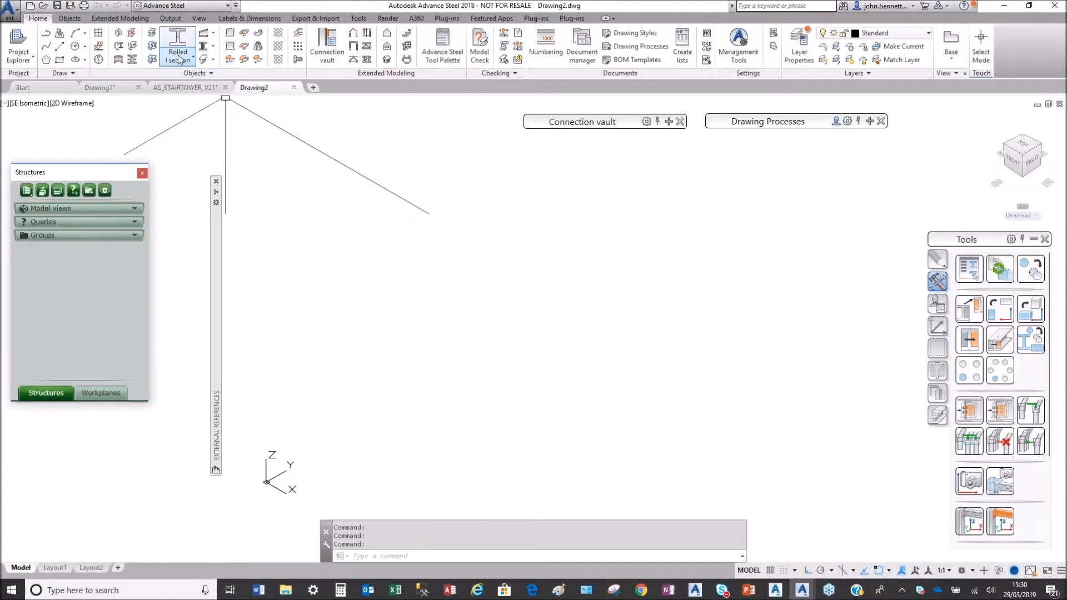
Place a rolled I-section beam starting at 0,0,0 and running 30' along the negative X direction with Ortho on.
click(179, 60)
click(183, 82)
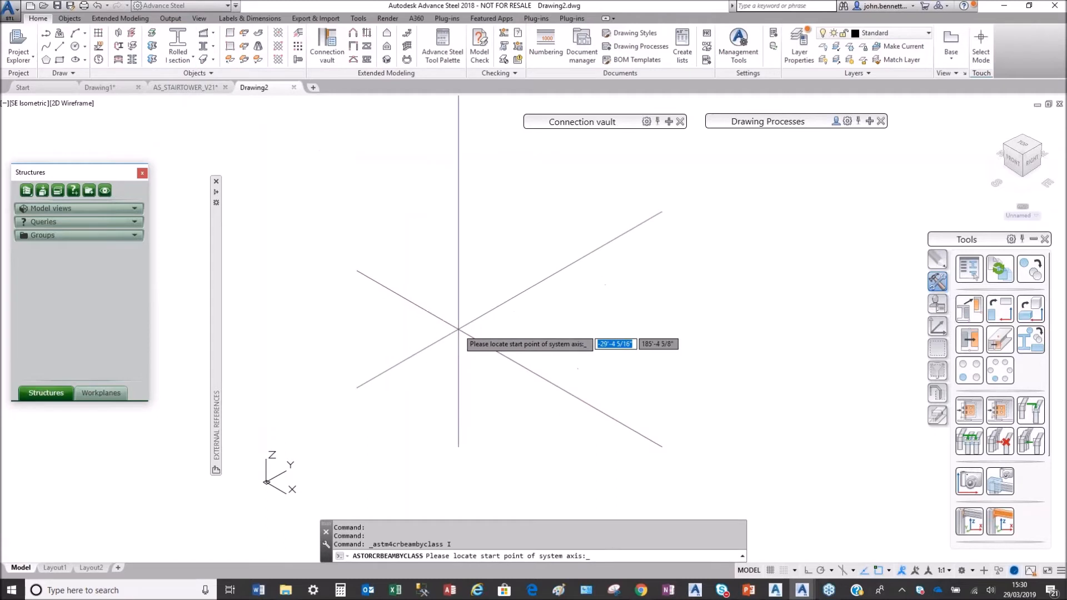
text(0,0,0)
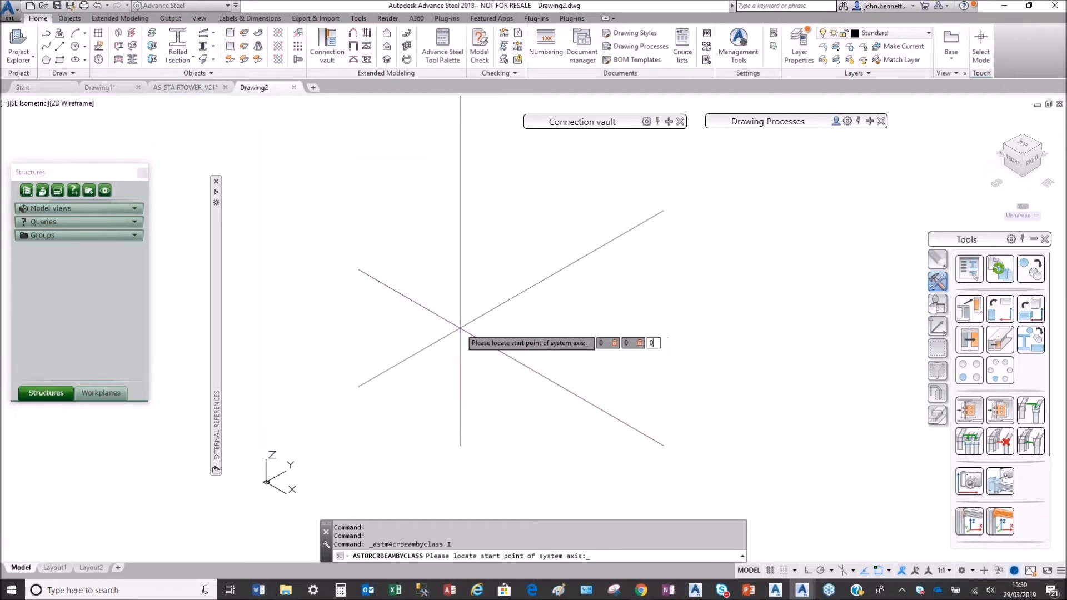
key(Return)
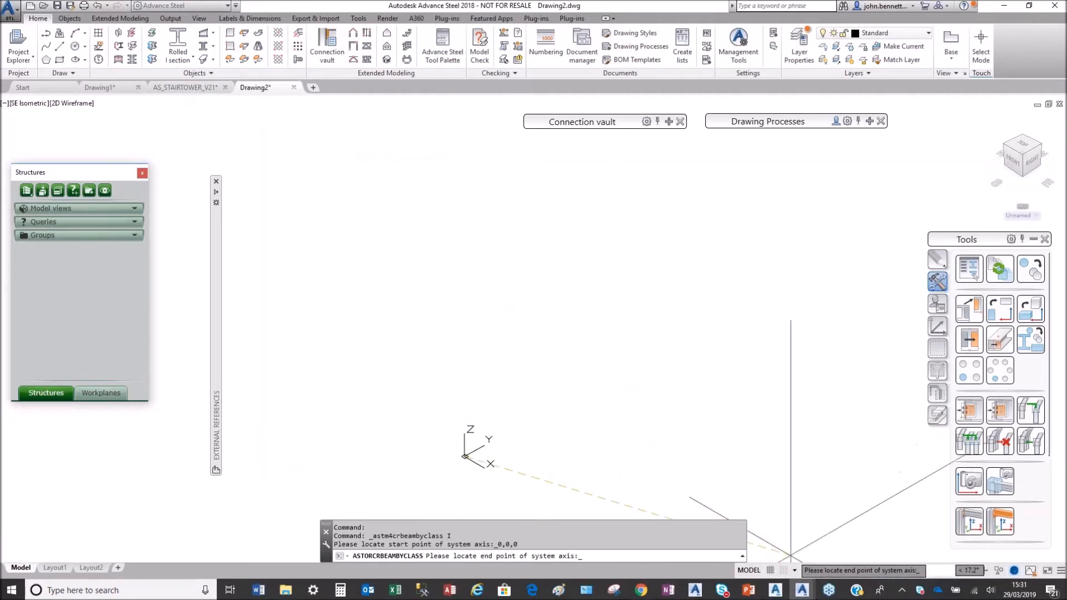
click(807, 570)
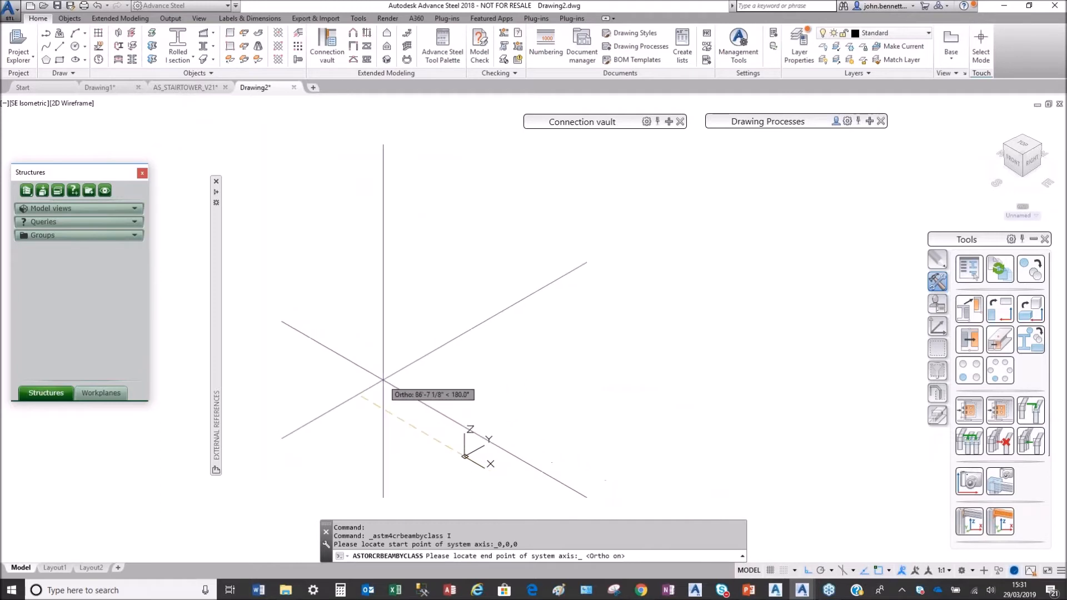
text(30)
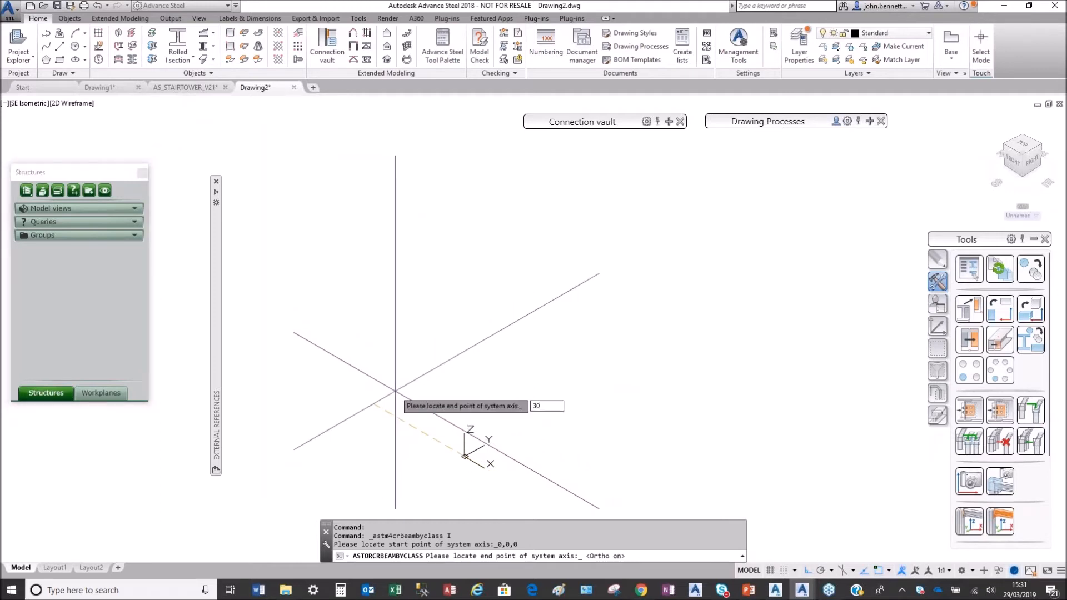
key(Return)
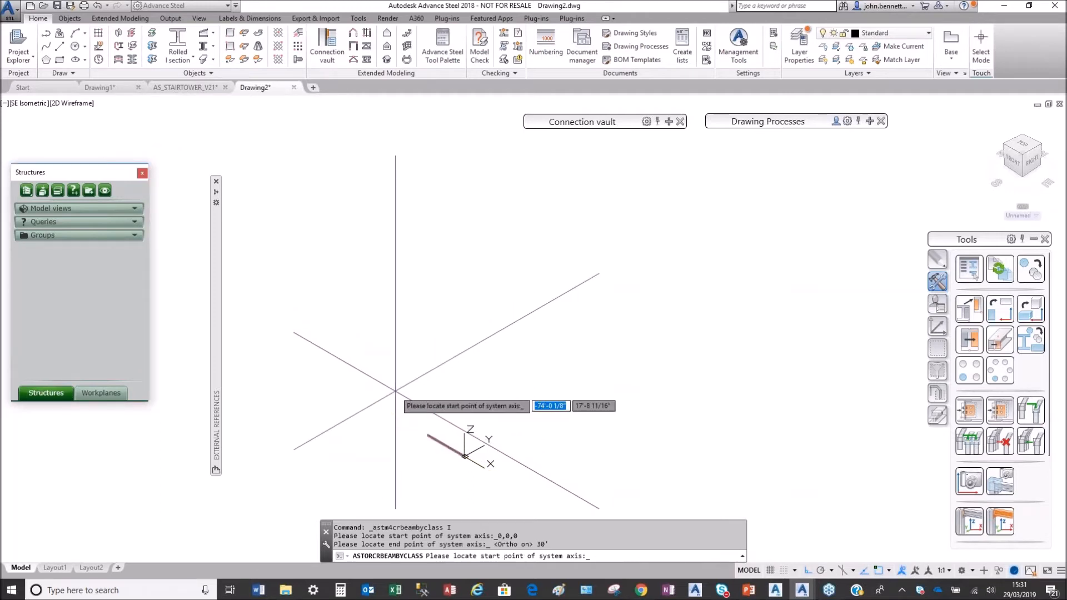
key(Return)
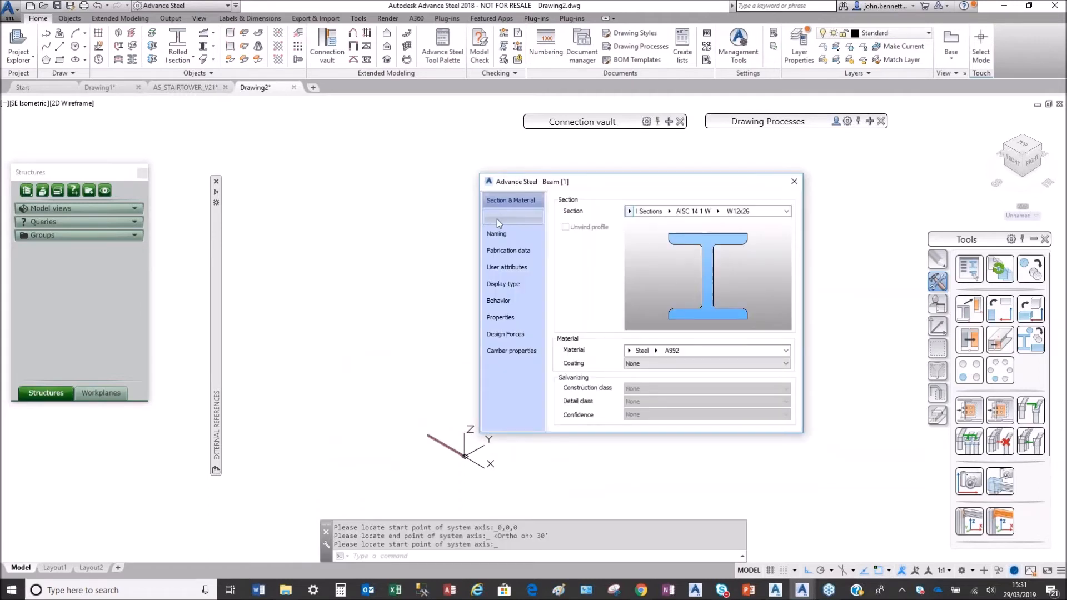
Check the new beam's positioning settings and examine its end profile at the origin.
click(497, 219)
scroll(439, 422, up, 5)
middle_drag(434, 389, 367, 340)
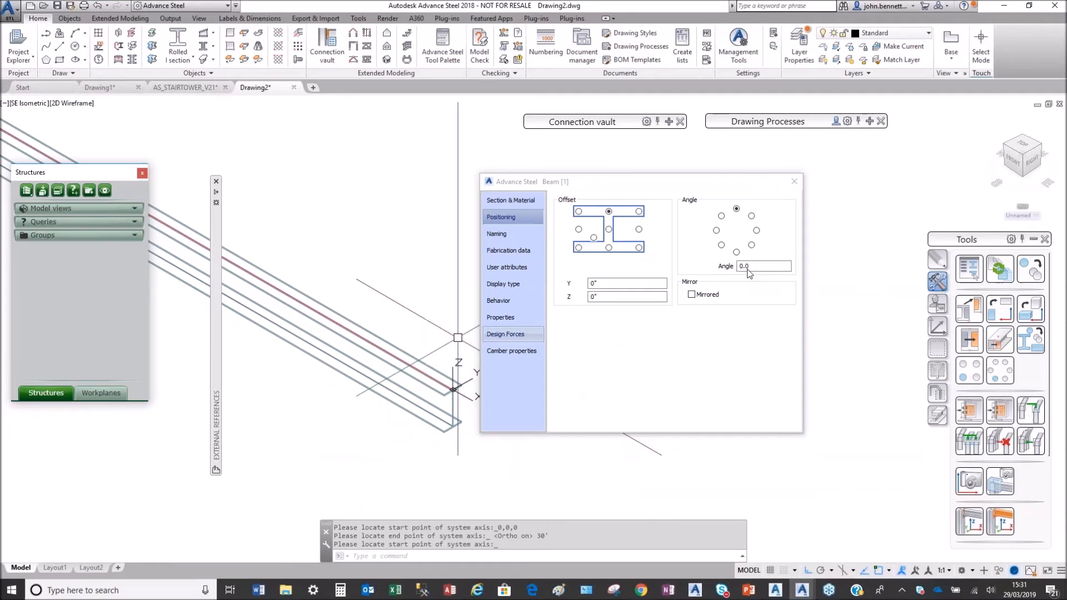
click(793, 182)
middle_drag(399, 397, 481, 380)
scroll(503, 369, up, 6)
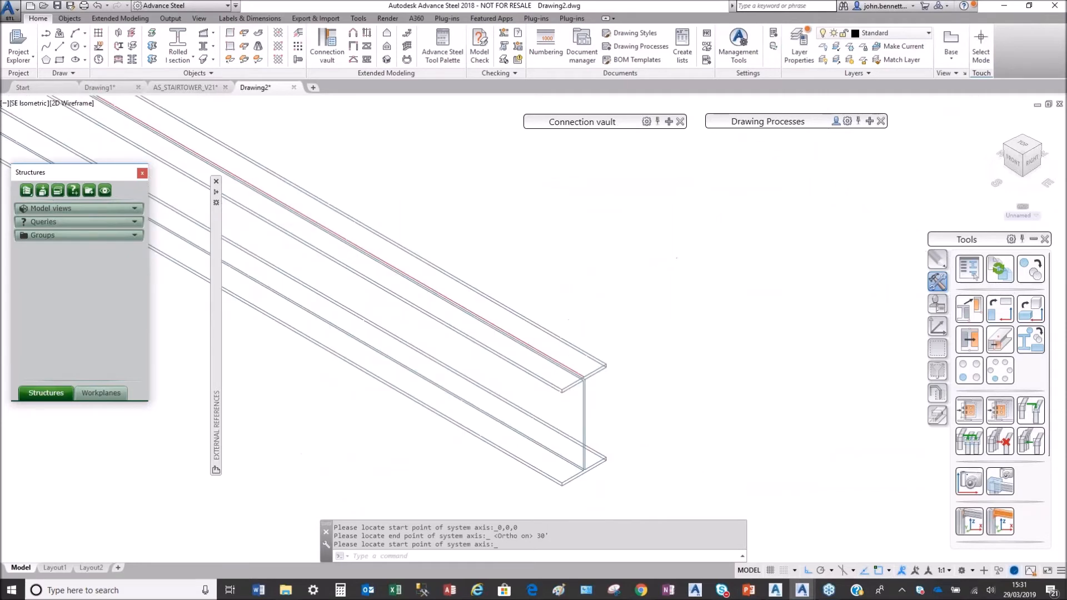
scroll(518, 332, down, 2)
middle_drag(518, 332, 455, 309)
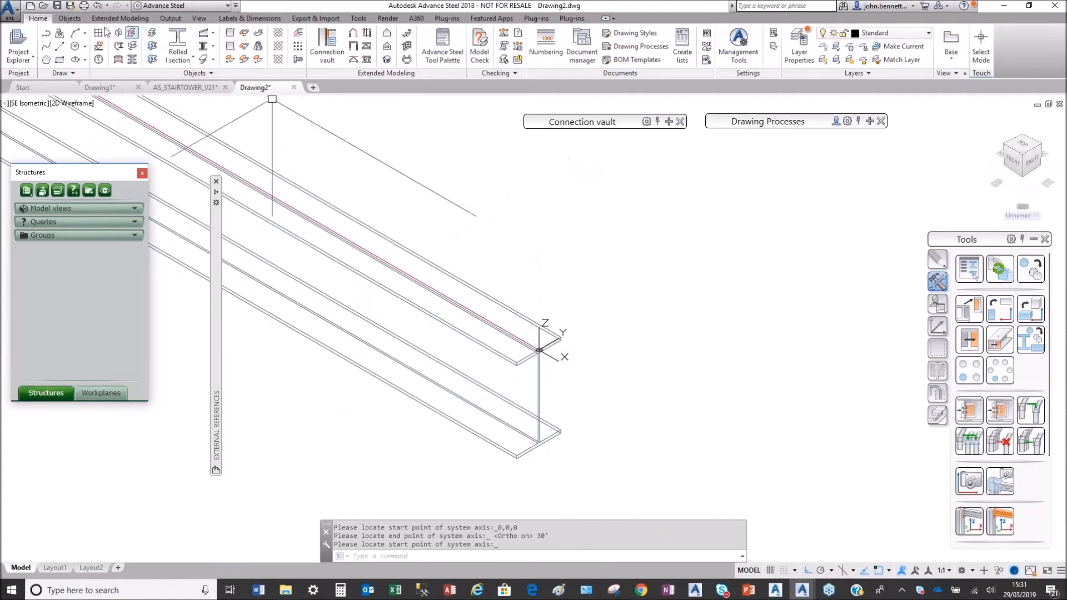
Look through the recent documents for the pipe support drawings, previewing Pipe Supports-Standard parts.dwg.
click(18, 15)
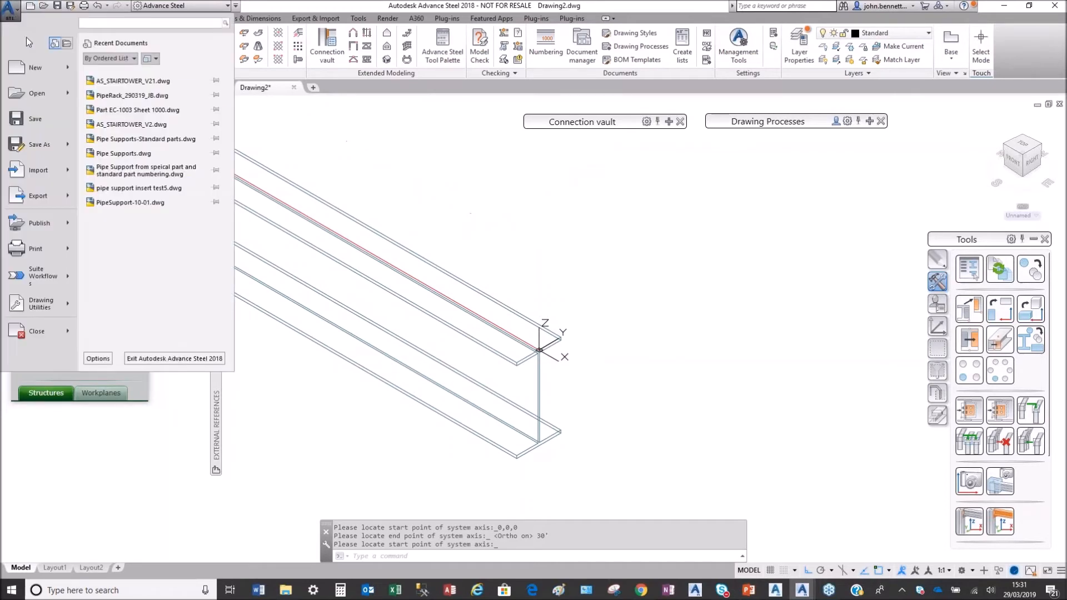
mouse_move(127, 154)
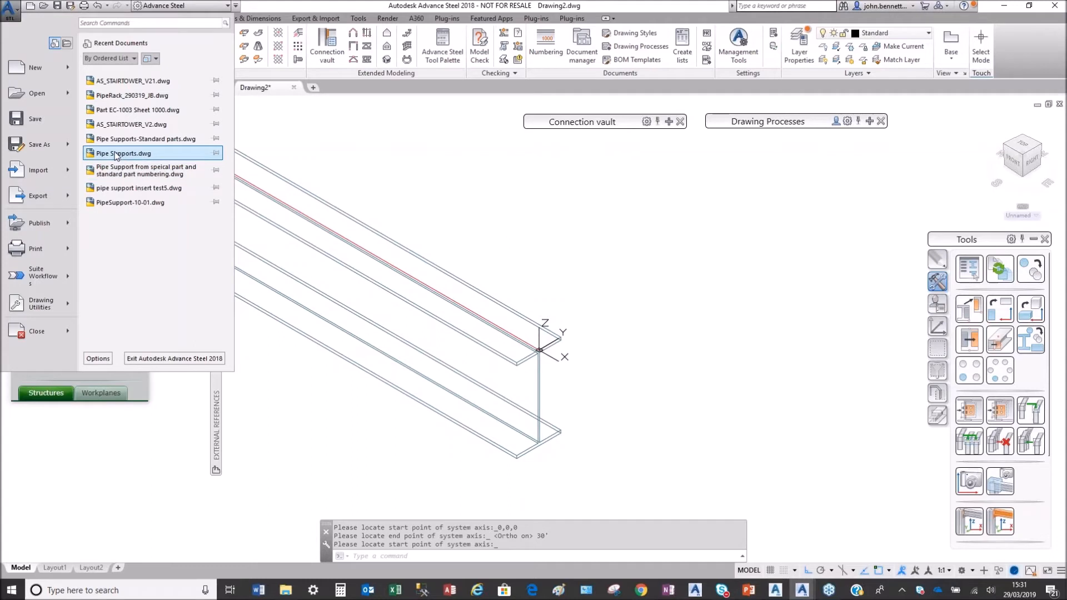
mouse_move(122, 186)
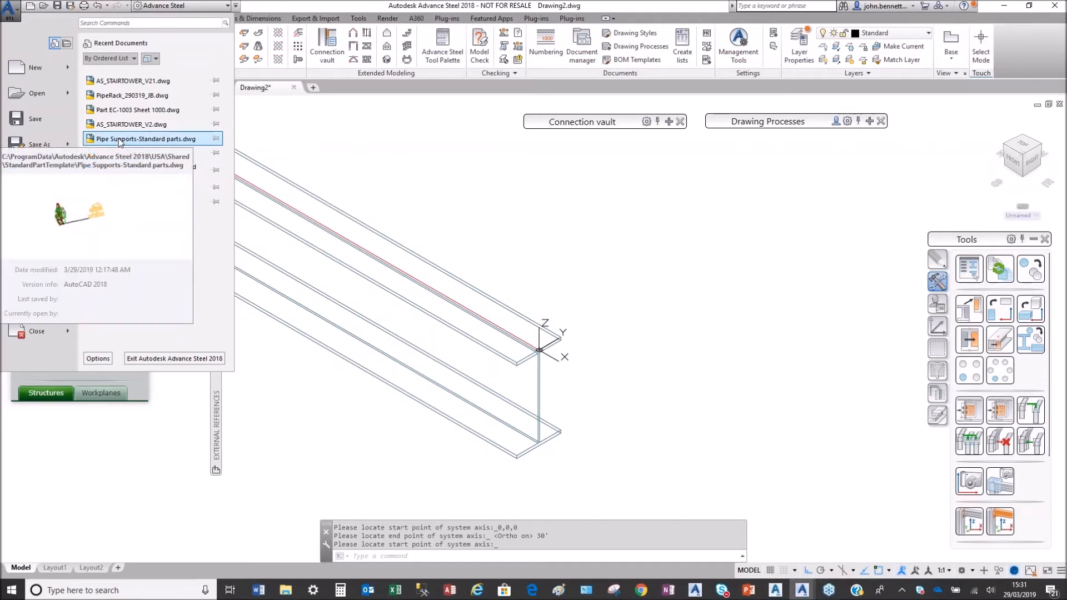
click(429, 212)
click(422, 210)
click(405, 200)
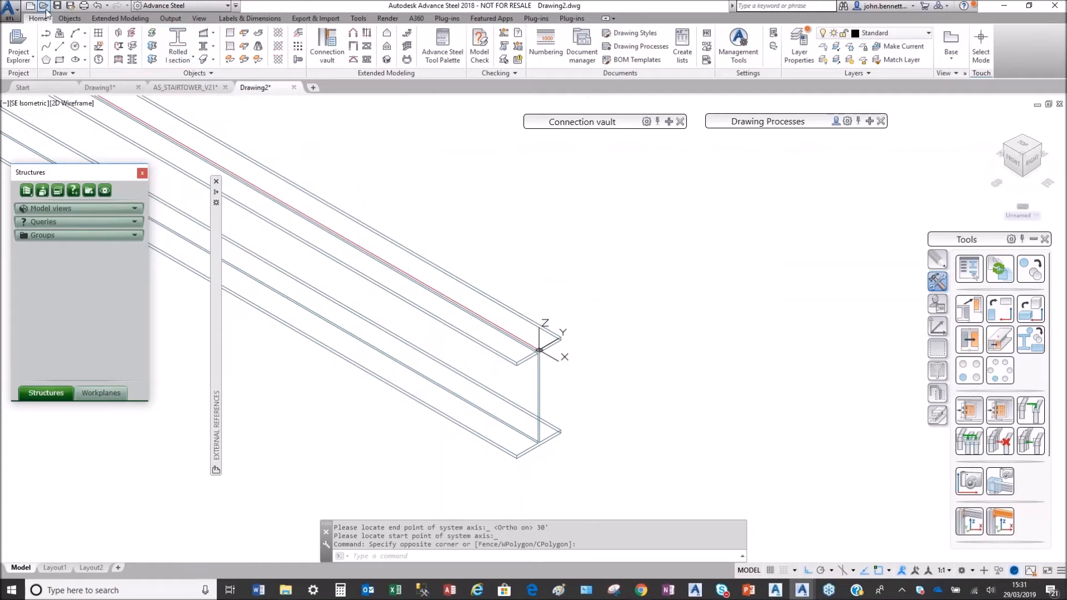
Browse to the AS_STRUCTURAL_NATIVE folder for a drawing to open.
key(ctrl+o)
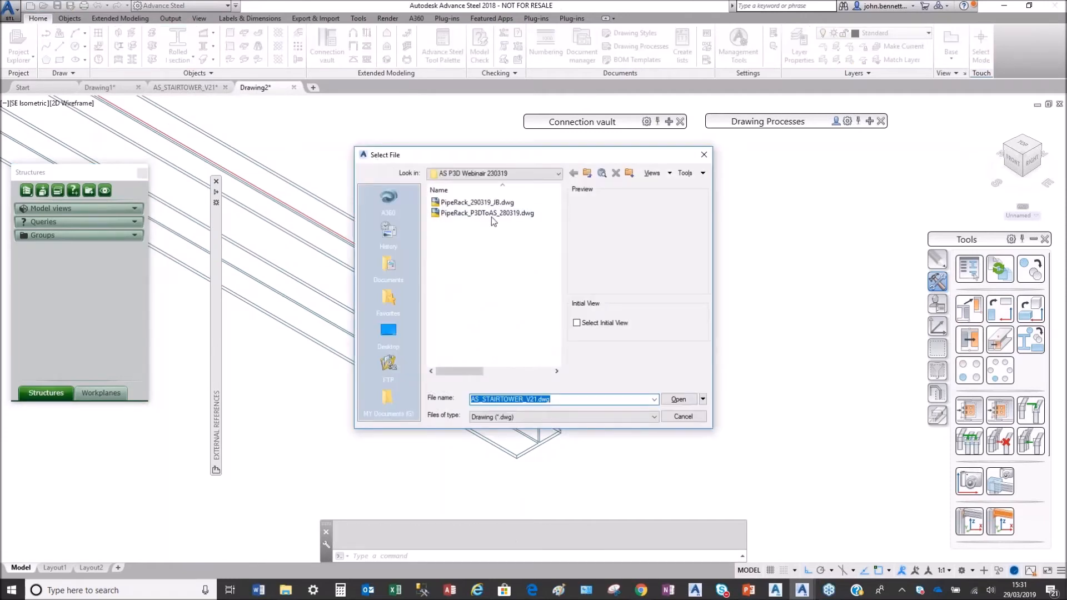
click(587, 173)
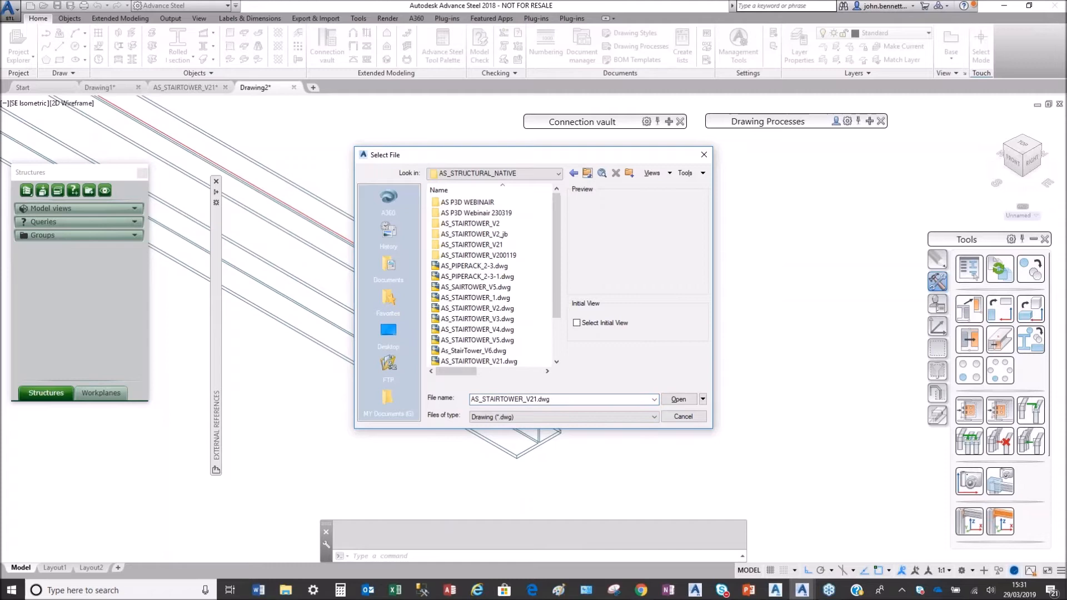
Inspect the pipe support block in PipeSupport-10-01.dwg from the P3D Special Parts Source folder and close that drawing.
click(388, 399)
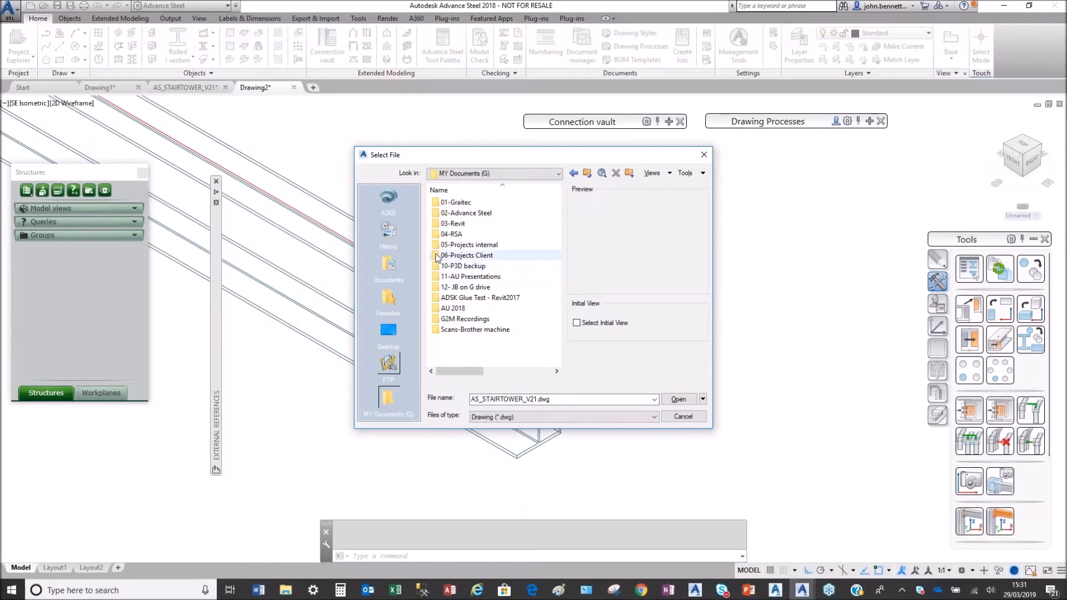
double_click(437, 245)
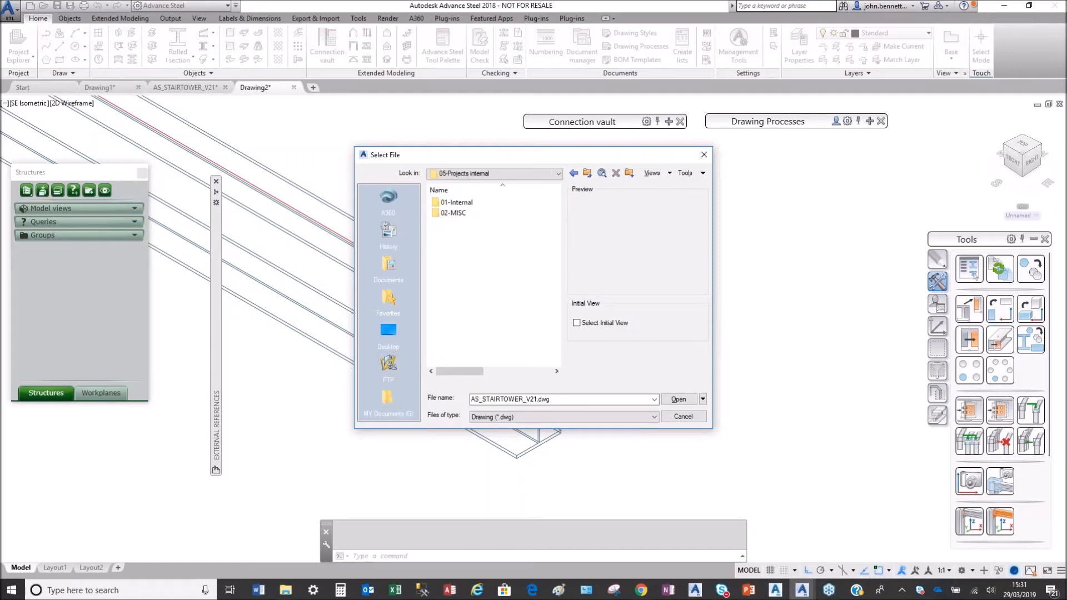
double_click(437, 204)
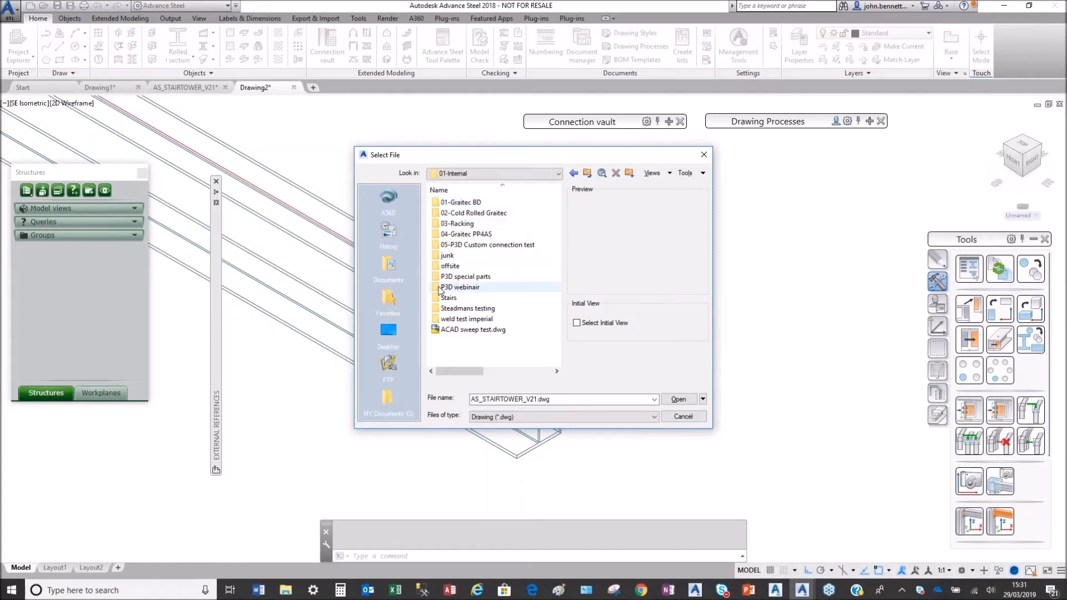
double_click(451, 276)
double_click(440, 203)
click(446, 215)
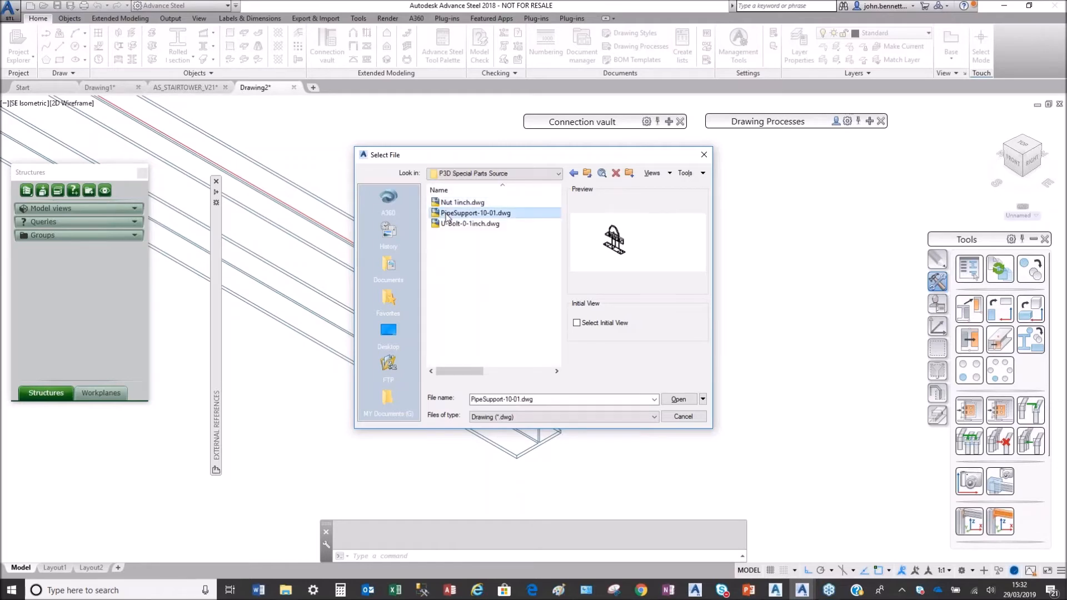
click(678, 400)
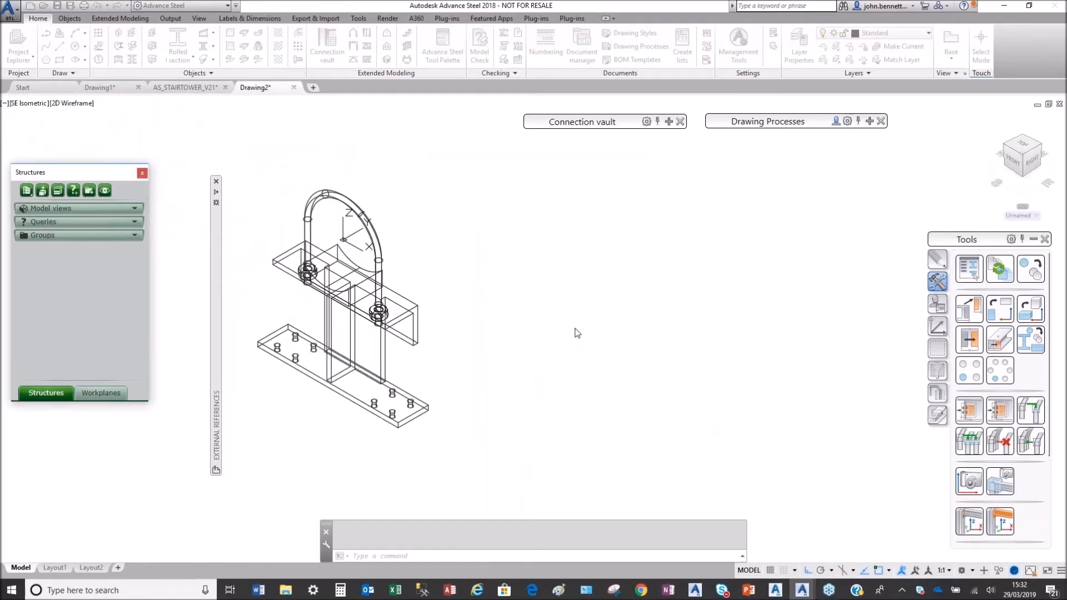
click(397, 315)
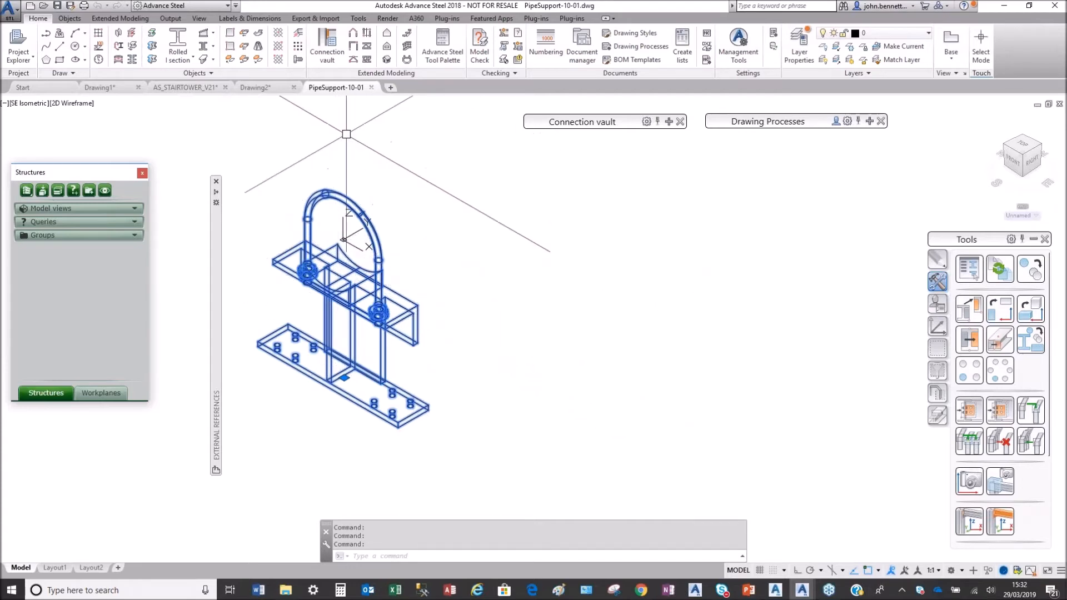
click(371, 87)
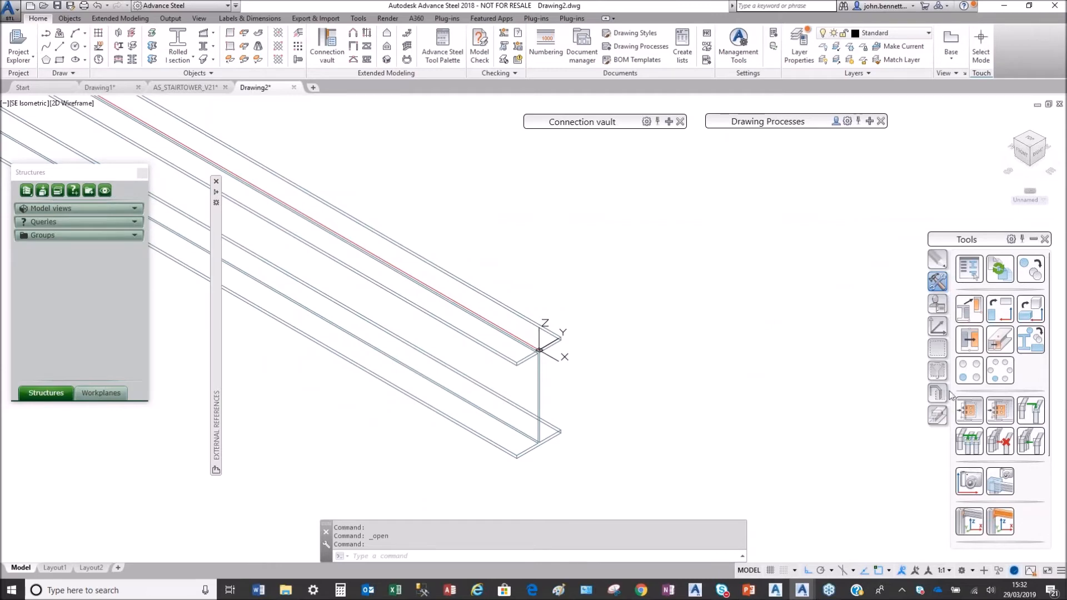
Insert a special part with its central point in the empty space beside the beam's end.
scroll(959, 453, down, 3)
click(967, 457)
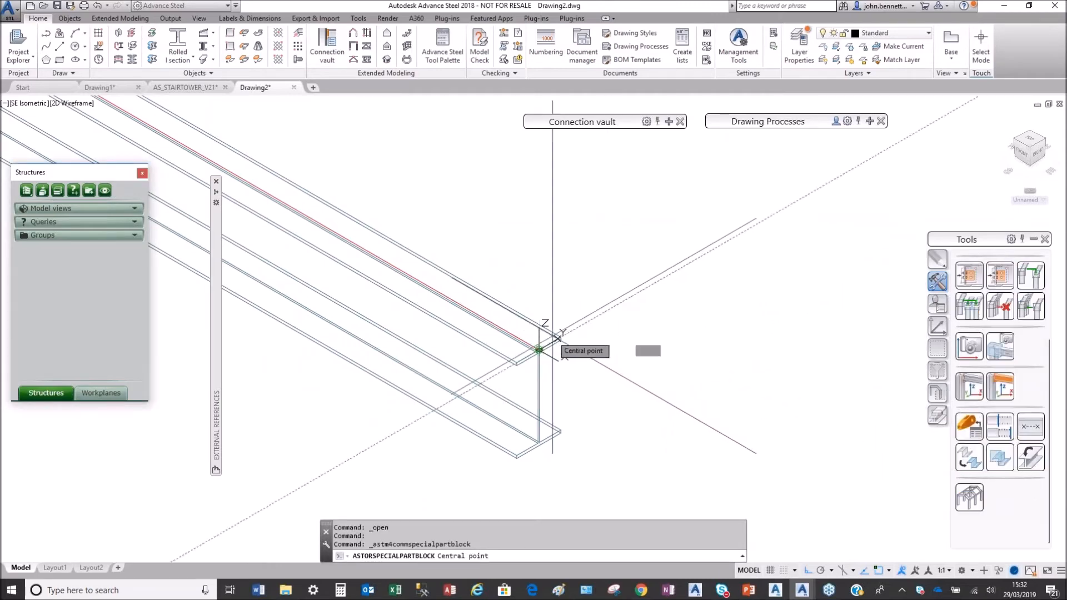
click(685, 229)
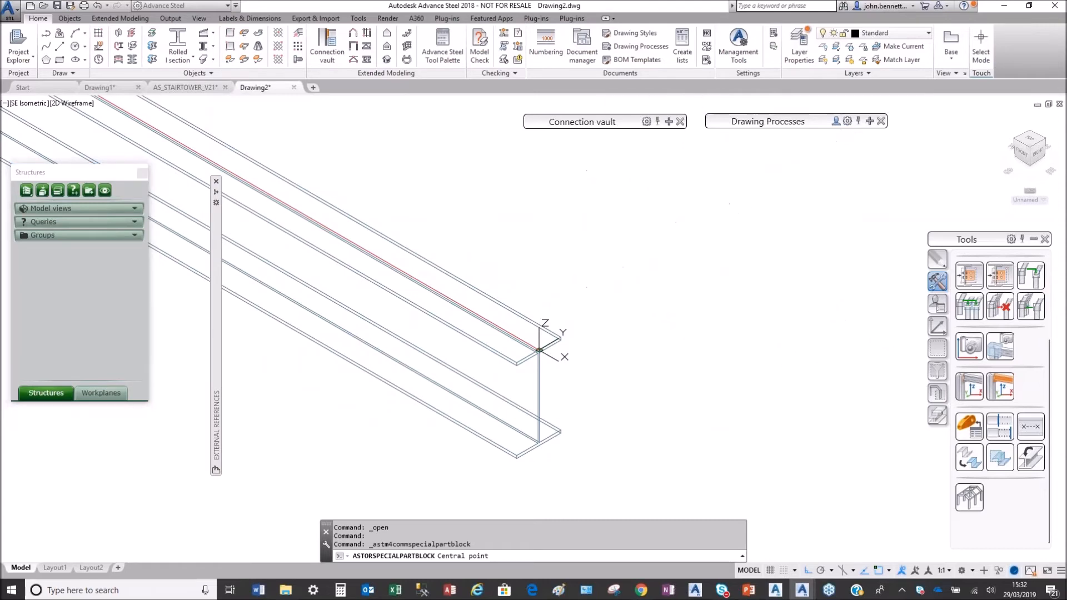
click(614, 318)
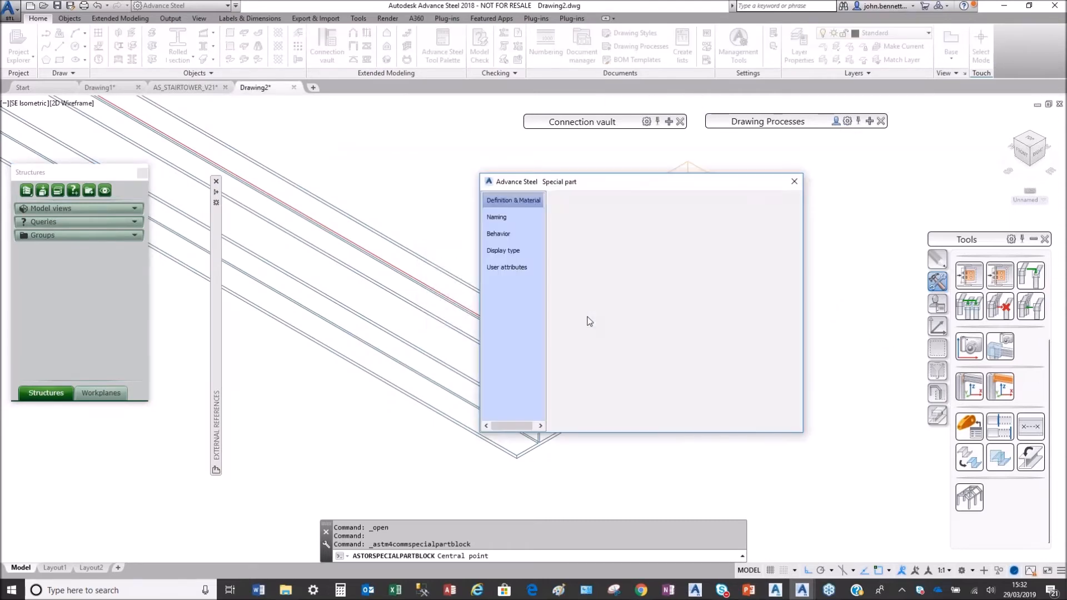
Load PipeSupport-10-01.dwg from the P3D Special Parts Source folder as the special part's block.
click(770, 207)
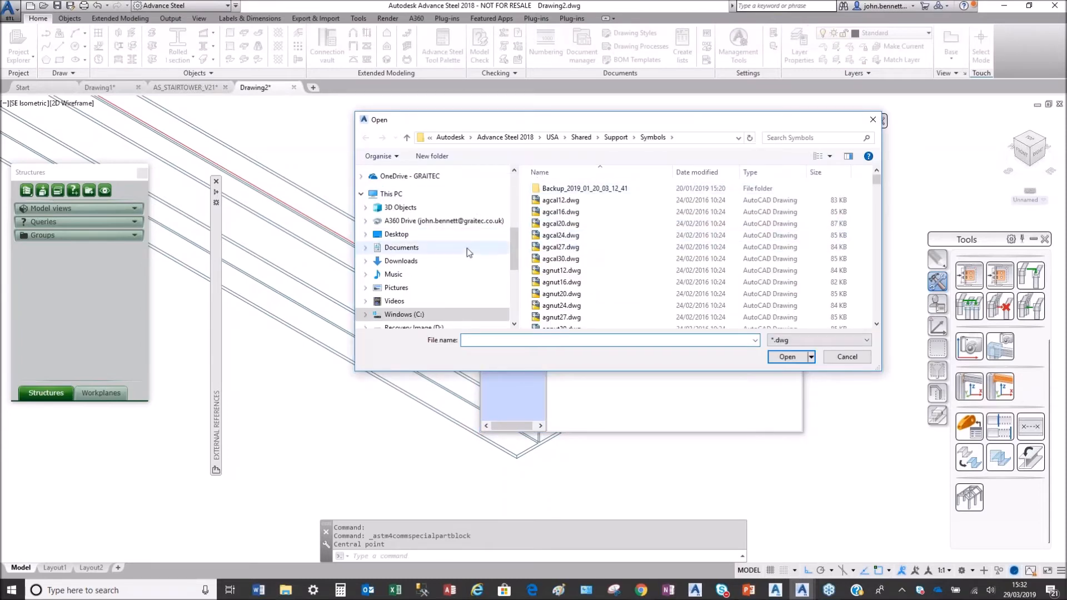
drag(516, 255, 514, 282)
click(409, 253)
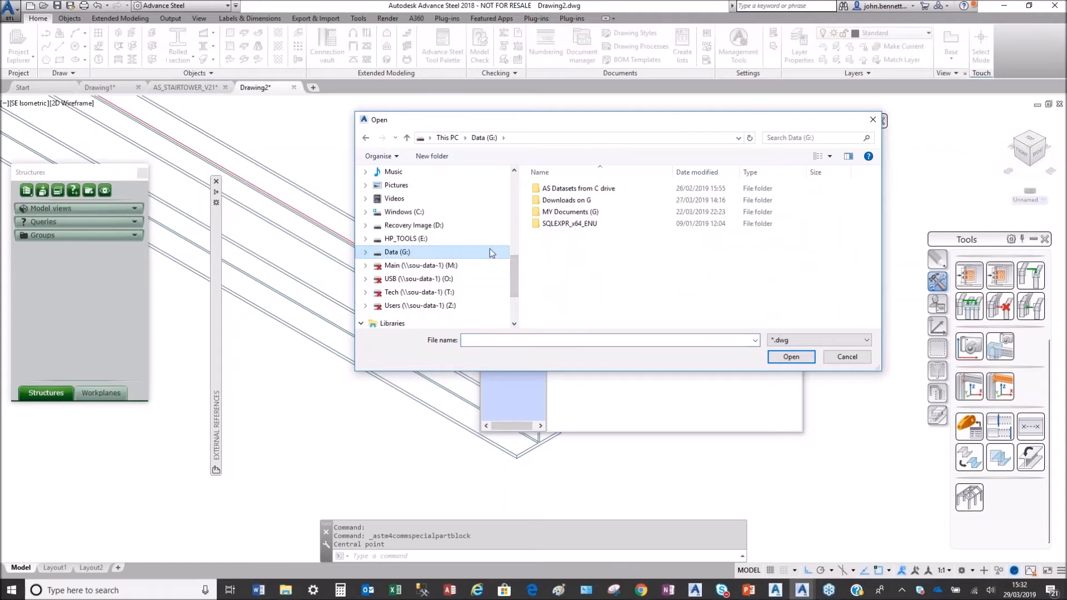
click(560, 216)
double_click(559, 216)
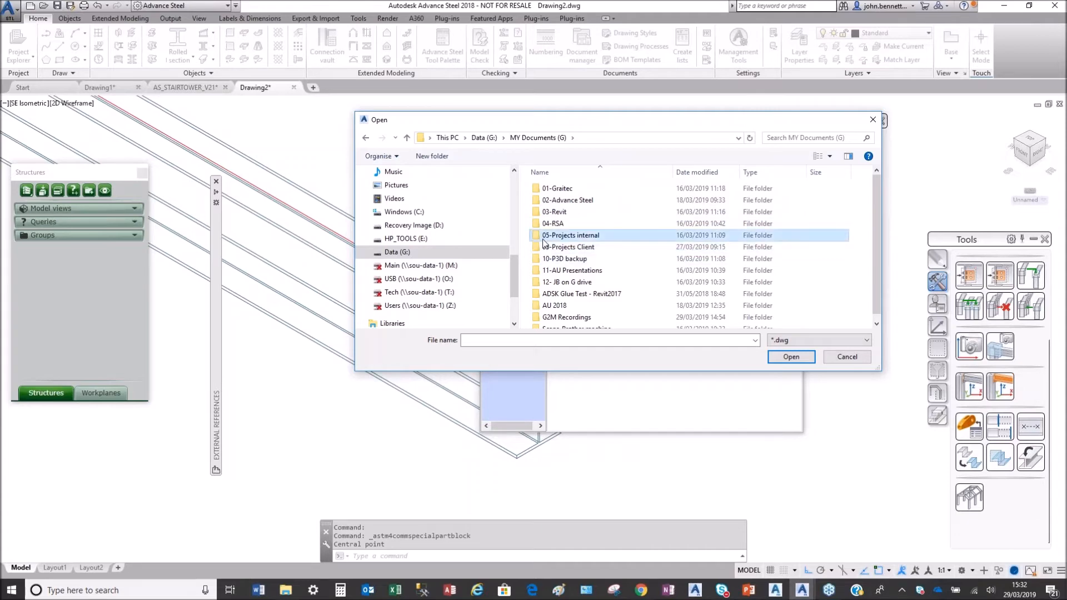
double_click(546, 235)
double_click(543, 189)
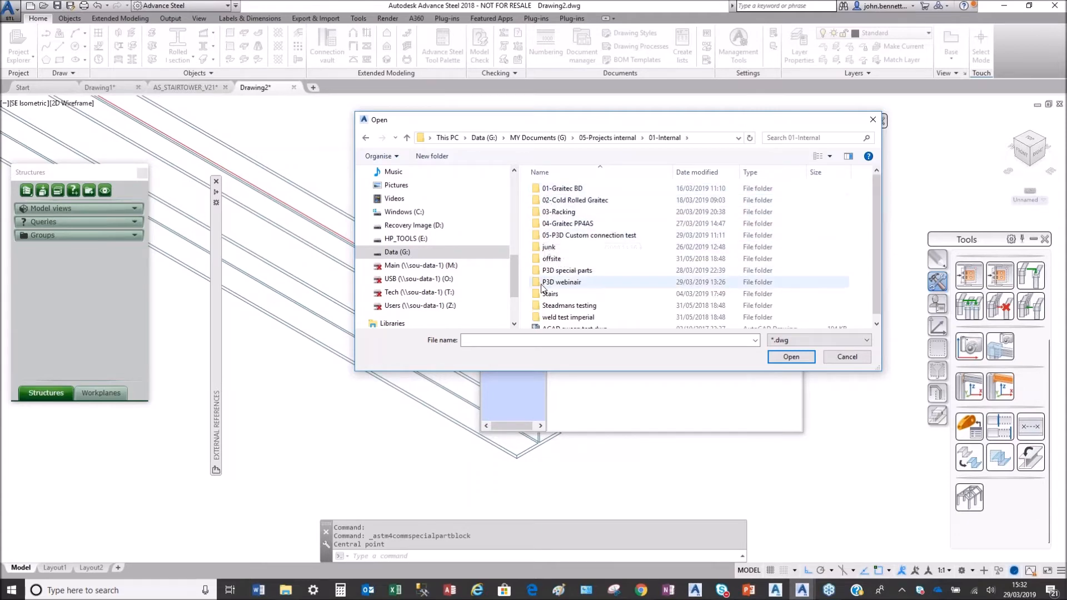
double_click(558, 270)
double_click(553, 190)
click(578, 200)
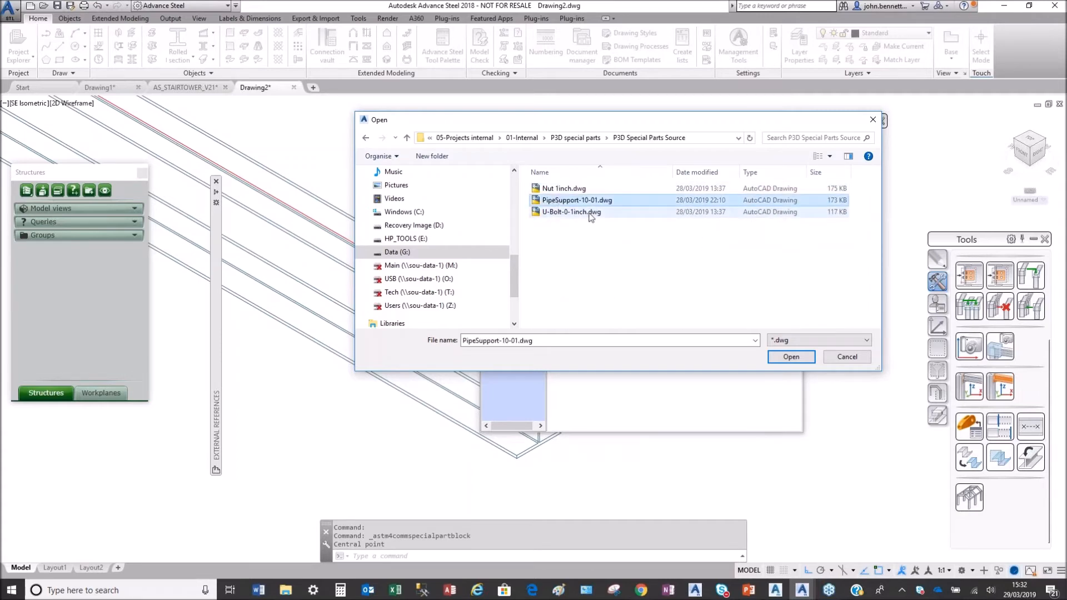
click(790, 357)
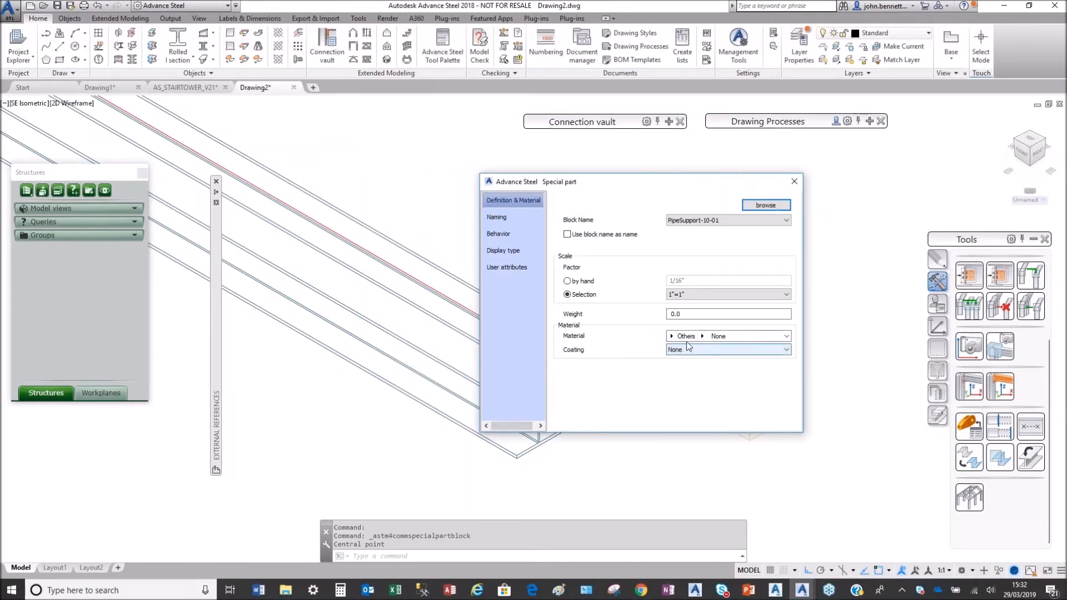
Set the special part's material to Steel A36.
click(704, 337)
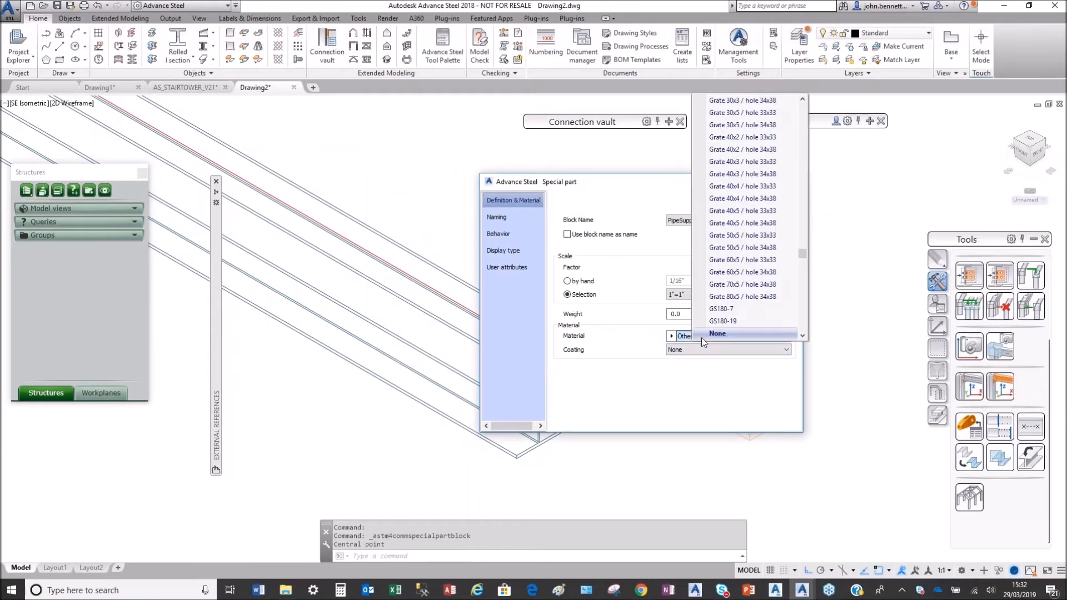
drag(802, 255, 805, 276)
click(672, 336)
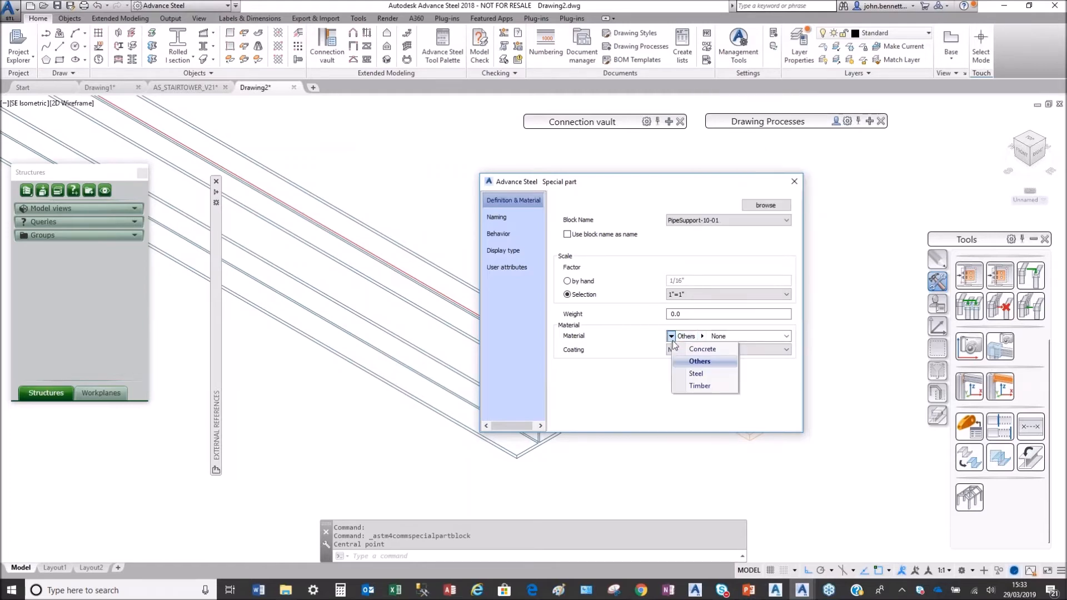
click(688, 370)
click(739, 335)
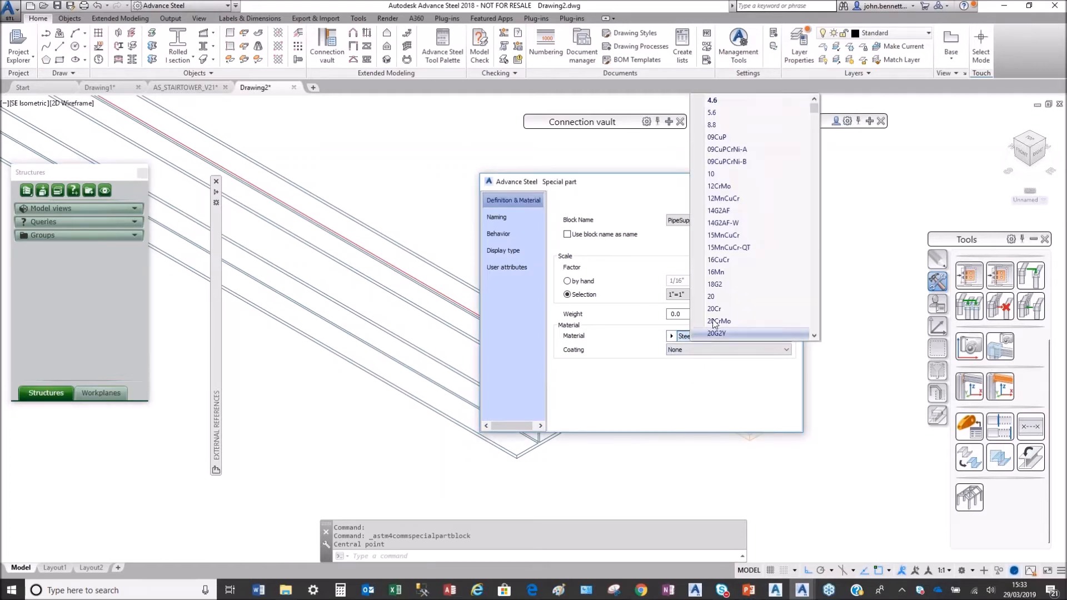
drag(813, 111, 799, 152)
click(759, 174)
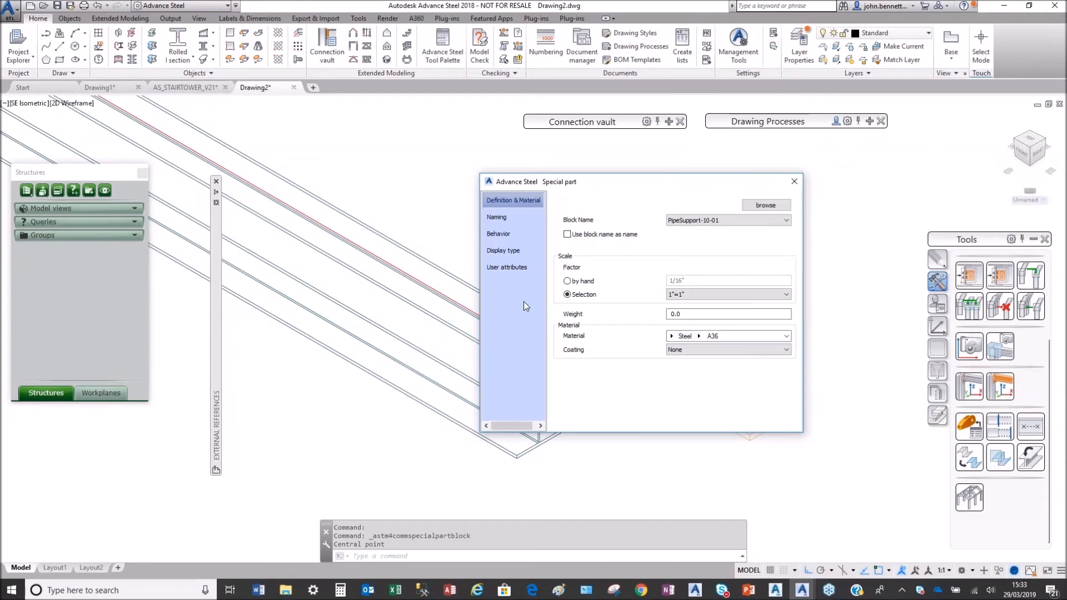
Set the special part's model role to Solid objects and enable using the block name as its name.
click(491, 218)
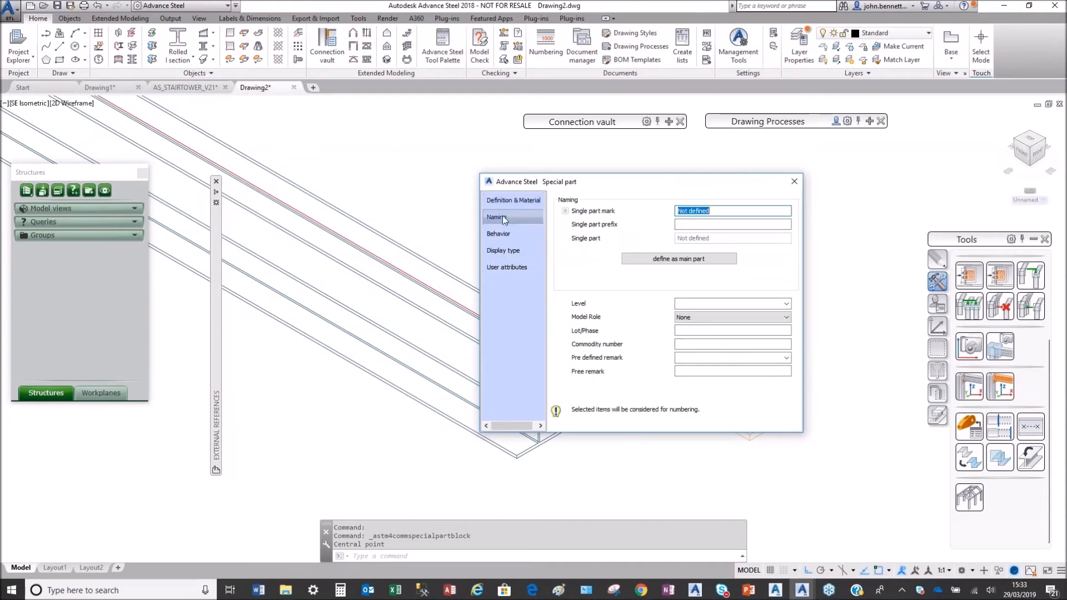
click(687, 318)
click(696, 358)
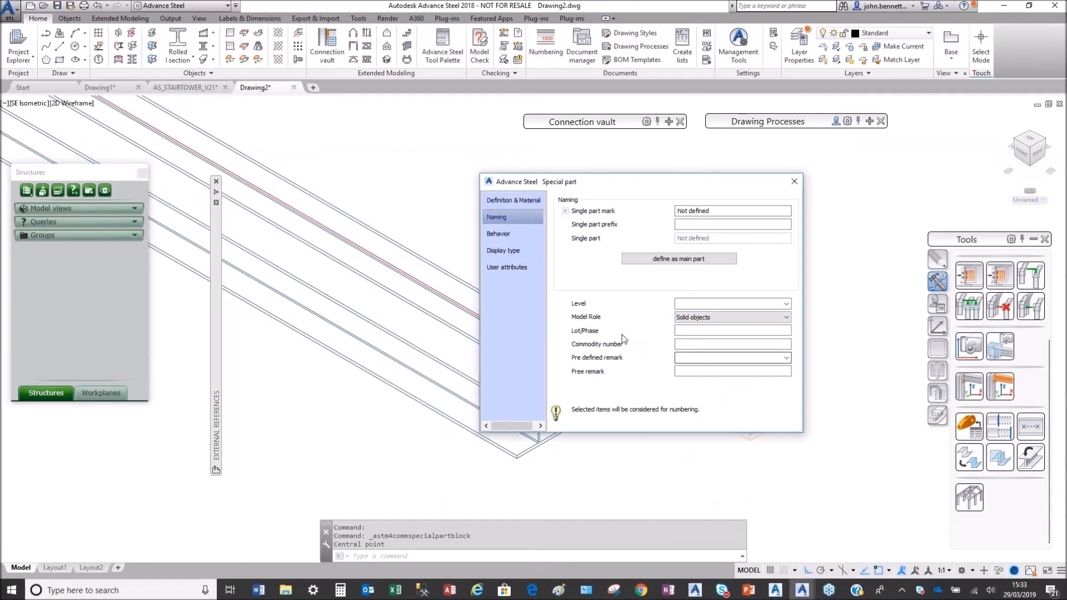
click(507, 201)
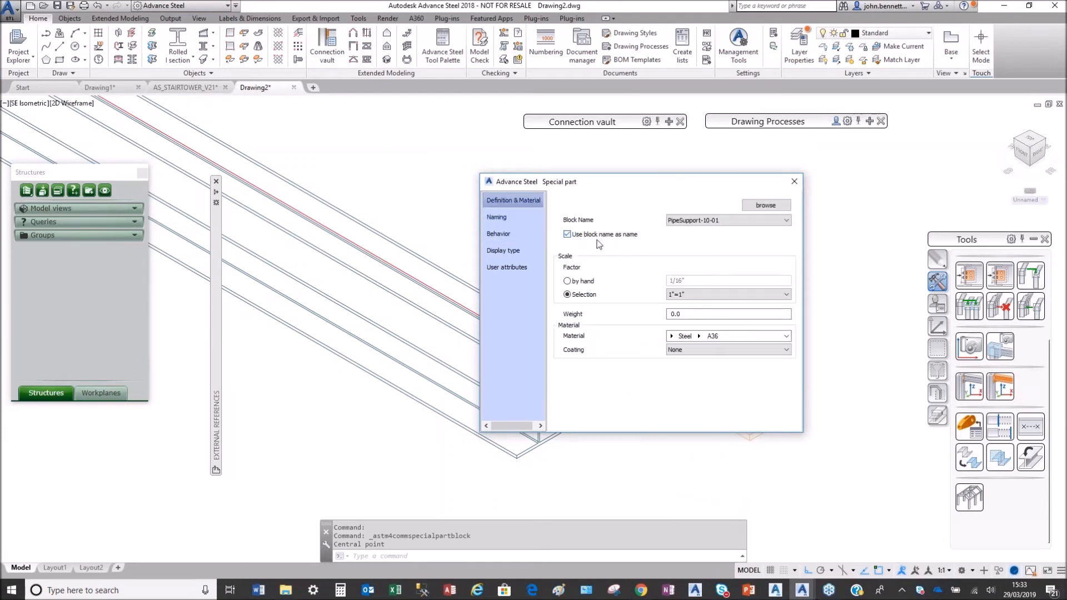
Copy the free remark PipeSupport-10-01 into the commodity number and close the special part properties.
click(503, 216)
click(706, 371)
right_click(687, 373)
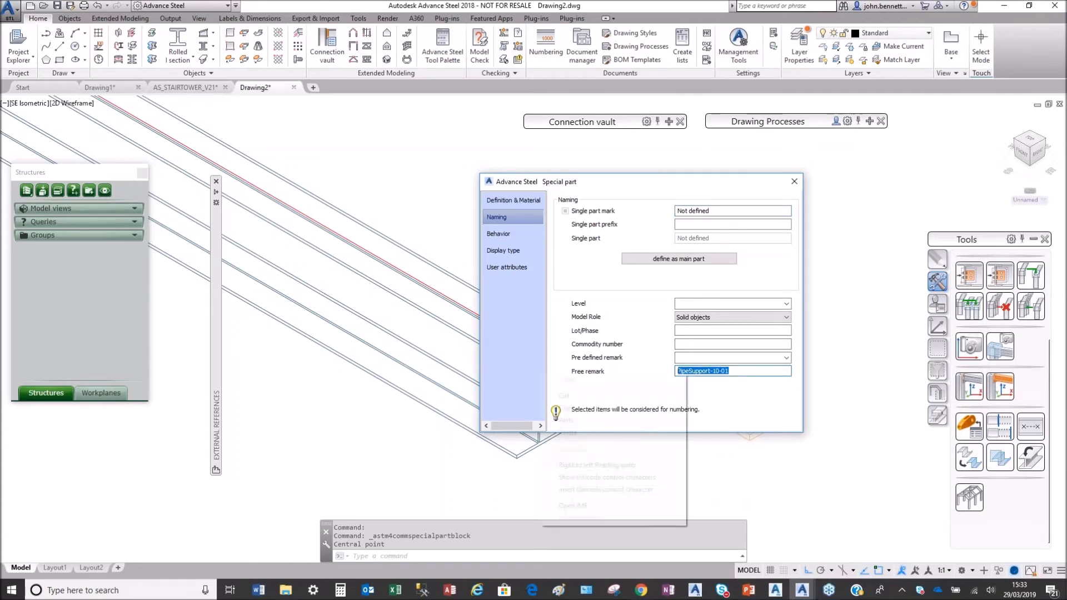
click(643, 407)
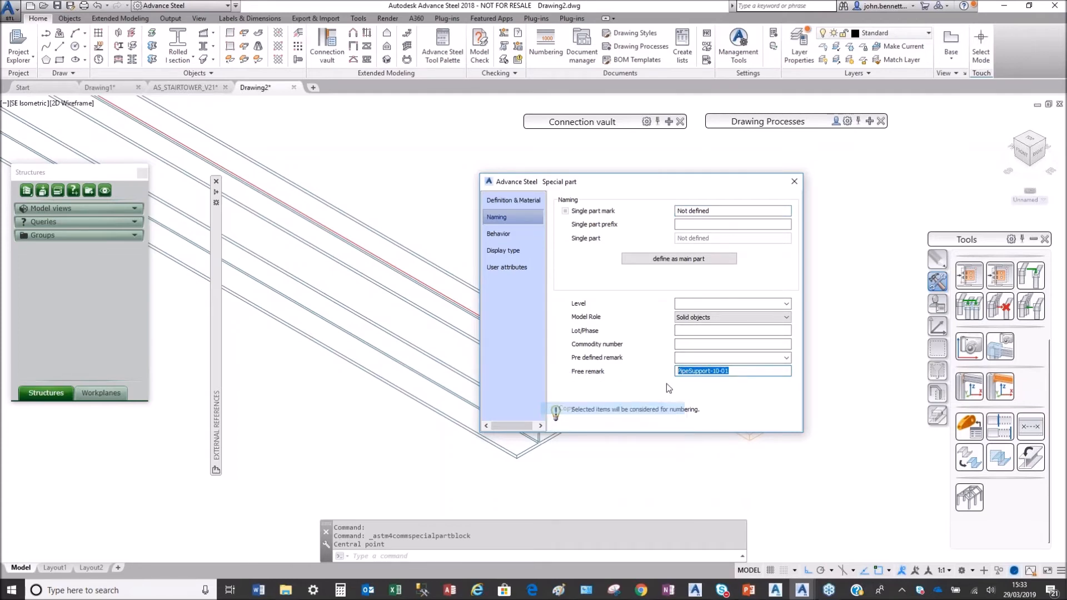
click(680, 344)
right_click(680, 344)
click(626, 391)
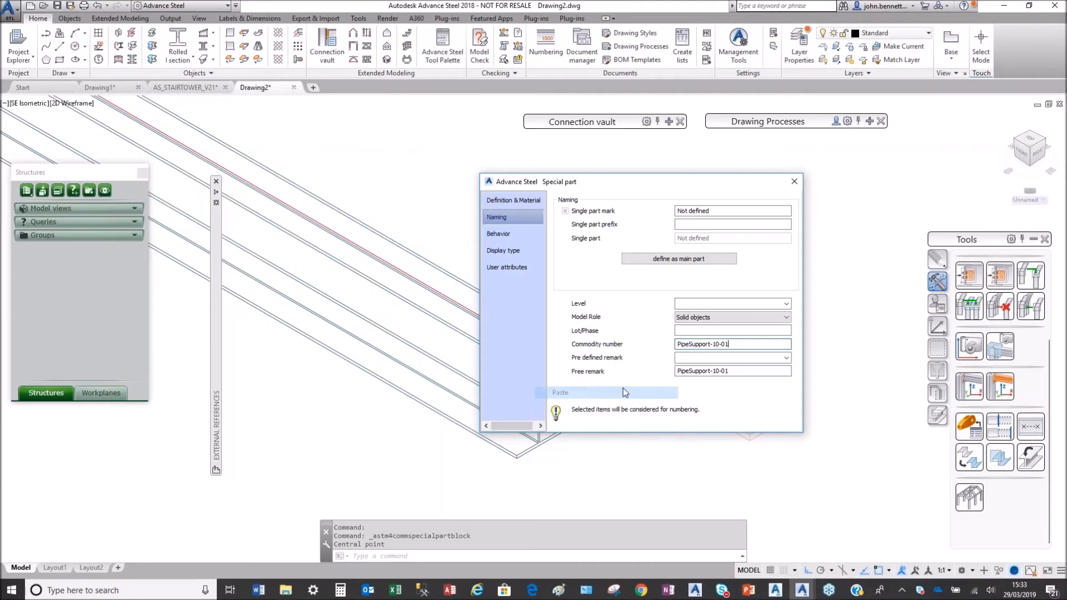
click(794, 180)
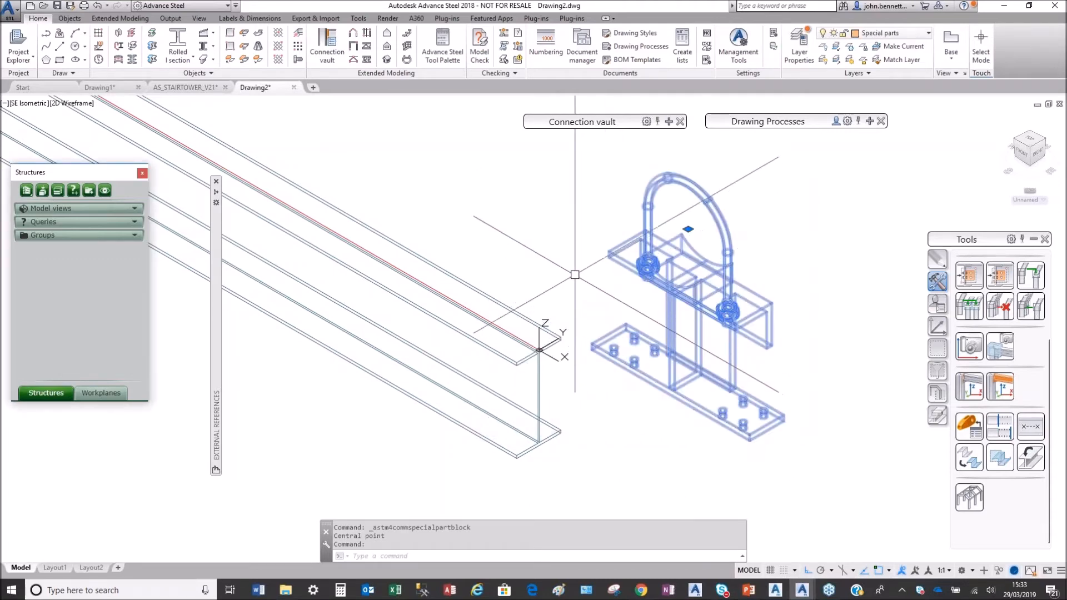
Move the pipe support from the midpoint of its base plate's end edge to the node at the beam's upper end.
right_click(571, 243)
click(594, 323)
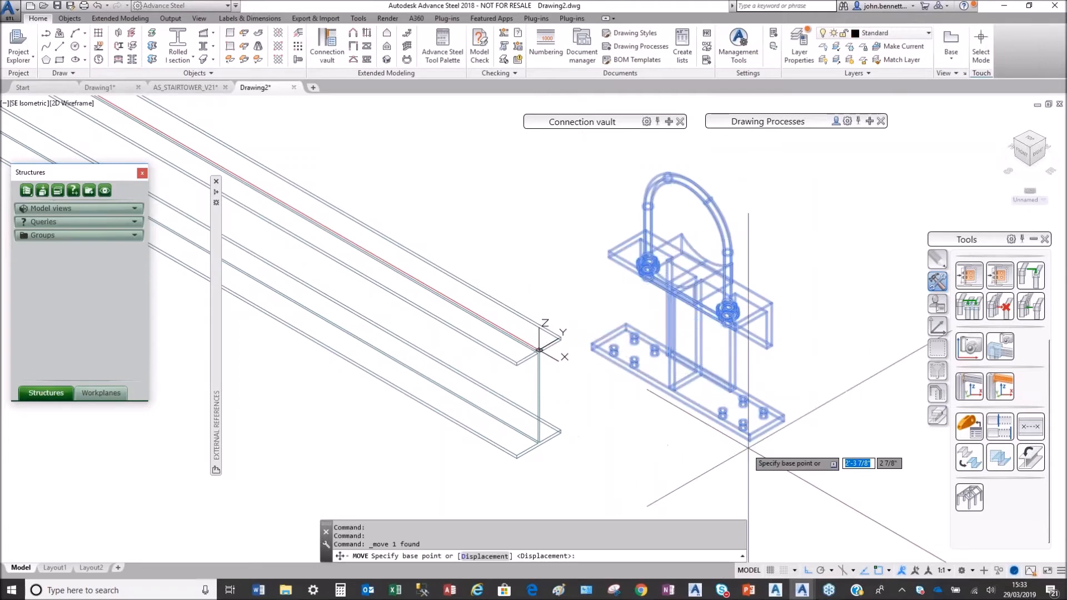
shift+right_click(691, 451)
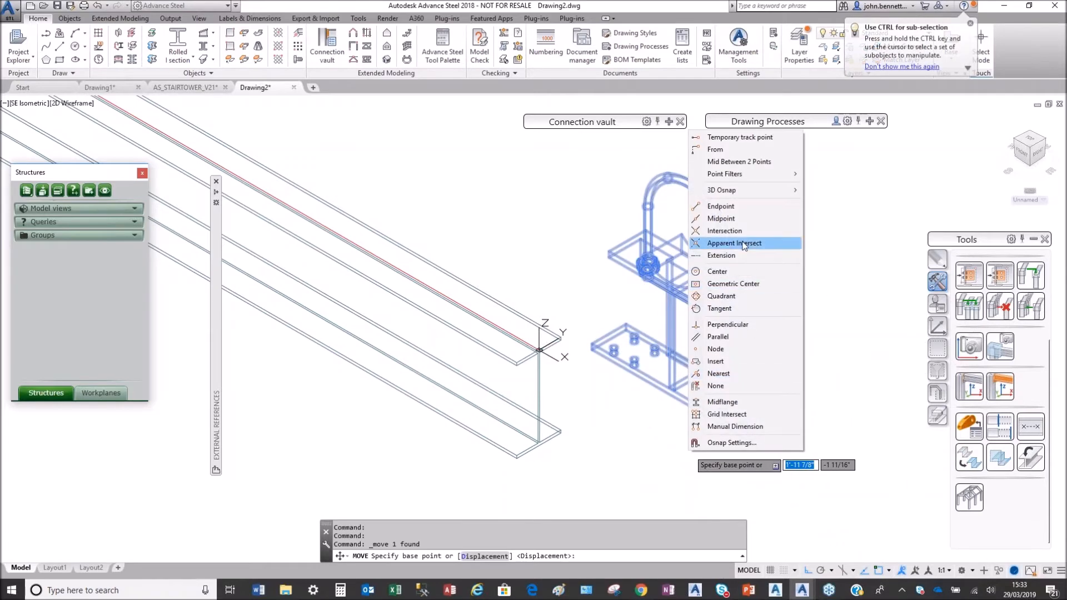
click(721, 219)
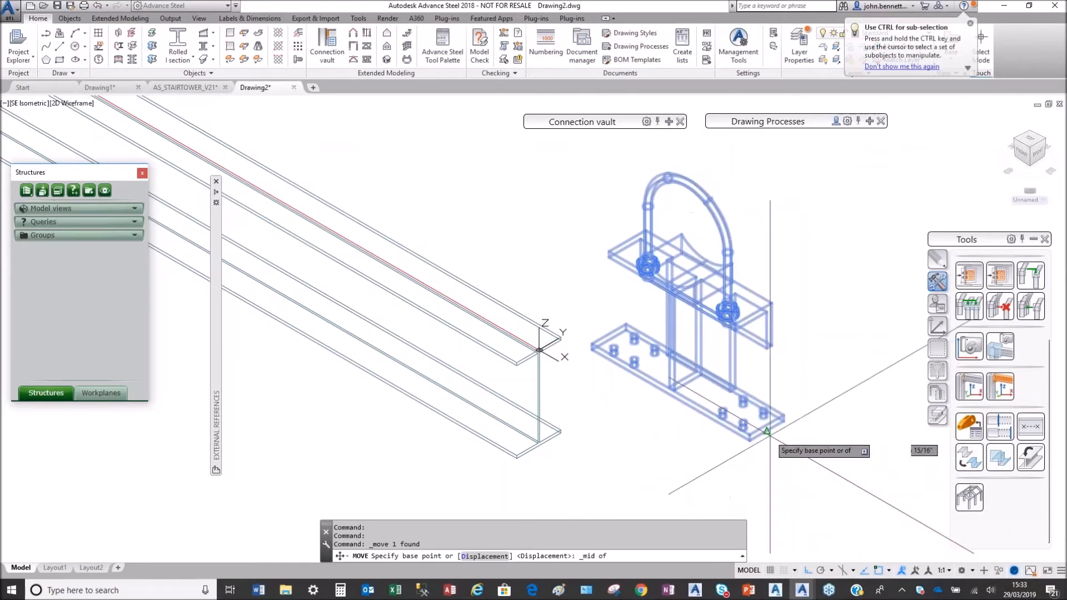
click(808, 425)
shift+right_click(572, 299)
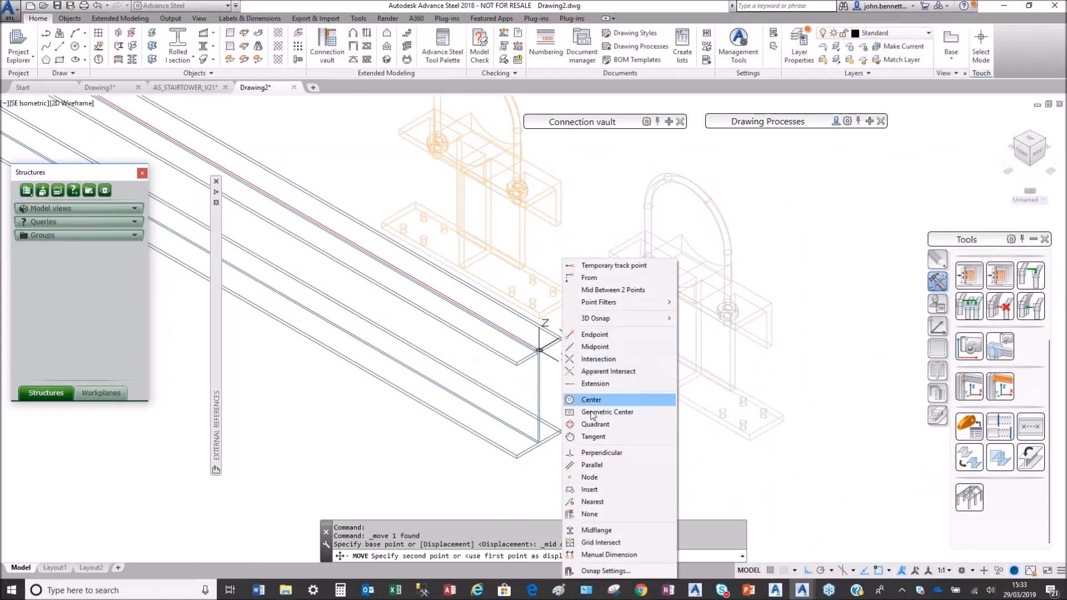
click(583, 478)
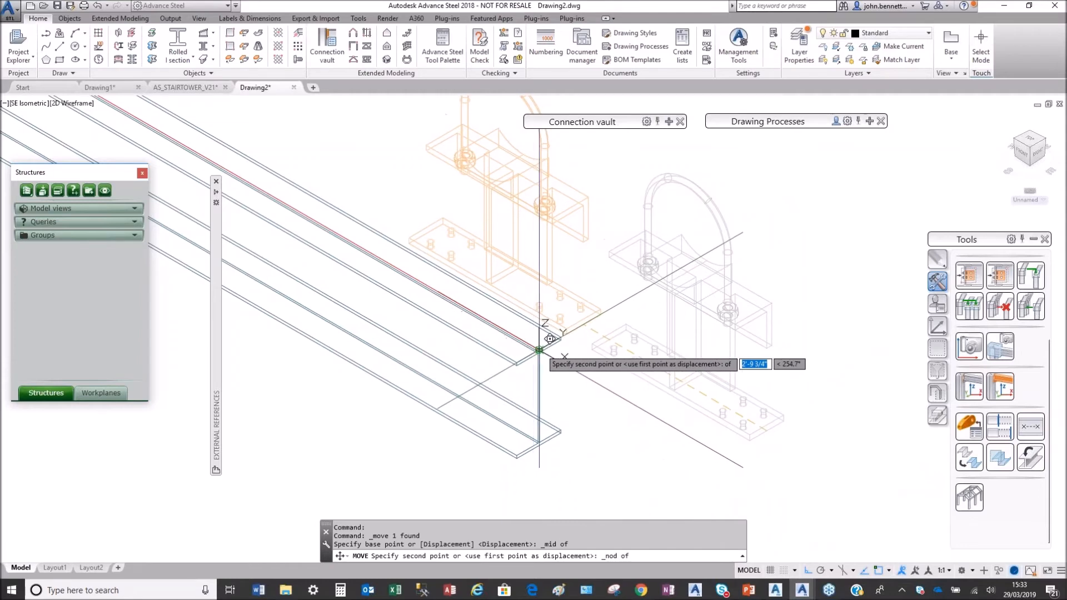
click(547, 334)
Place the pipe support on the beam's end node and move it 24 inches along the beam, away from that end.
click(520, 304)
right_click(603, 243)
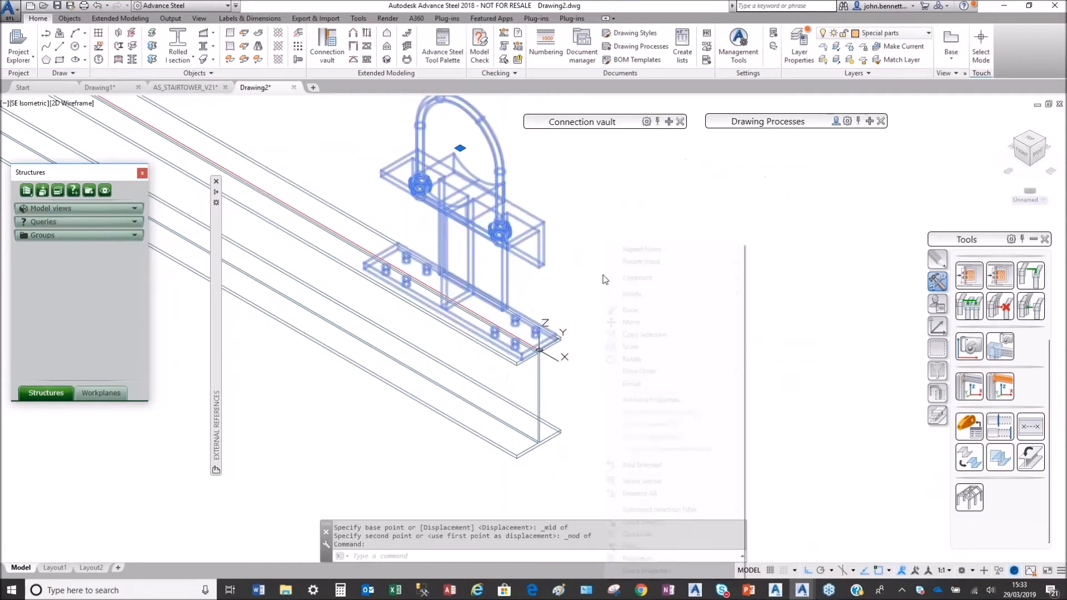
click(630, 322)
click(708, 312)
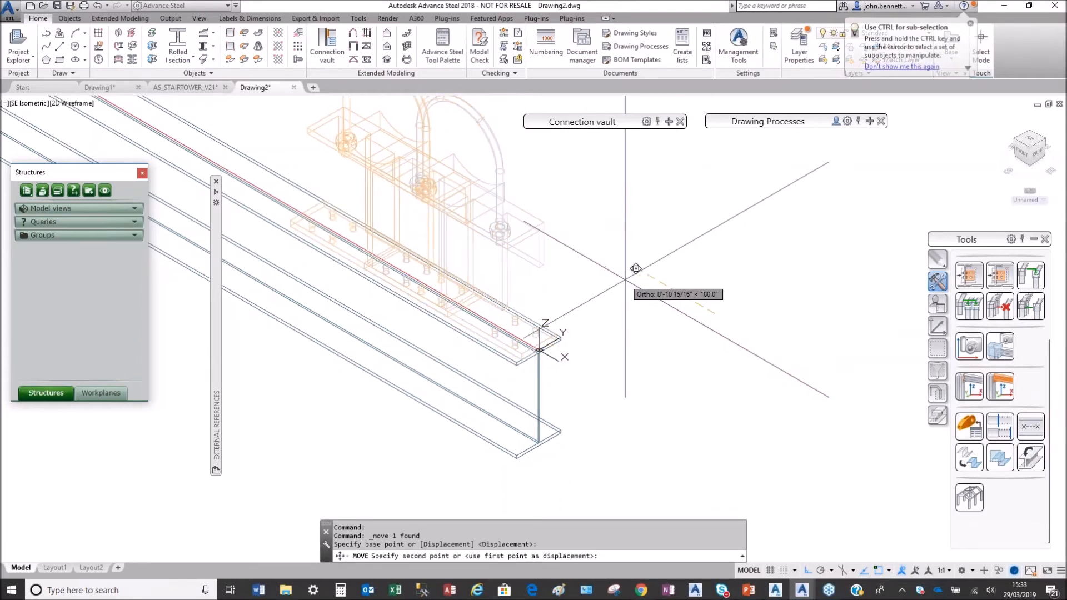
text(24)
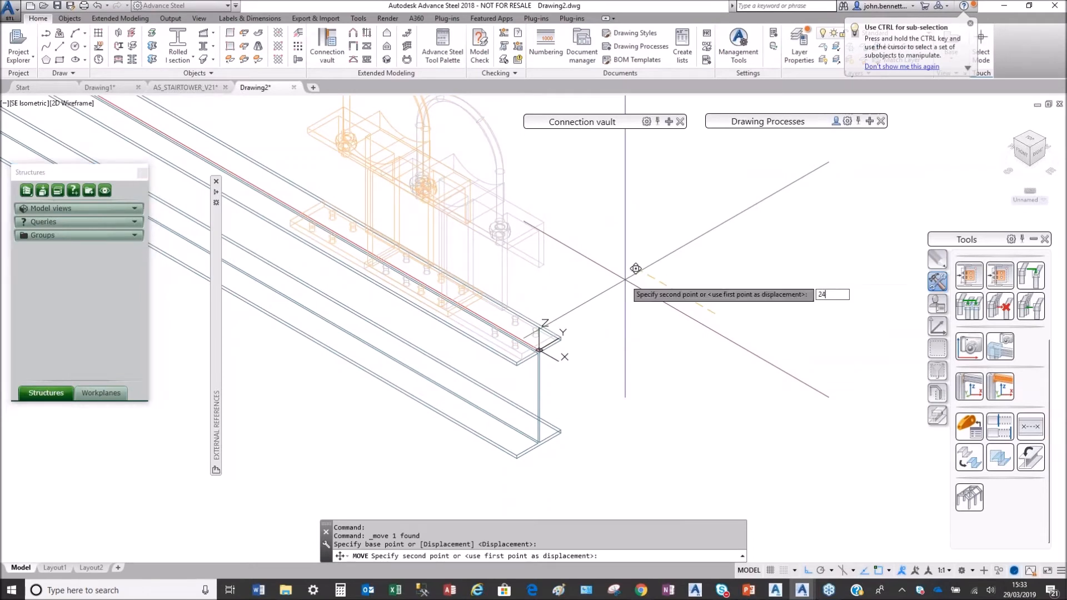
key(Return)
Bolt the pipe support to the beam with a rectangular bolt pattern spanning opposite hole centers in the base plate's far hole group.
scroll(625, 280, up, 6)
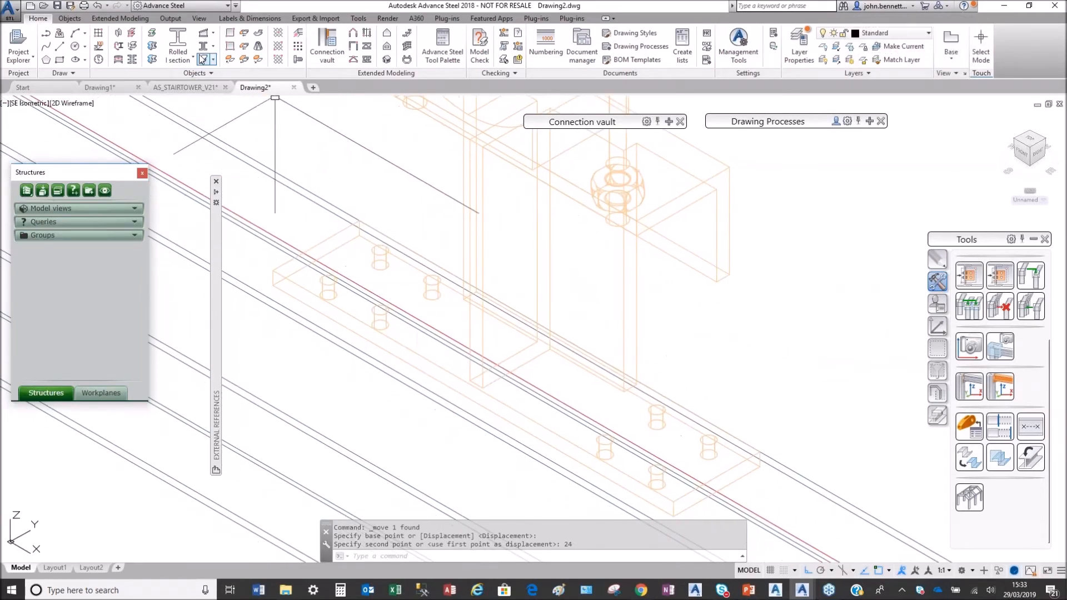
click(299, 49)
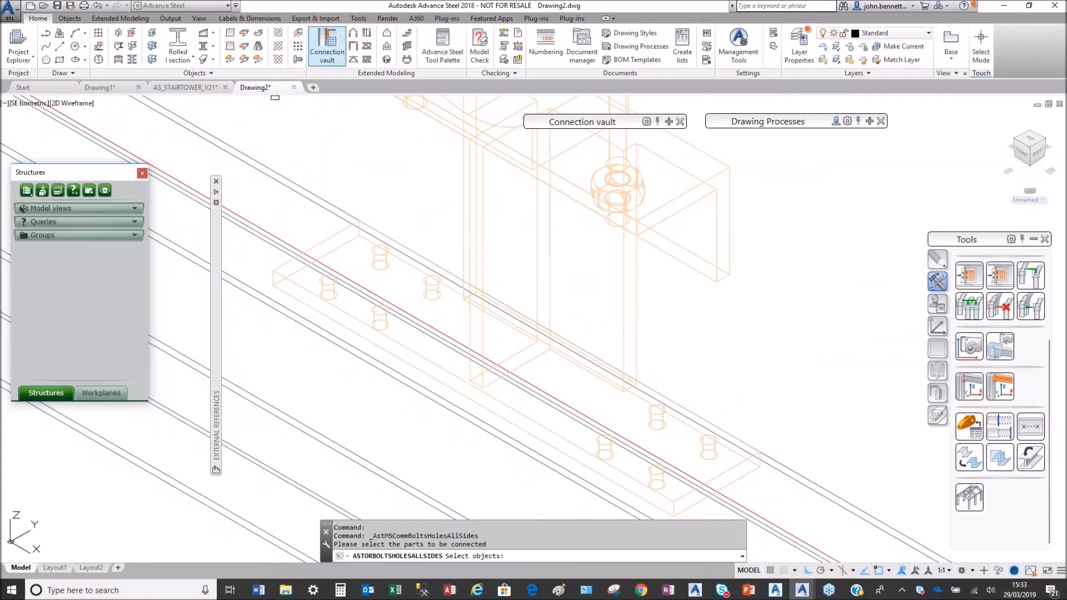
click(321, 243)
click(315, 194)
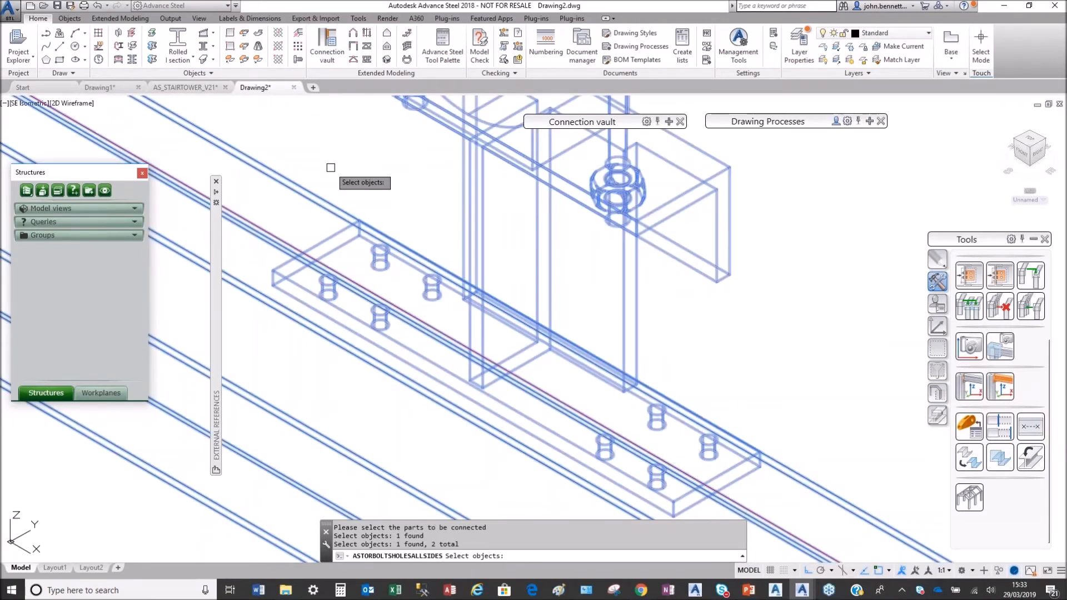
key(Return)
shift+right_click(371, 207)
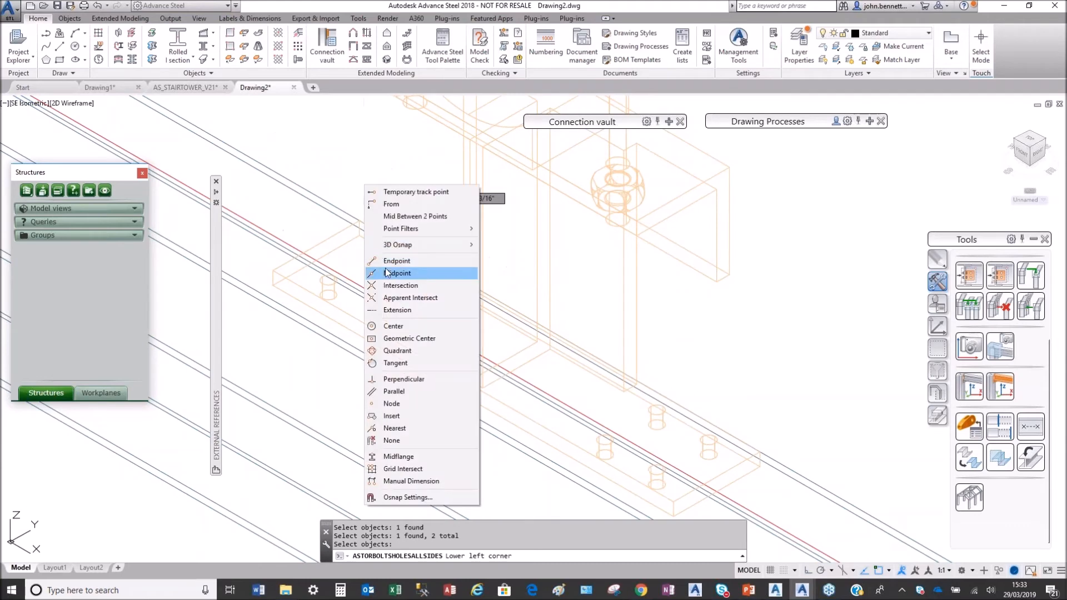
click(392, 326)
click(329, 280)
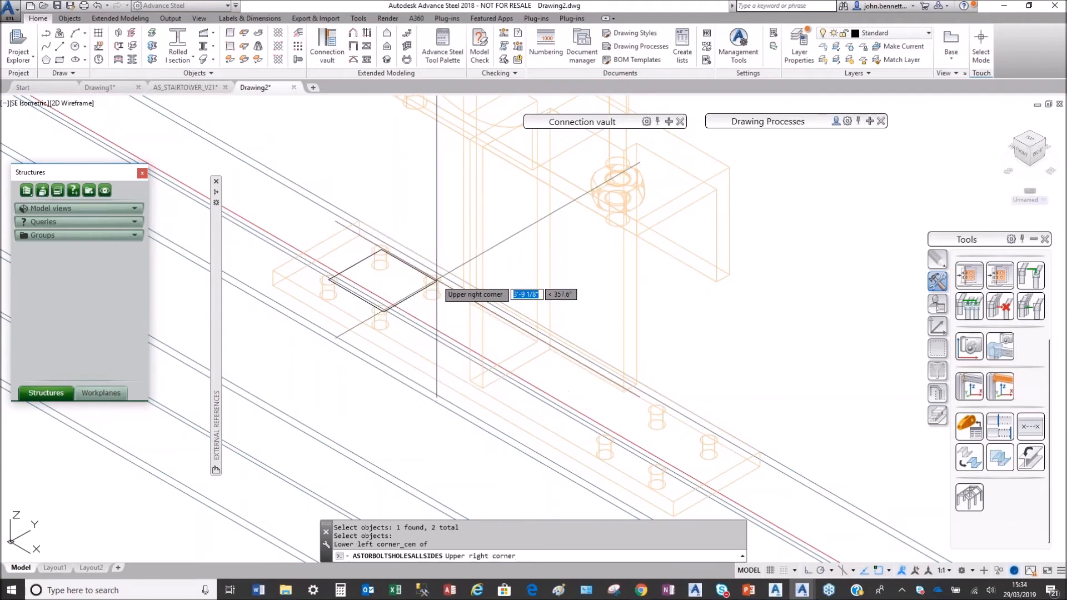
shift+right_click(436, 238)
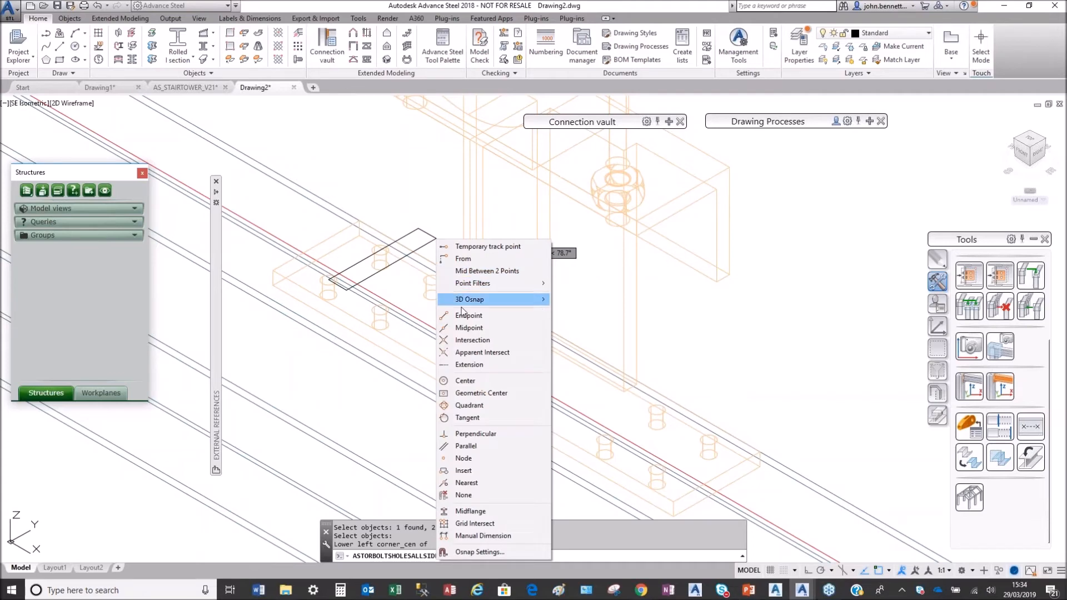
click(465, 380)
click(431, 279)
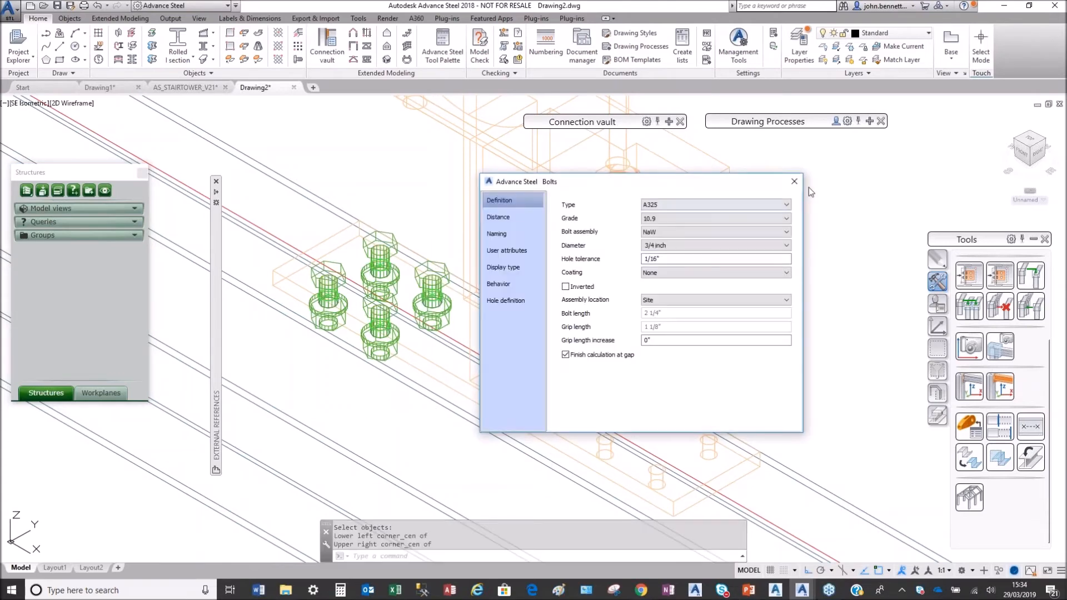
click(794, 181)
Number the model with both single parts and assemblies processed, and review the single part marks.
shift+middle_drag(423, 216, 425, 261)
scroll(425, 267, down, 5)
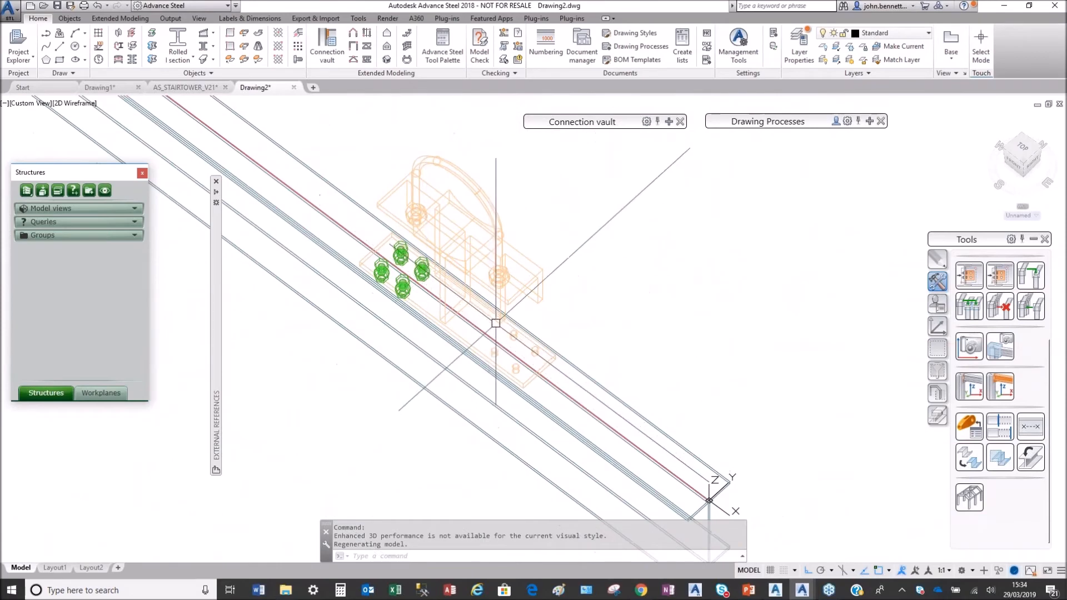
scroll(459, 367, down, 2)
shift+middle_drag(445, 339, 442, 302)
middle_drag(436, 311, 422, 268)
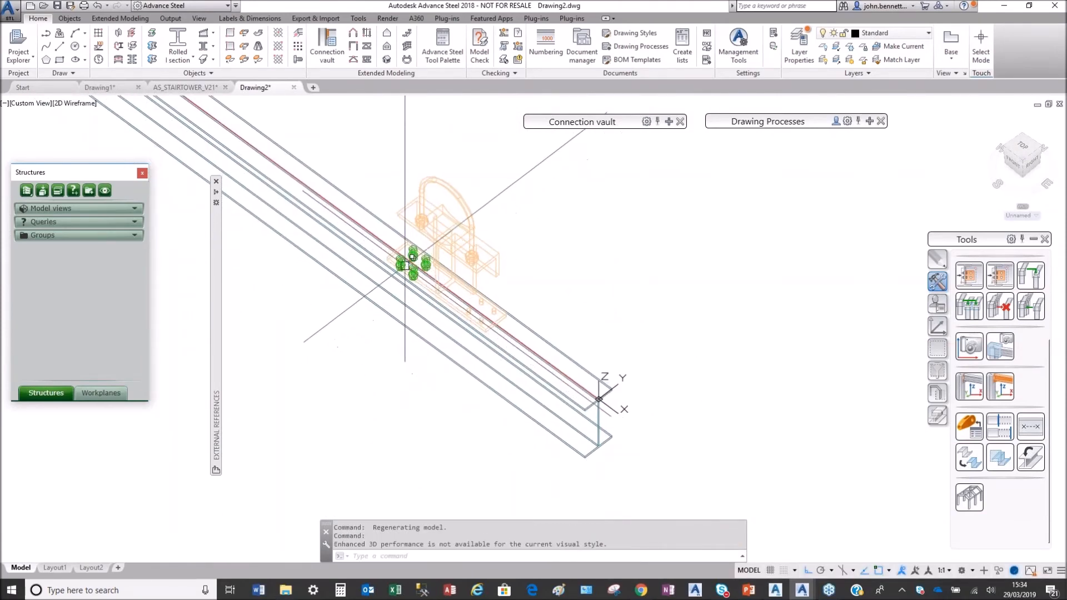
click(545, 54)
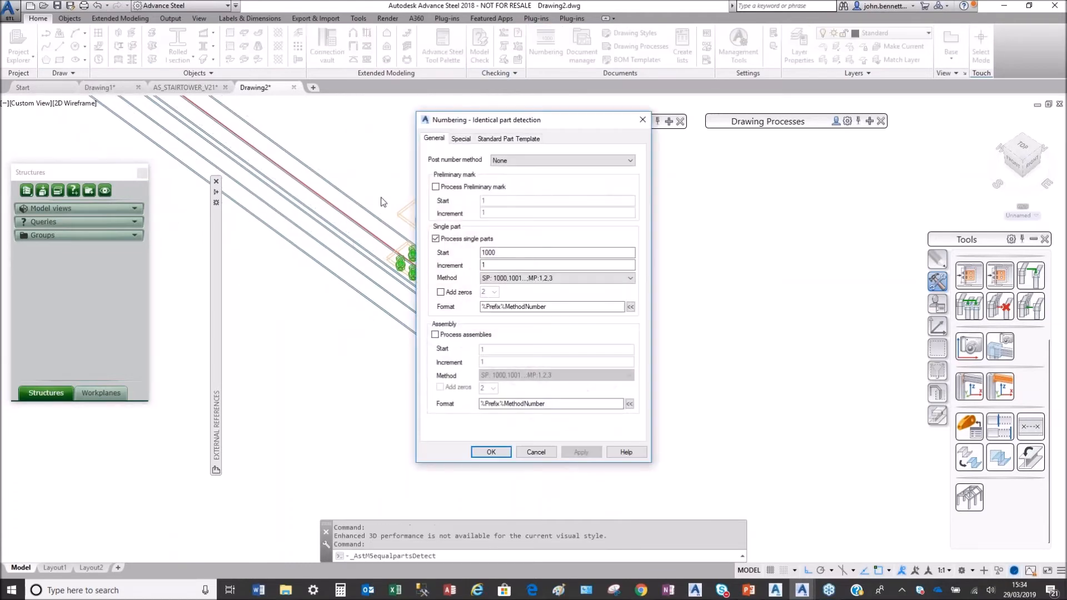
click(436, 334)
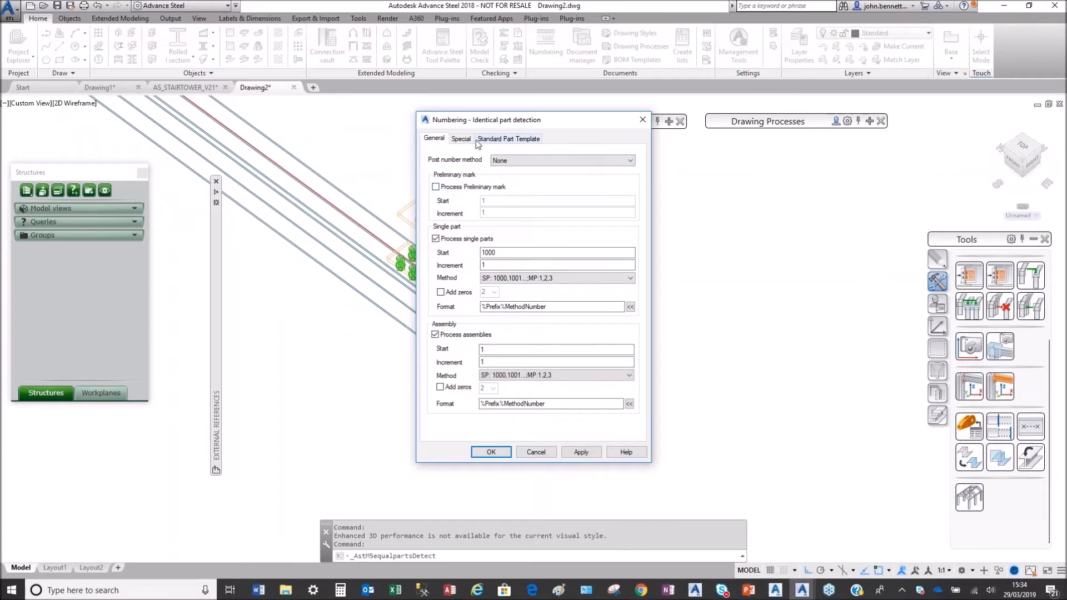
click(581, 452)
click(506, 453)
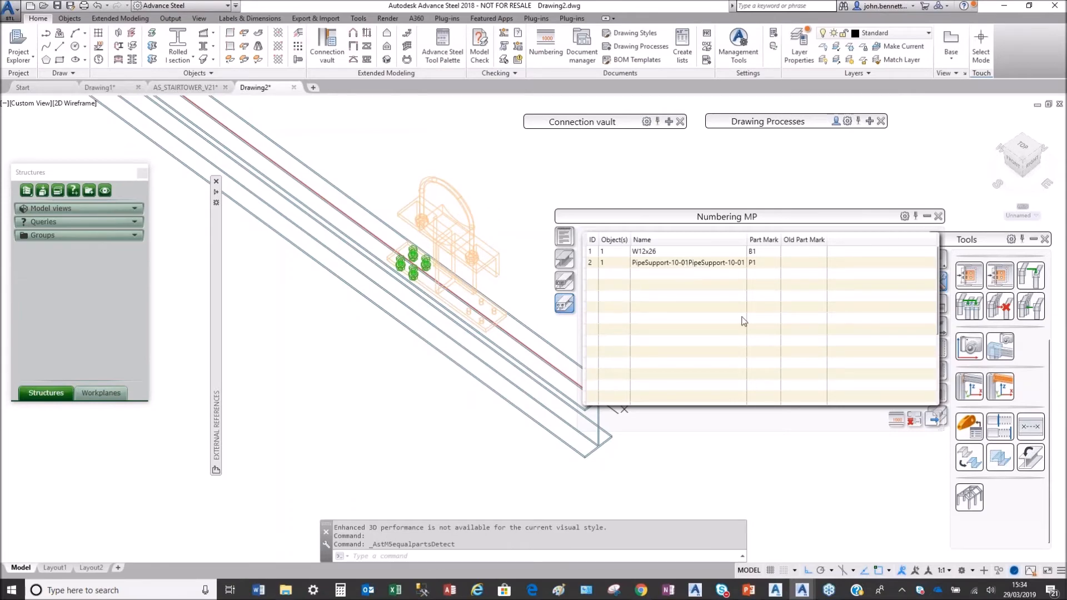
click(562, 281)
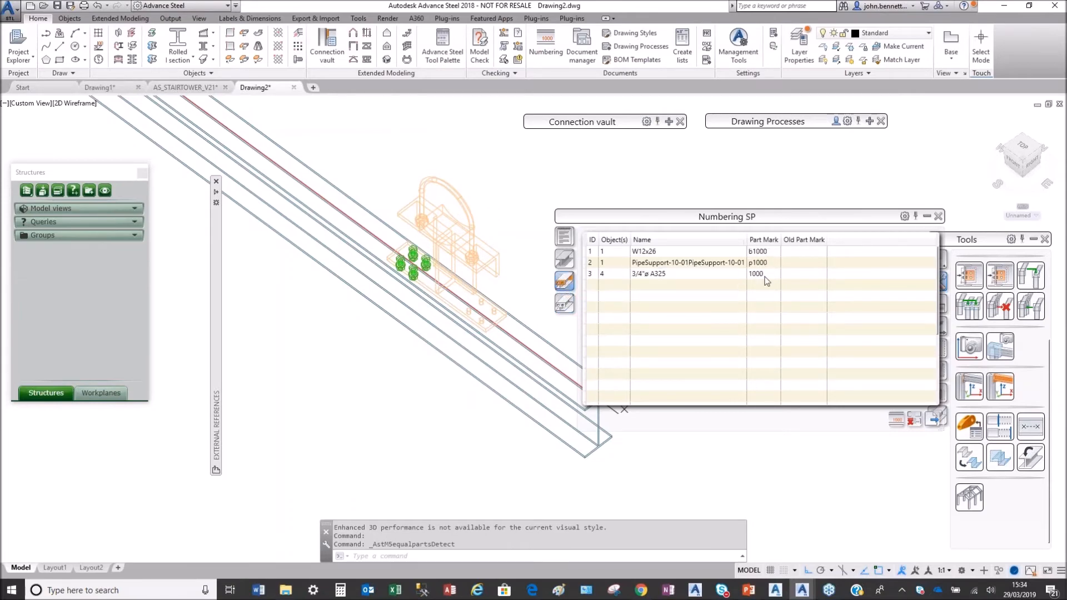
click(937, 216)
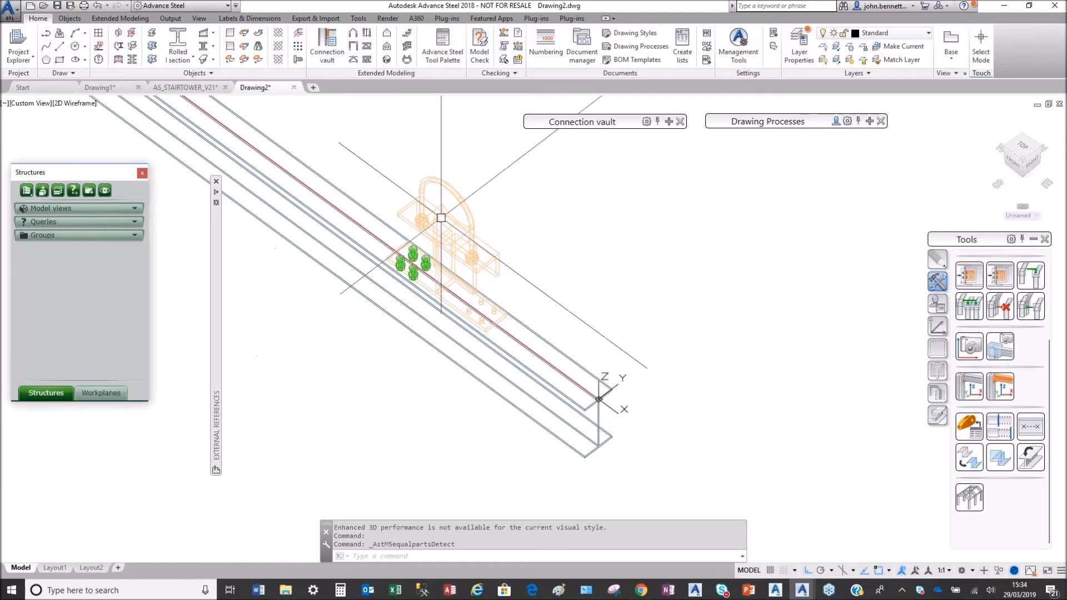
Rerun the numbering using the Pipe Supports-Standard parts.dwg standard part template for single parts and assemblies.
click(545, 54)
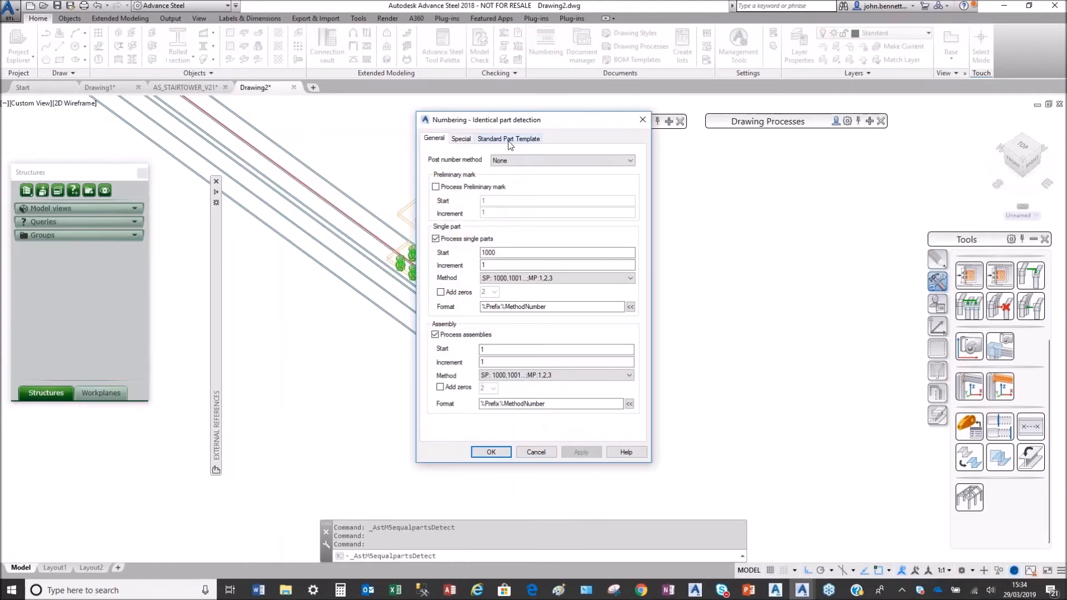
click(509, 139)
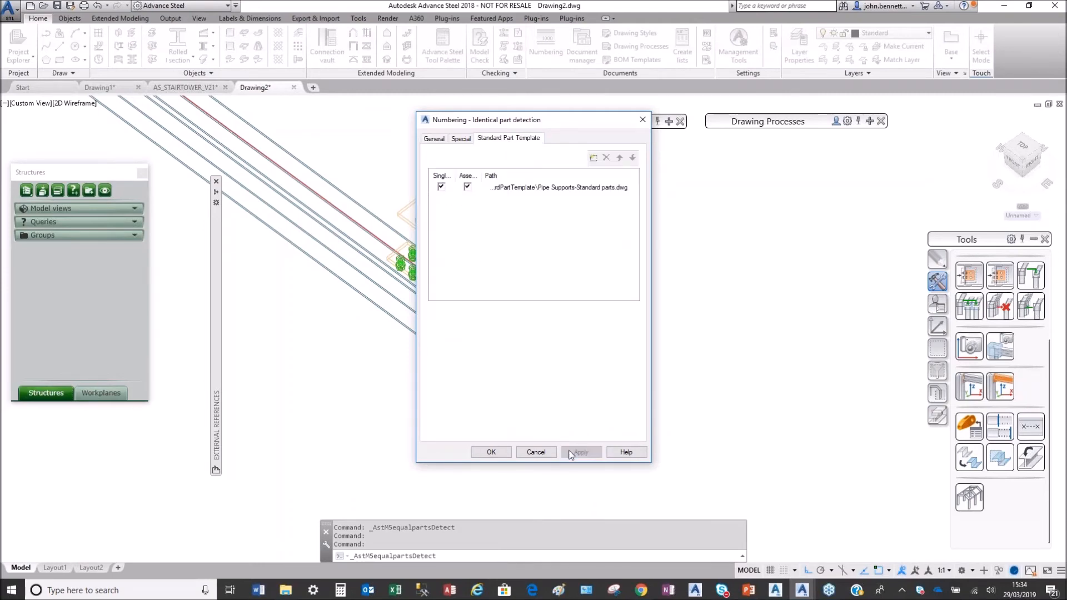
click(491, 452)
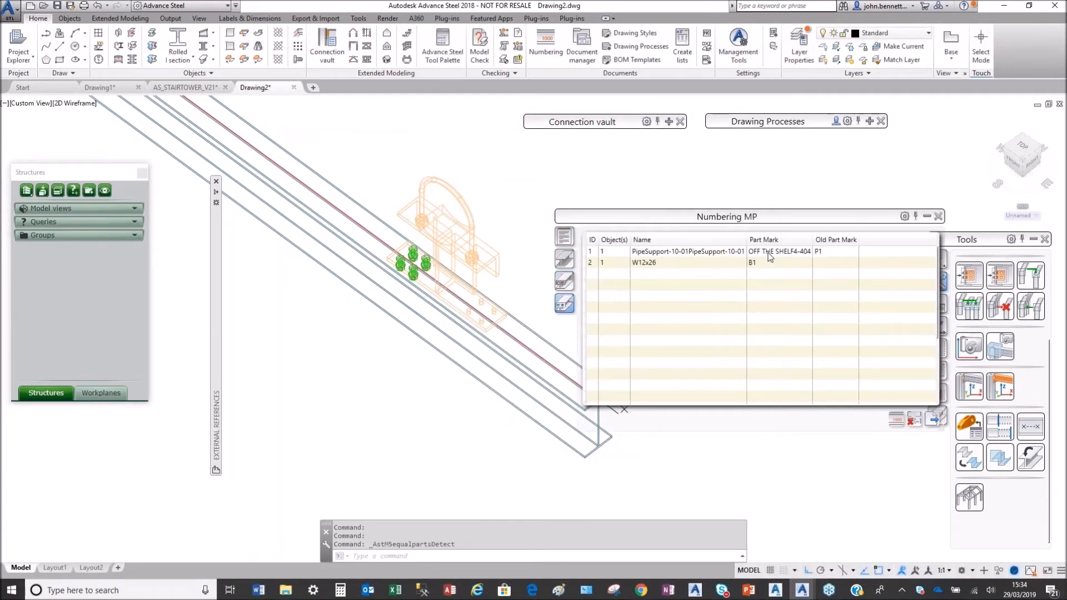
Examine the pipe support's naming properties, checking its part marks and its single part and assembly prefixes.
double_click(488, 262)
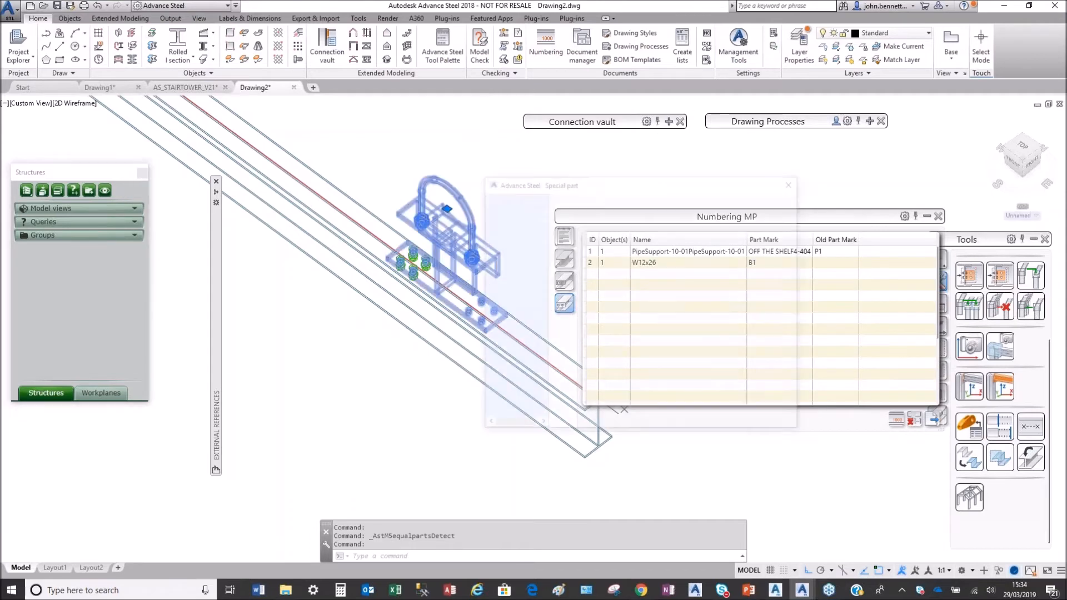
click(496, 217)
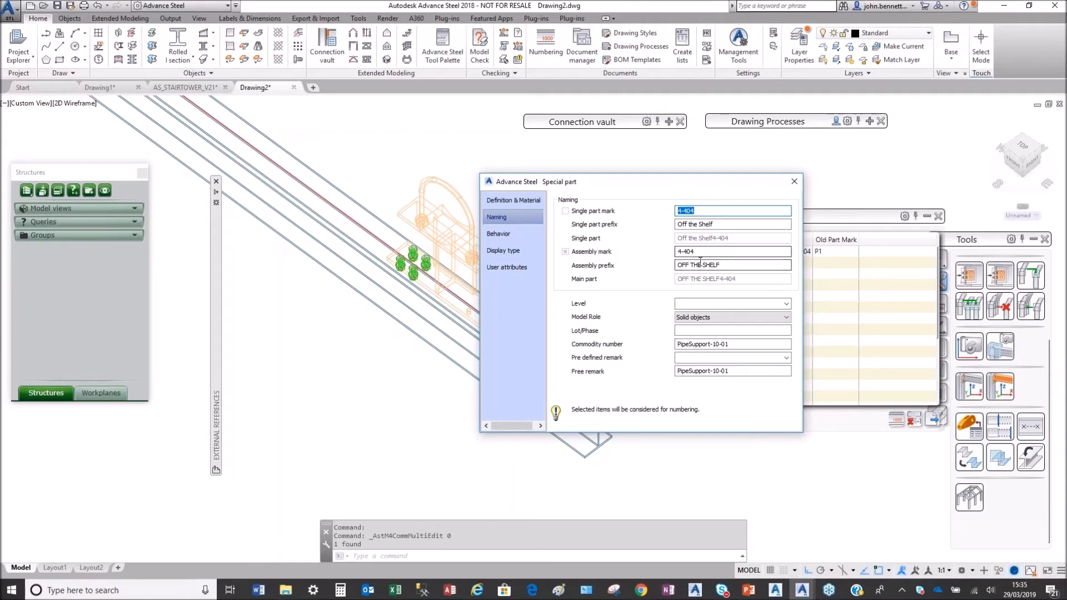
drag(722, 265, 665, 265)
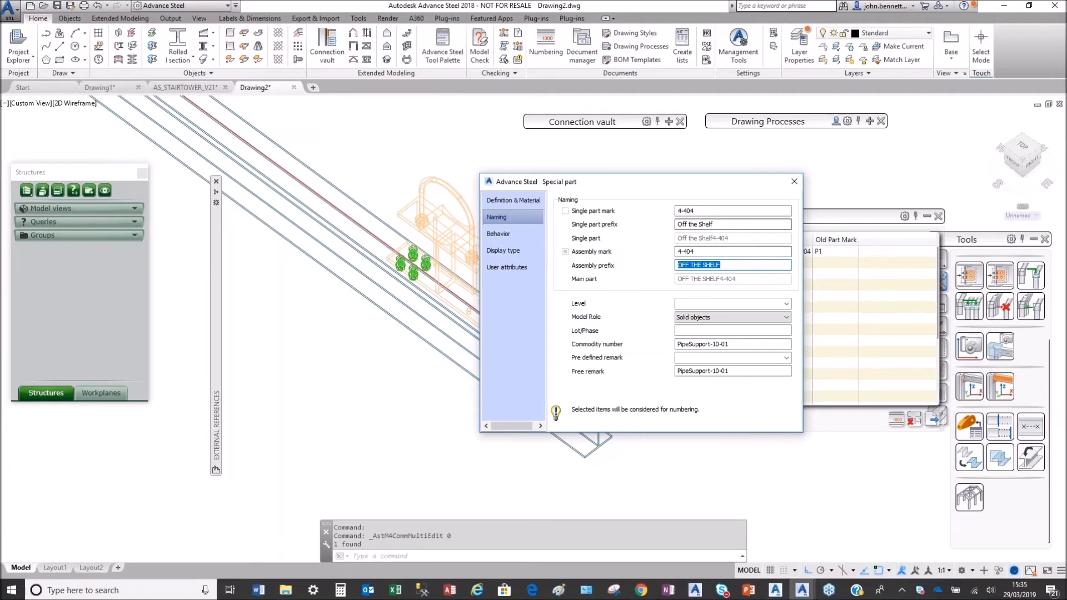
drag(716, 226, 640, 237)
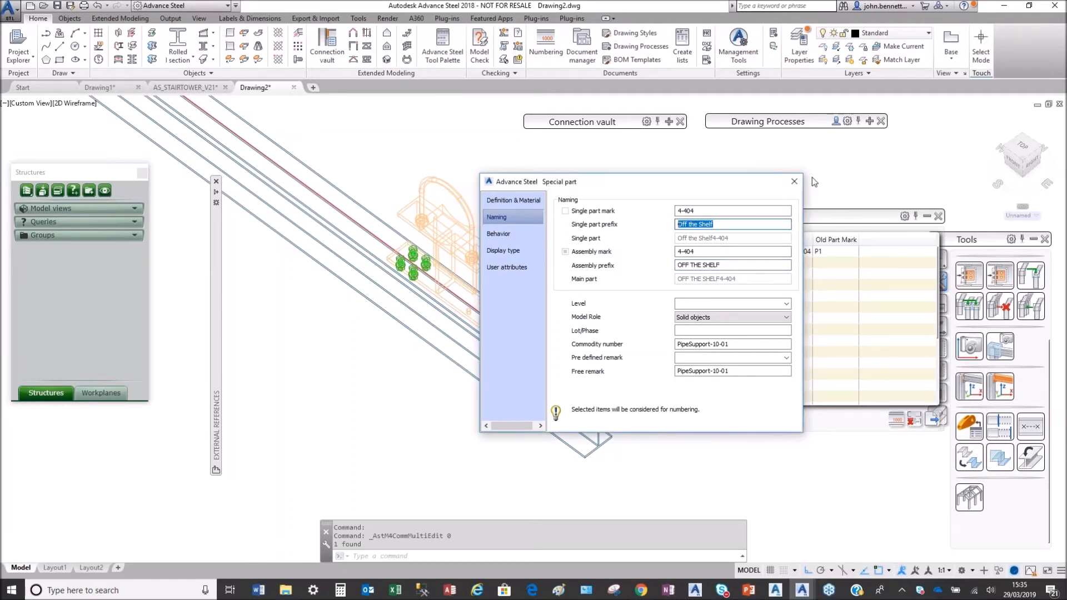
click(793, 182)
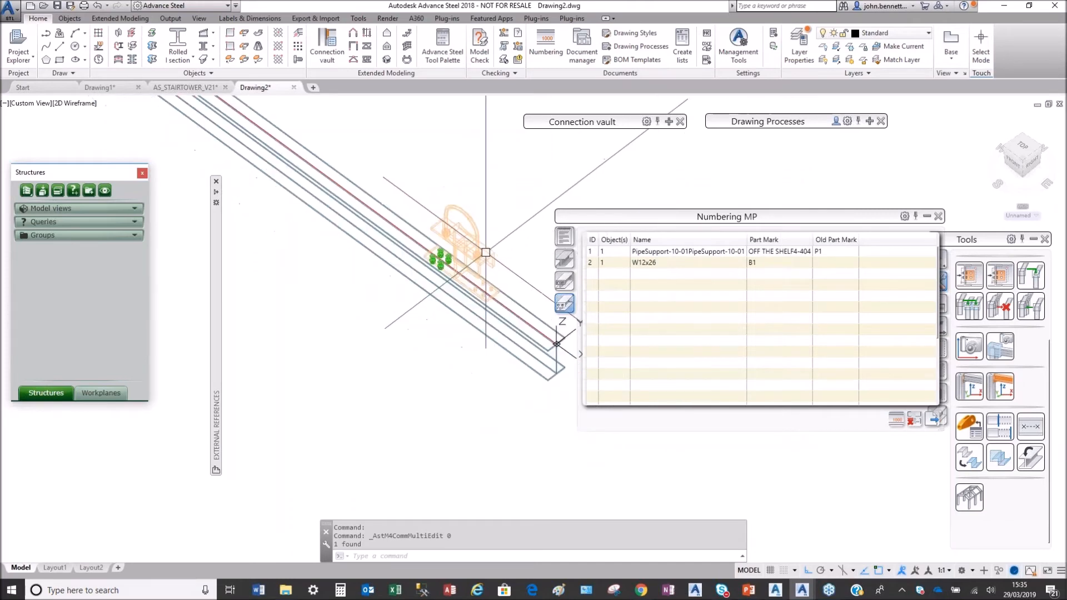
click(927, 215)
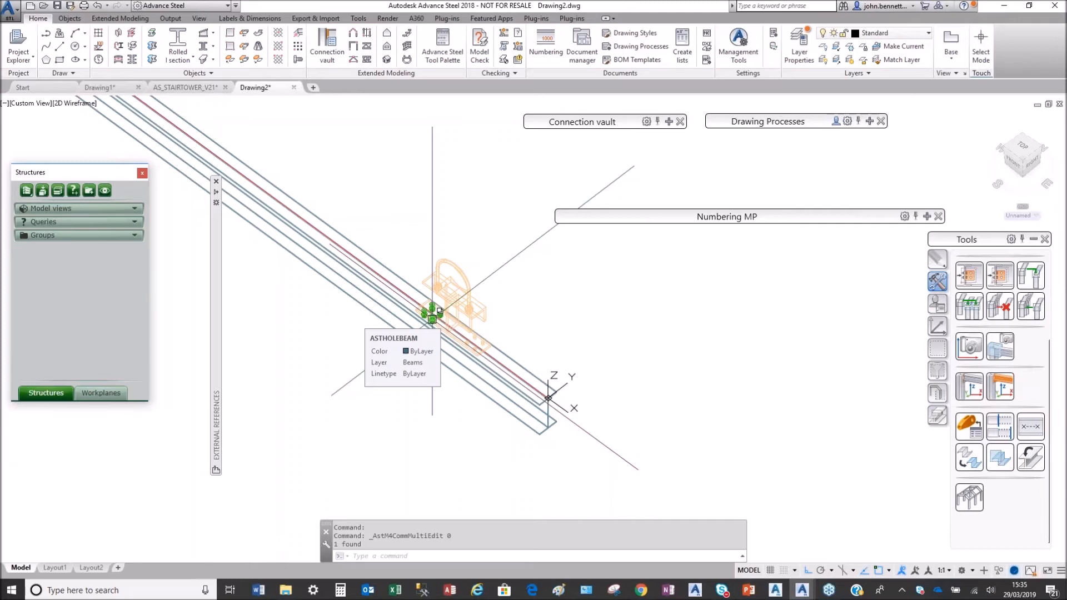
Create a second rolled I-section beam parallel to the first one, in the empty space beside it.
middle_drag(339, 401, 364, 386)
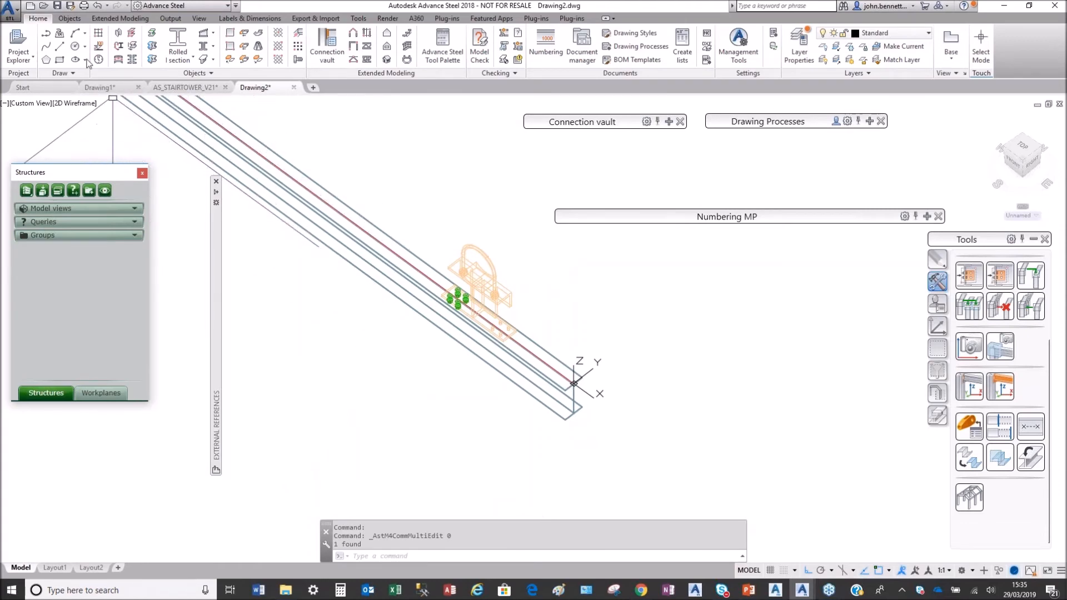
click(177, 42)
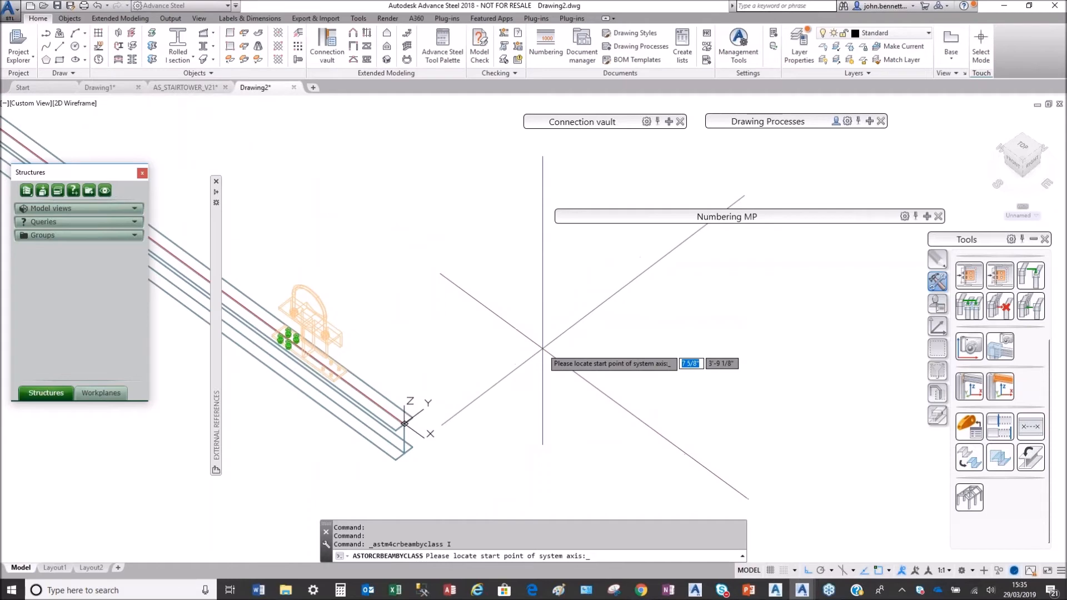
click(542, 348)
click(341, 194)
key(Return)
click(791, 183)
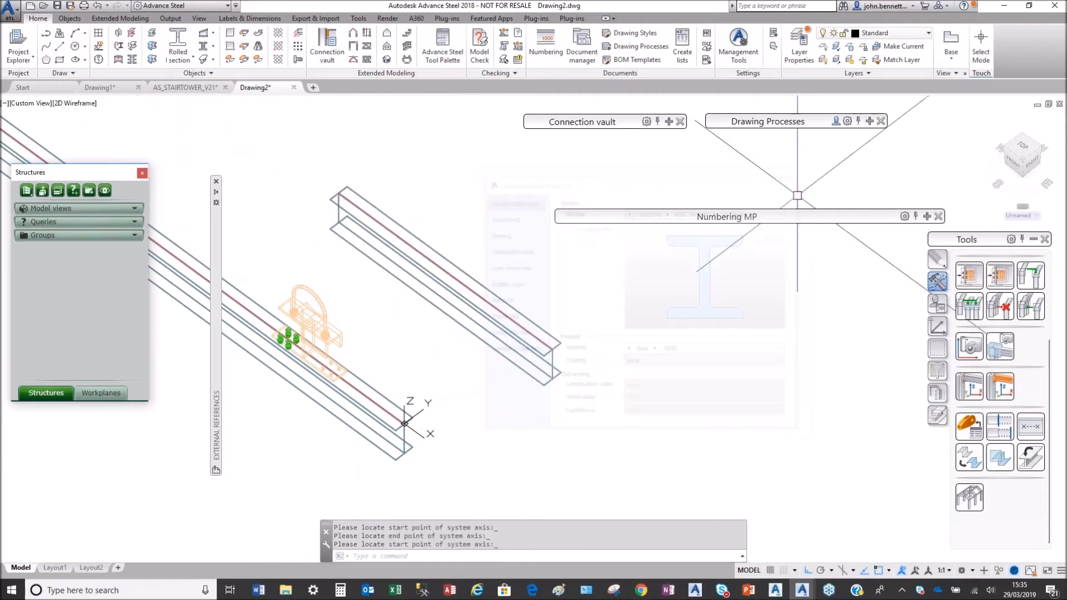
Insert the connection template "Pipe support with speical part" from Pipe Supports.dwg on the second beam, at a nearest point on its axis near the end.
click(937, 303)
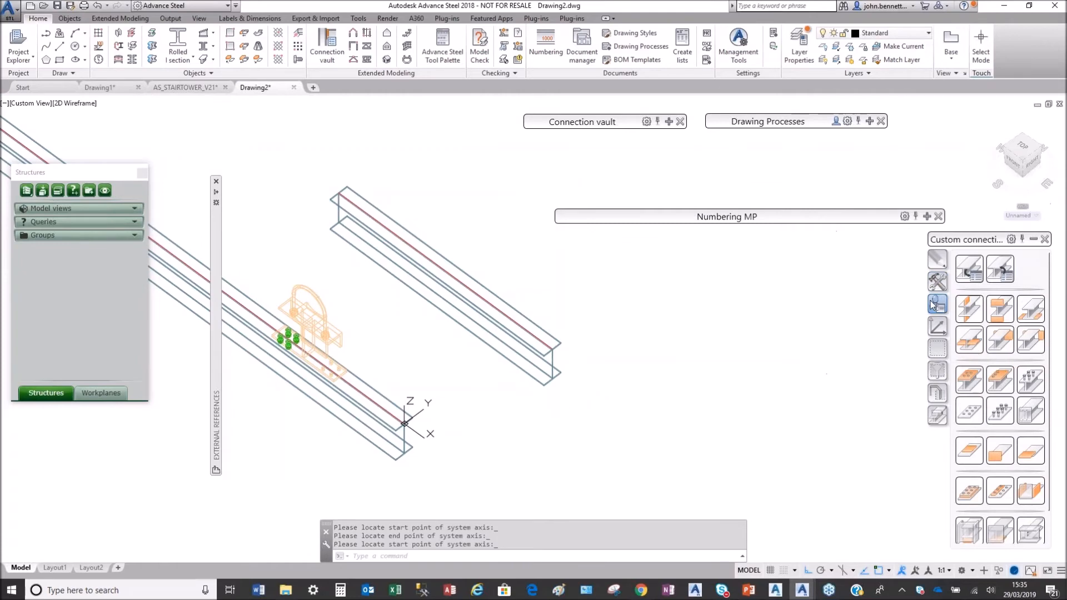
click(995, 270)
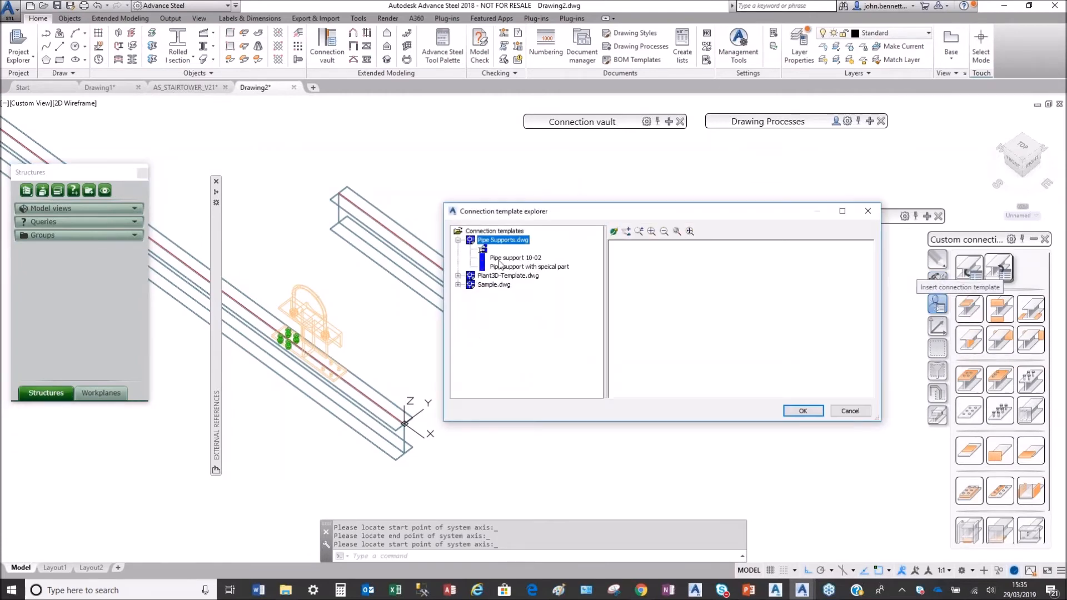
click(502, 266)
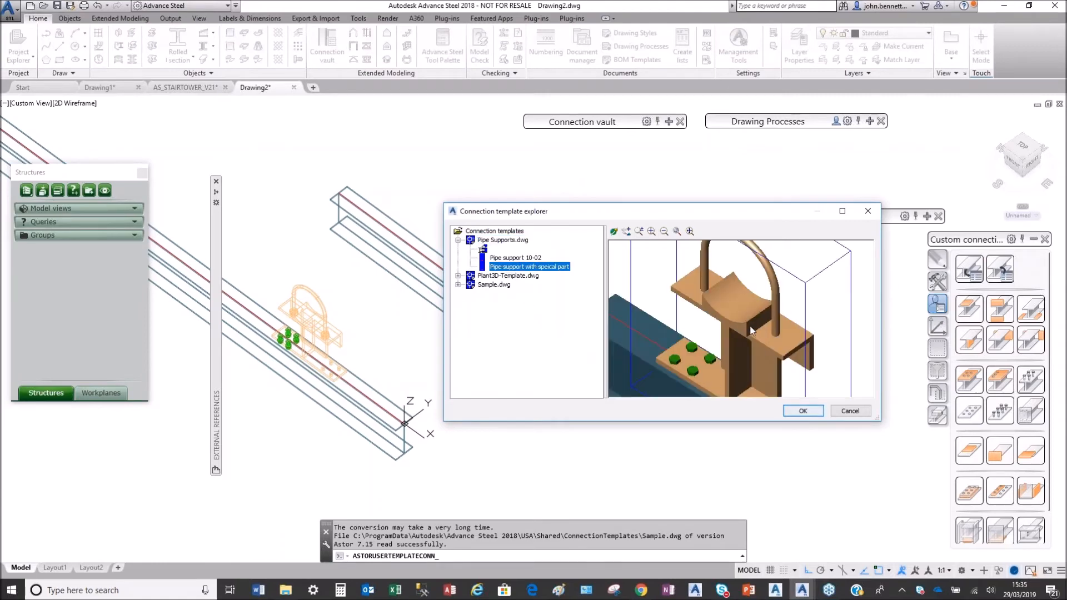
scroll(747, 334, down, 5)
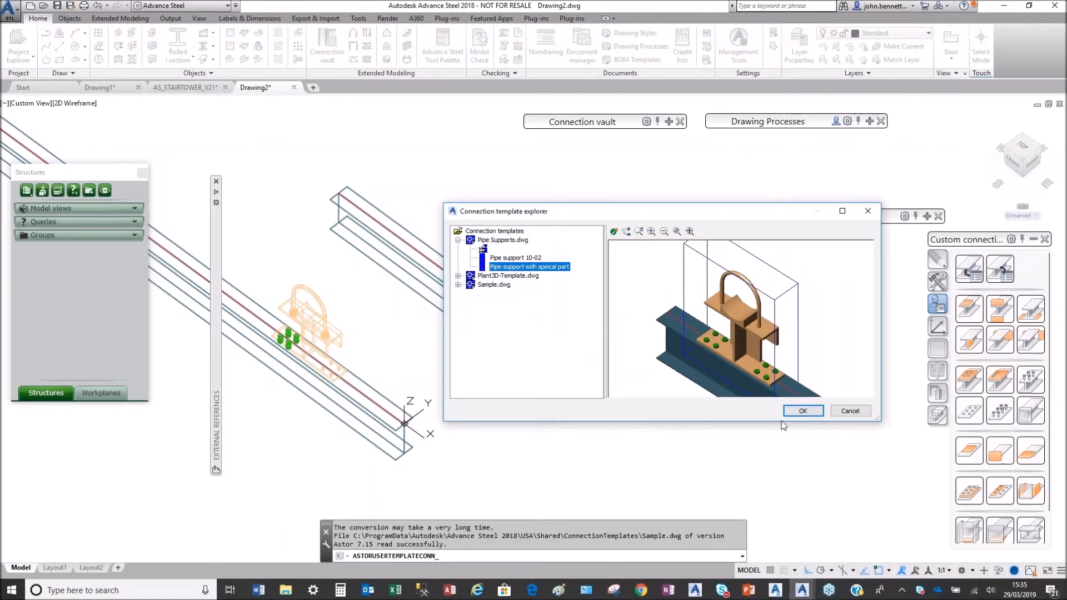
click(799, 411)
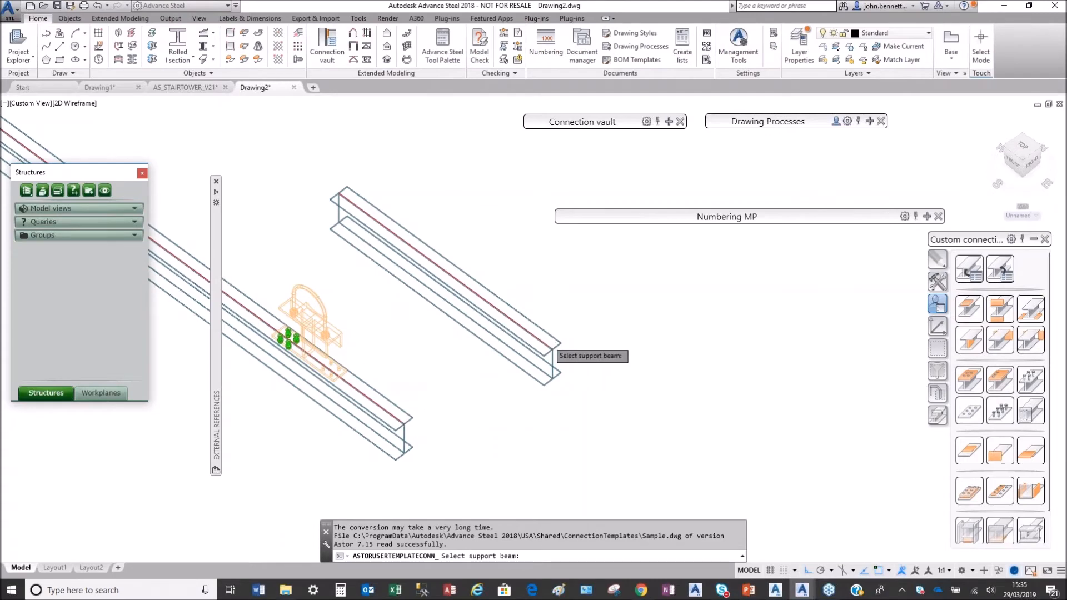
scroll(548, 341, up, 3)
click(556, 332)
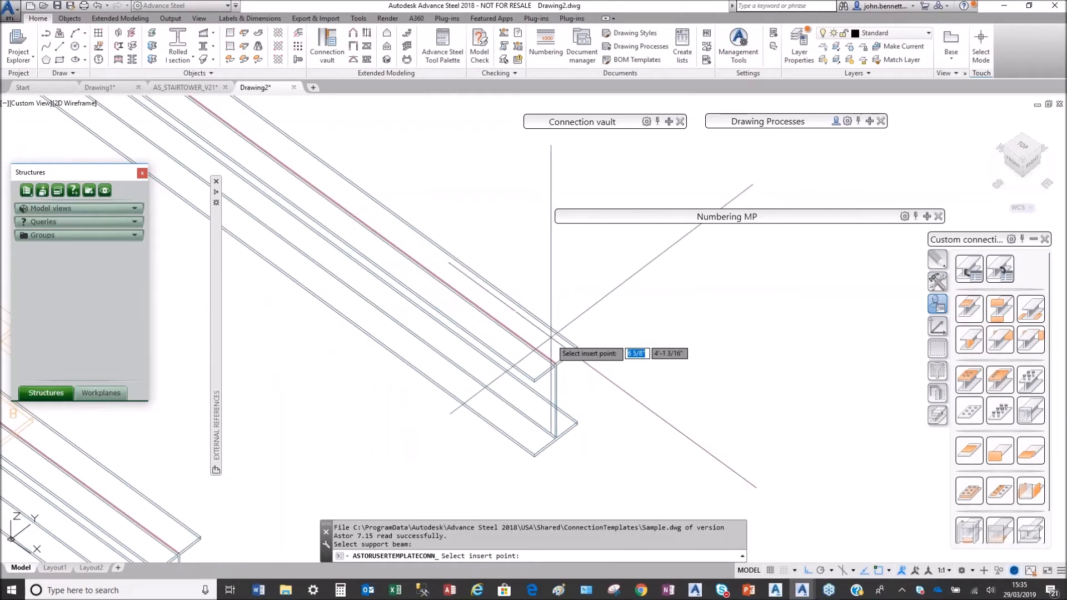
middle_drag(494, 325, 569, 387)
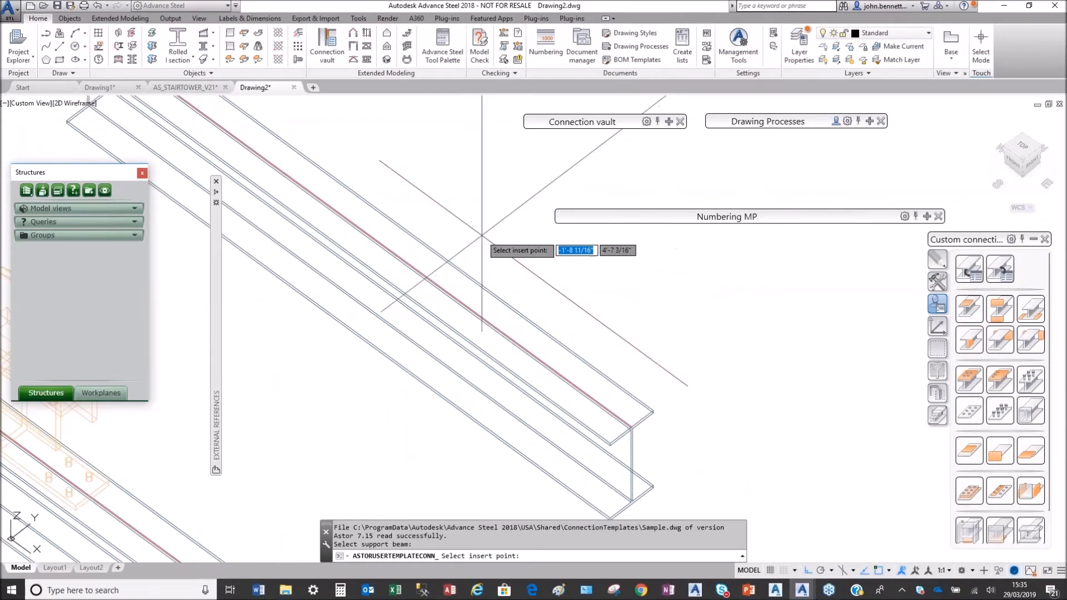
shift+right_click(476, 224)
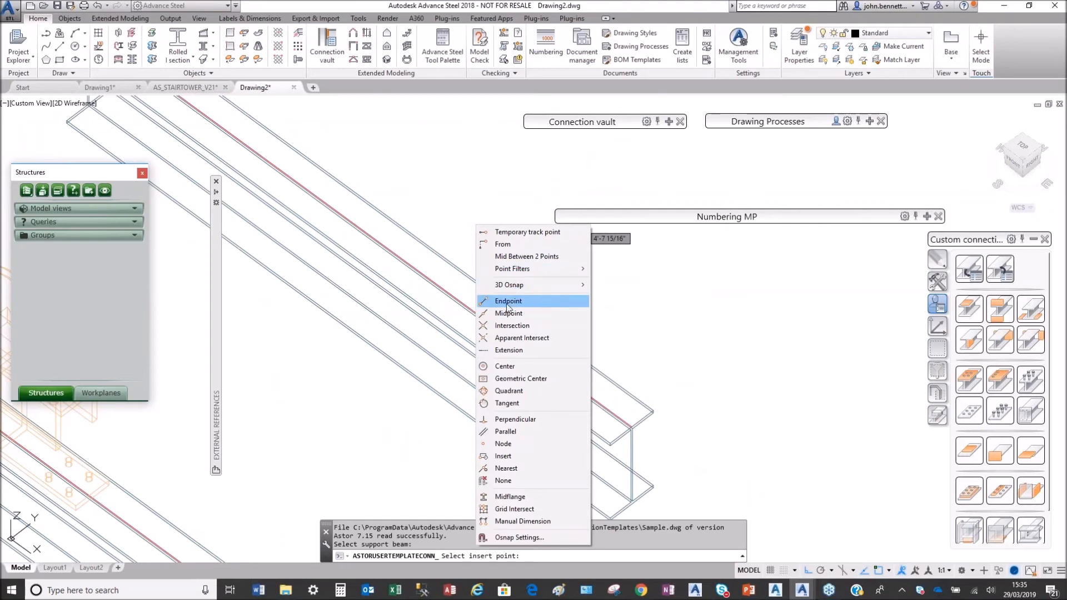
click(509, 467)
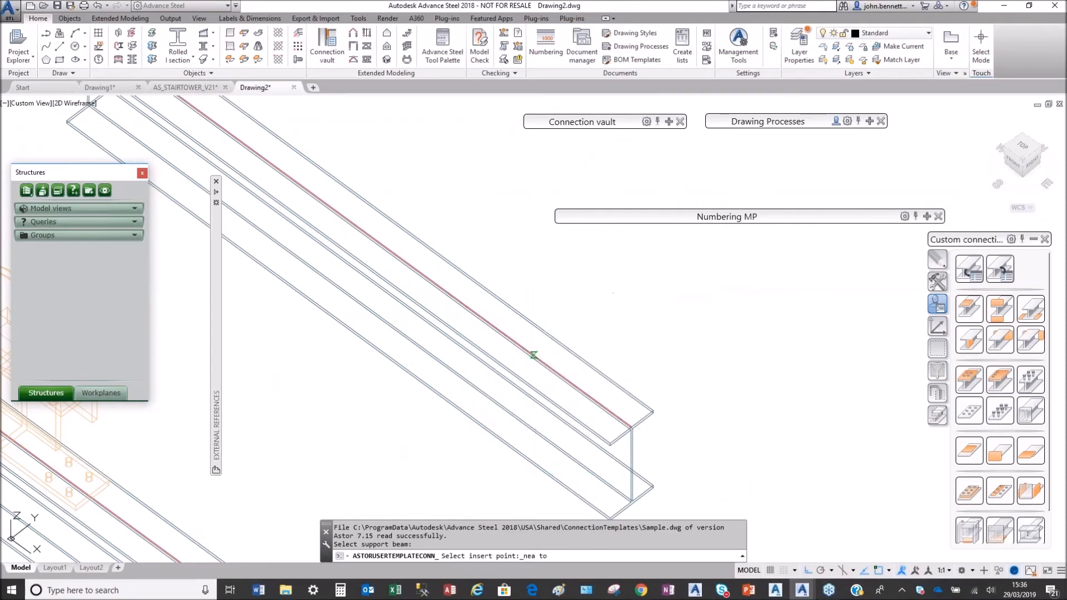
click(533, 355)
Allow object modification for the inserted pipe support template and close its properties.
drag(618, 182, 869, 189)
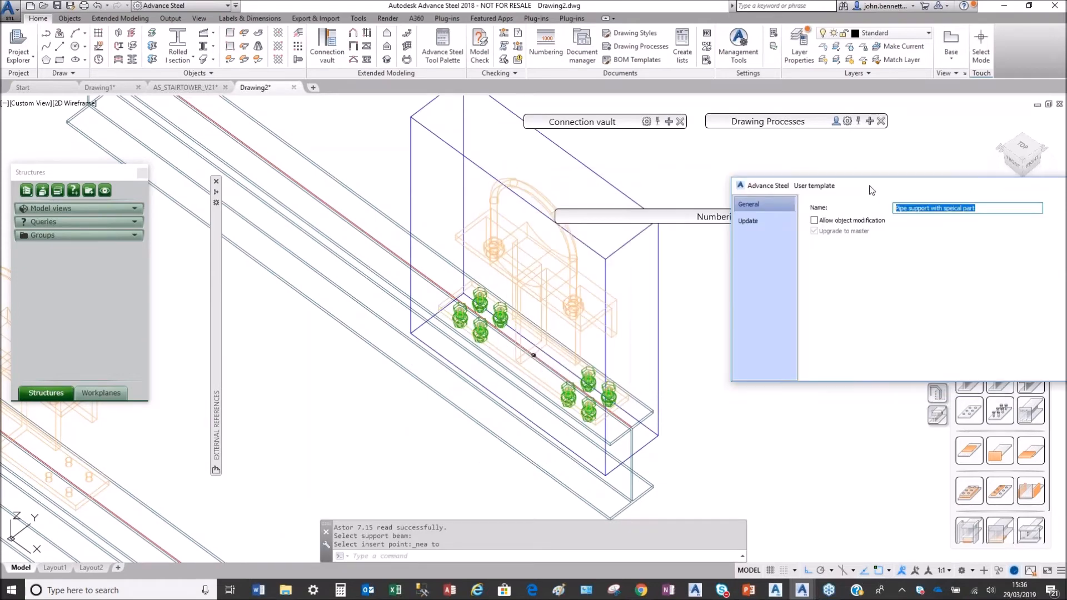
scroll(581, 371, up, 3)
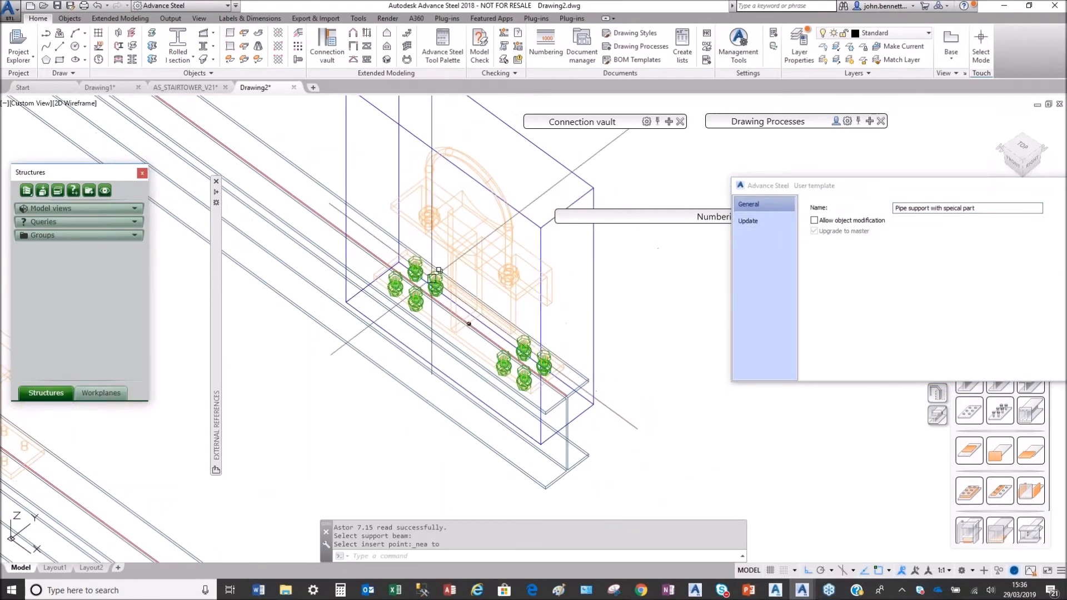
scroll(398, 285, up, 3)
scroll(427, 342, down, 3)
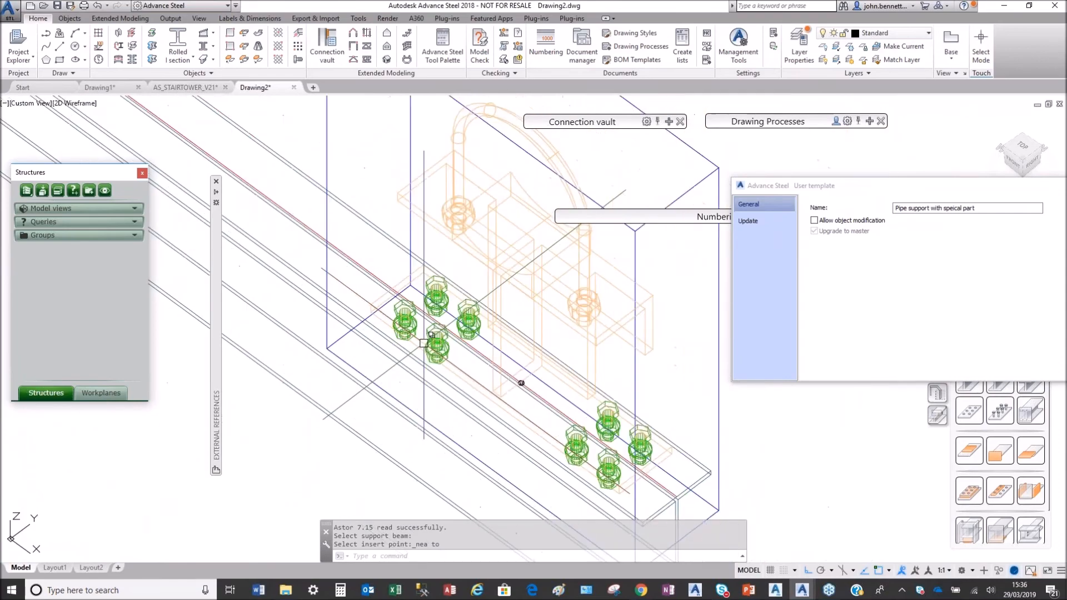
shift+middle_drag(521, 383, 375, 341)
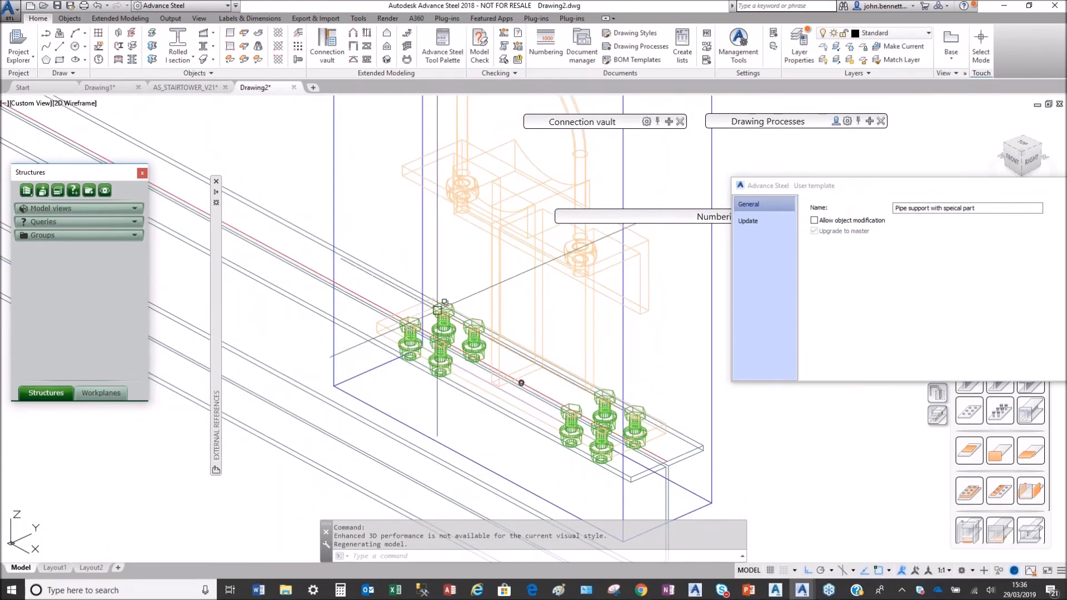
click(814, 221)
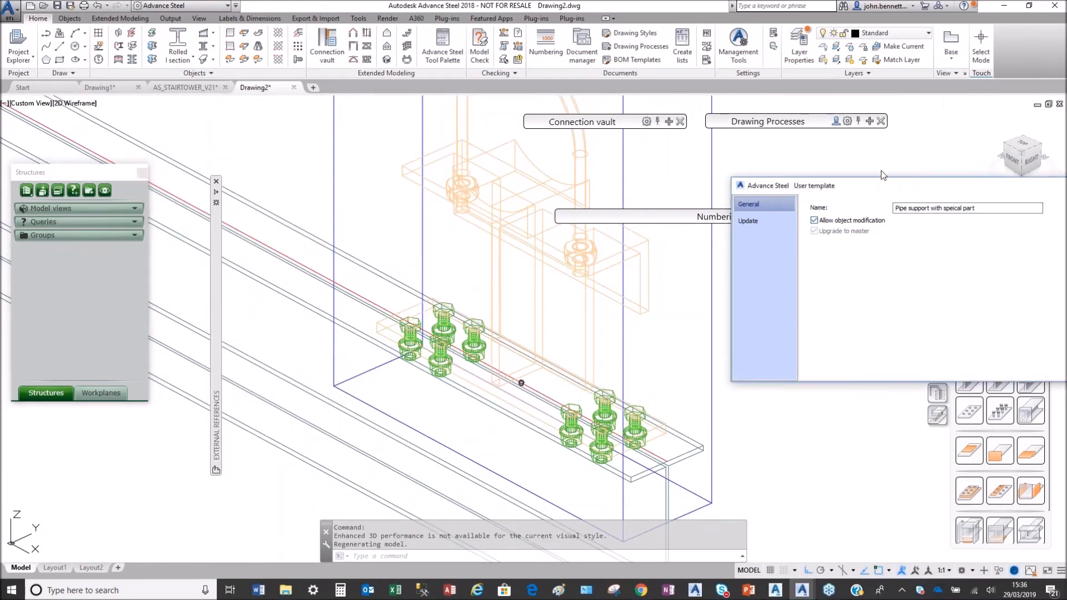
drag(858, 186, 654, 198)
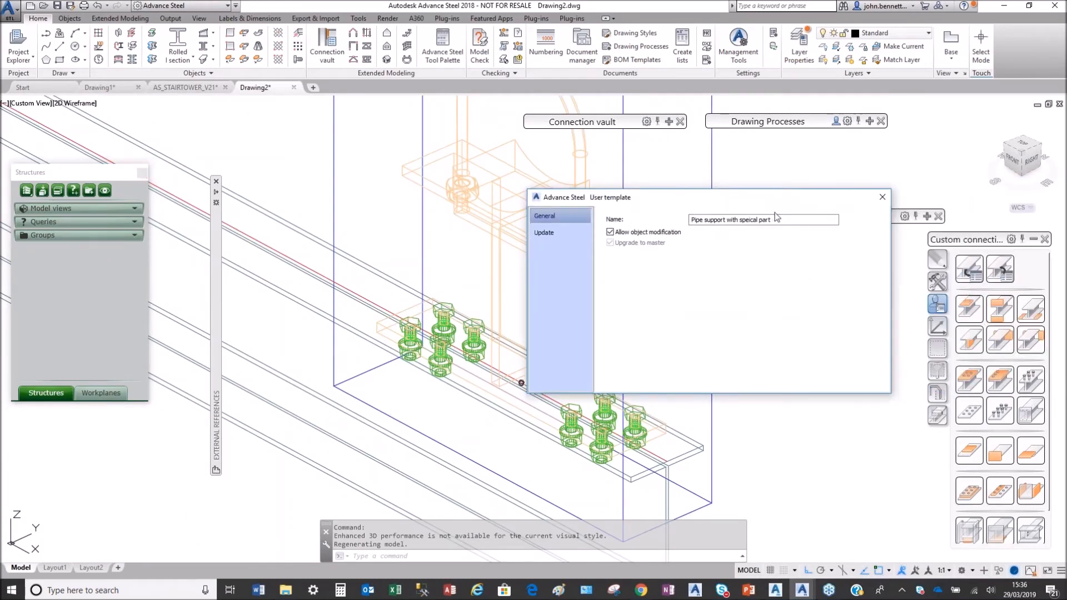
click(881, 196)
Examine the definition properties of the inserted special part and of the bolt group fixing it to the beam.
scroll(460, 286, up, 4)
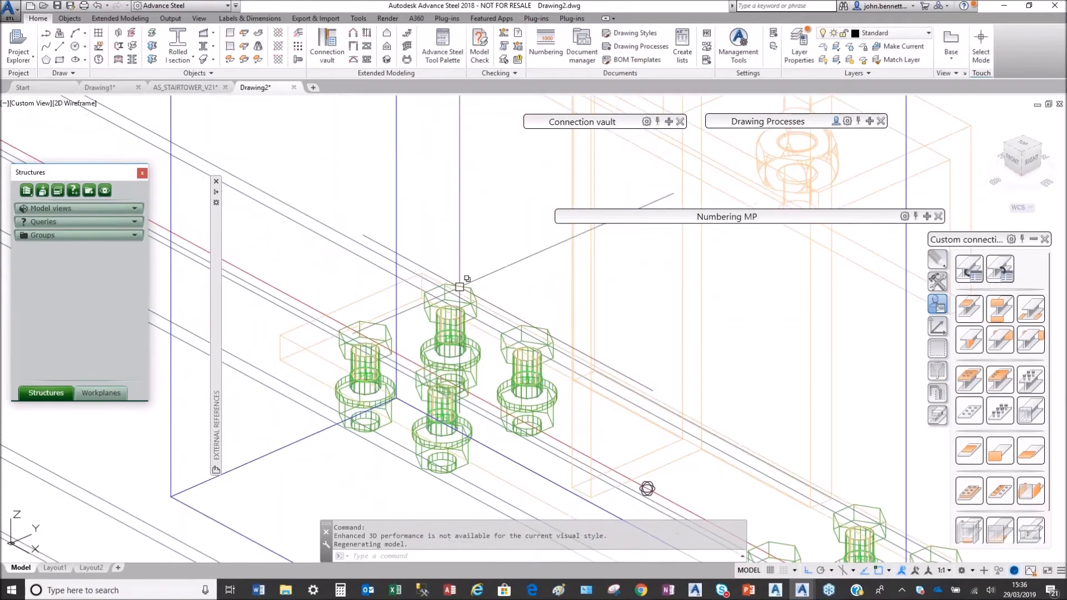
double_click(485, 308)
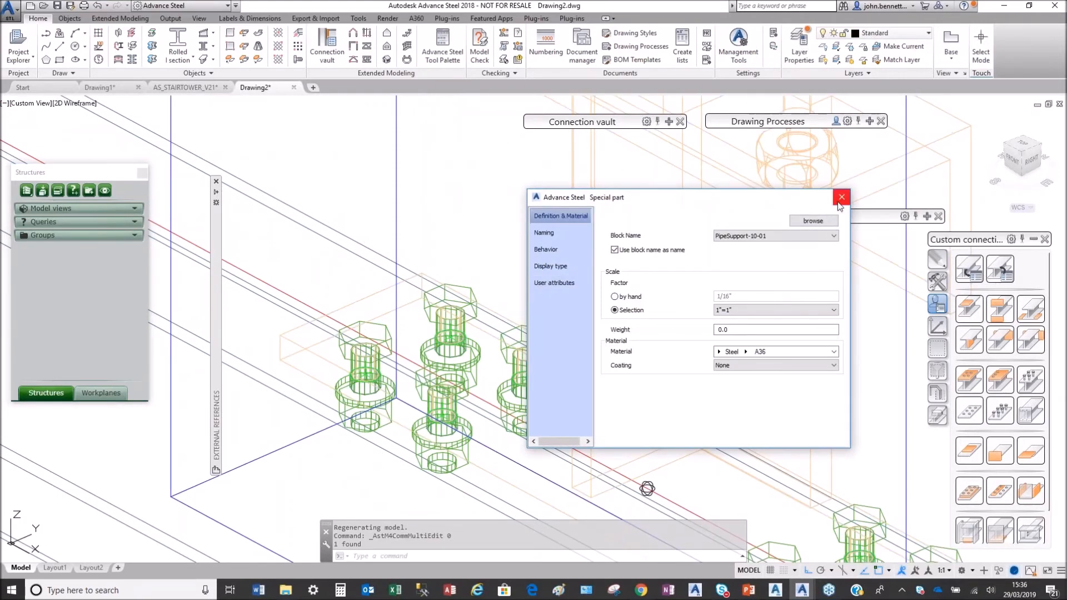
click(838, 202)
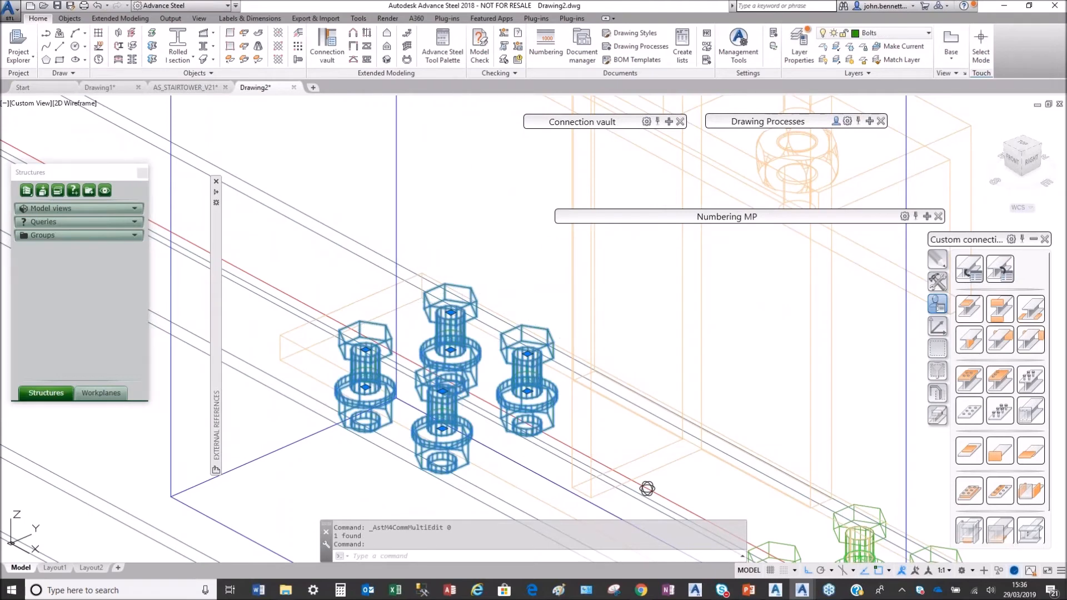
double_click(536, 347)
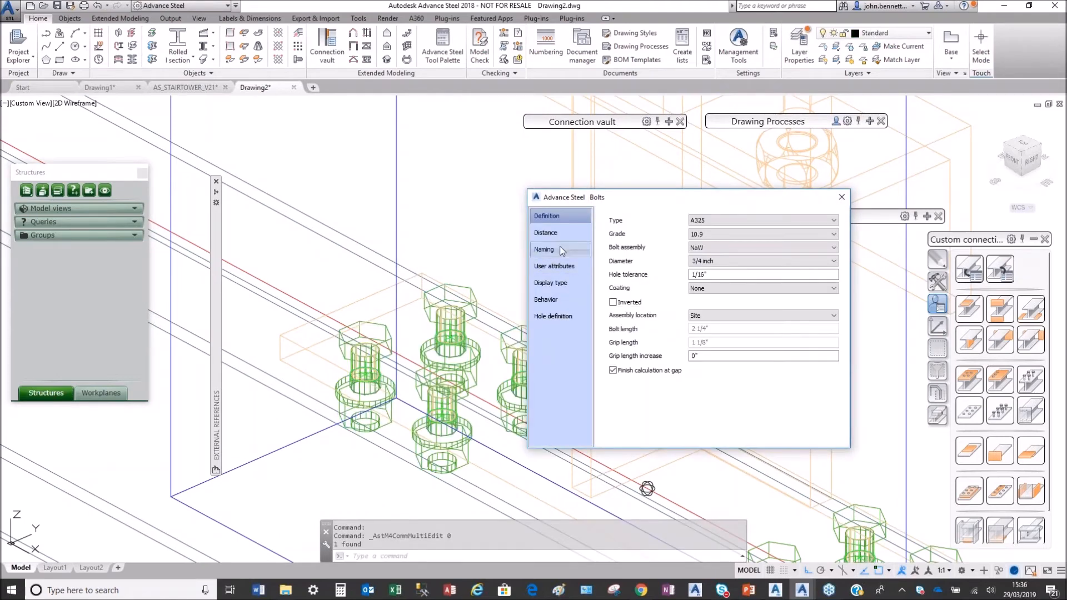
click(558, 249)
click(558, 217)
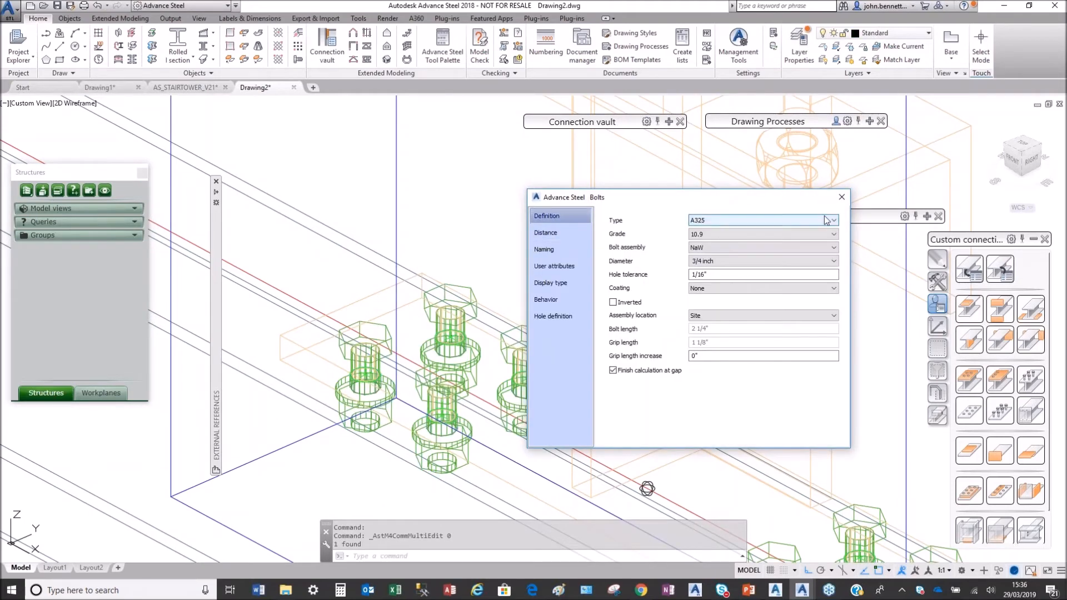
click(841, 196)
Examine the naming properties of the pipe support inserted on the second beam.
scroll(496, 312, down, 8)
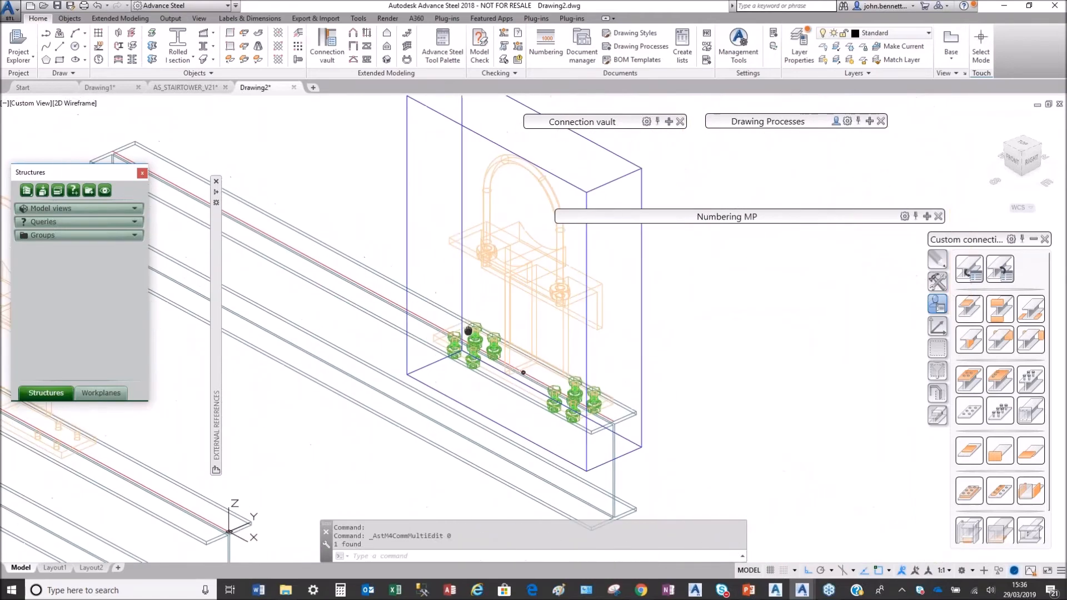
double_click(599, 273)
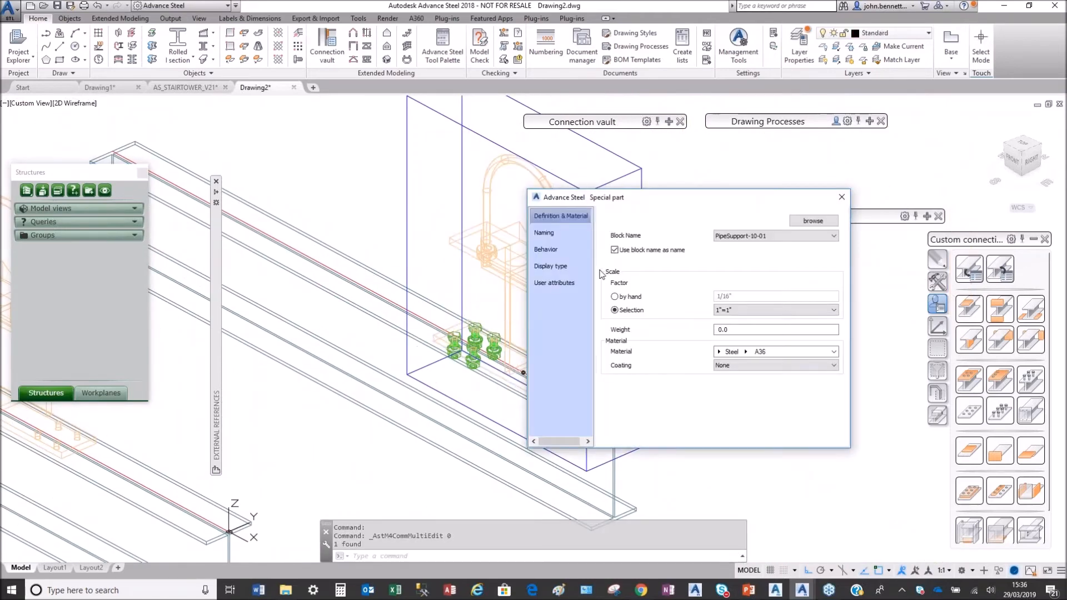
click(547, 233)
click(841, 196)
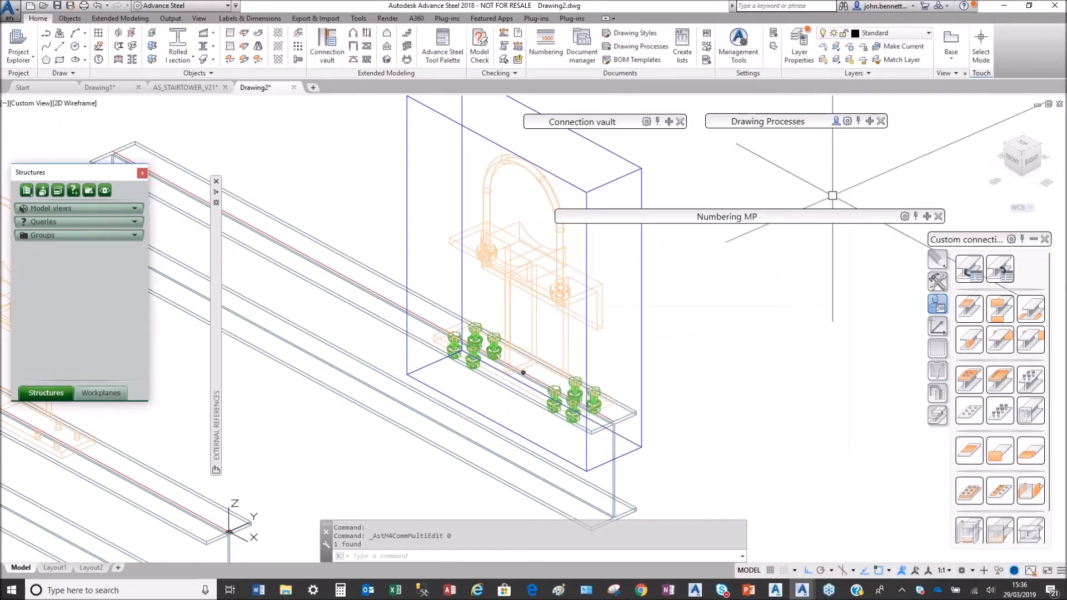
Renumber the model, processing single parts from 1000 and assemblies from 1, both with increment 1.
scroll(422, 178, down, 6)
click(546, 45)
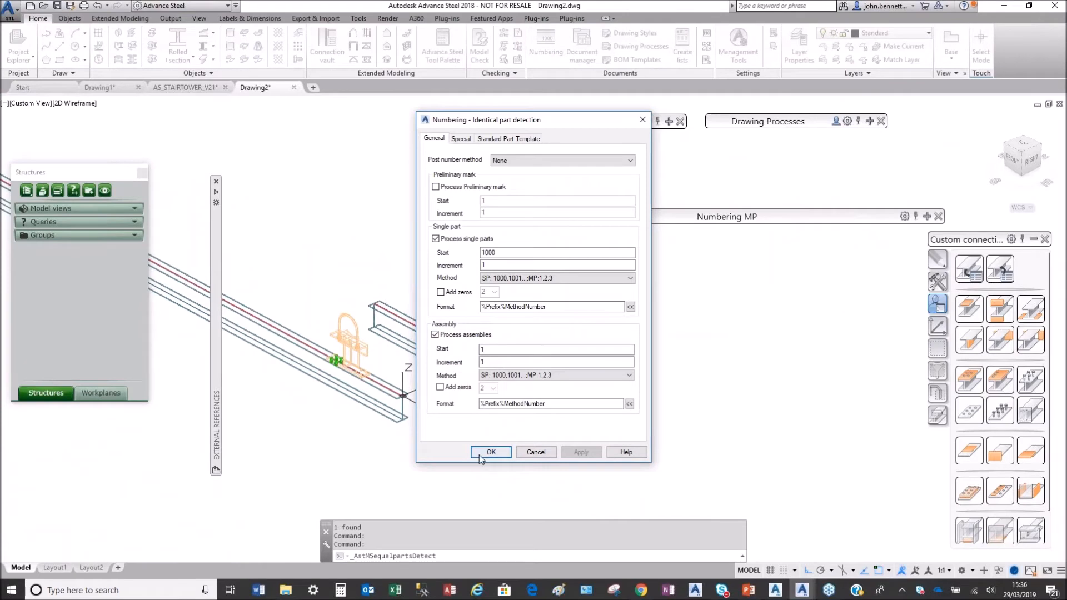
click(489, 452)
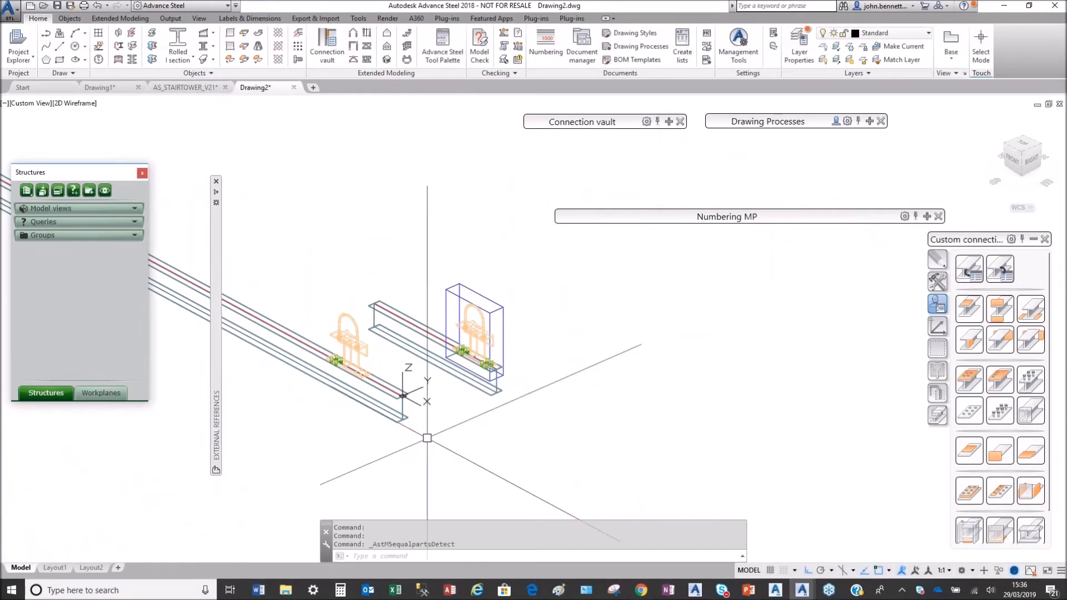
Check the single part and assembly marks of the second beam's pipe support after numbering.
scroll(474, 316, up, 4)
double_click(454, 313)
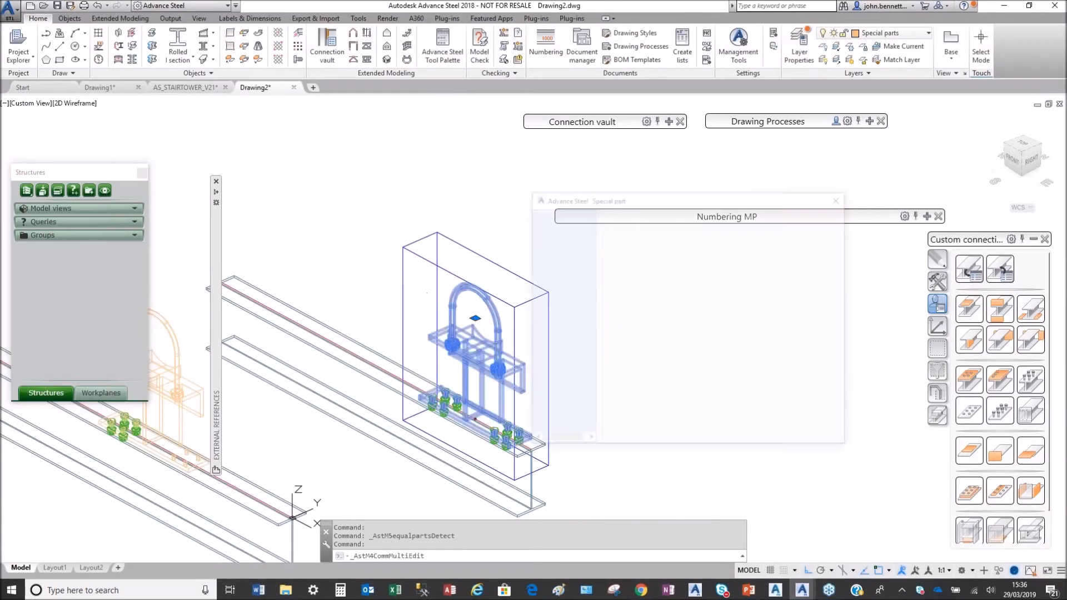
click(544, 228)
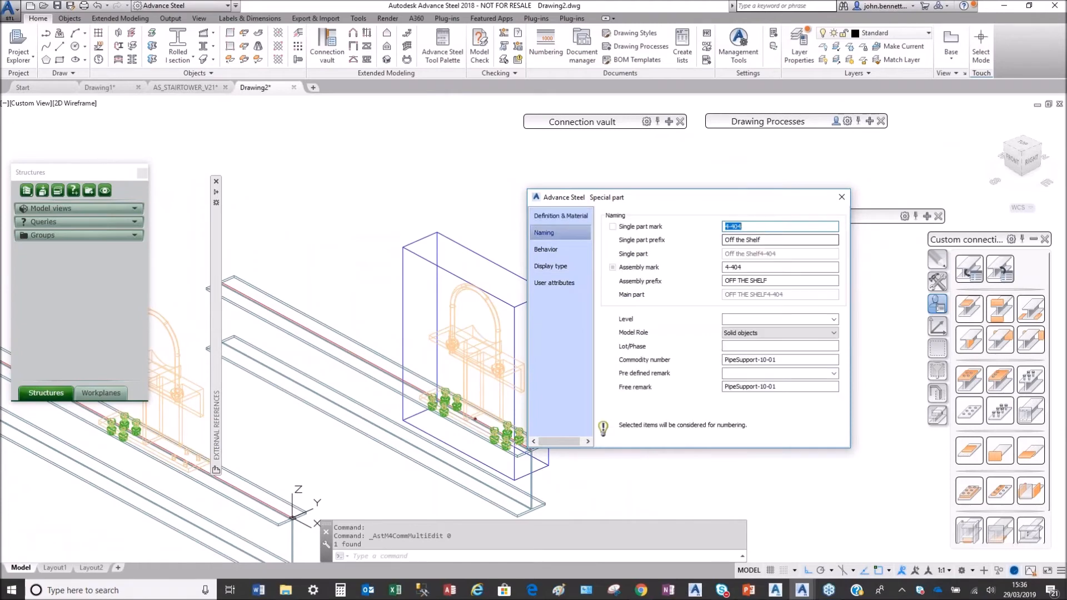
click(841, 197)
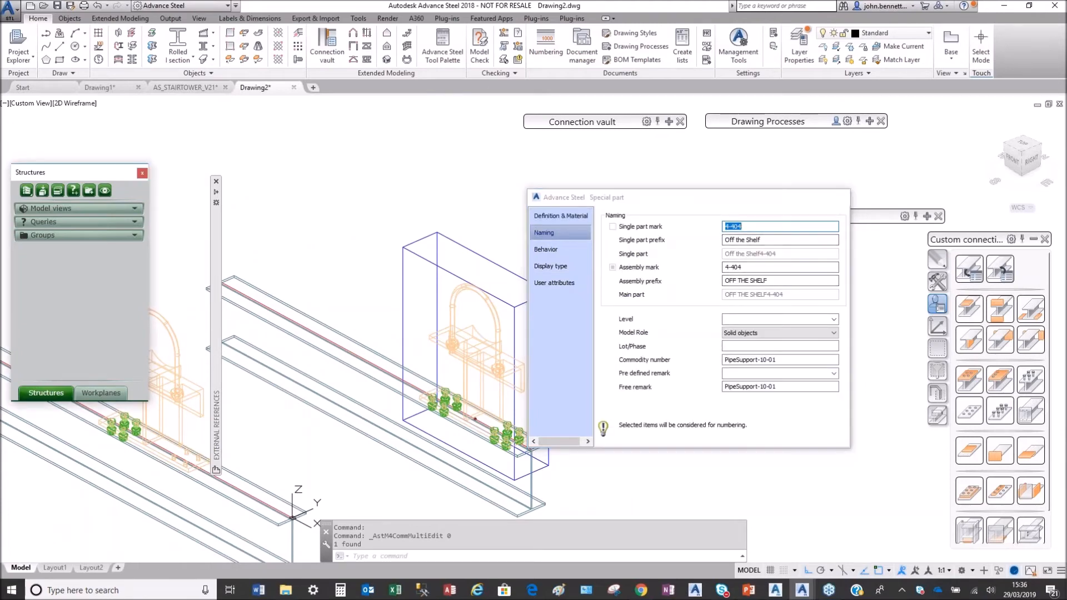
scroll(429, 291, down, 2)
middle_drag(386, 311, 545, 304)
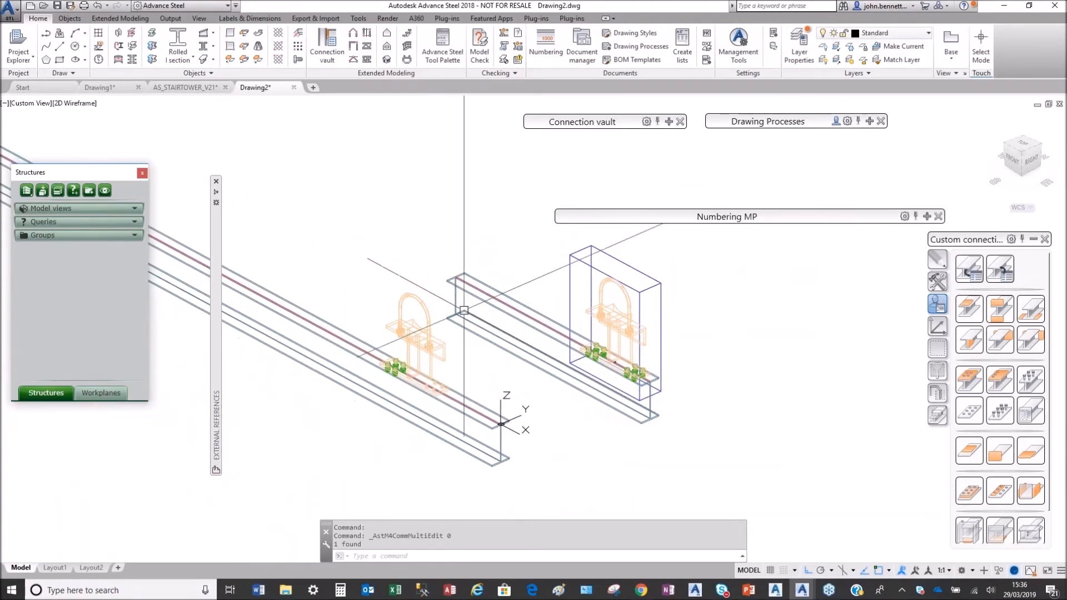
middle_drag(406, 343, 424, 345)
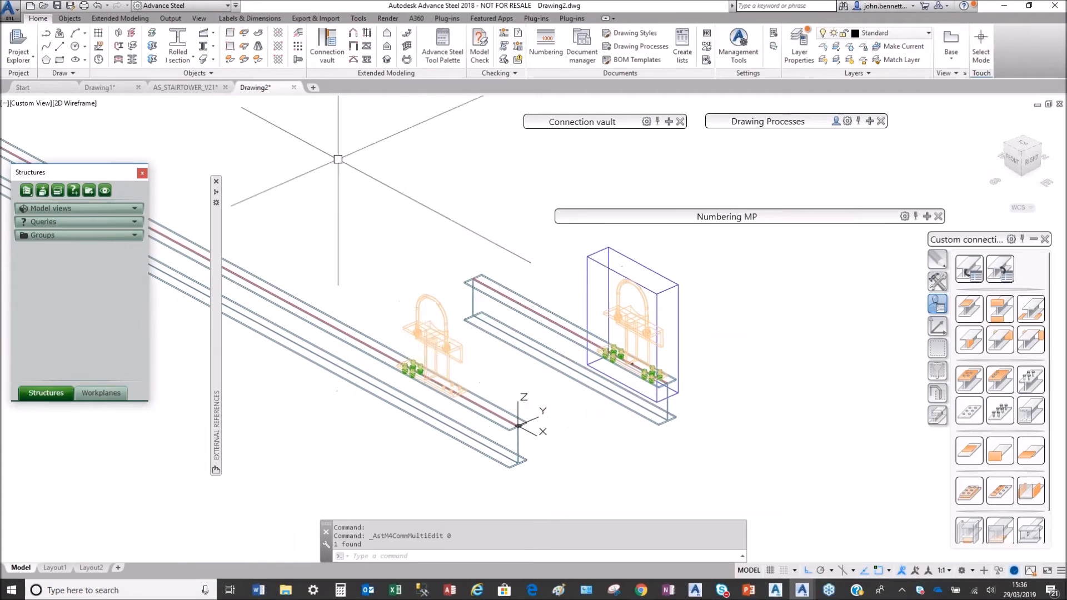
Switch to the AS_STAIRTOWER_V21 drawing and examine the pipe supports on the platform's outer beams.
click(169, 88)
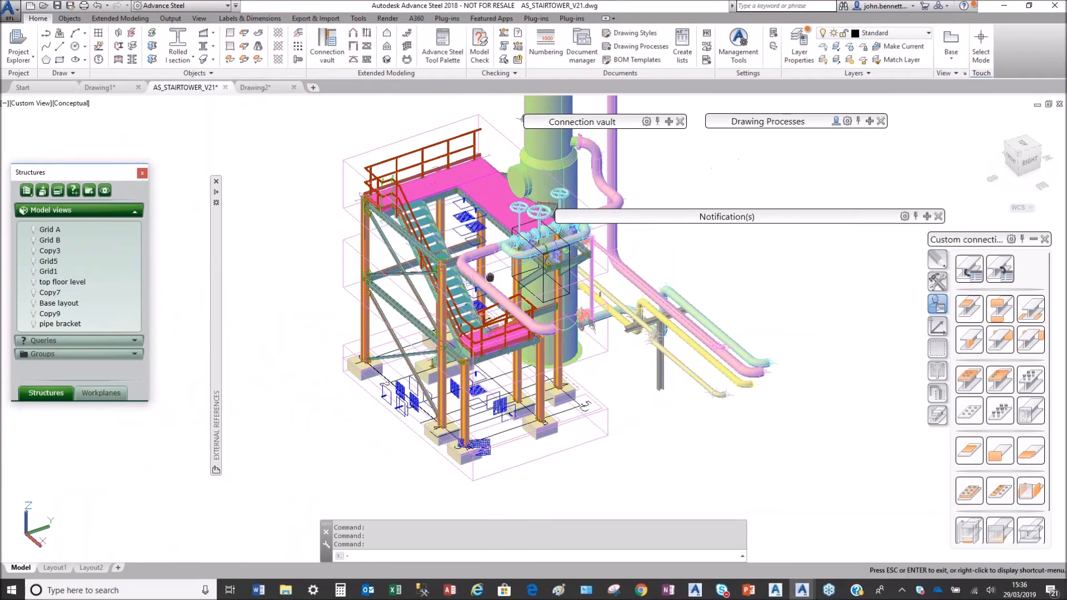
scroll(440, 282, up, 10)
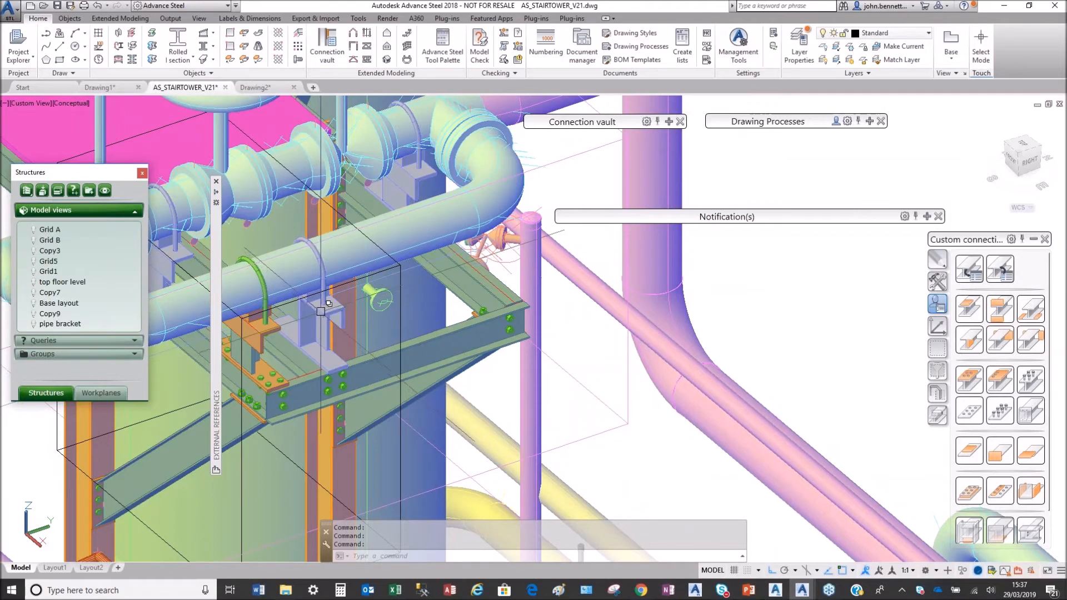
mouse_move(325, 335)
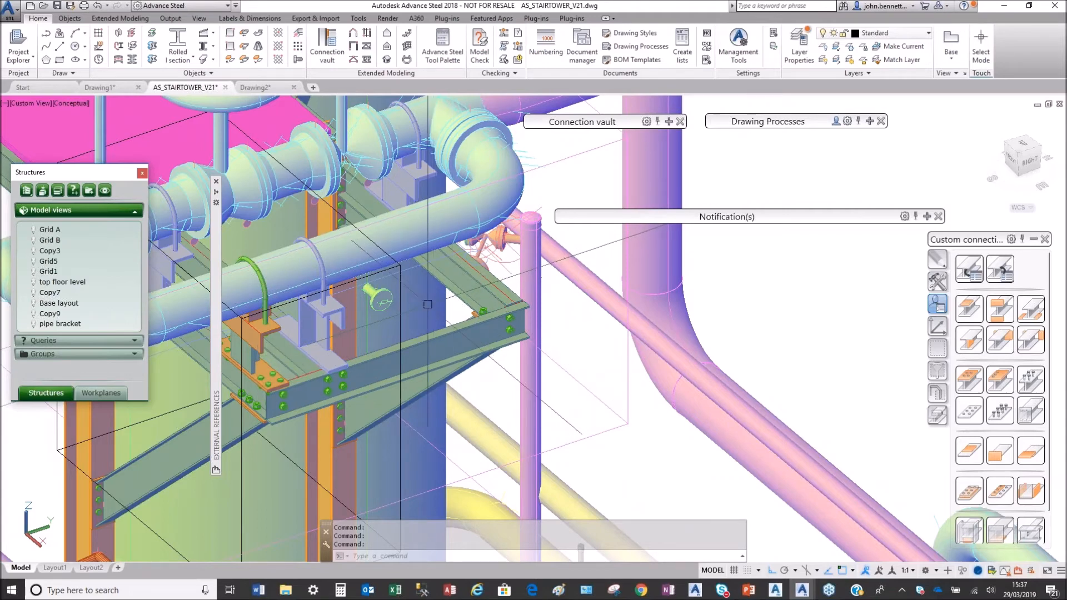
middle_drag(293, 386, 323, 385)
scroll(304, 333, up, 2)
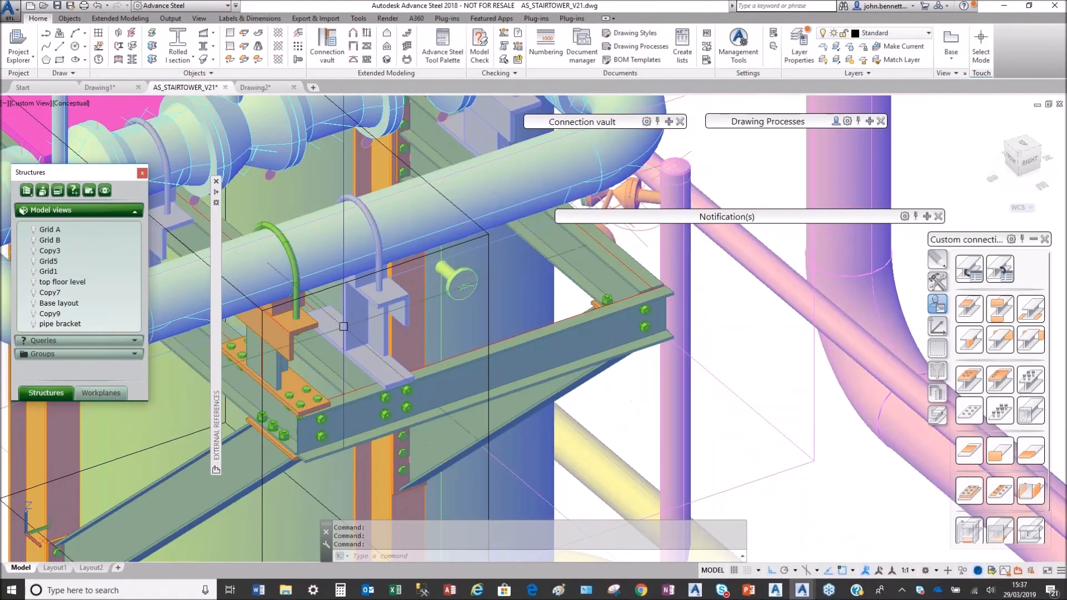
click(275, 341)
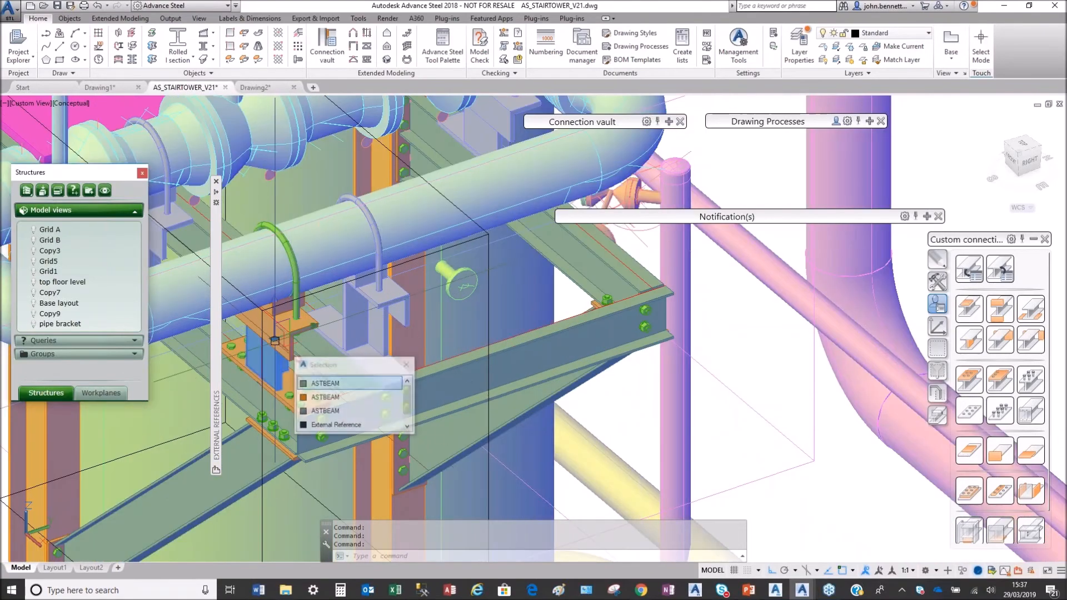
key(Escape)
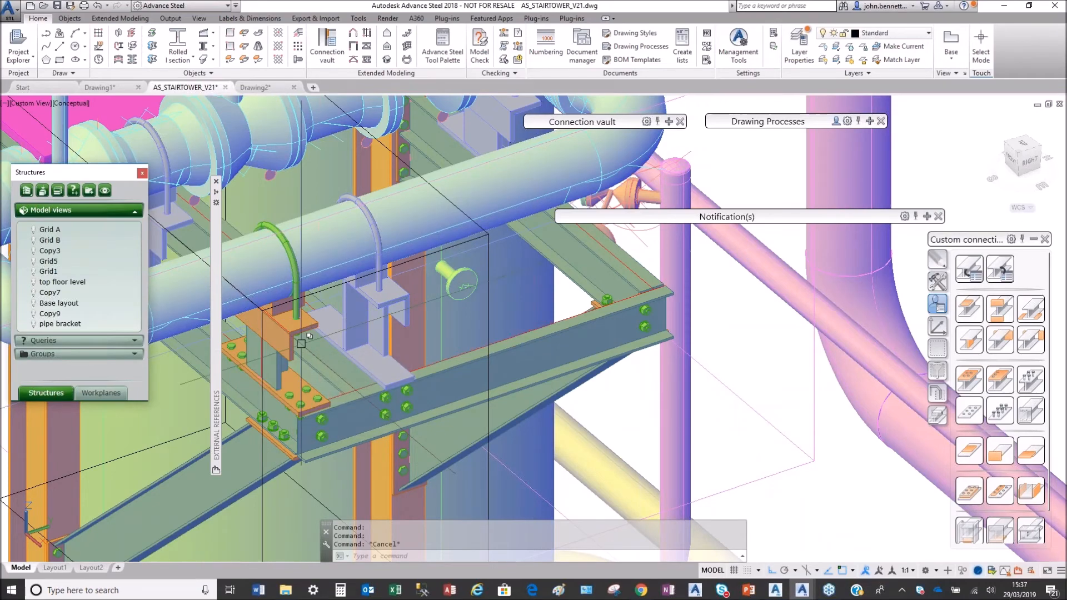
scroll(281, 373, up, 2)
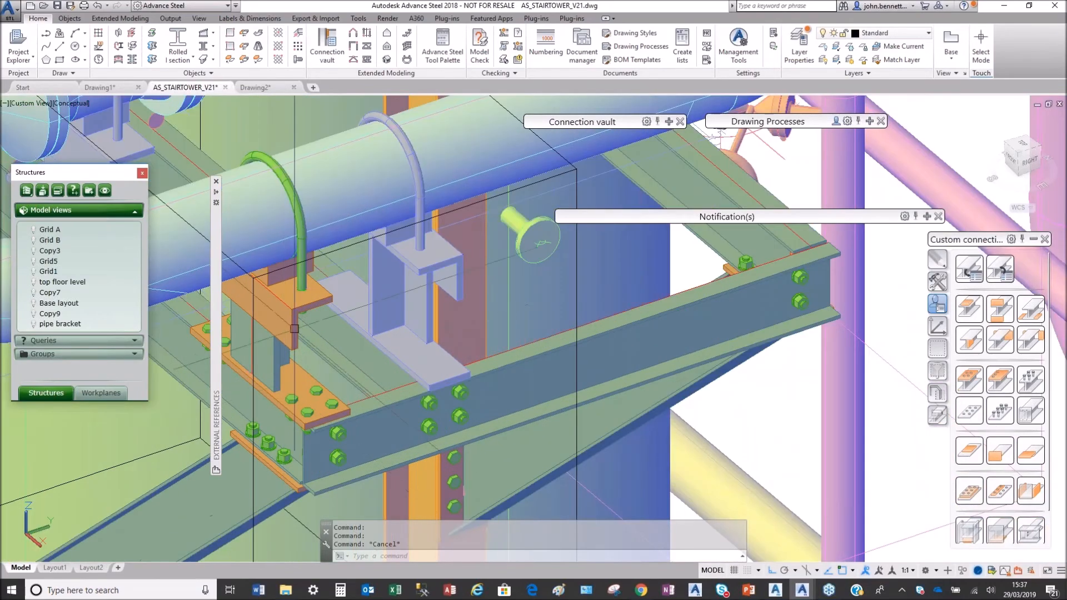
click(276, 319)
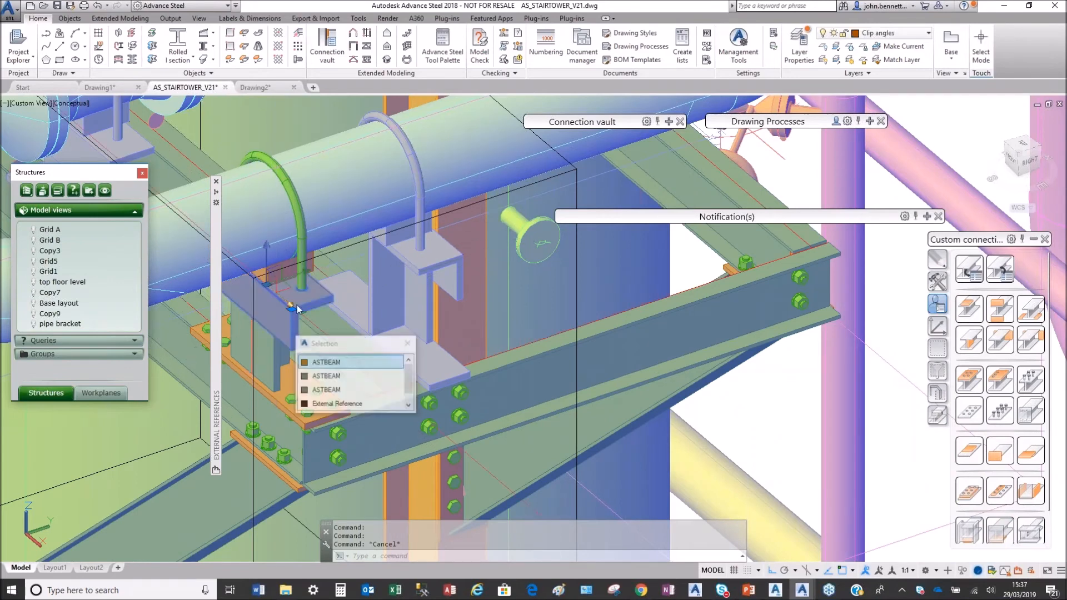
right_click(368, 305)
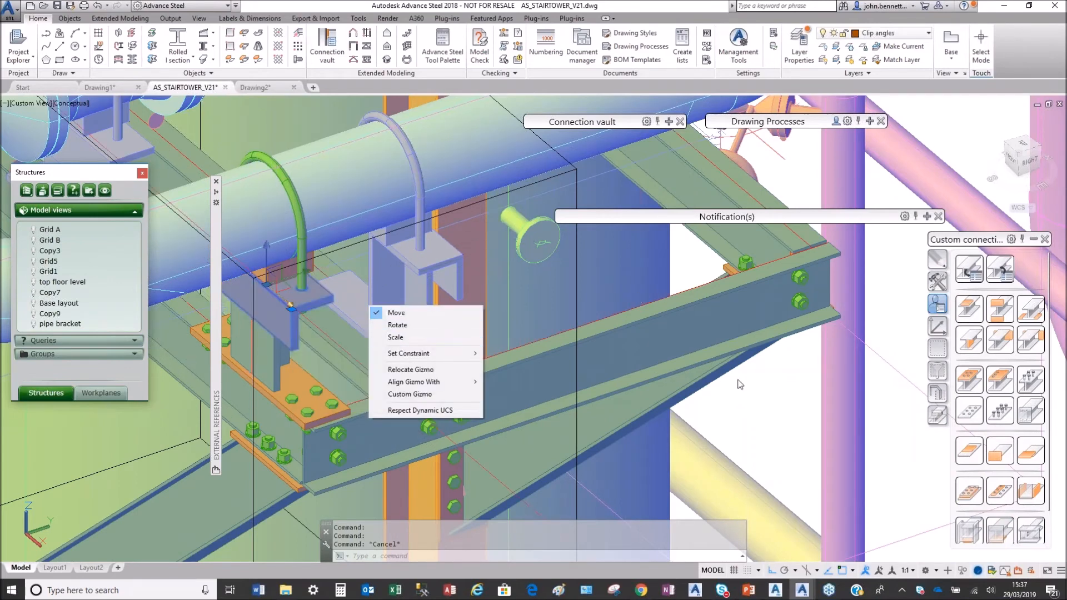
click(750, 385)
click(267, 285)
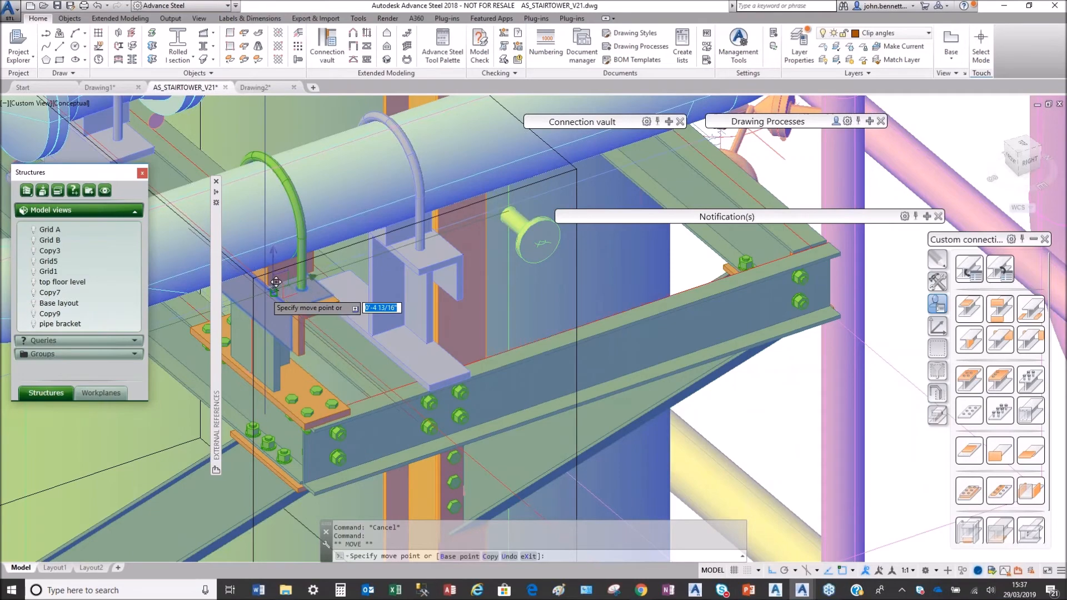
key(Escape)
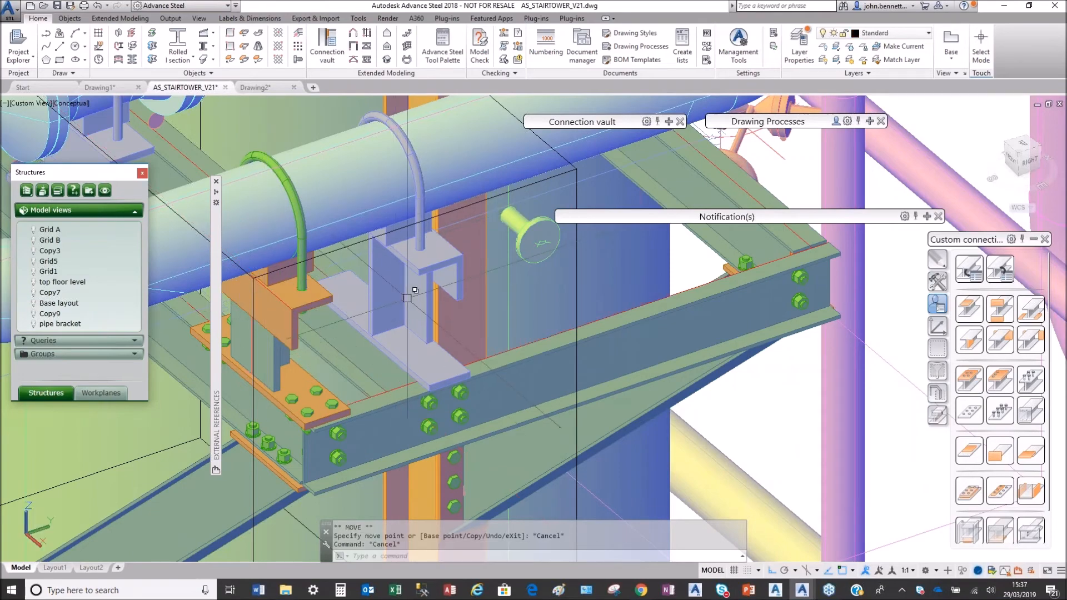
Set the visual style of the stair tower model to 2D Wireframe around the platform's outer corner.
middle_drag(410, 295, 342, 328)
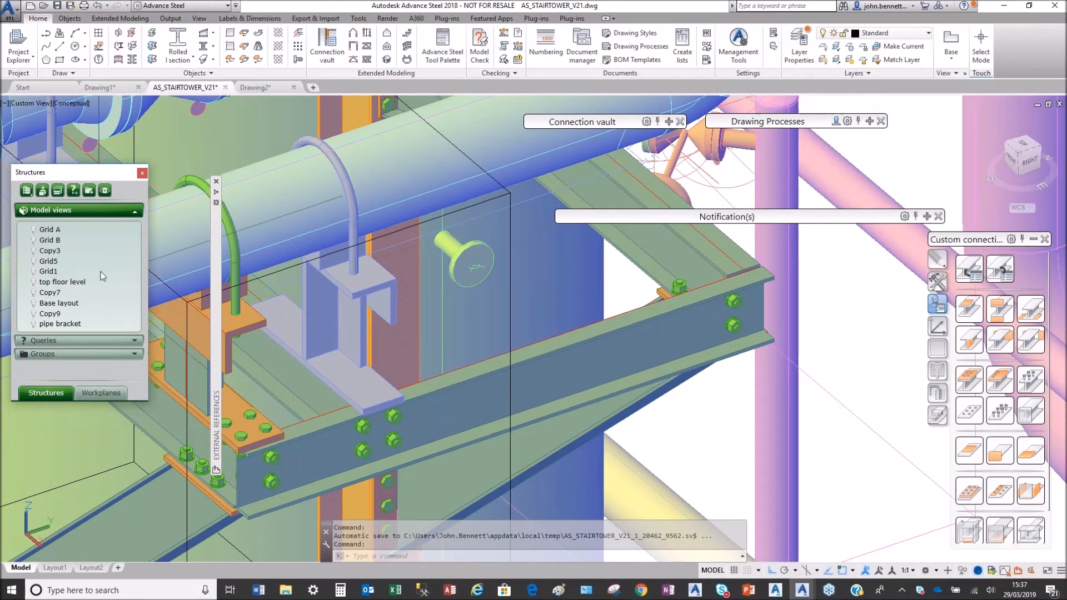
middle_drag(534, 296, 321, 402)
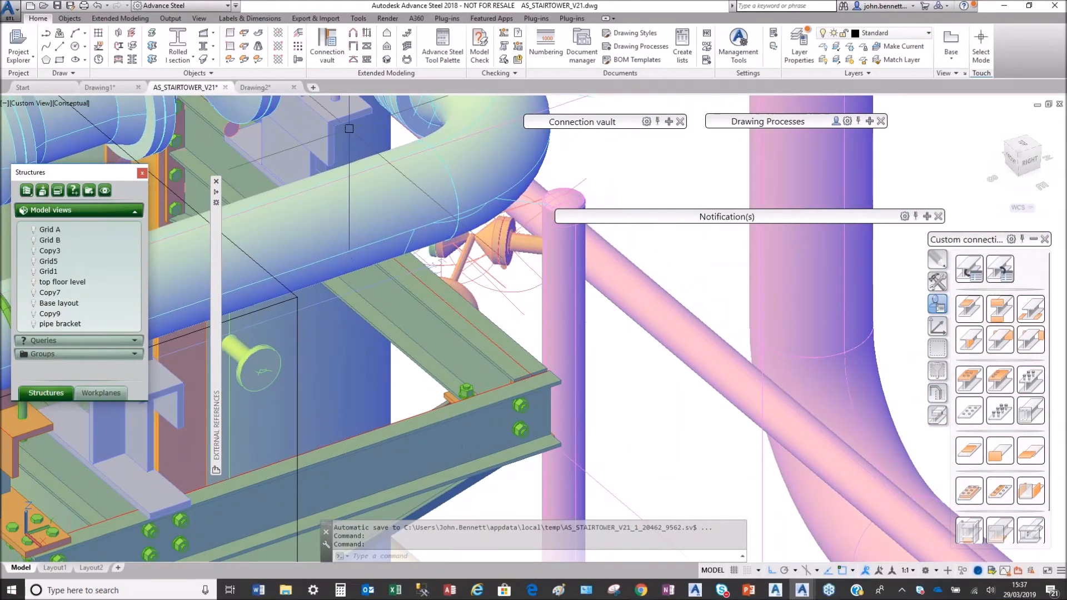
click(70, 103)
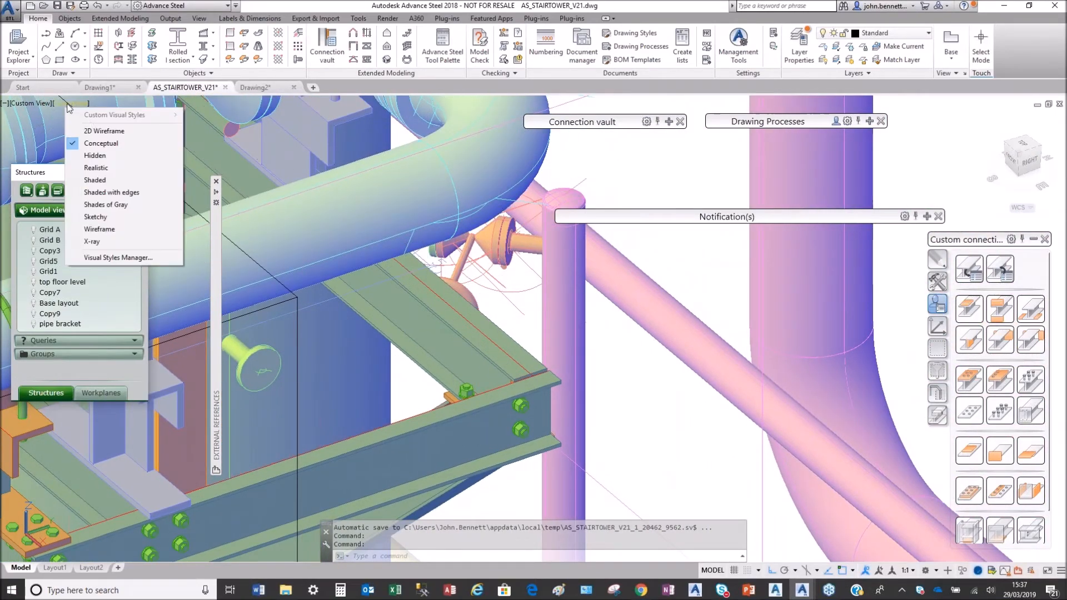
click(117, 143)
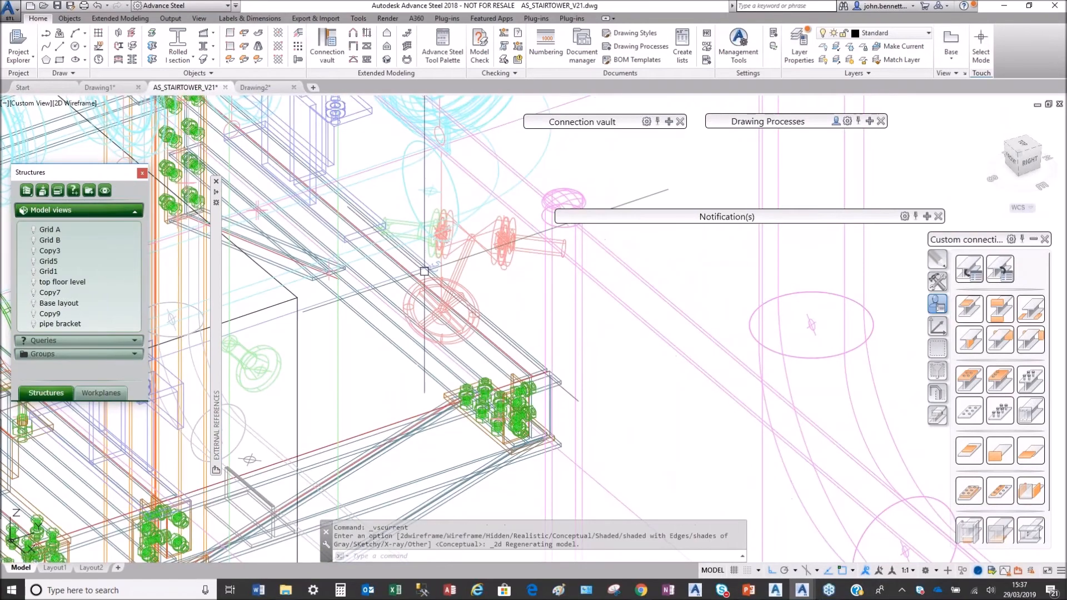
Insert the "Pipe support with speical part" connection template from Pipe Supports.dwg on the platform beam, at its outer end.
mouse_move(496, 304)
middle_down()
mouse_move(510, 290)
mouse_move(499, 302)
middle_up()
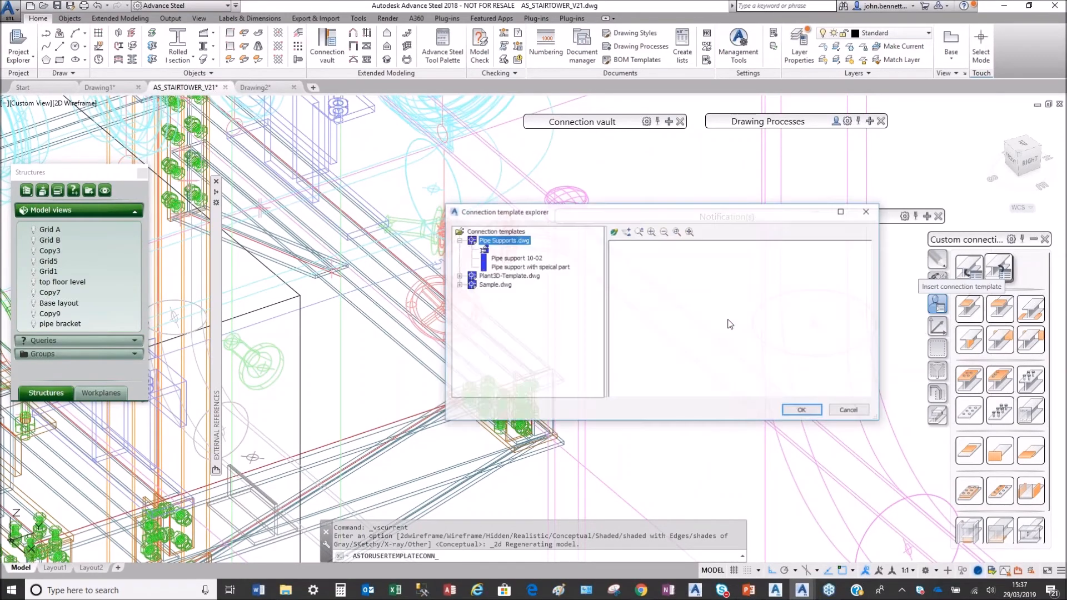
click(514, 268)
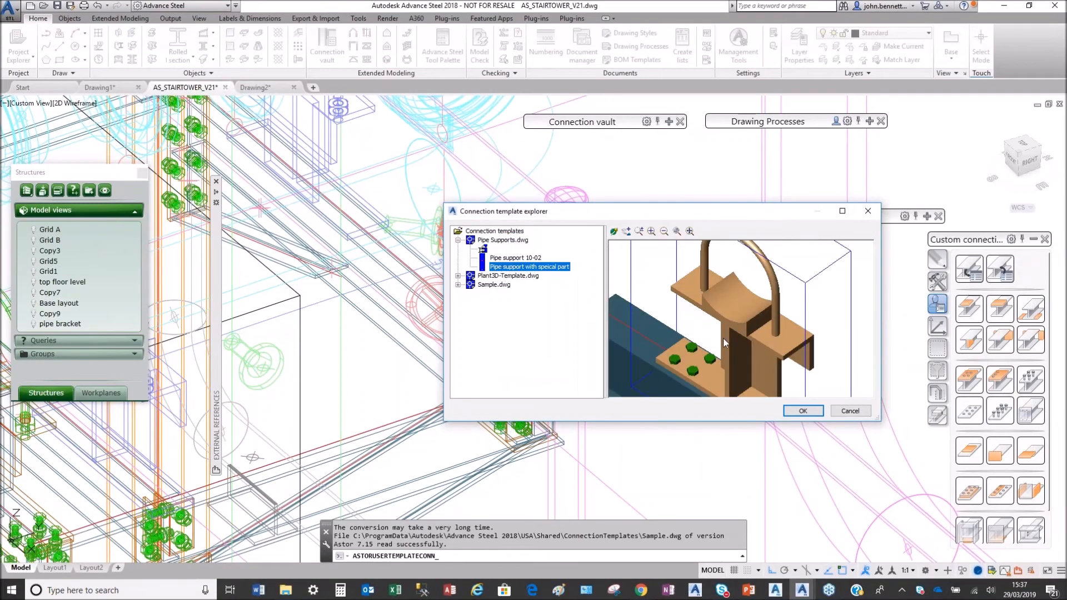
click(803, 411)
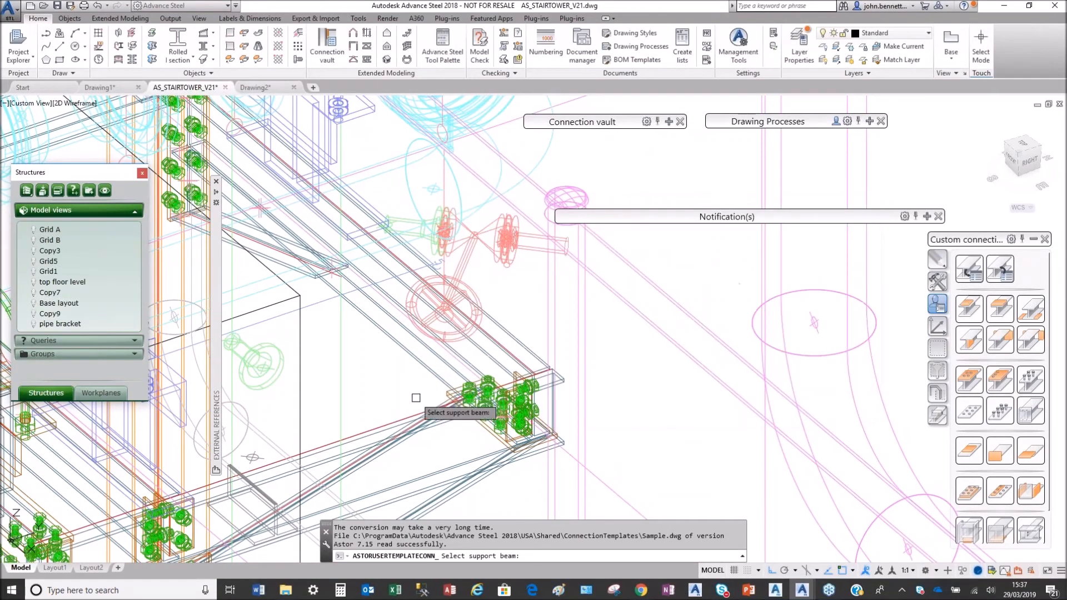
click(511, 337)
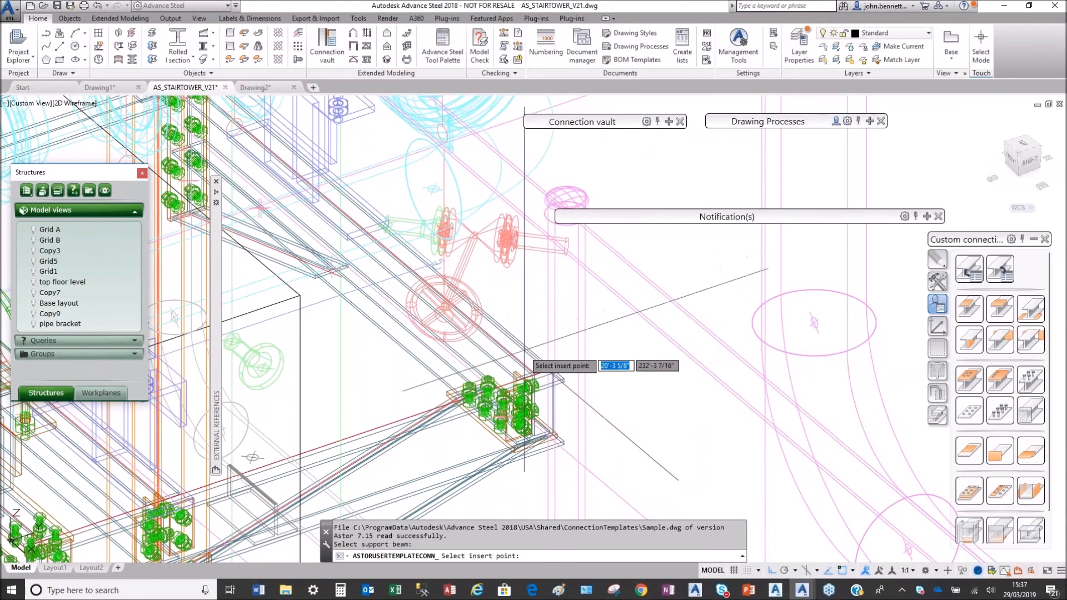
scroll(494, 406, up, 3)
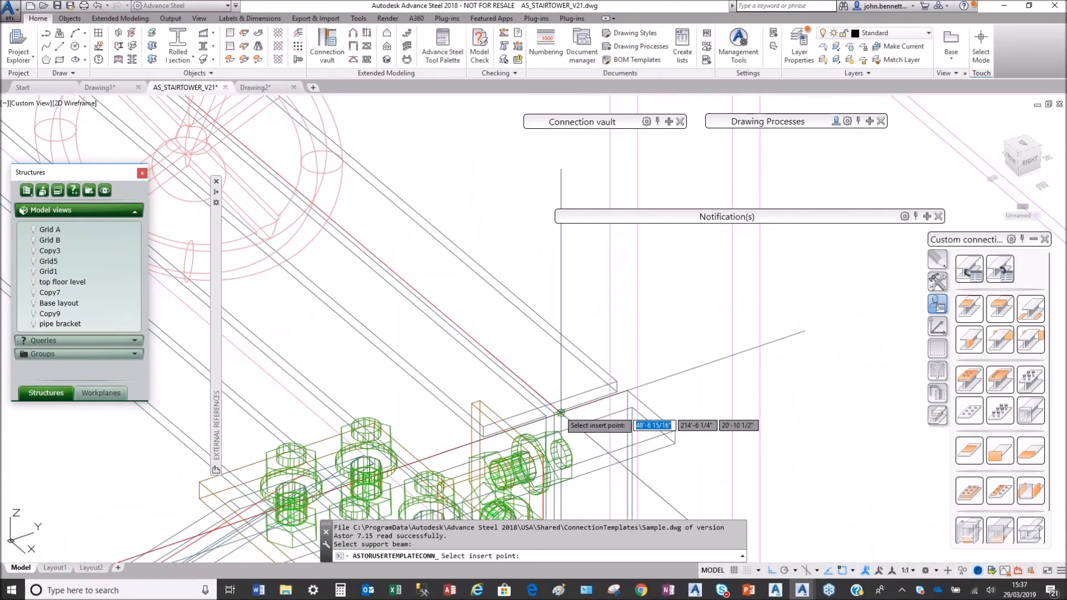
click(560, 412)
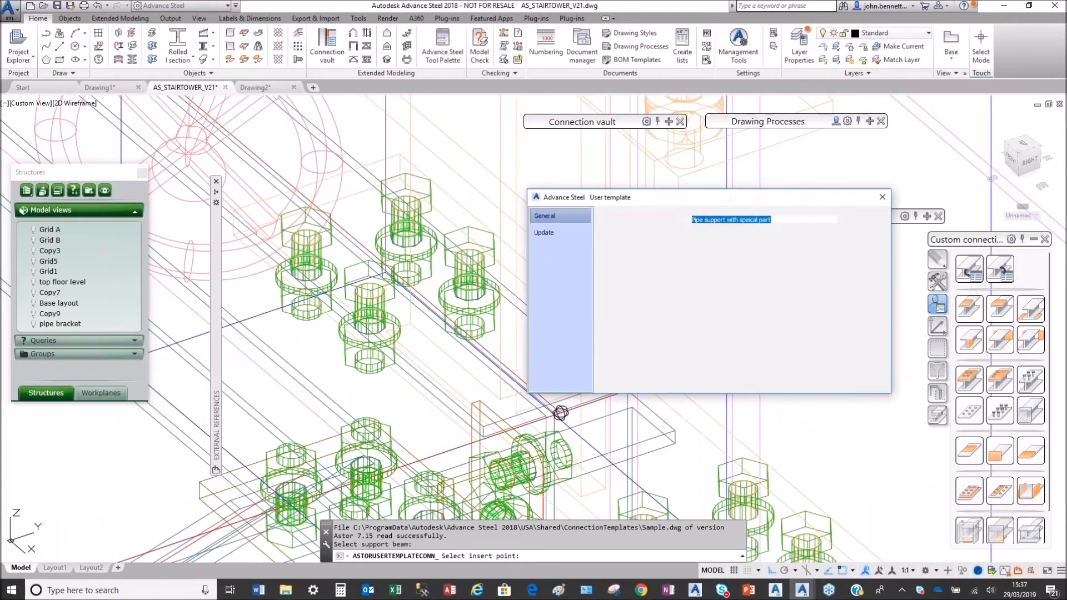
click(882, 197)
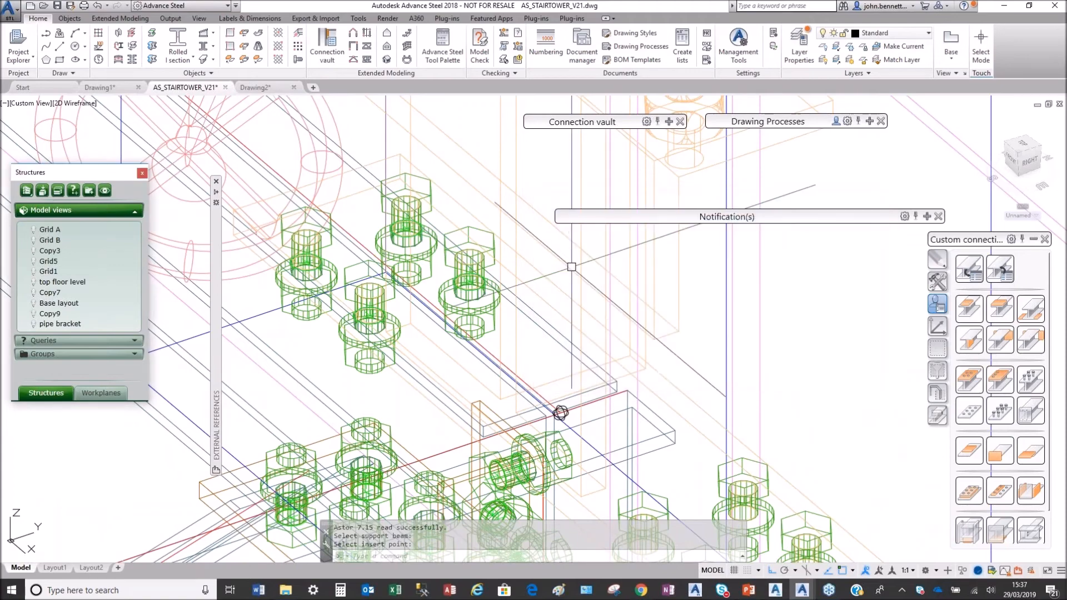
Check the general properties of the pipe support template inserted at the beam's end.
scroll(515, 331, down, 4)
middle_drag(515, 331, 471, 410)
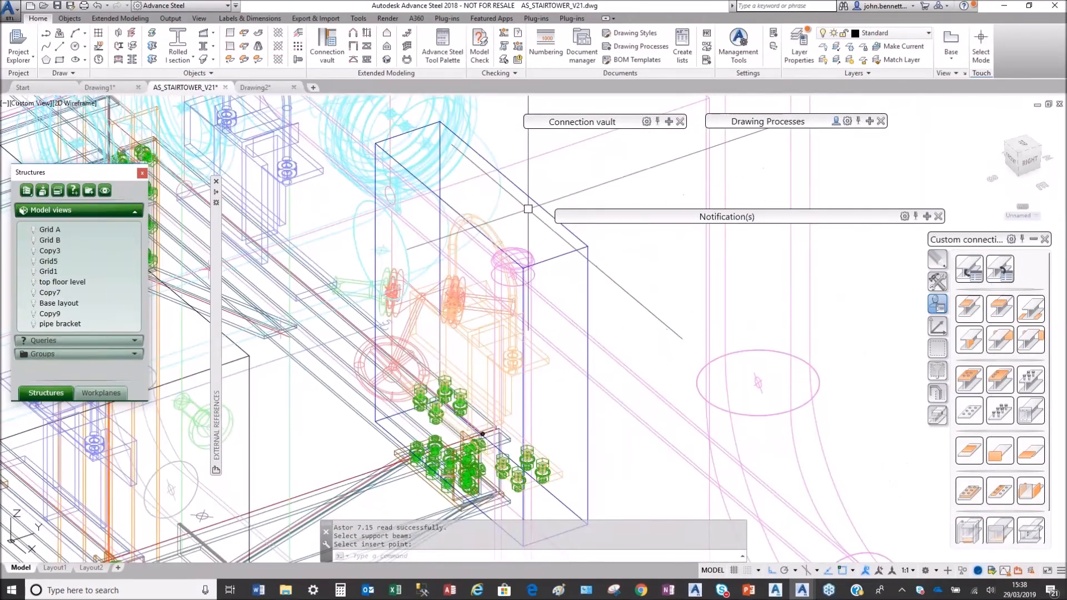
double_click(529, 199)
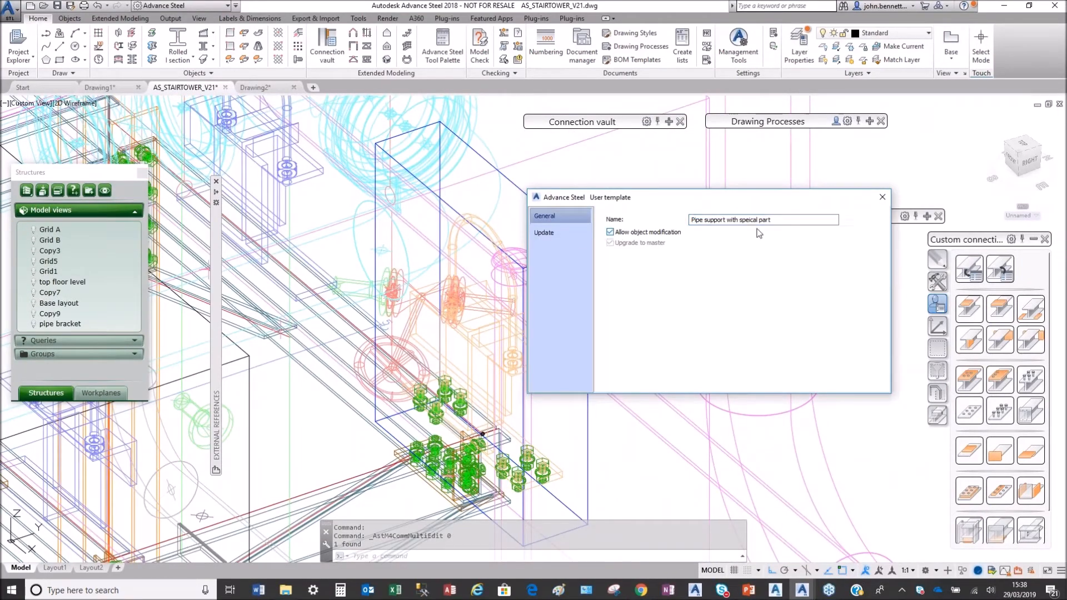
click(882, 196)
Stretch the inserted support's insertion point back along the beam, using a coordinate filter to change only its X position.
middle_drag(509, 322, 523, 310)
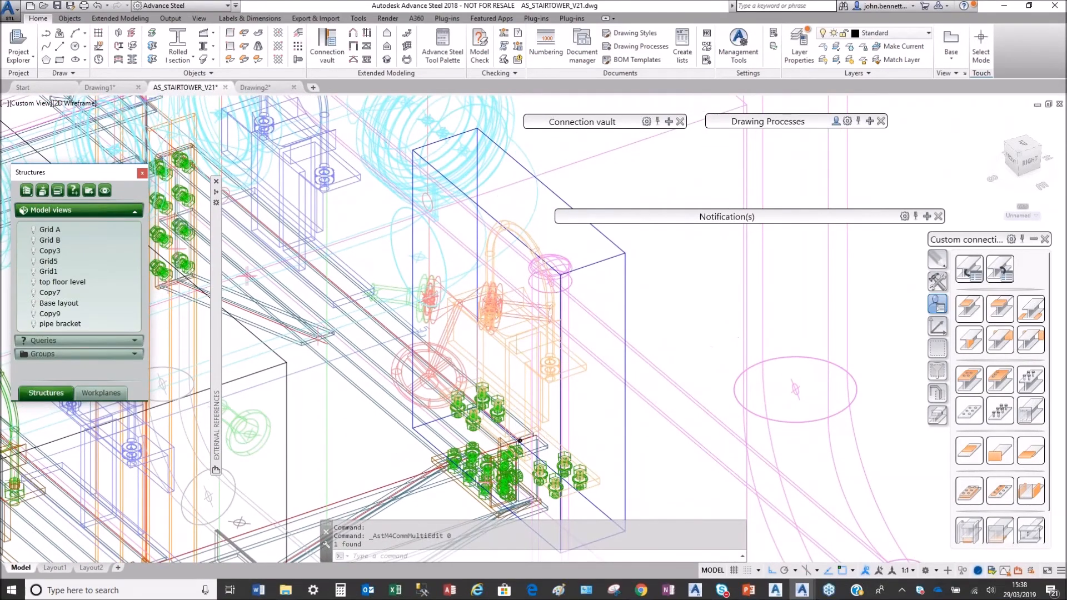
scroll(504, 399, up, 5)
scroll(504, 399, up, 3)
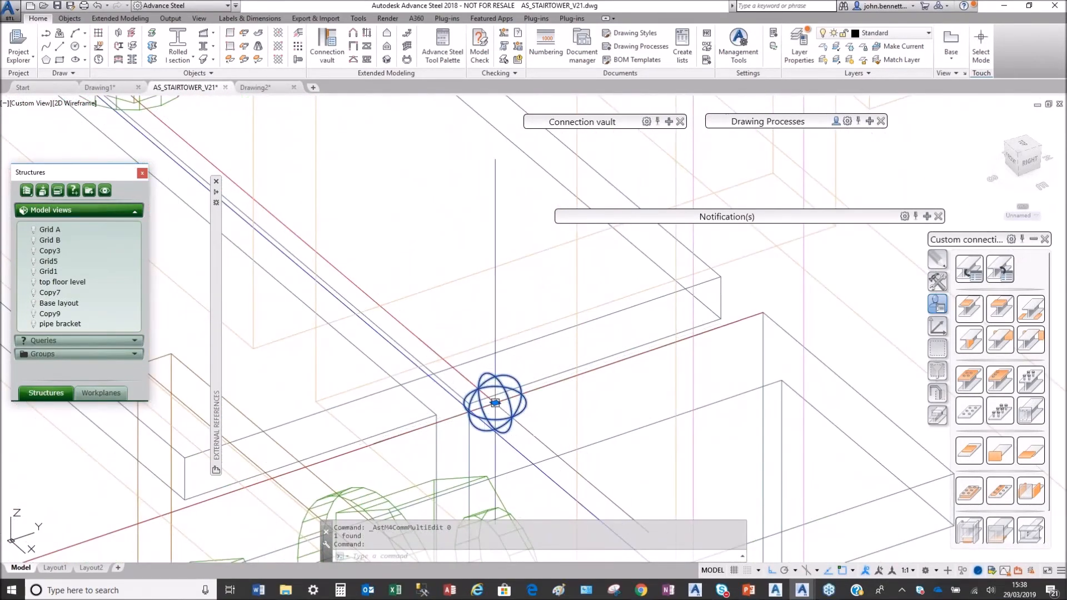
click(495, 402)
scroll(422, 350, down, 6)
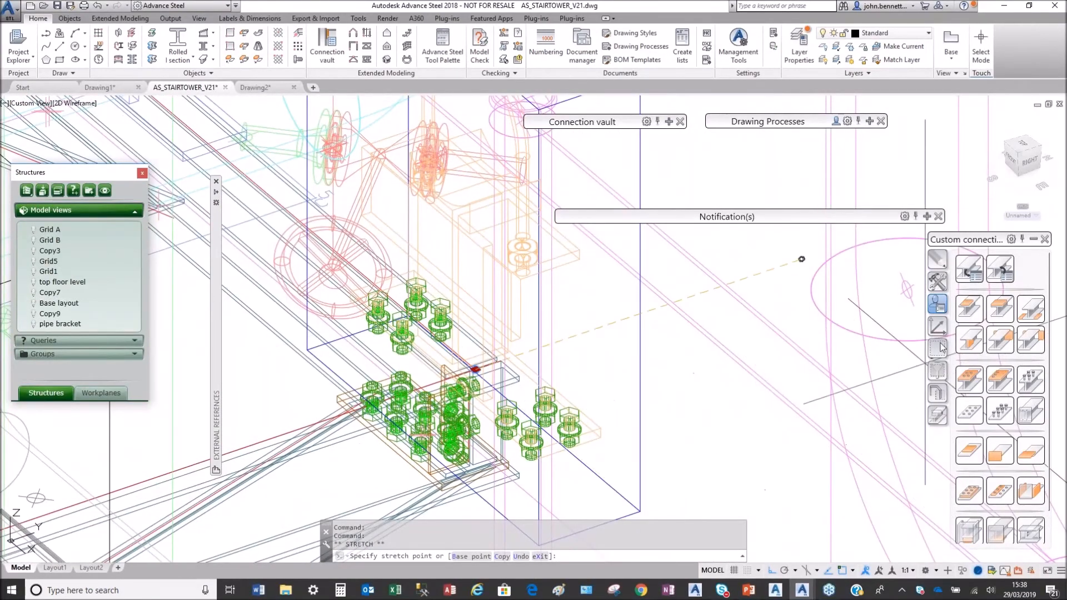
click(937, 326)
click(968, 451)
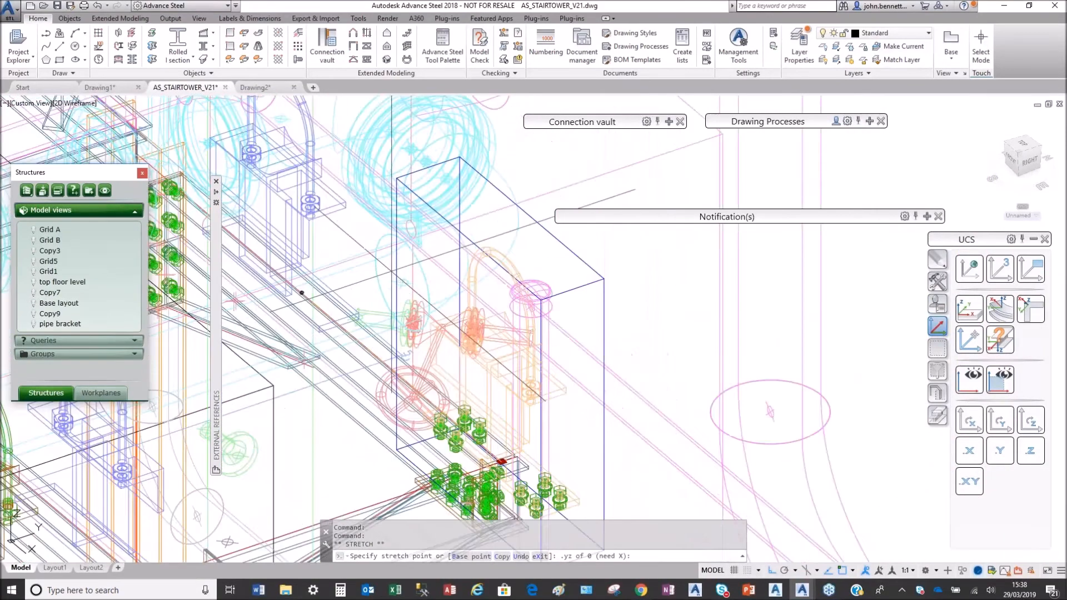
scroll(408, 287, up, 2)
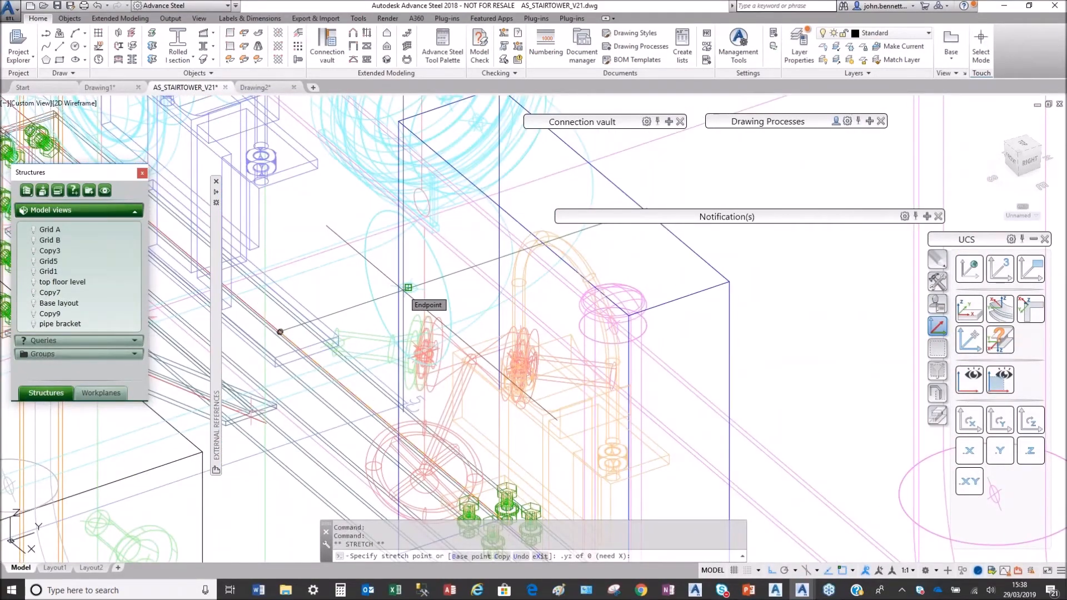
click(378, 287)
scroll(357, 277, down, 2)
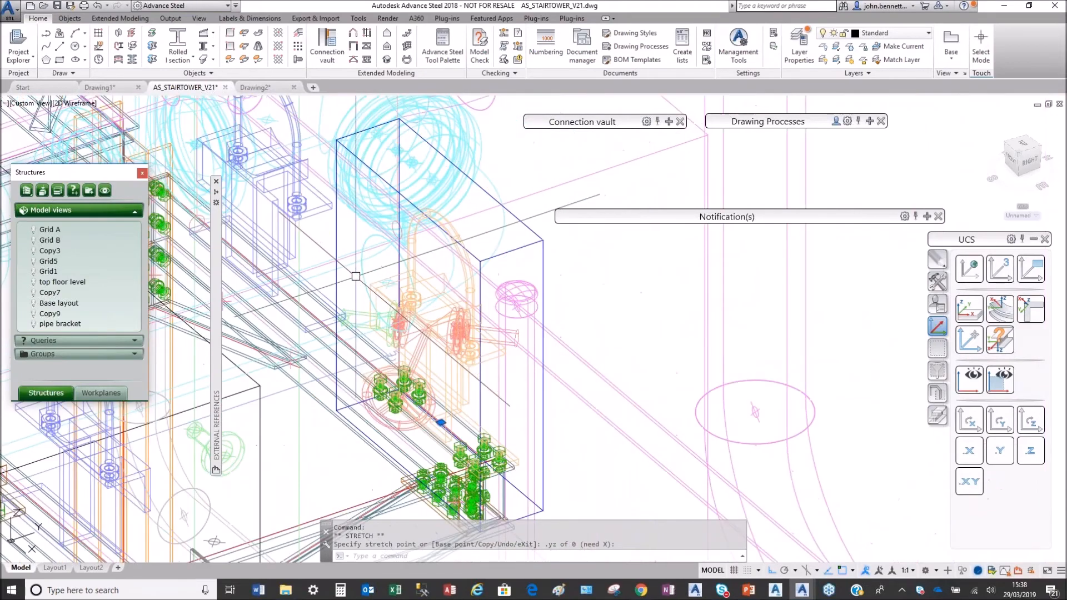
Examine how the moved special-part pipe support and its bolts relate to the platform beam, including the bolt holes in the beam.
middle_drag(358, 276, 442, 269)
middle_drag(438, 364, 420, 312)
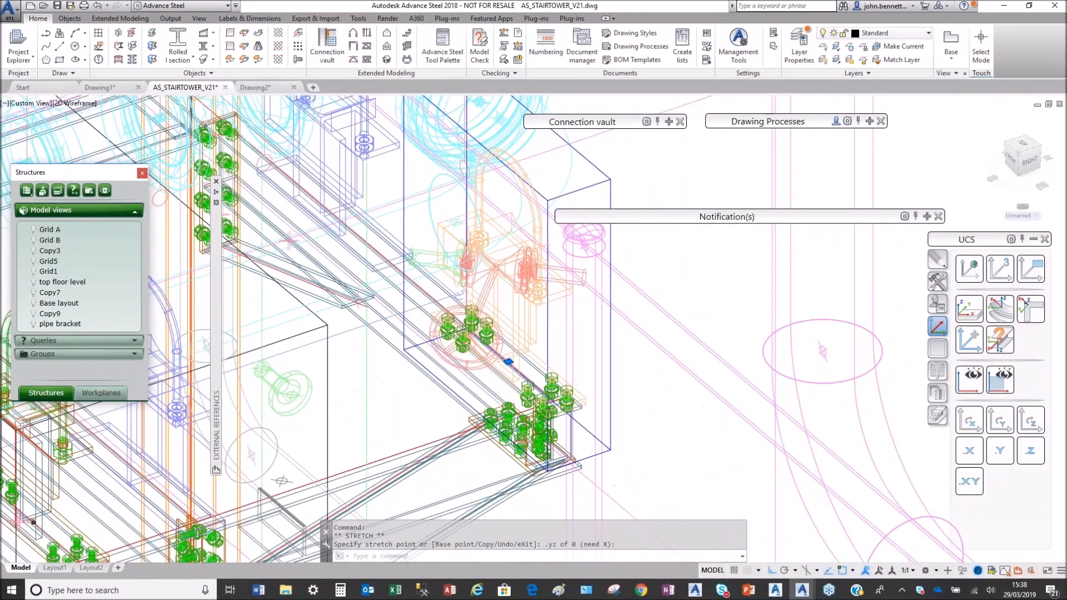
scroll(411, 311, up, 6)
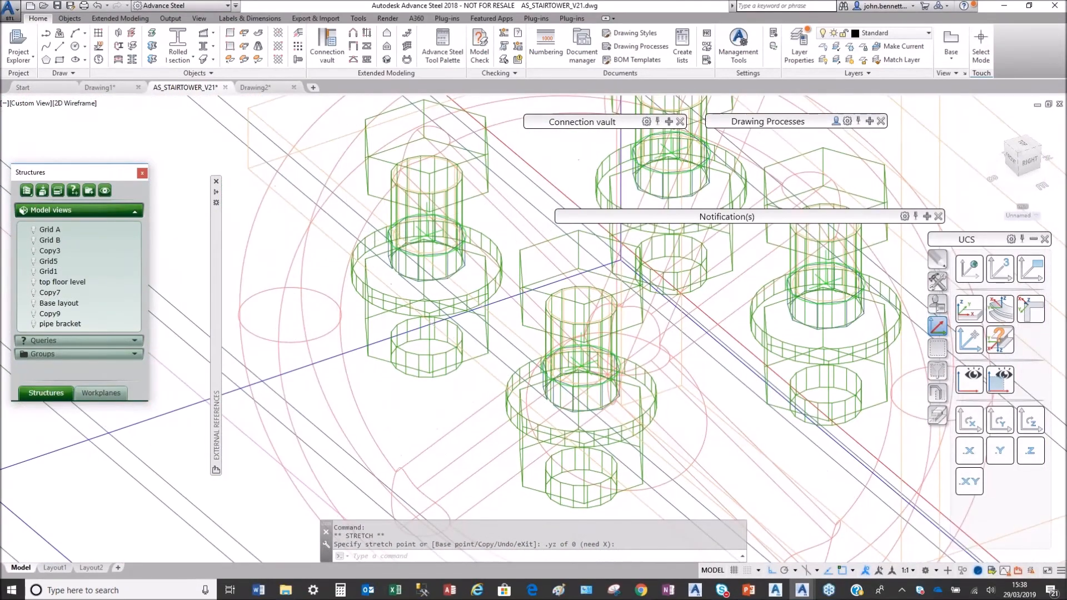
scroll(343, 263, down, 6)
middle_drag(299, 218, 324, 264)
click(304, 248)
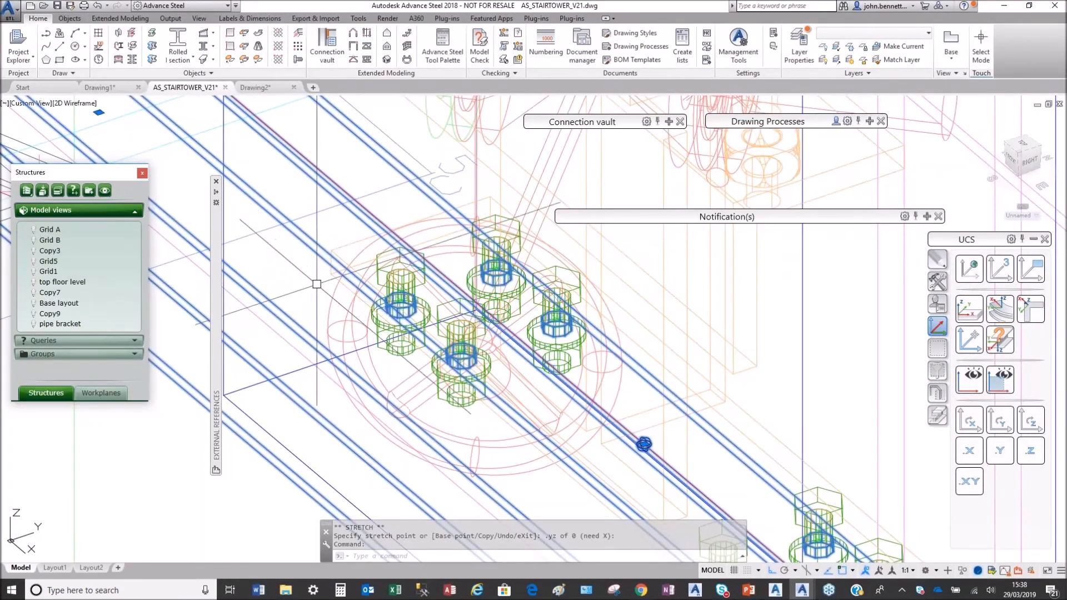
scroll(441, 333, down, 3)
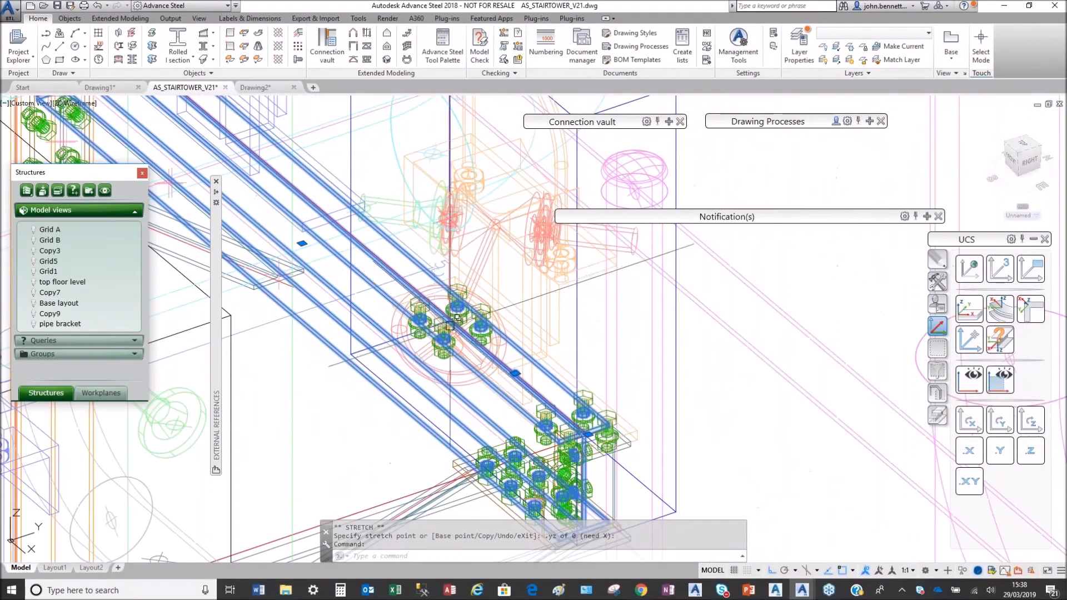
scroll(442, 314, down, 3)
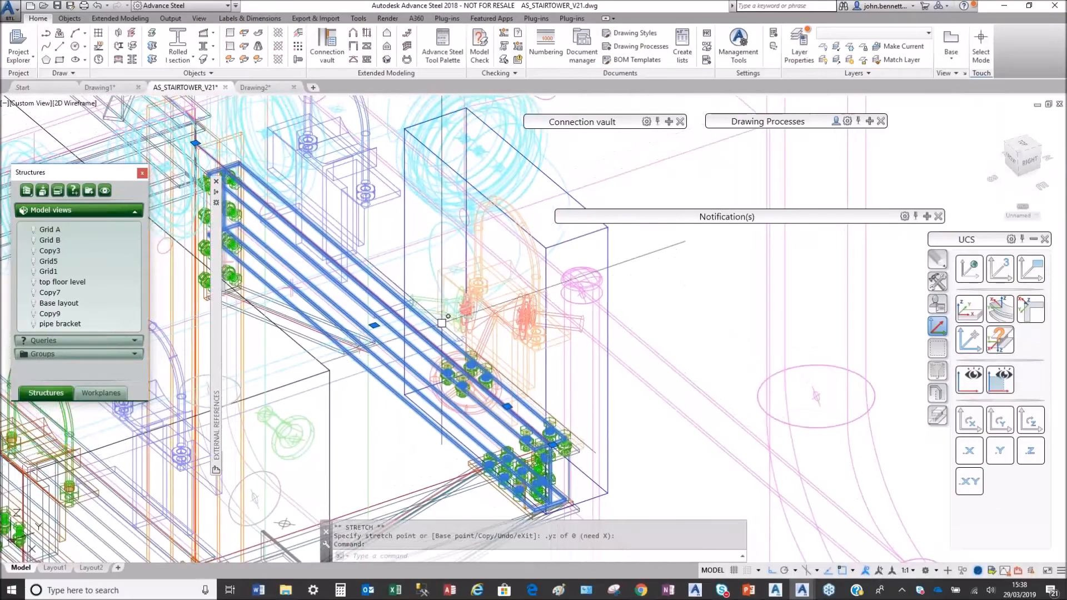
key(Escape)
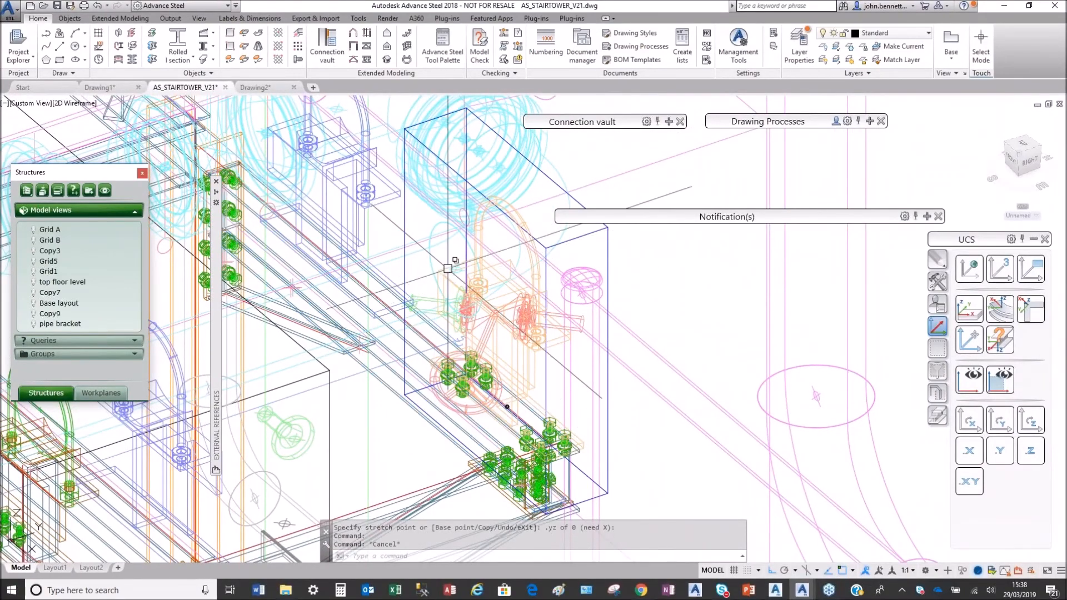
Delete the special-part pipe support from the platform beam.
scroll(451, 262, up, 4)
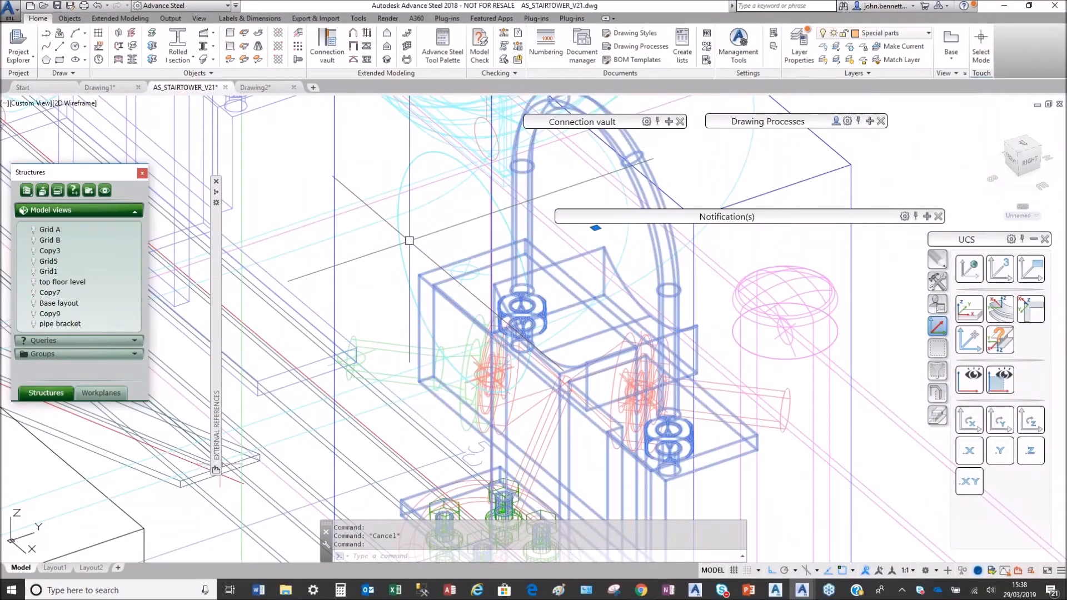
key(Delete)
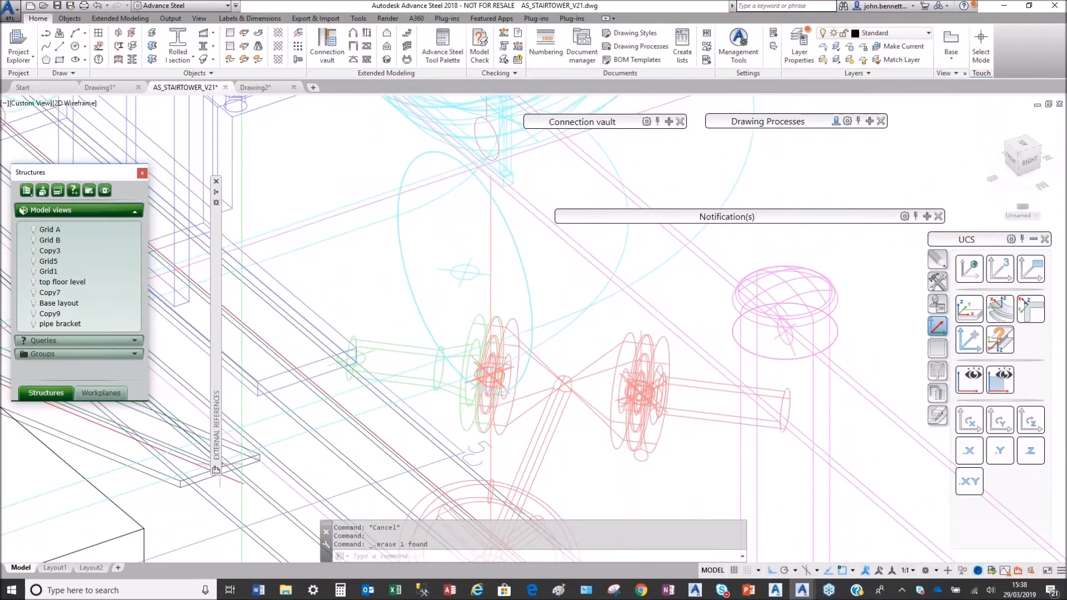
scroll(425, 239, down, 4)
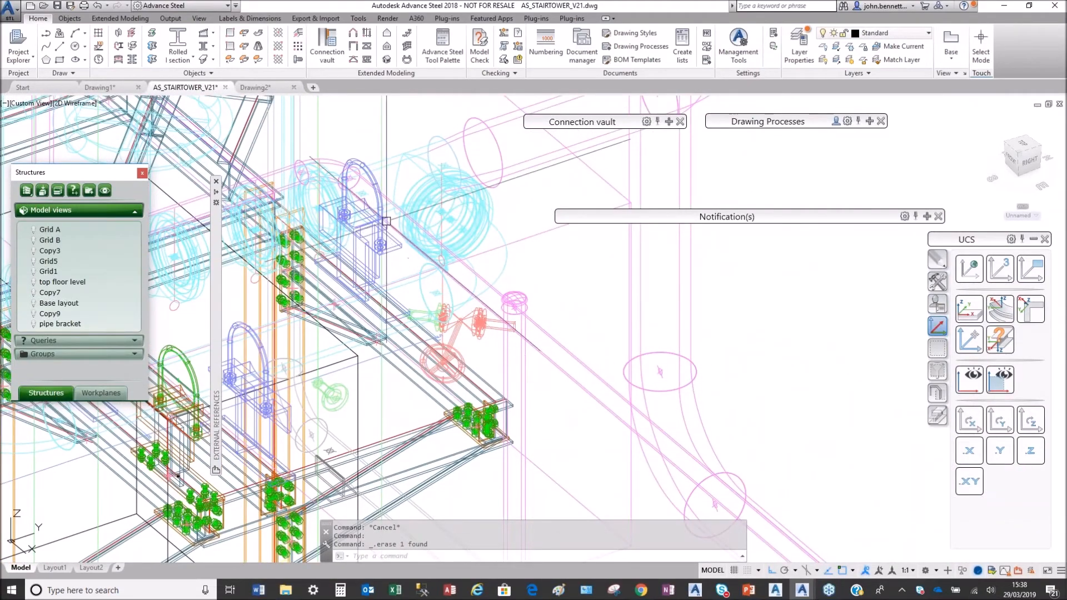
Insert the "Pipe support 10-02" connection template from Pipe Supports.dwg on the platform beam, referenced to its outer end.
click(937, 303)
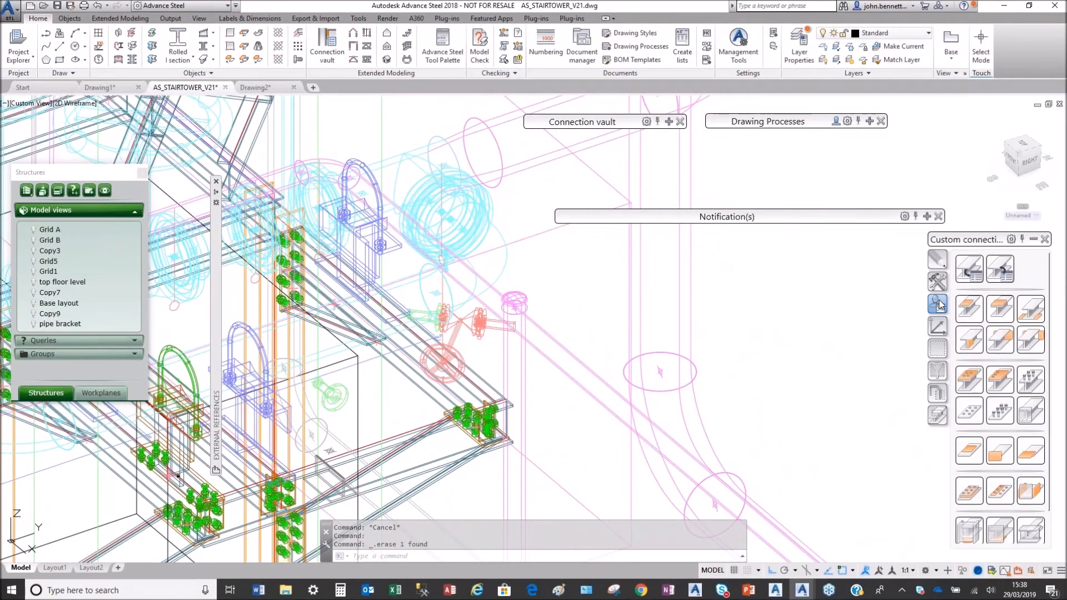
click(999, 269)
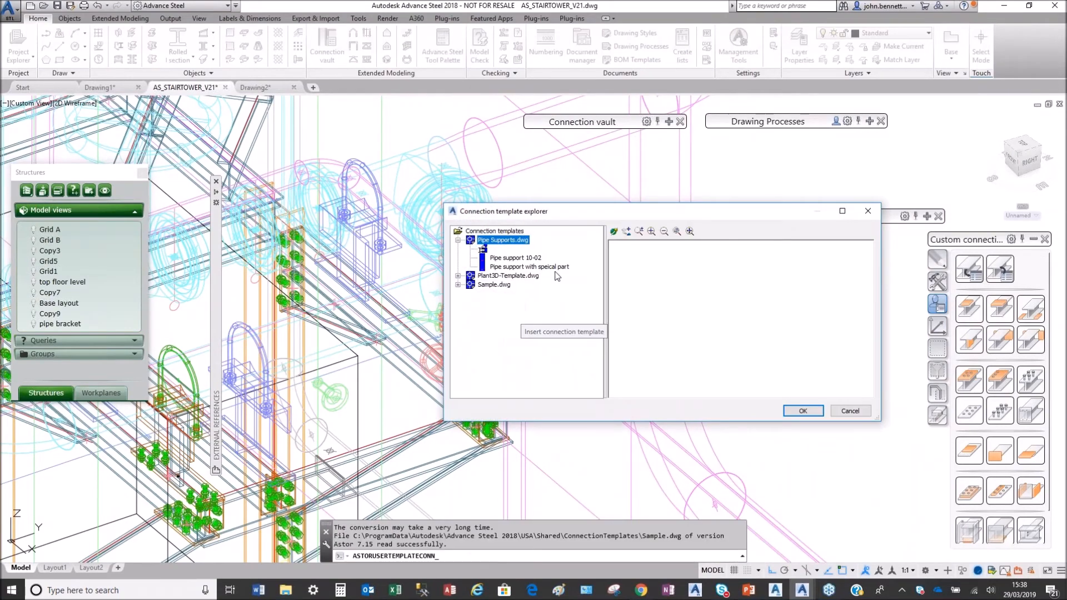
click(523, 258)
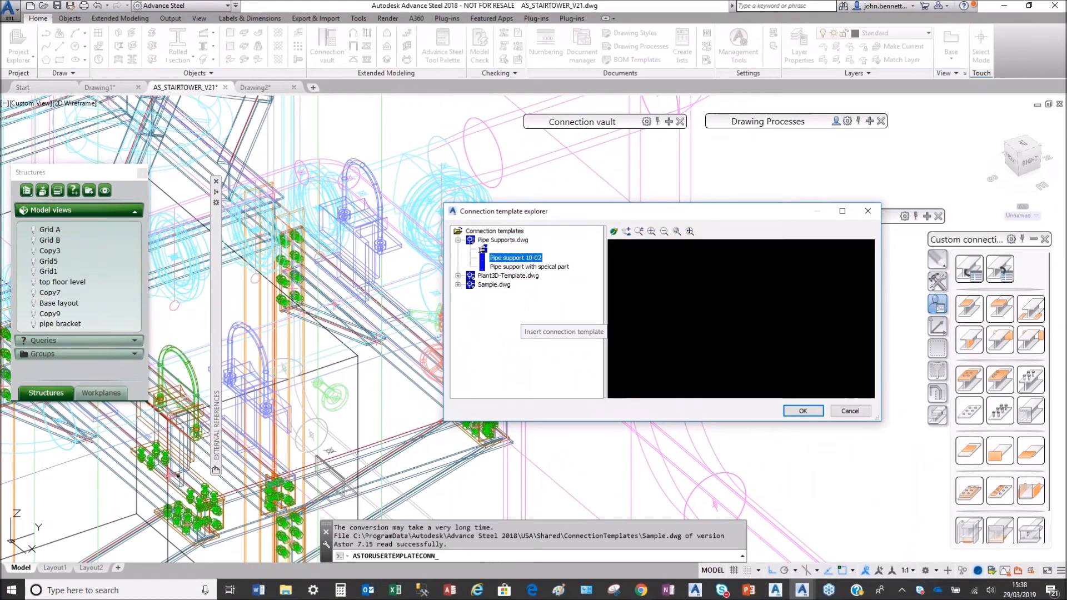
click(803, 411)
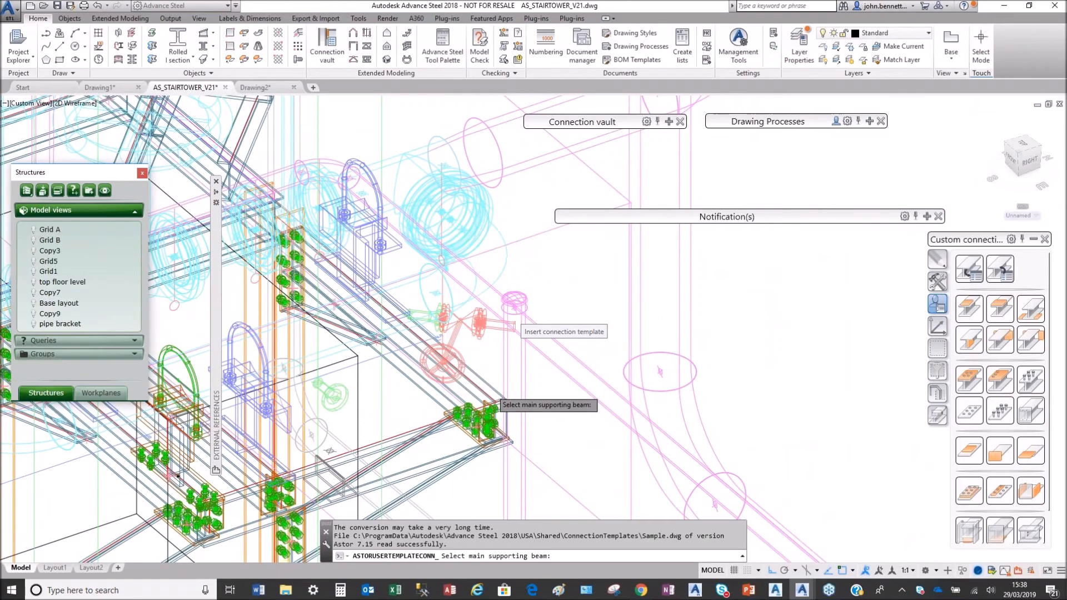
scroll(491, 384, up, 3)
click(491, 384)
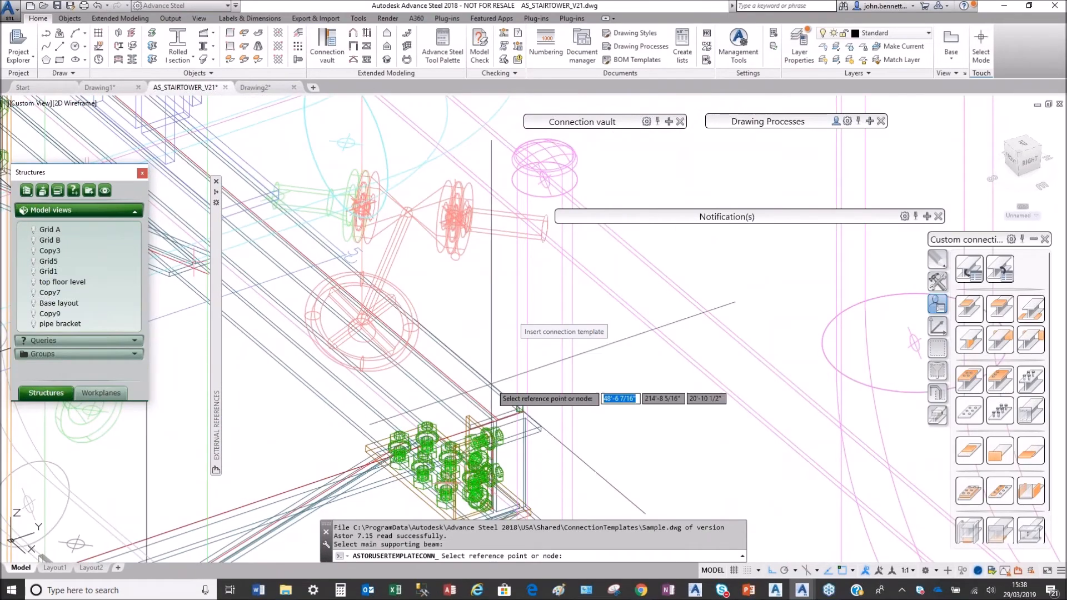
scroll(493, 432, up, 4)
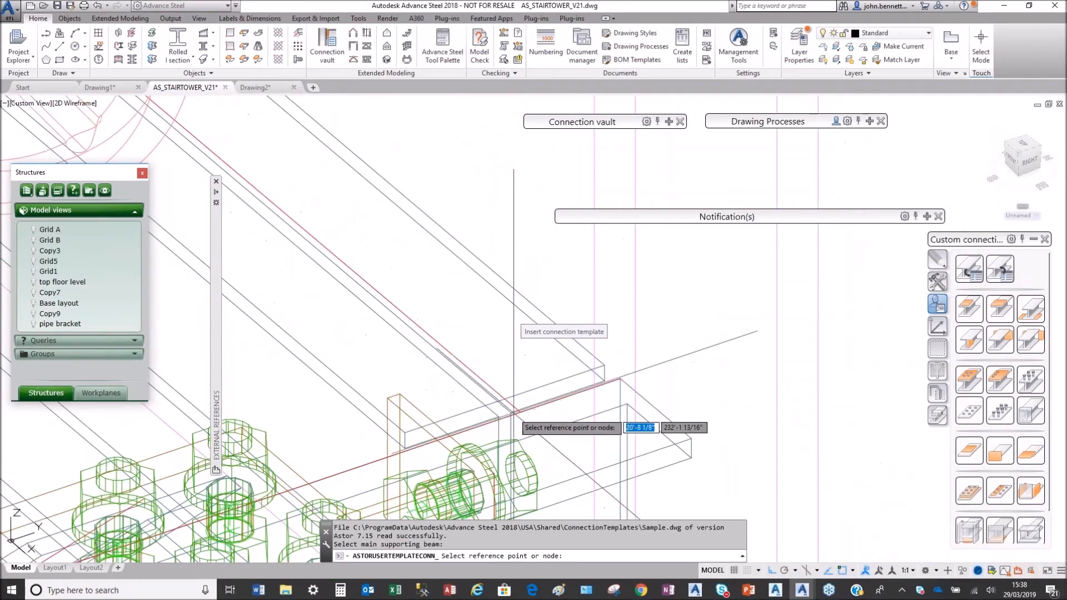
click(520, 411)
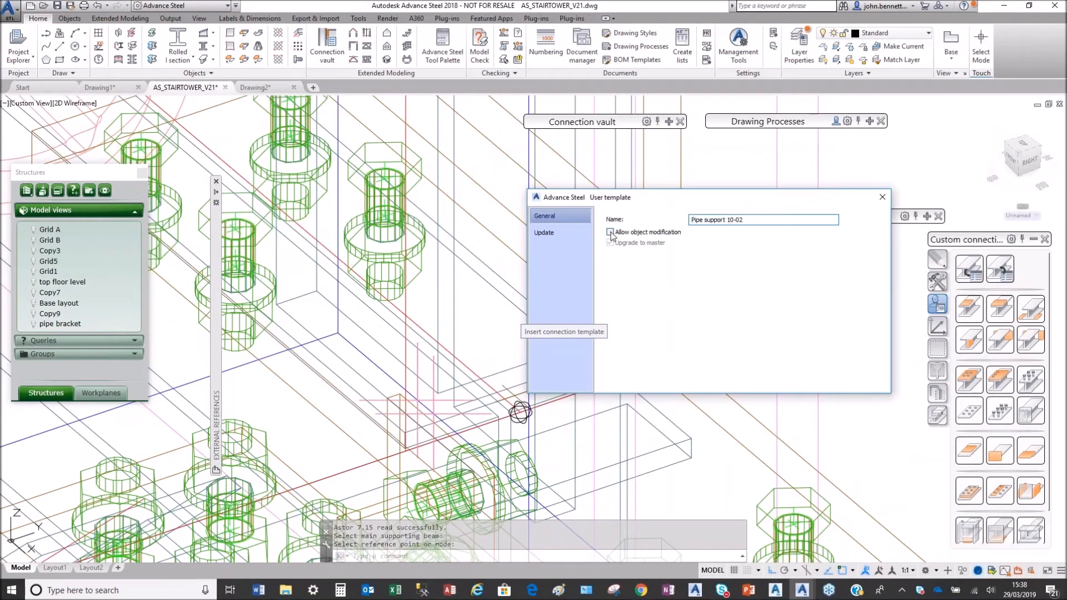
click(879, 199)
Stretch the Pipe support 10-02 insertion point back along the beam, using a coordinate filter to change only its X position.
scroll(470, 289, down, 7)
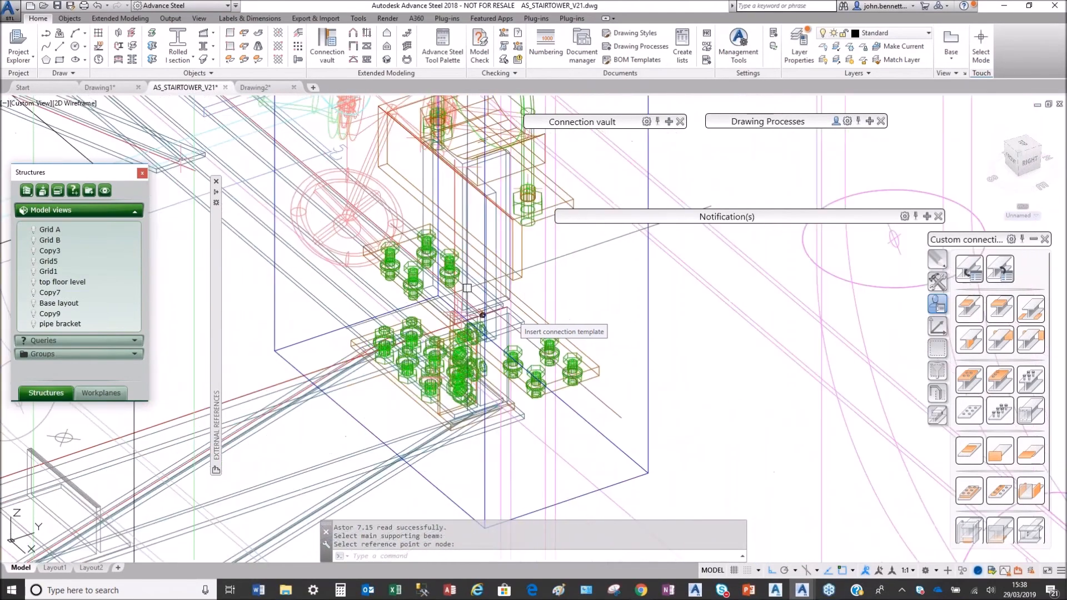
middle_drag(487, 239, 495, 283)
scroll(477, 305, up, 6)
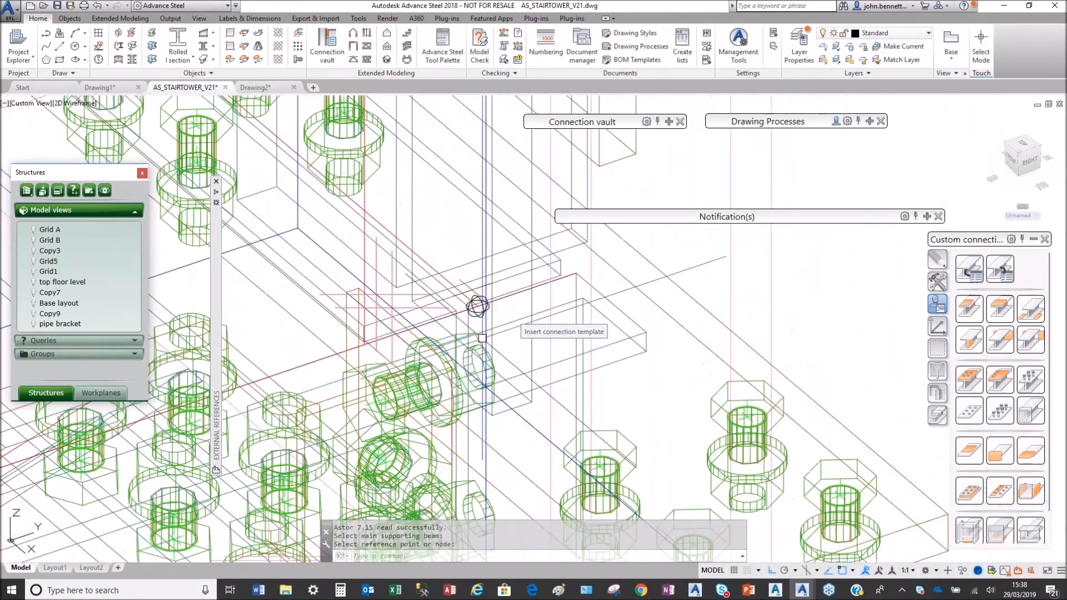
click(480, 314)
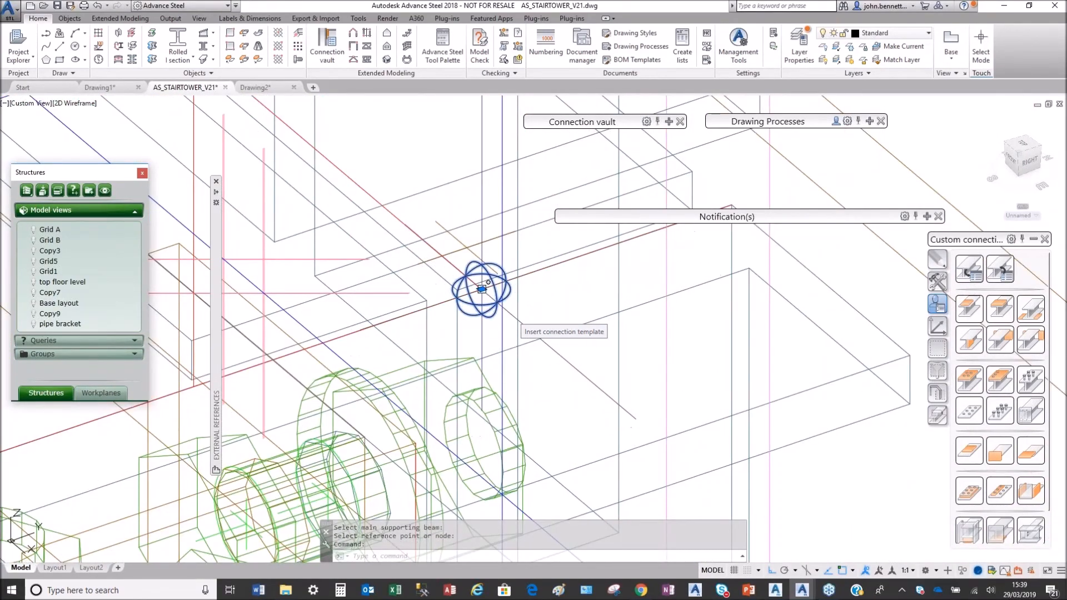
click(481, 289)
scroll(390, 238, down, 8)
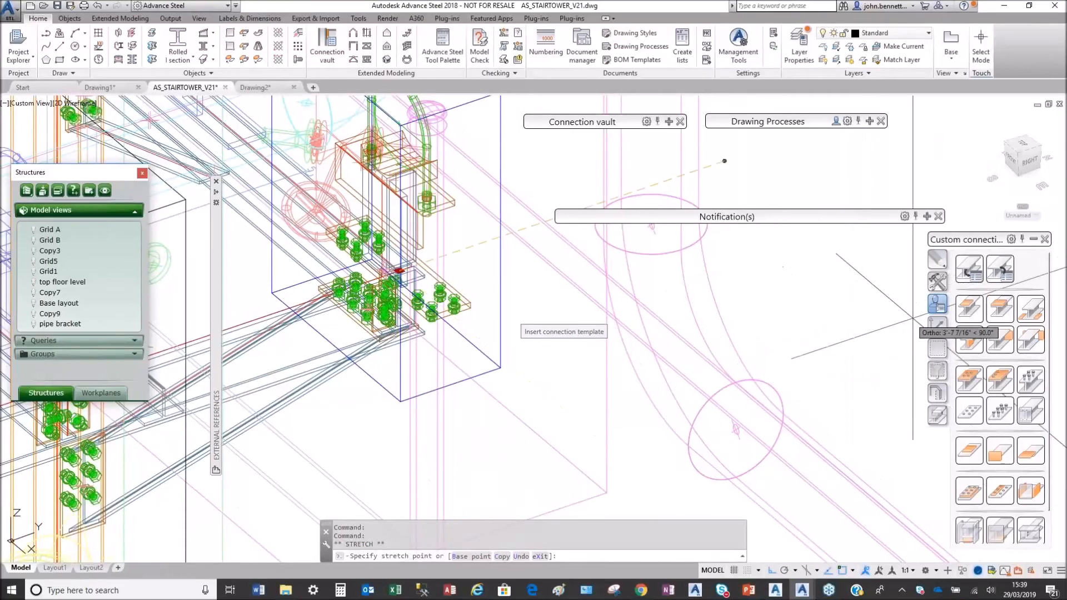
click(937, 328)
click(969, 455)
scroll(579, 355, down, 2)
middle_drag(579, 355, 575, 444)
scroll(391, 292, up, 4)
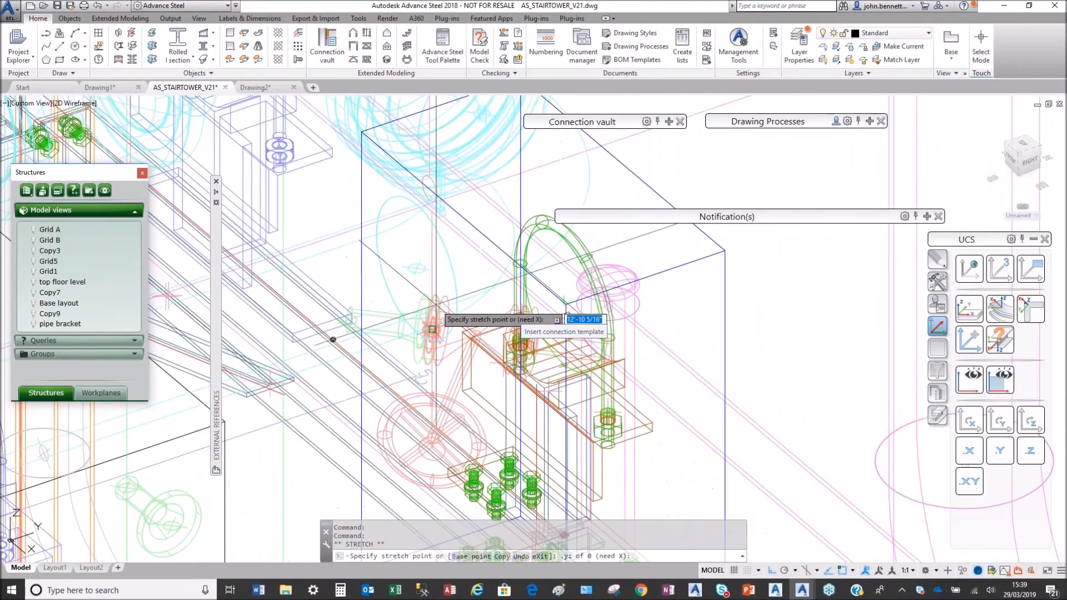
click(409, 268)
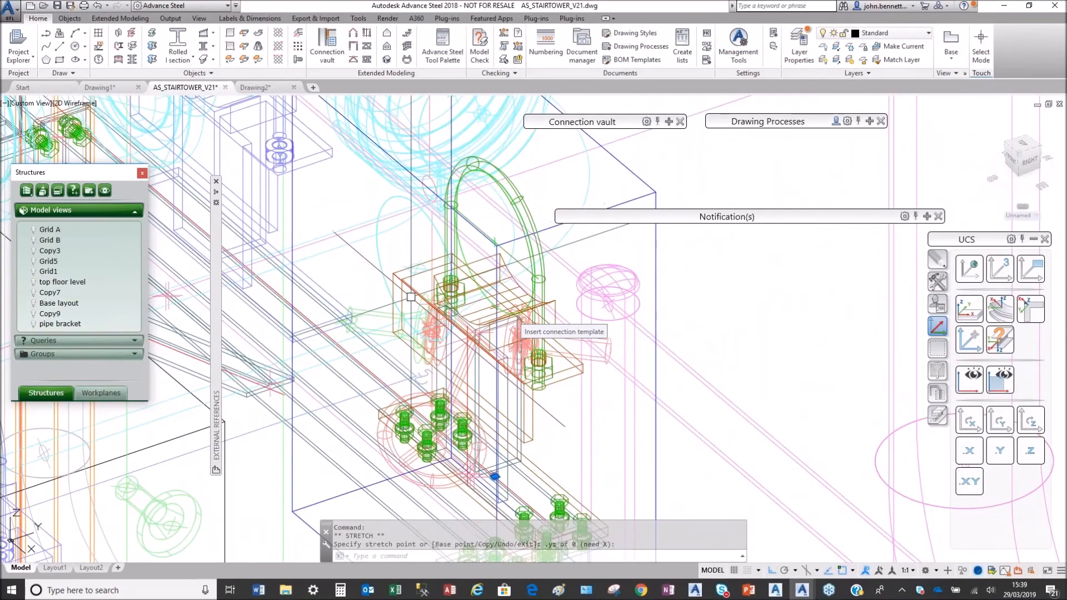
Set the model's visual style to Conceptual around the new pipe support and save the drawing.
scroll(384, 271, up, 5)
middle_drag(371, 313, 422, 363)
shift+middle_drag(238, 250, 283, 298)
scroll(293, 274, down, 5)
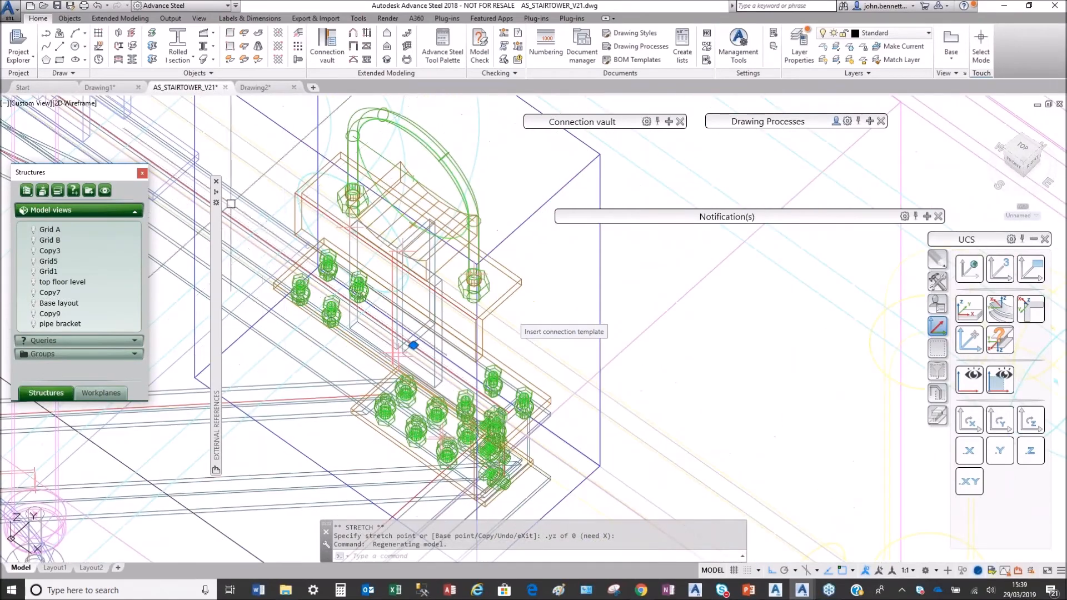
click(74, 104)
click(100, 143)
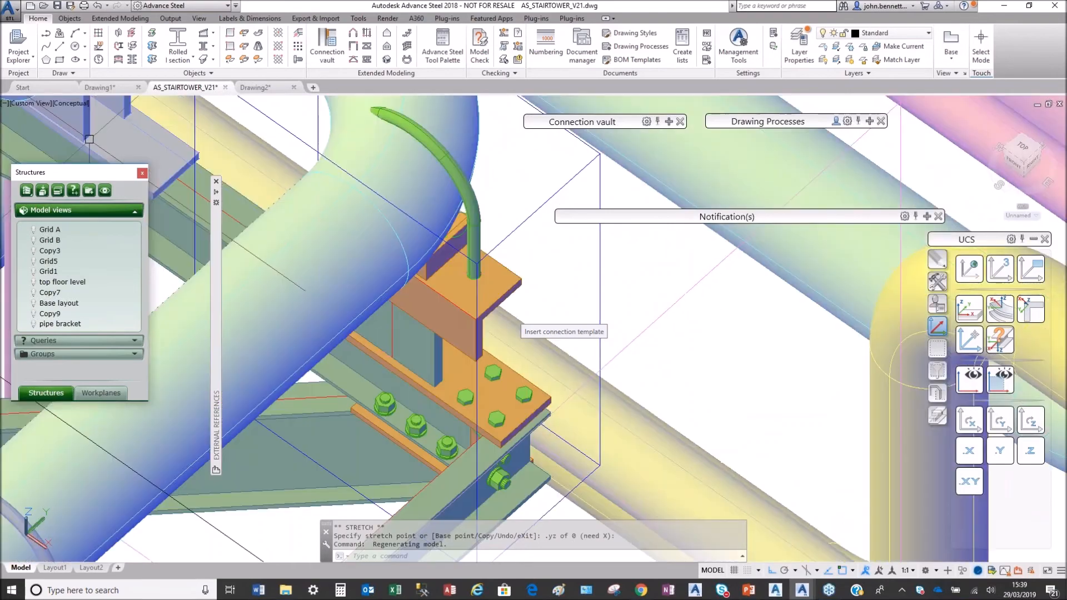
click(58, 5)
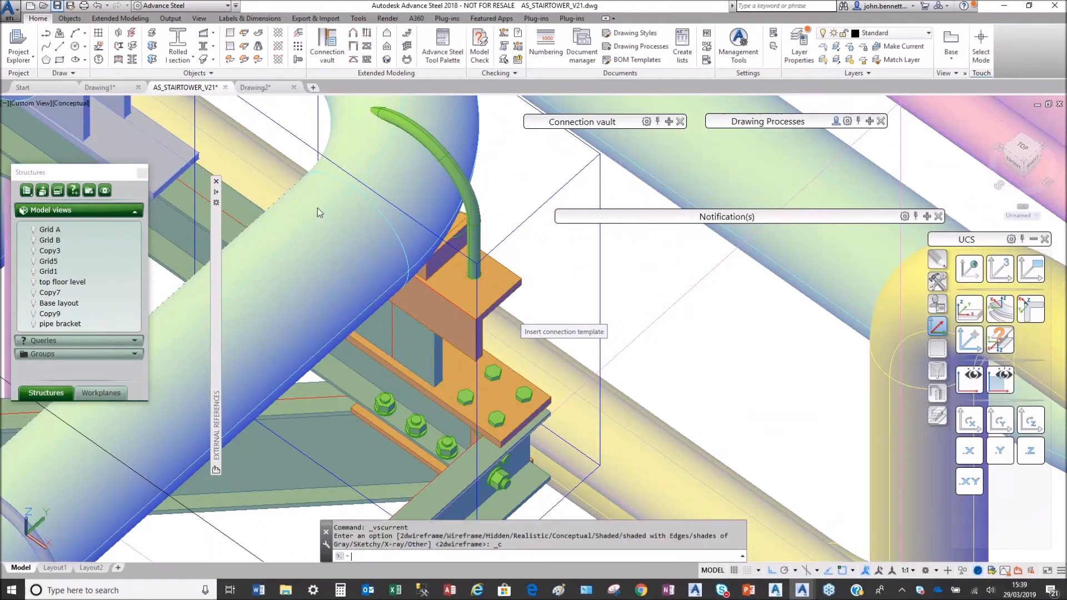
Open the joint properties of the support's bolted base plate and set the end plate thickness to 1".
click(542, 410)
right_click(660, 350)
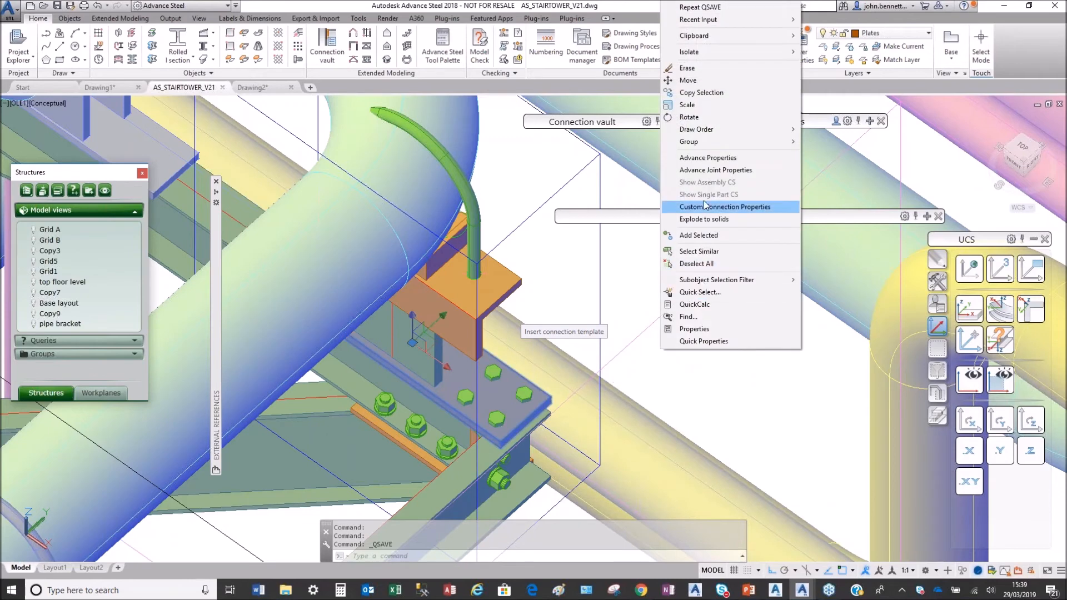
click(714, 172)
click(536, 407)
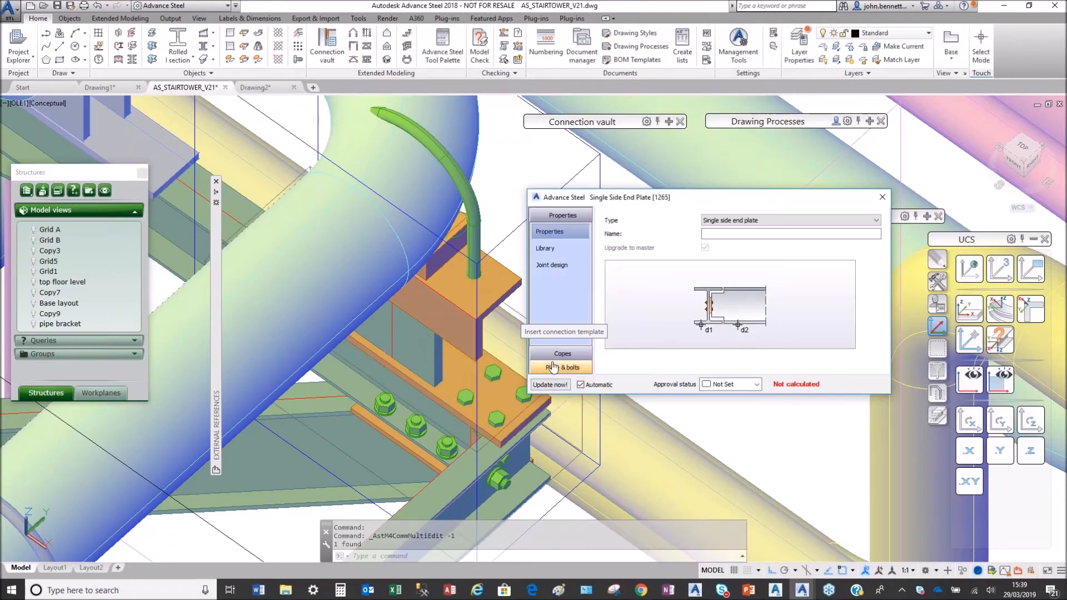
click(562, 368)
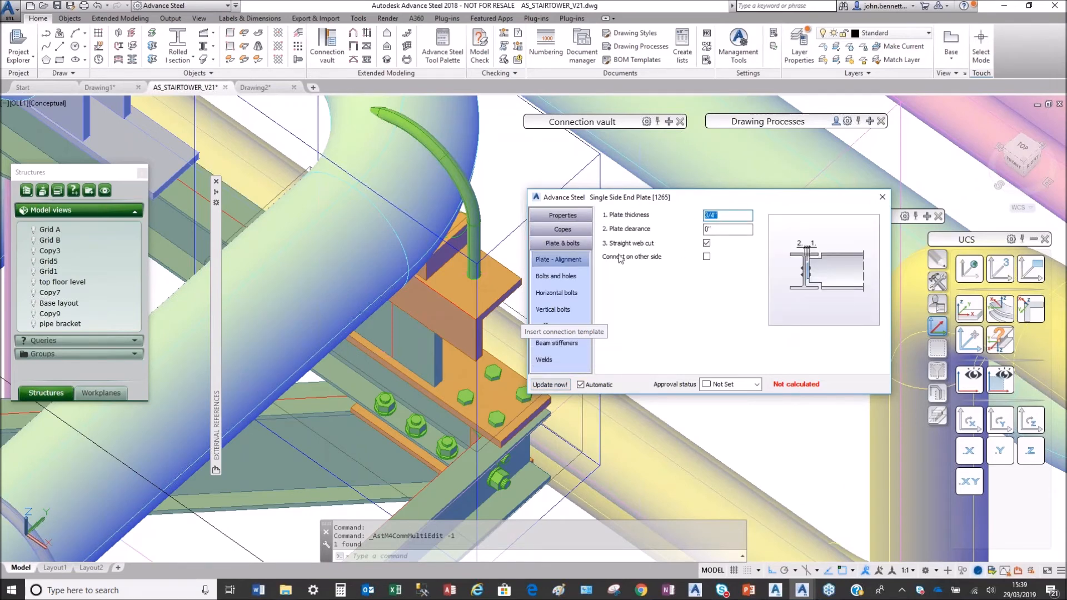
text(1)
key(Return)
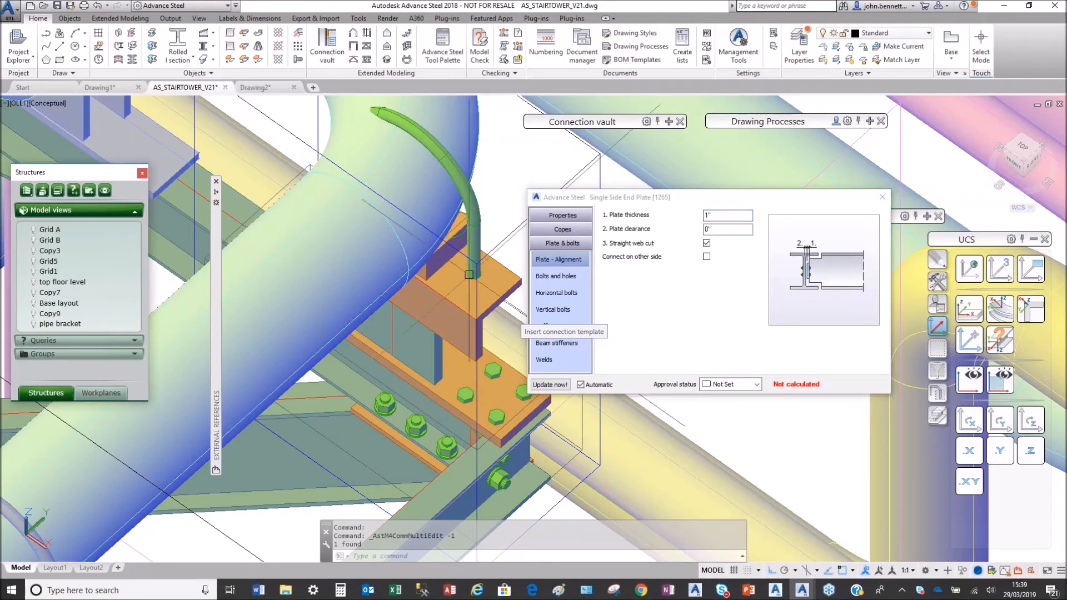
Set the number of bolts per side to 1 in the end plate's horizontal bolt layout.
middle_drag(470, 290, 333, 281)
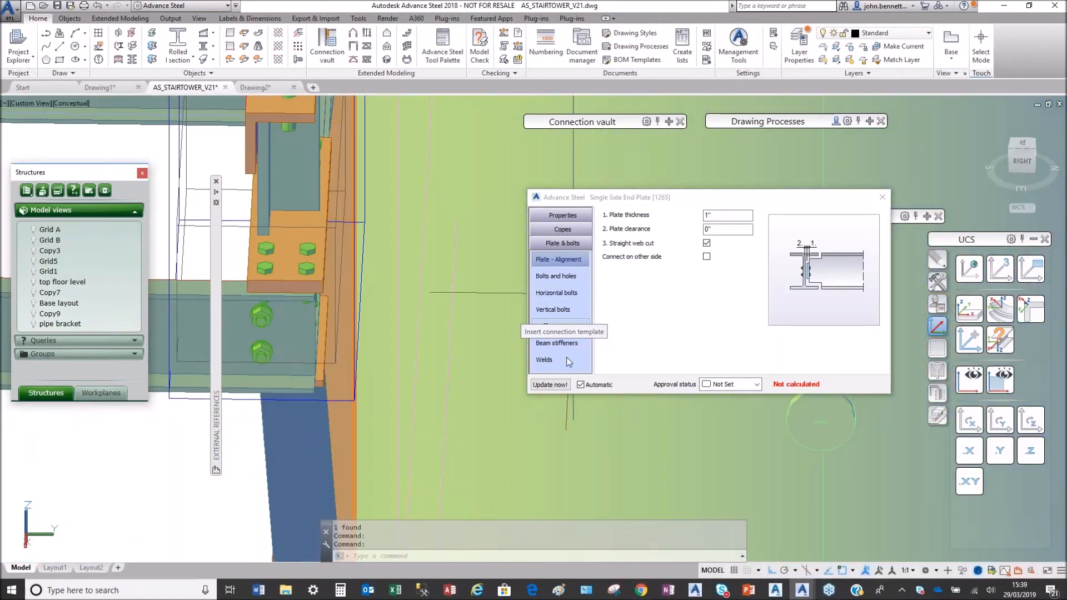
click(551, 343)
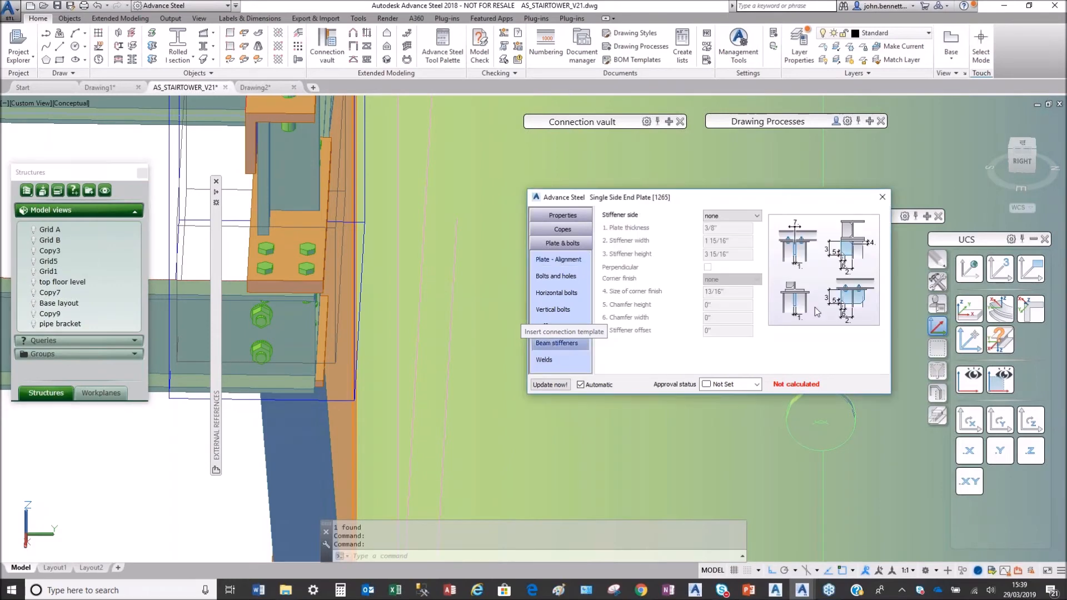
click(936, 302)
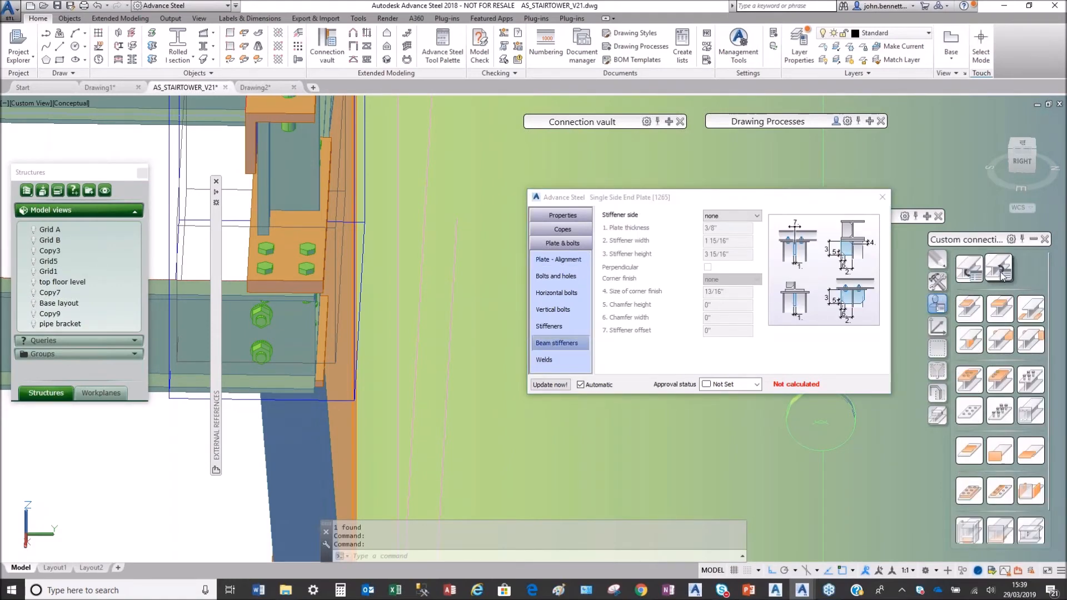
click(547, 312)
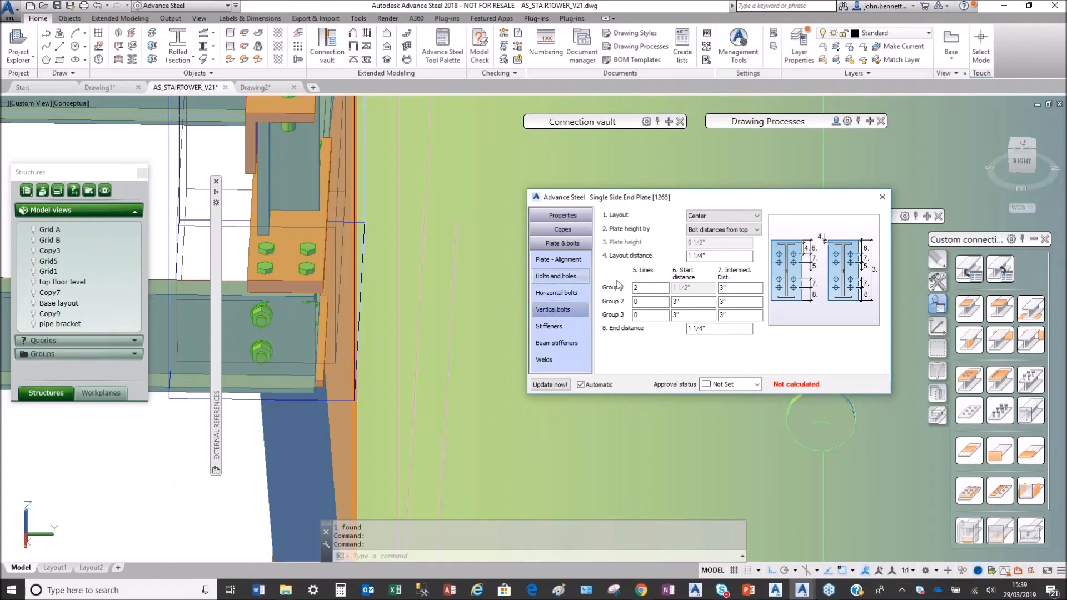
click(556, 293)
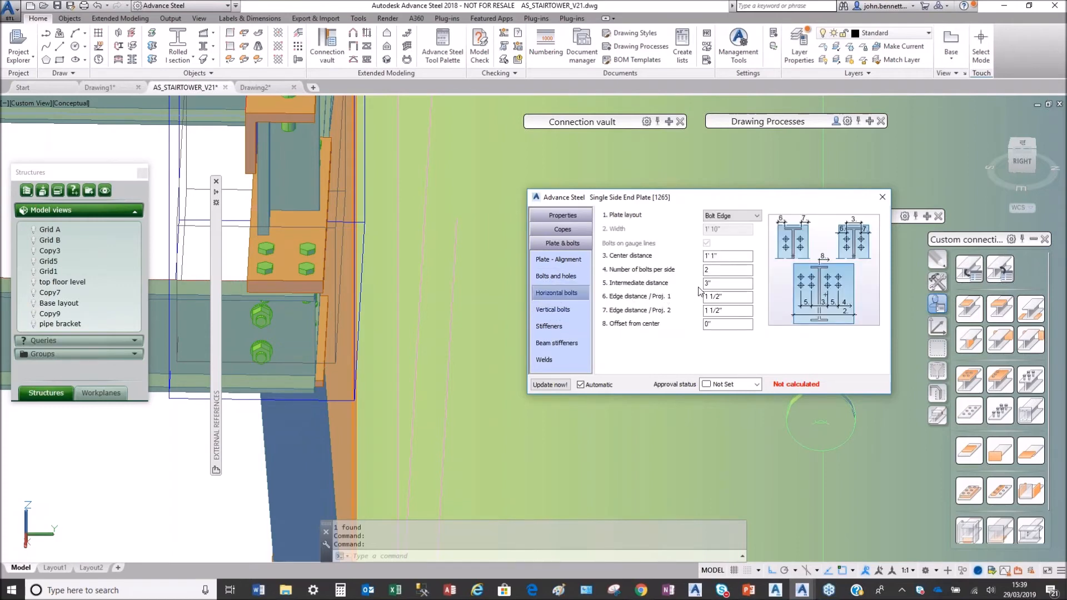
click(712, 270)
double_click(701, 270)
text(1)
key(Tab)
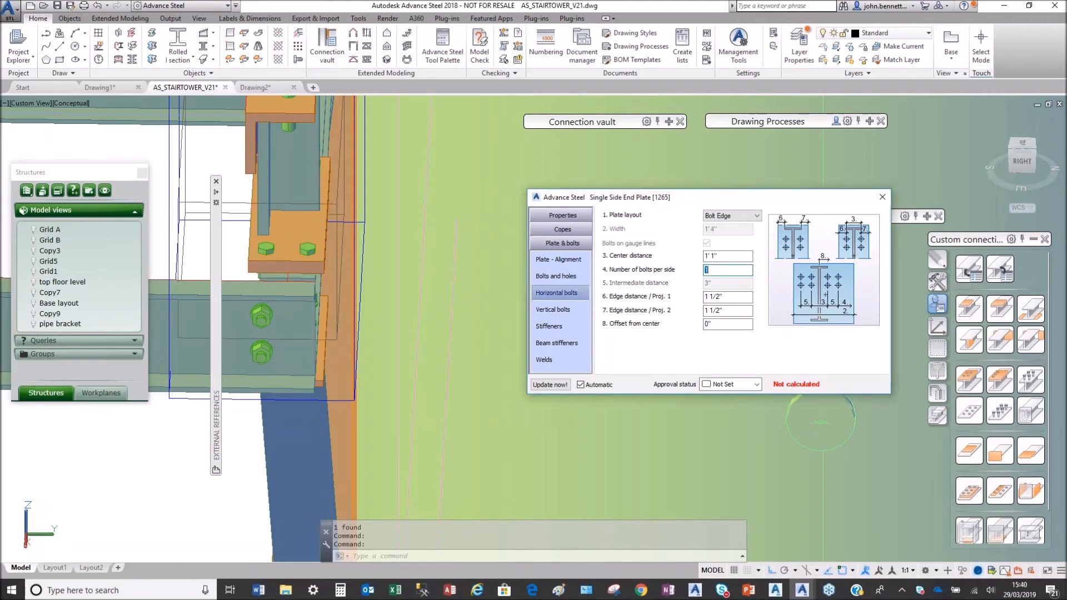
Close the Single Side End Plate joint properties after viewing the pipe supports along the beam.
scroll(287, 307, down, 5)
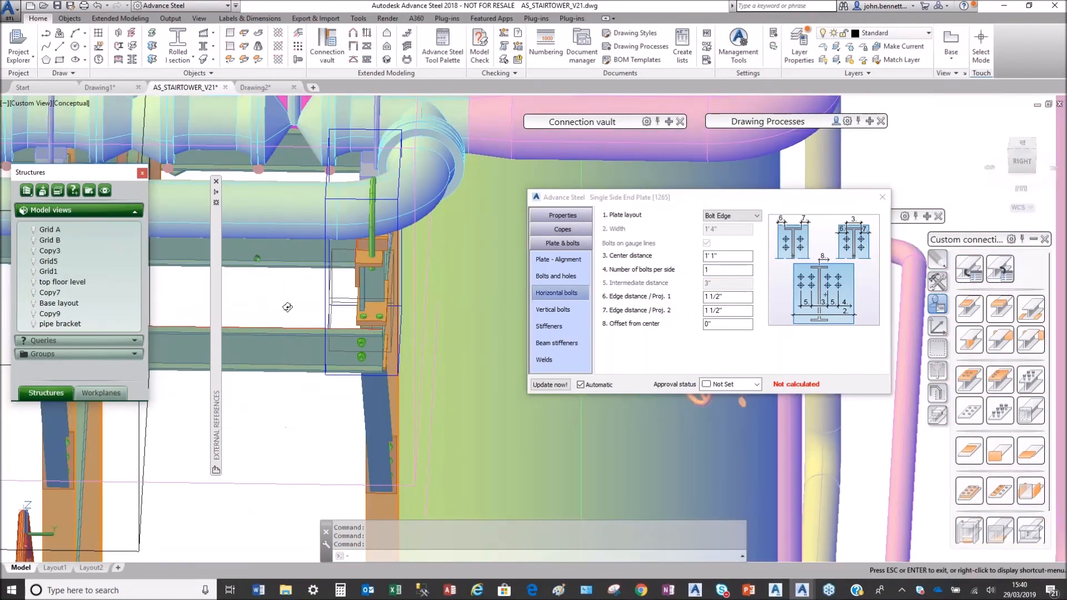
shift+middle_drag(287, 307, 371, 364)
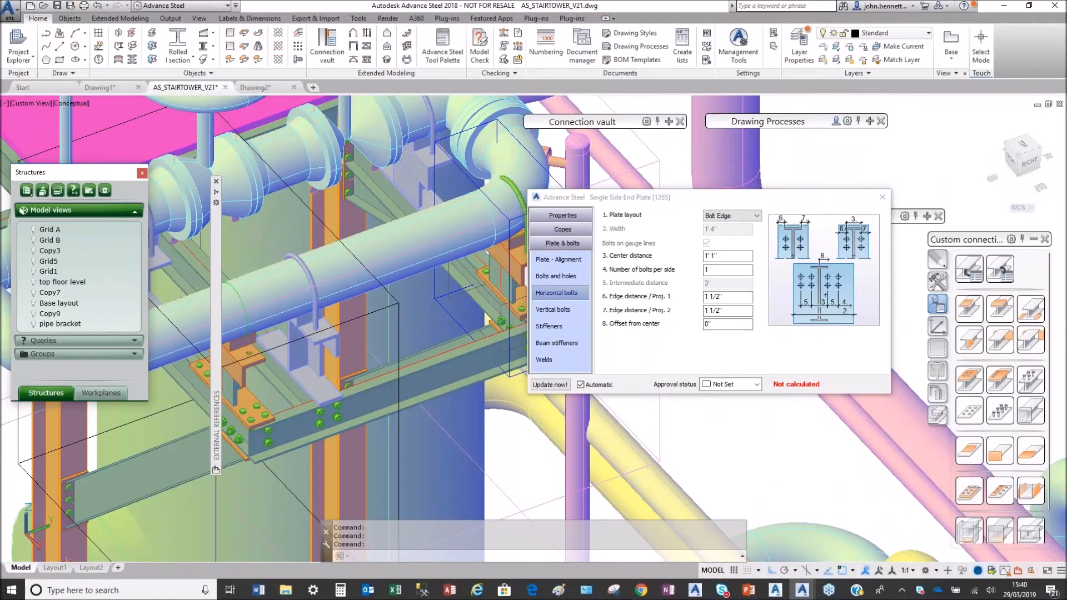
middle_drag(882, 174, 882, 175)
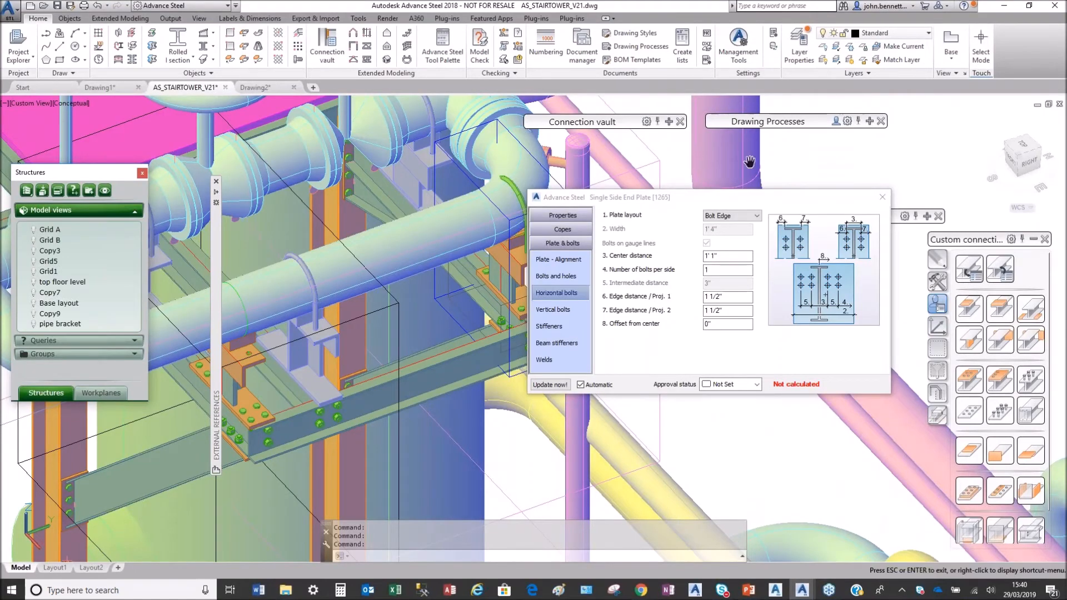
click(876, 201)
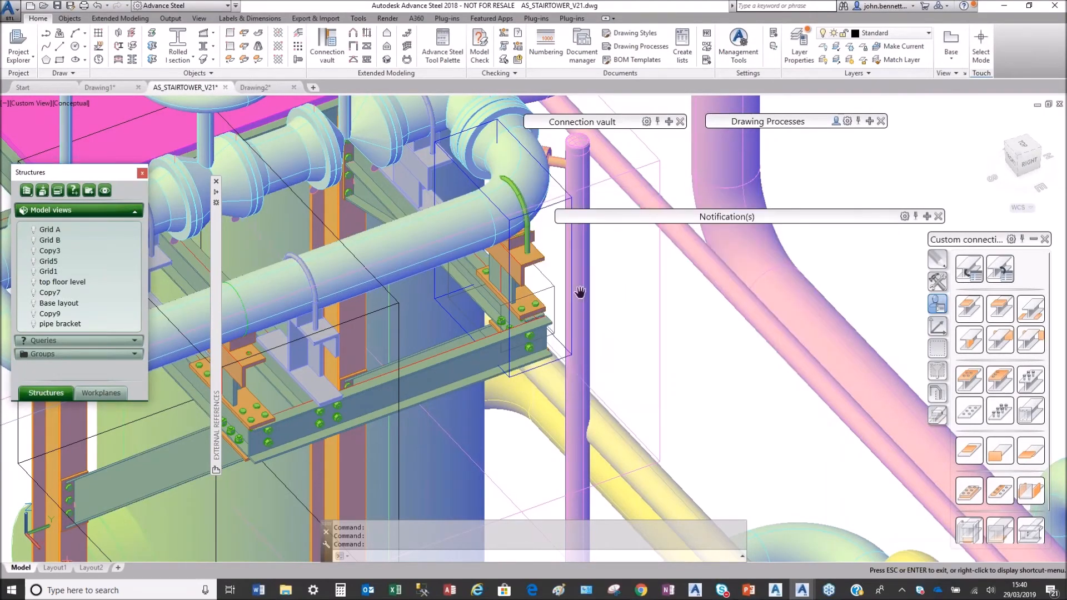
right_click(614, 284)
click(626, 292)
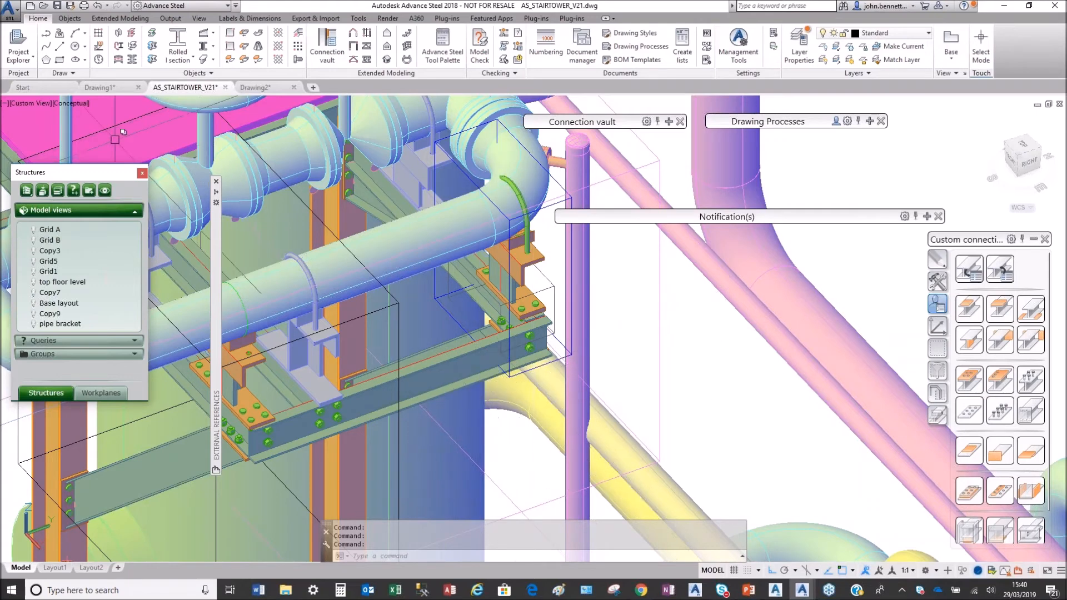
Save and close the AS_STAIRTOWER_V21 drawing.
click(57, 6)
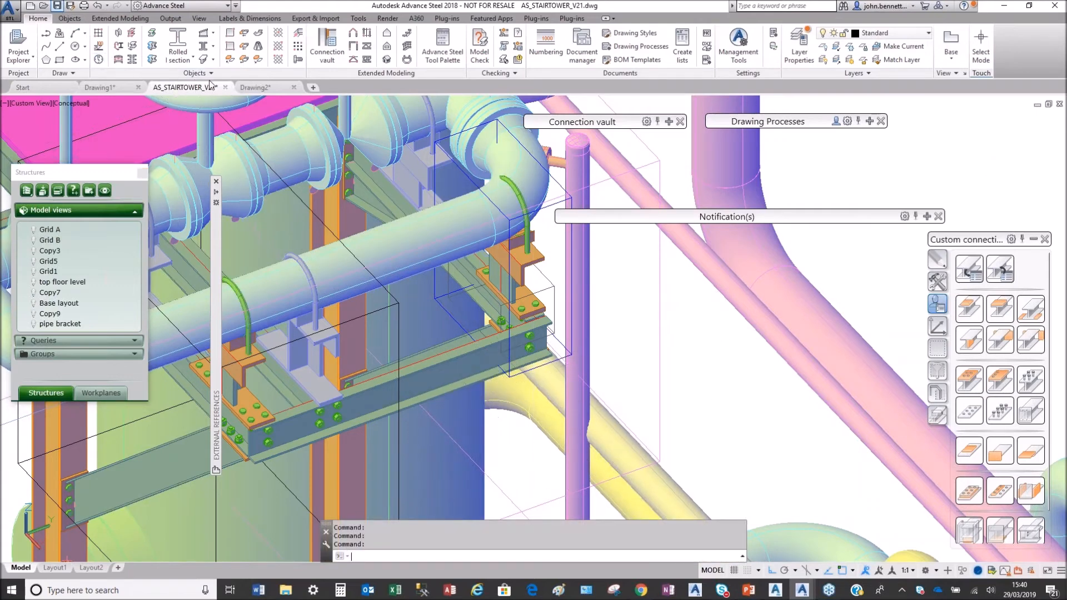
mouse_move(223, 89)
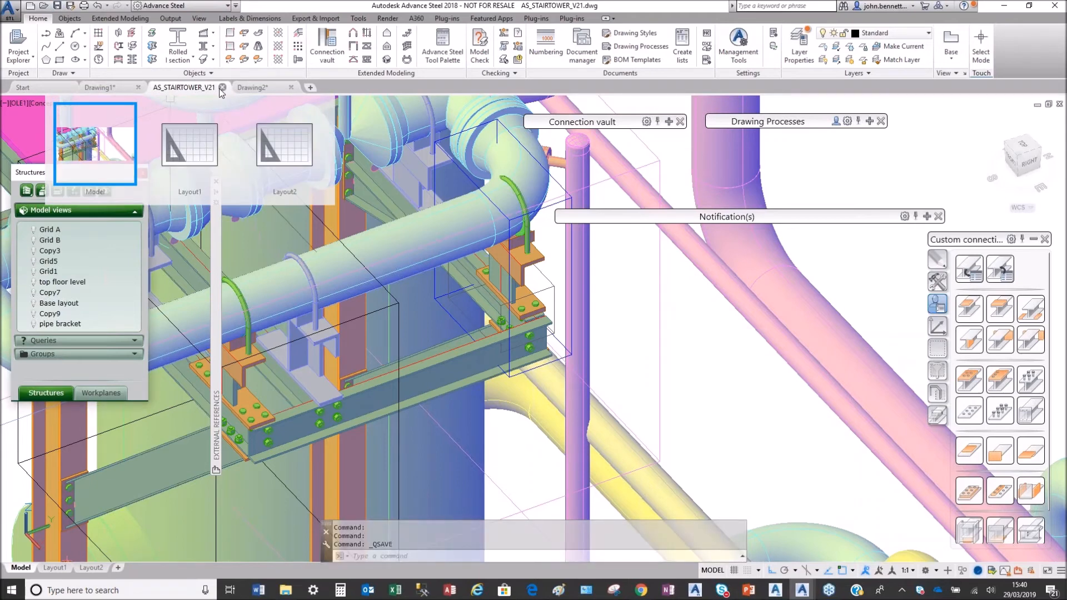
click(220, 88)
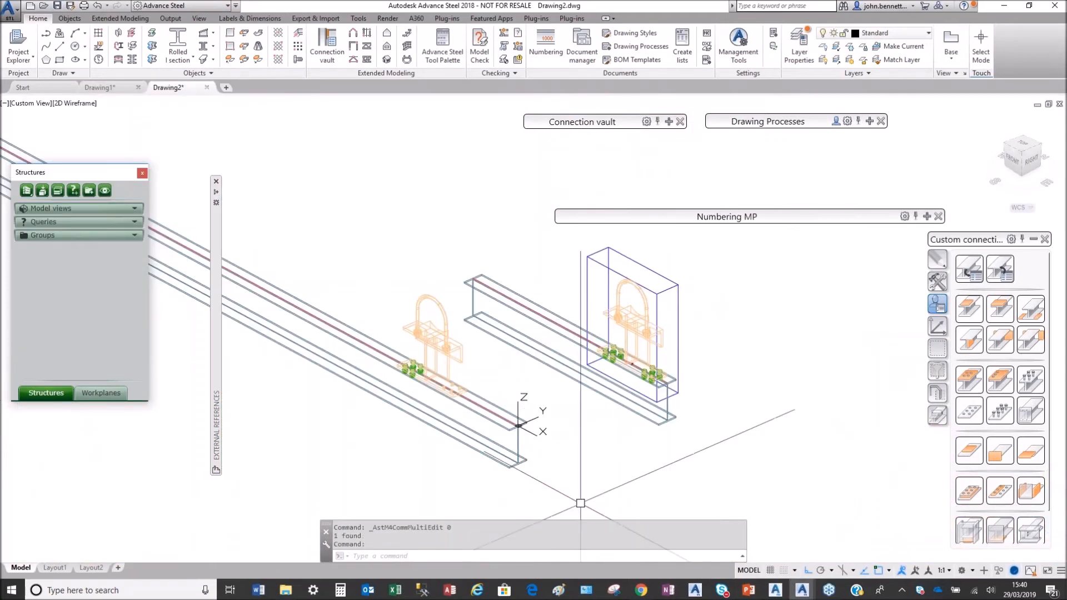
Switch to AutoCAD Plant 3D and open the AS_STAIRTOWER_V21 drawing from Project ROLLOUT 2017.
mouse_move(771, 593)
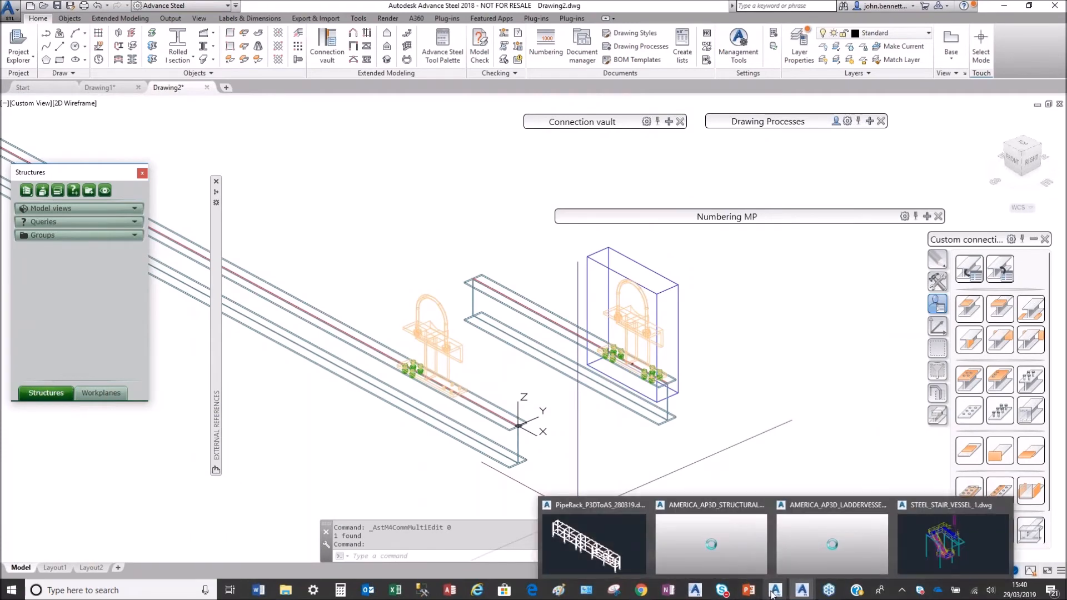
click(812, 544)
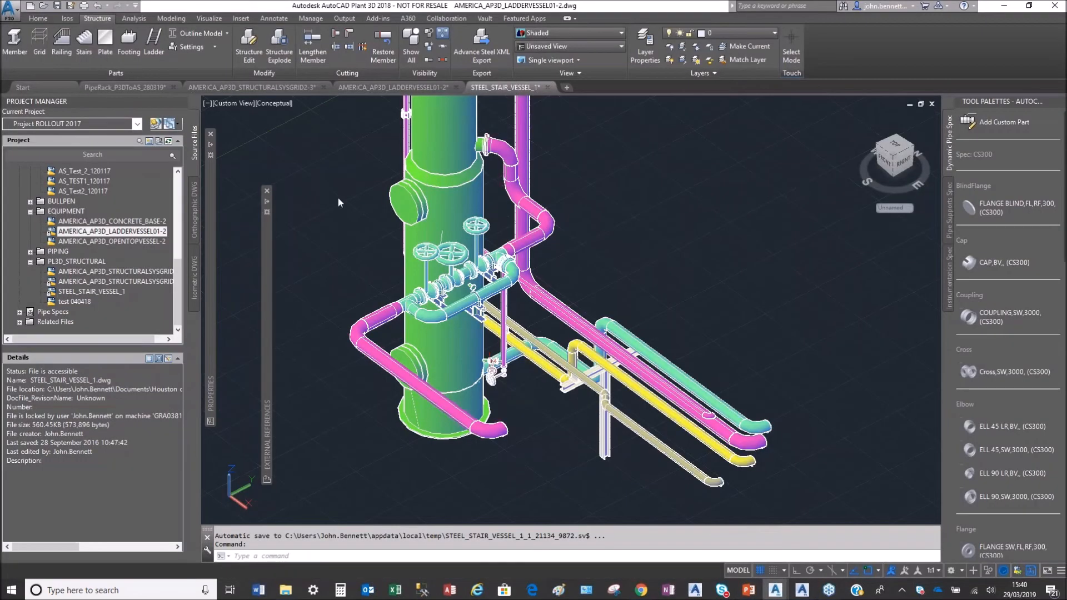
drag(178, 268, 177, 200)
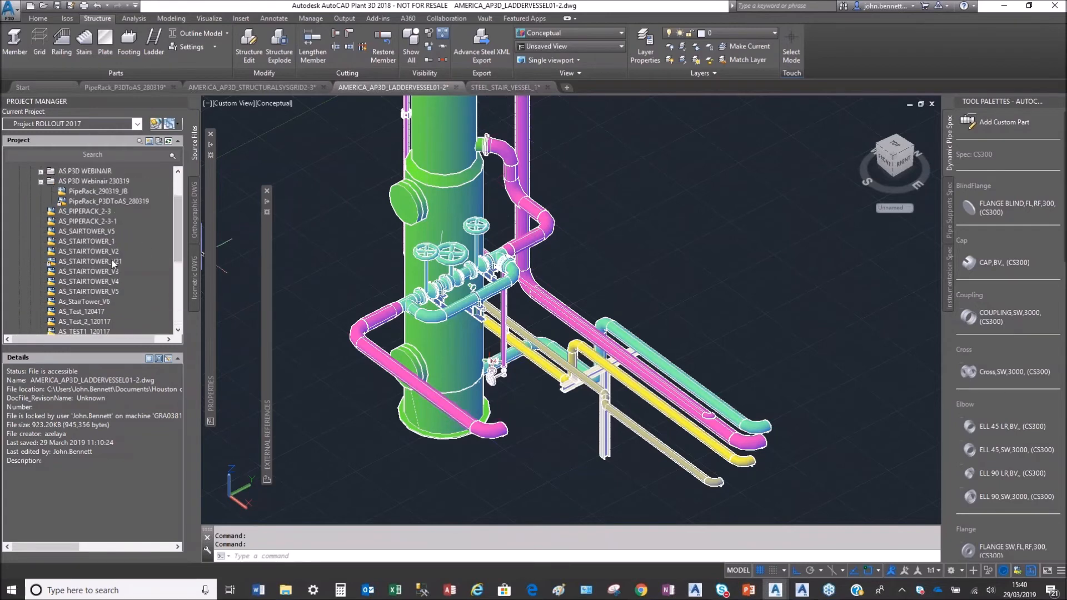
click(113, 262)
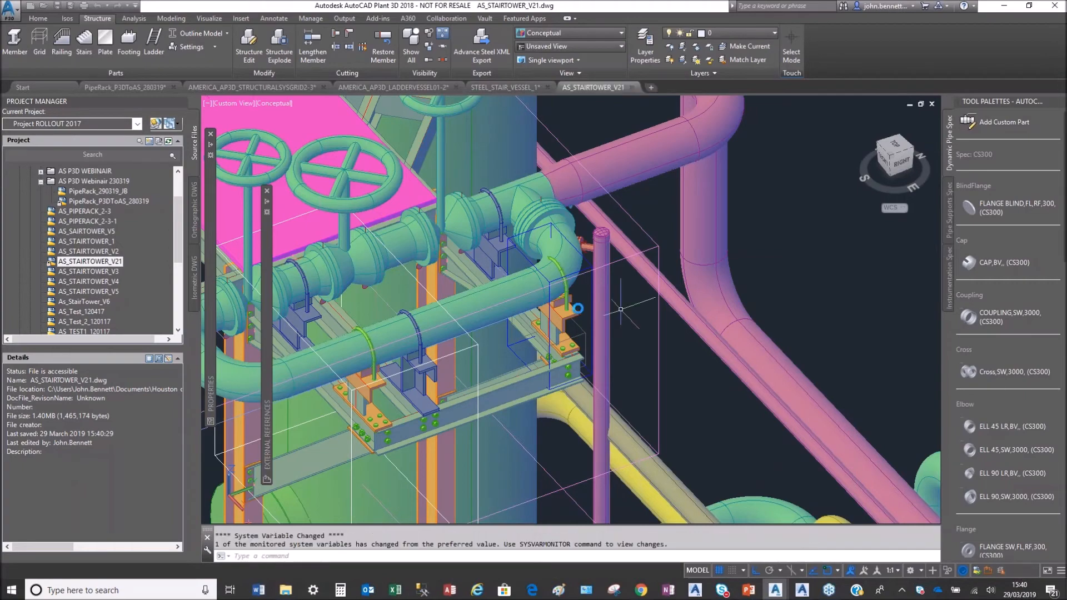
Examine the pipe support's clip angle up close, and the stair tower with its vessel and piping as a whole.
scroll(581, 292, up, 8)
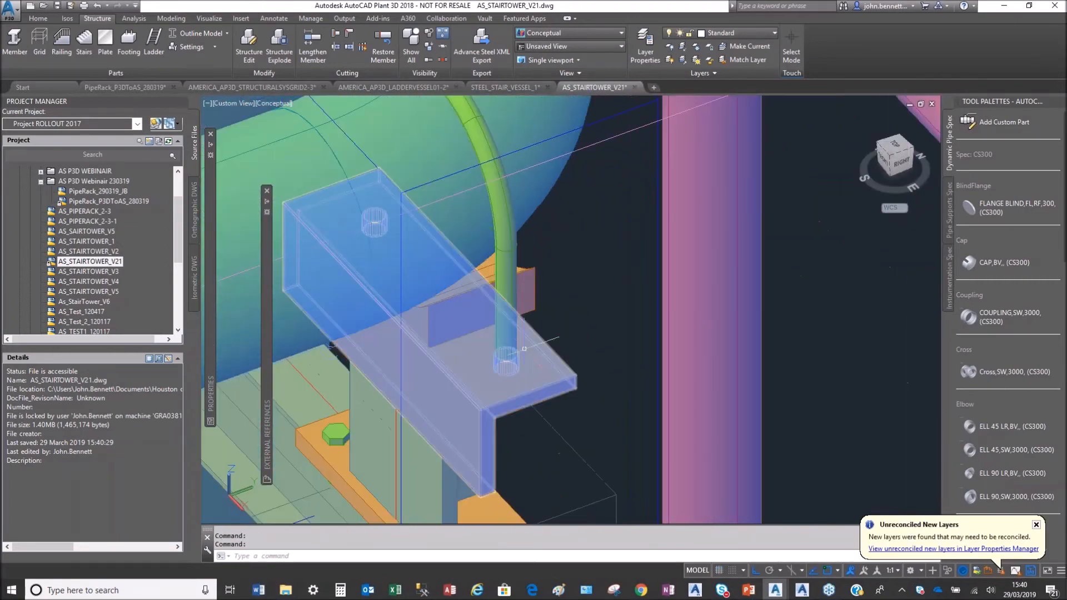
click(540, 369)
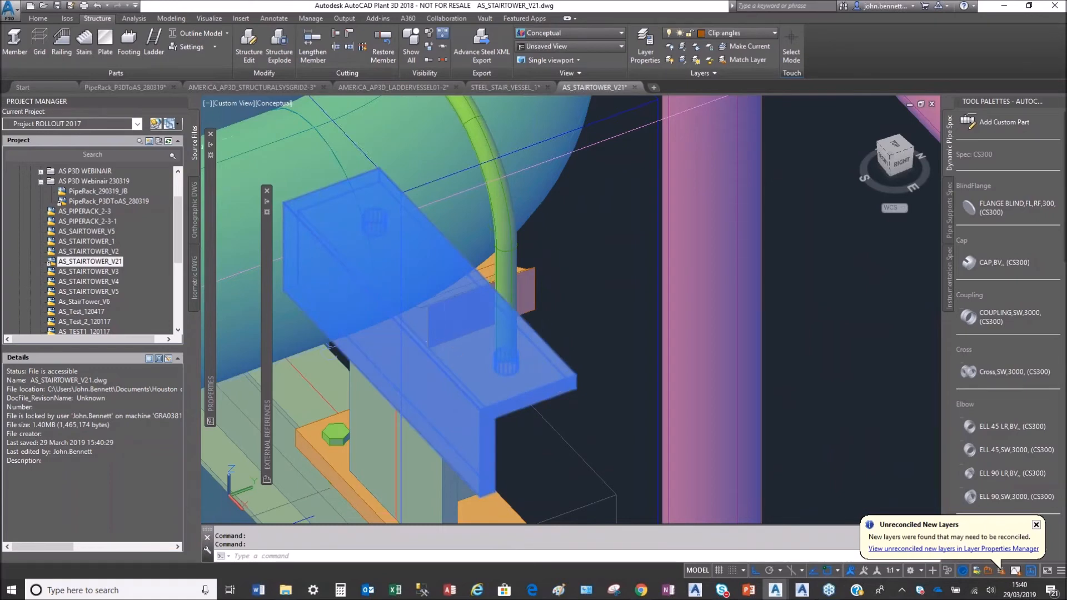
mouse_move(209, 145)
scroll(555, 256, down, 5)
scroll(483, 267, down, 8)
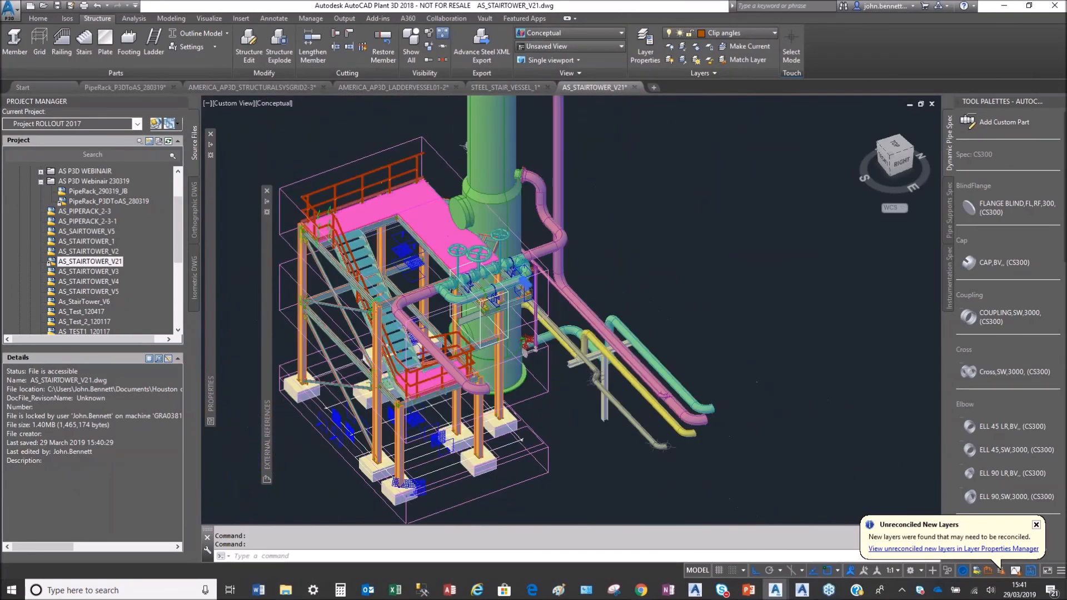
scroll(354, 387, up, 4)
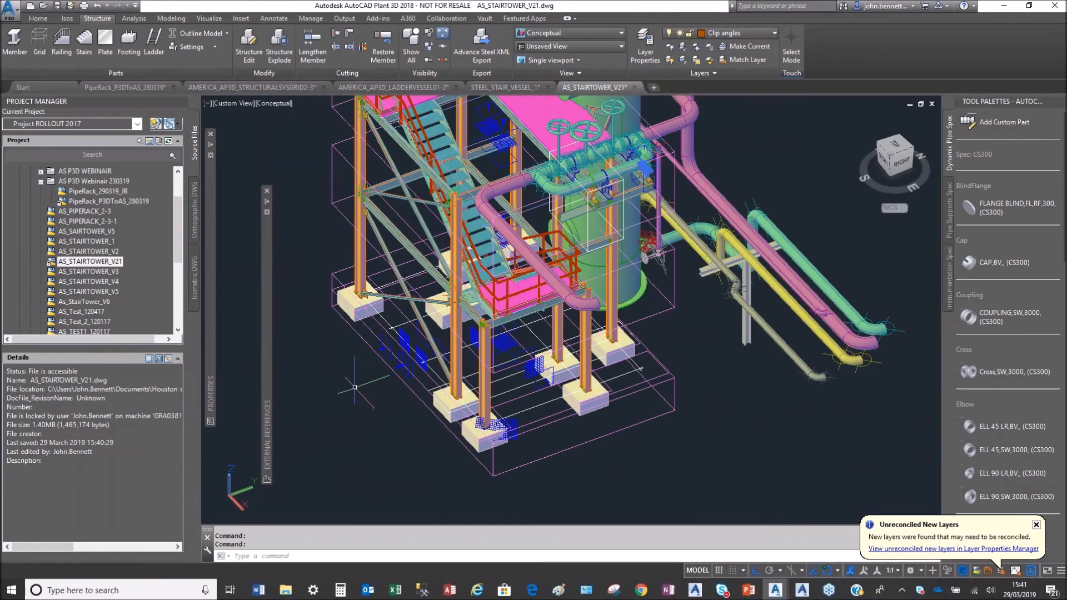
scroll(350, 383, down, 3)
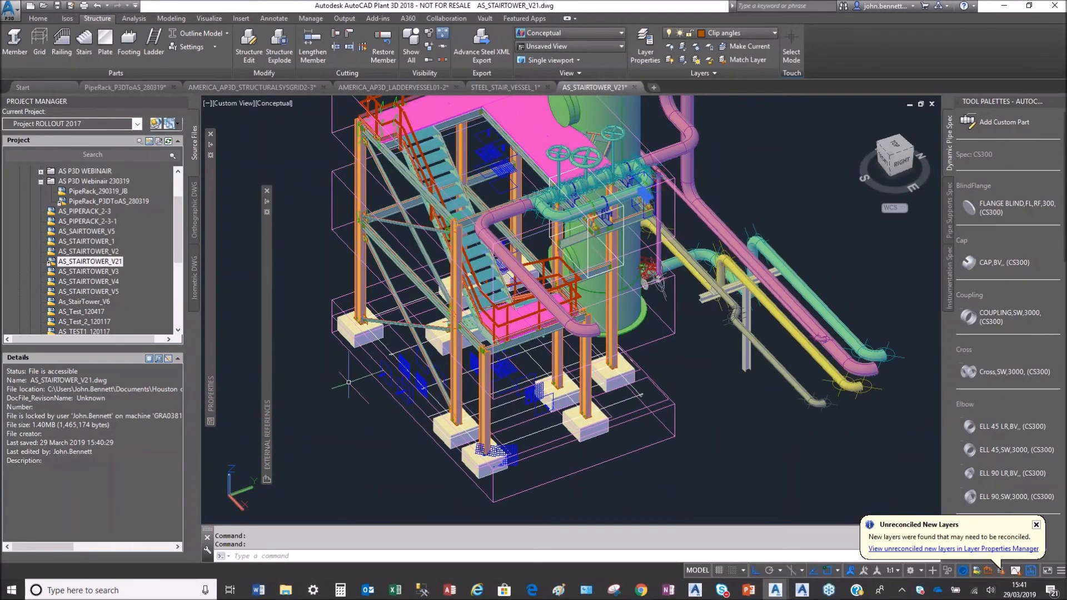
middle_drag(344, 378, 342, 406)
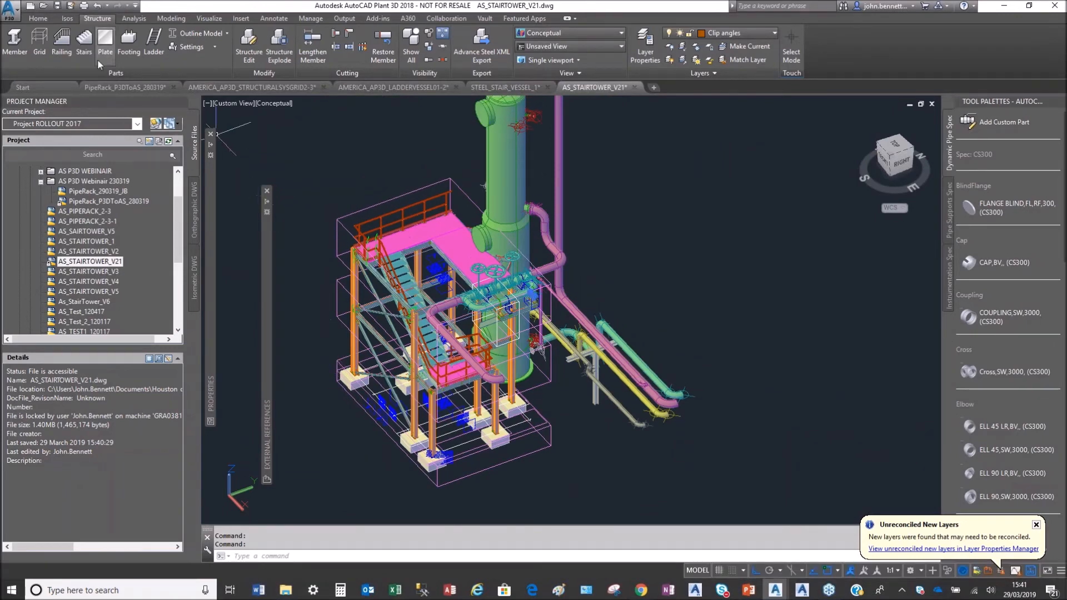
click(38, 18)
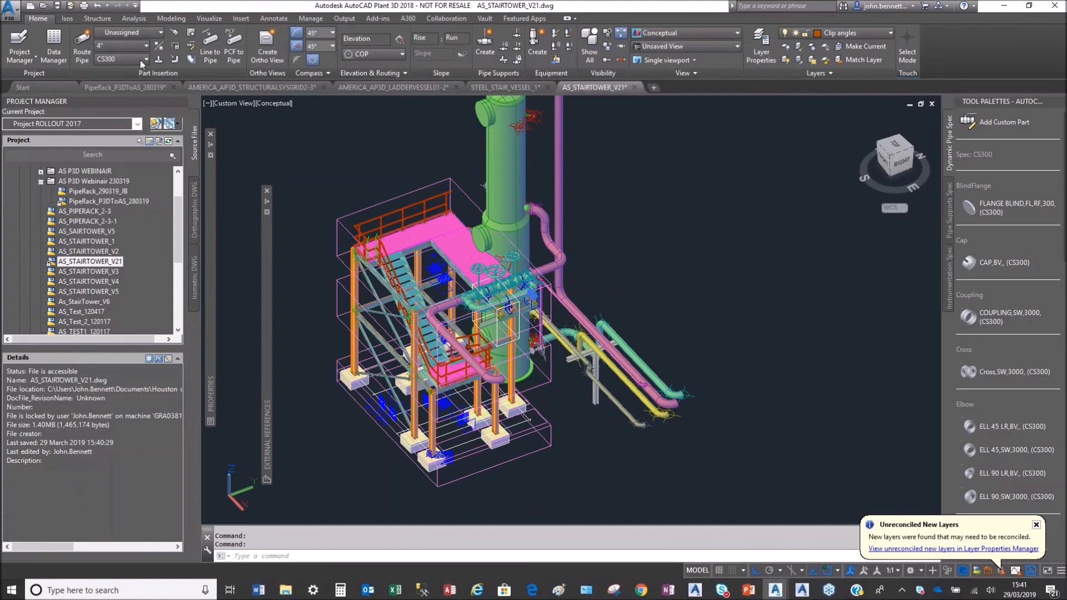
click(267, 44)
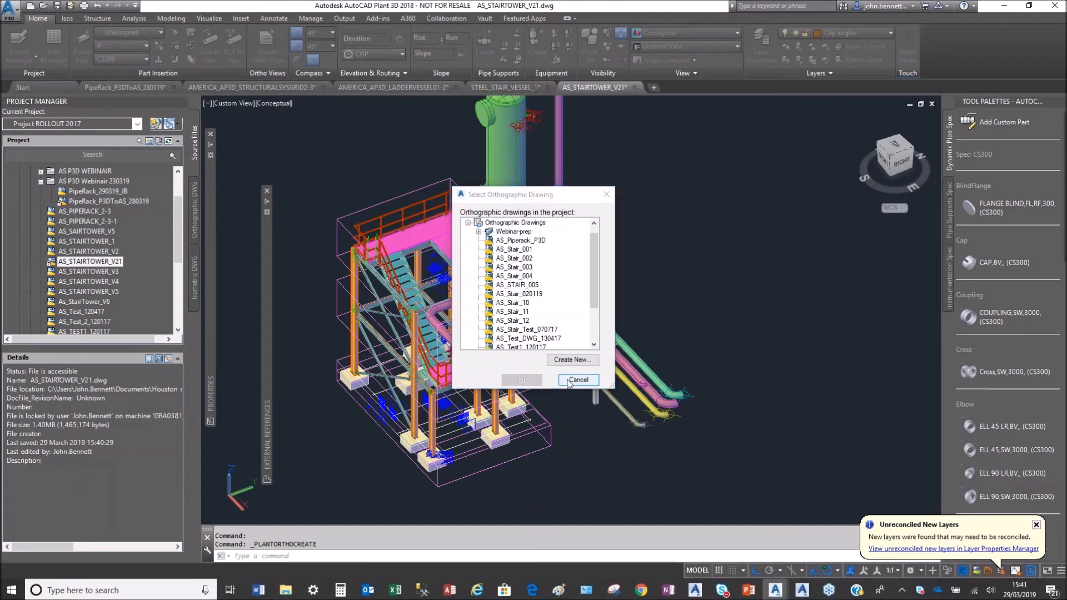
click(568, 381)
Create a new orthographic drawing named Web test 290319 in the project's Webinar-prep folder.
click(194, 226)
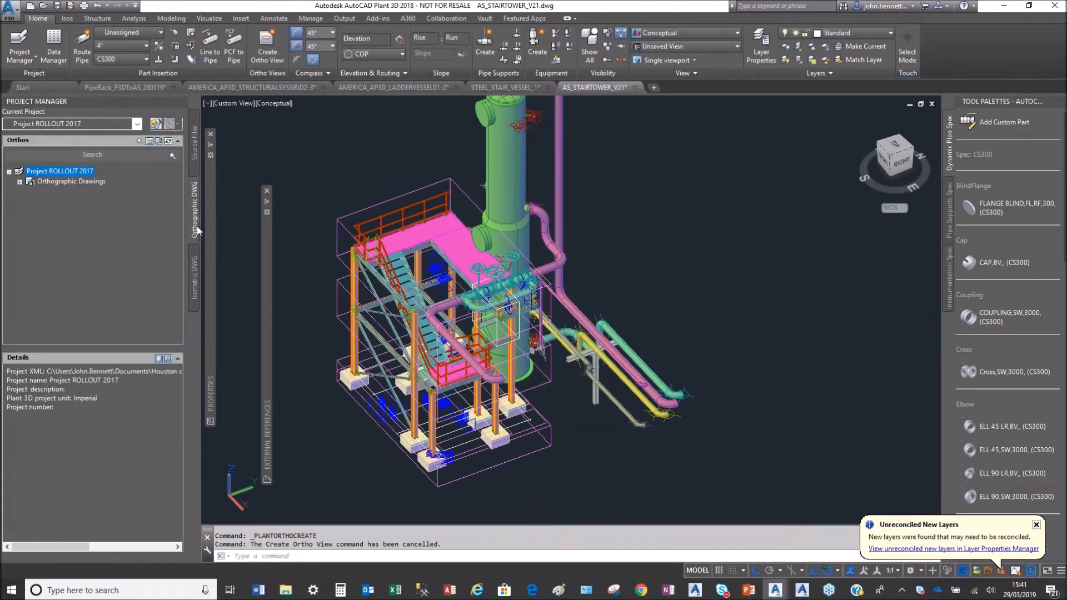
click(19, 181)
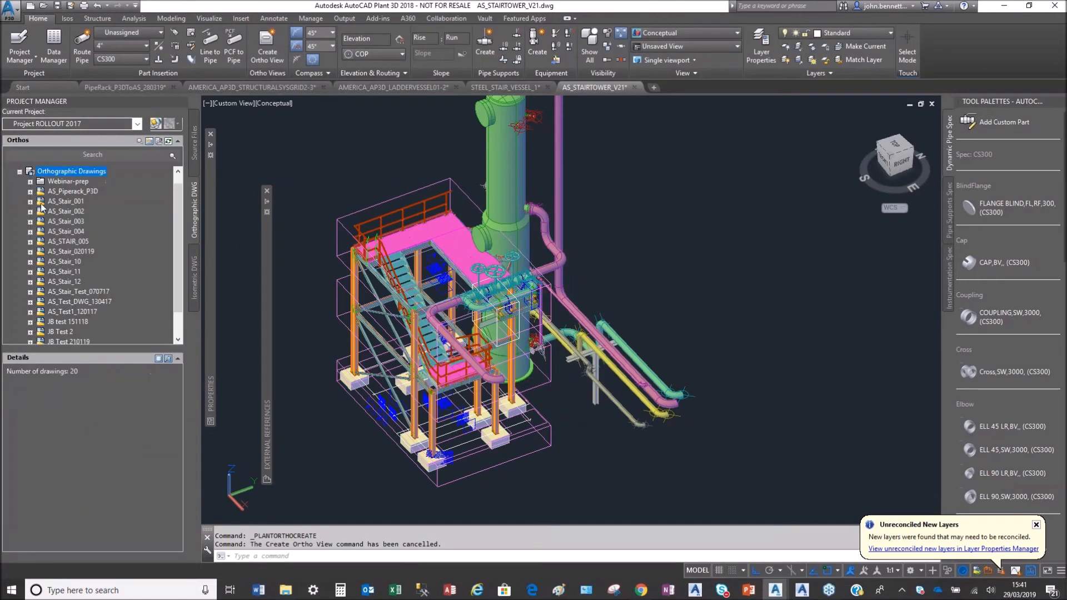
click(30, 181)
click(49, 182)
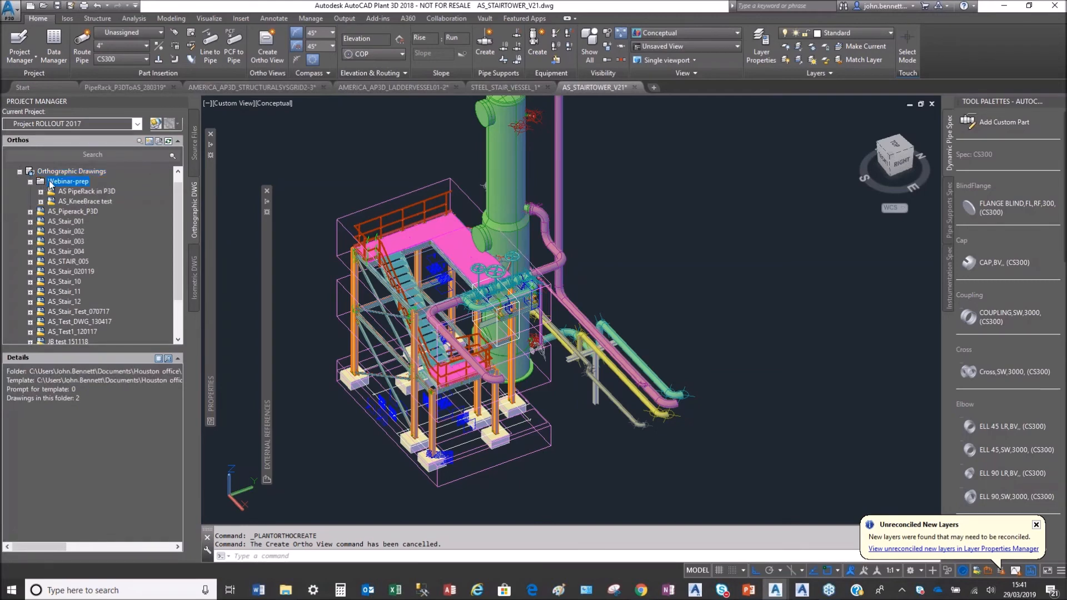
right_click(56, 183)
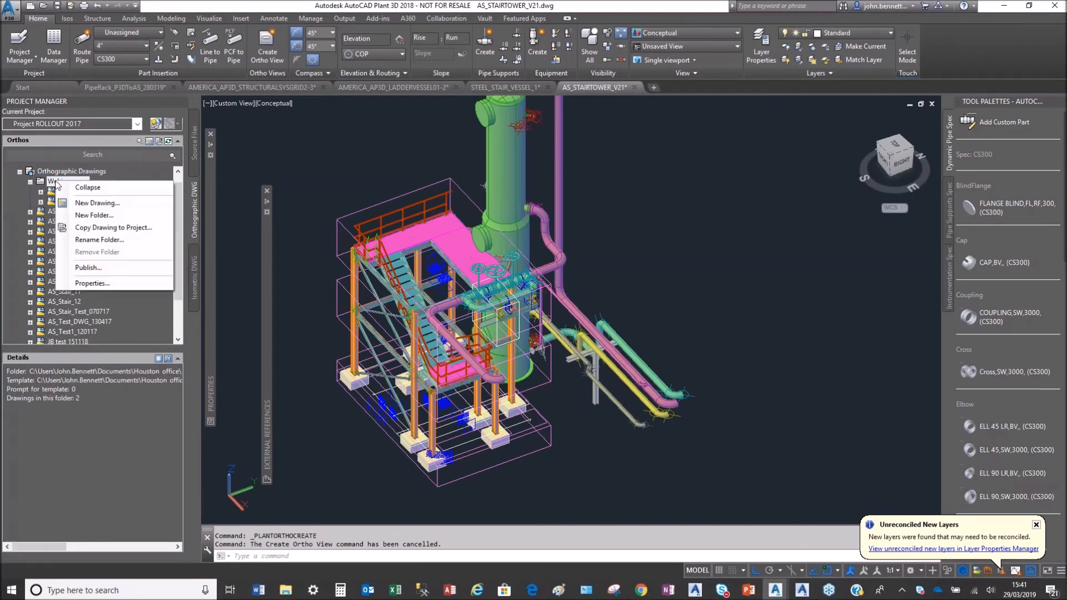
click(82, 204)
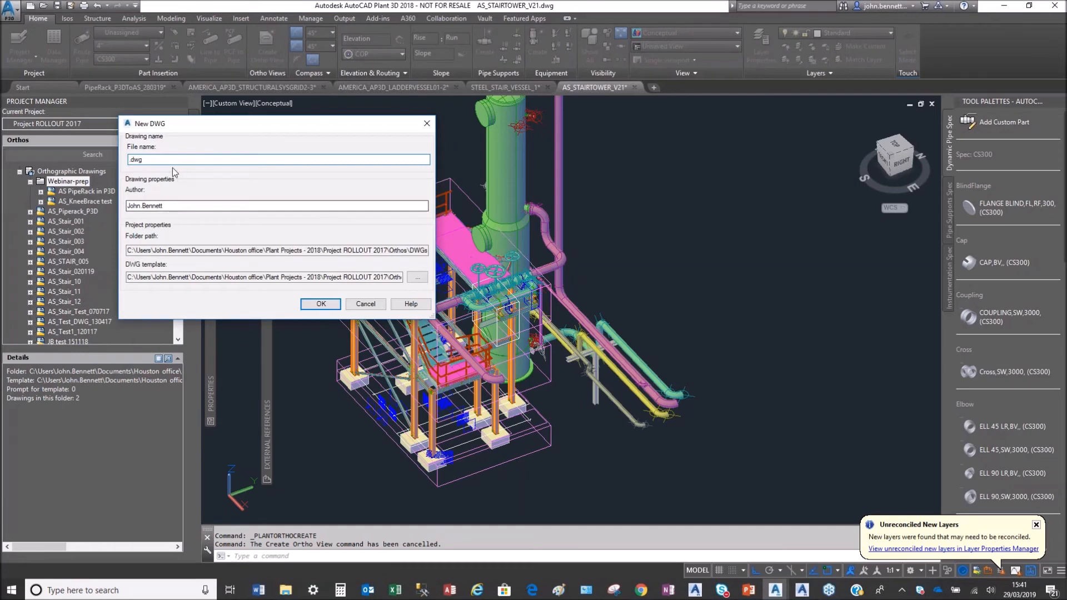
double_click(136, 160)
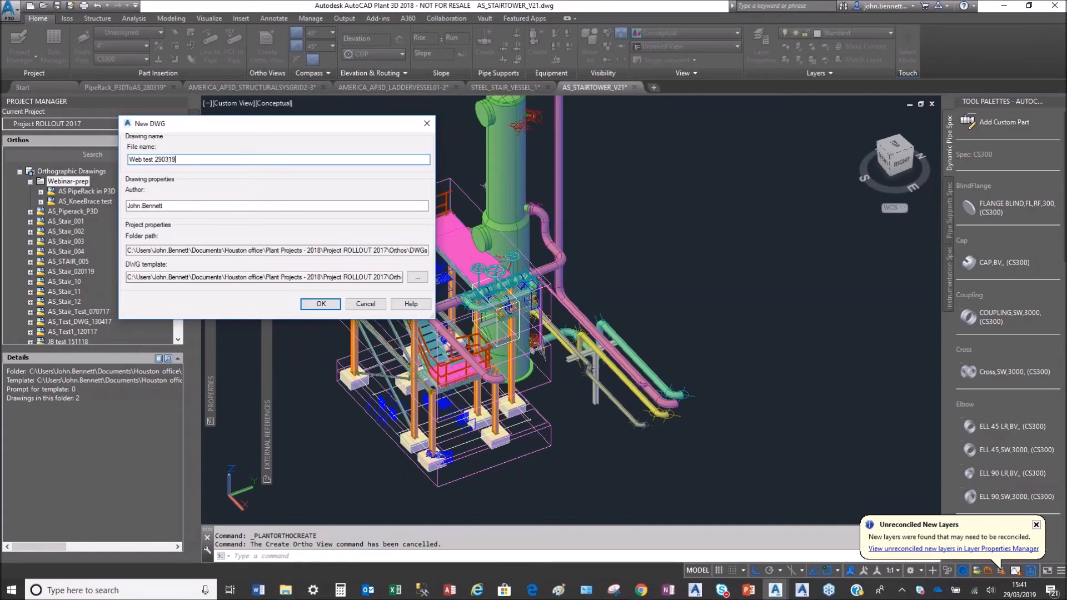
click(311, 307)
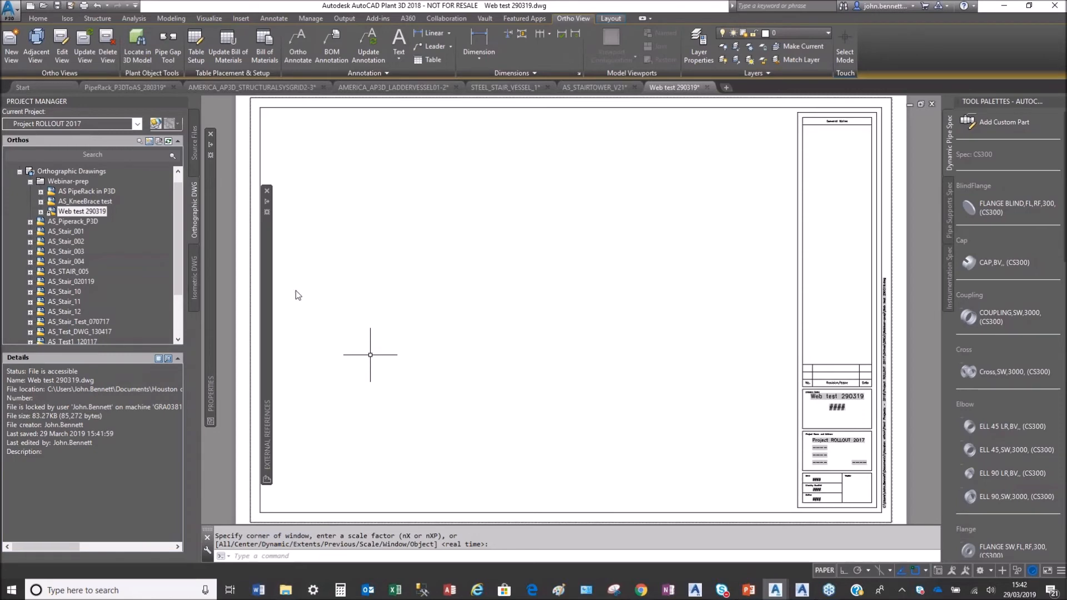
click(342, 330)
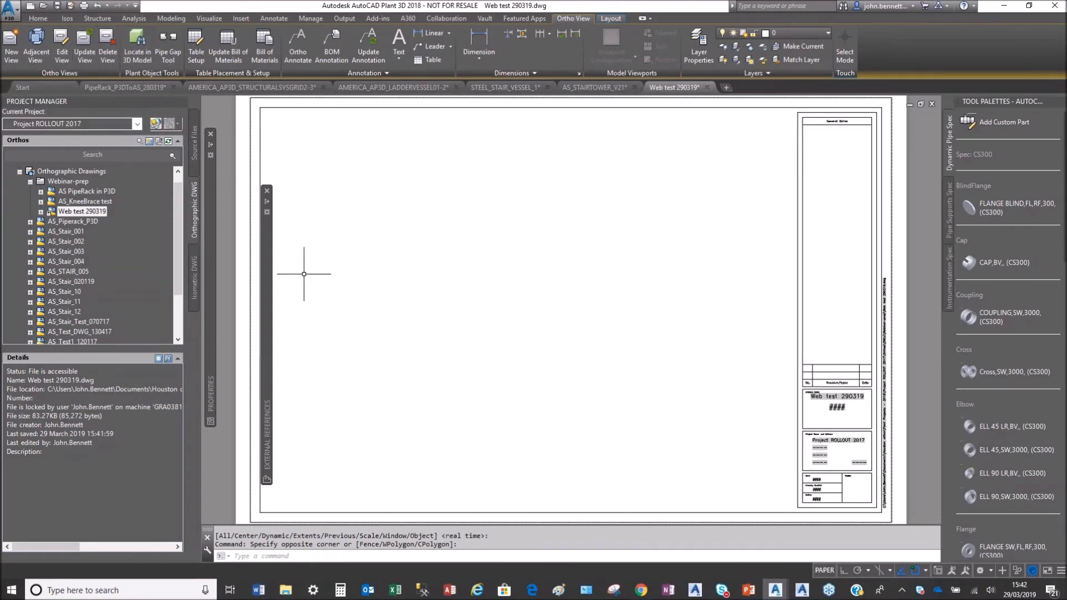
mouse_move(597, 93)
right_click(391, 336)
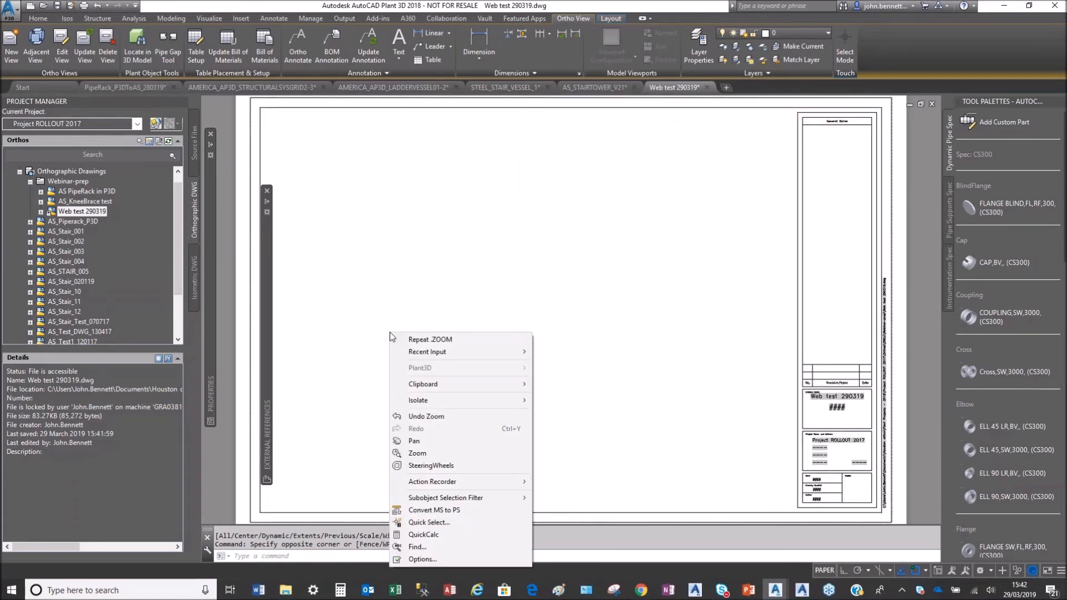
click(62, 54)
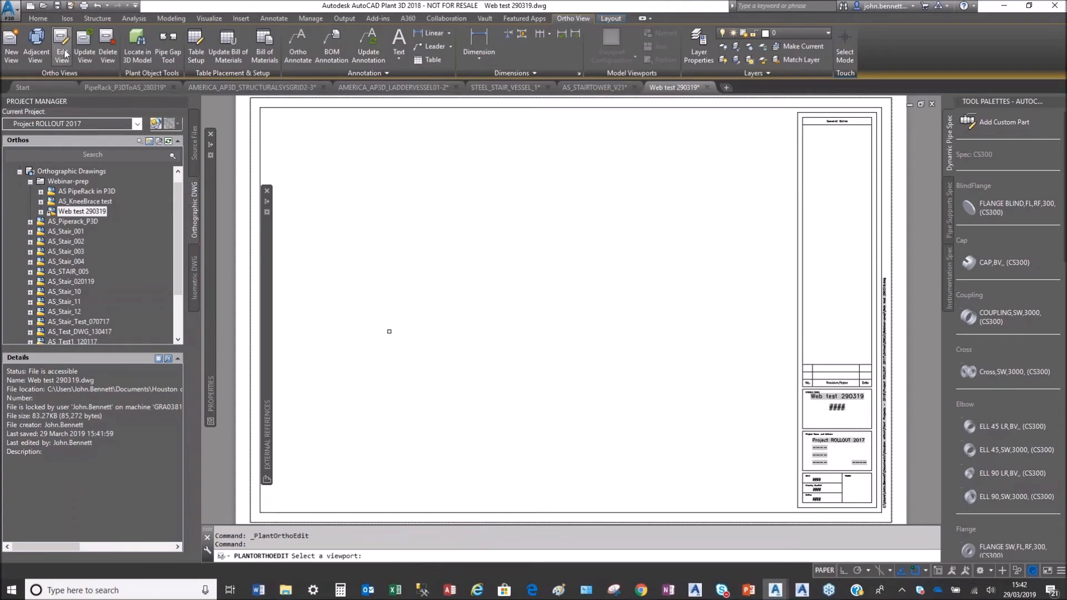
click(382, 265)
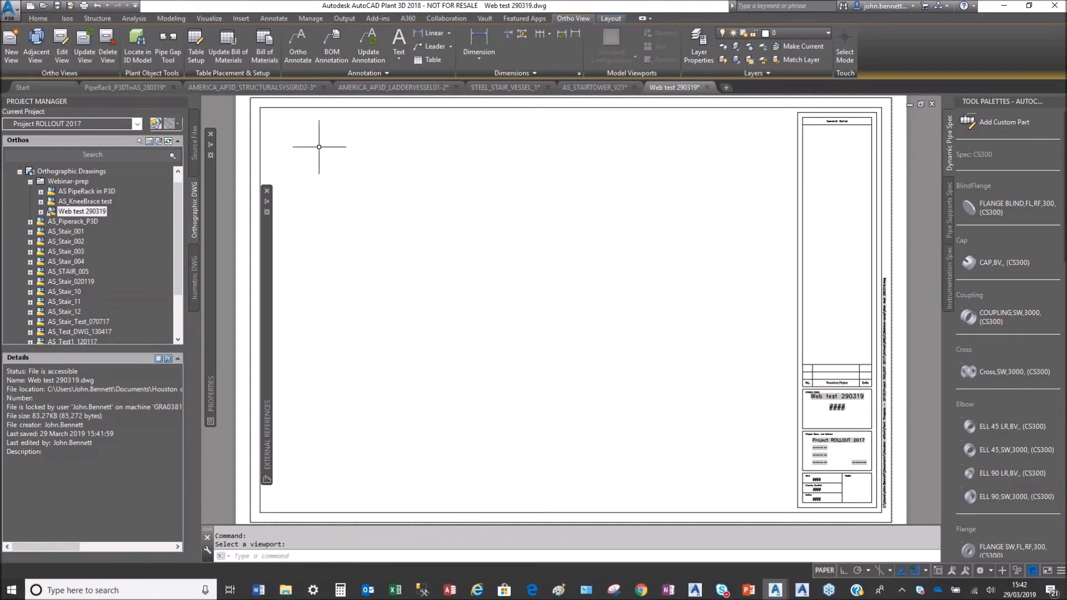
Return to the AS_STAIRTOWER_V21 model and start a new orthographic view in Webinar-prep's Web test 290319 drawing.
click(588, 88)
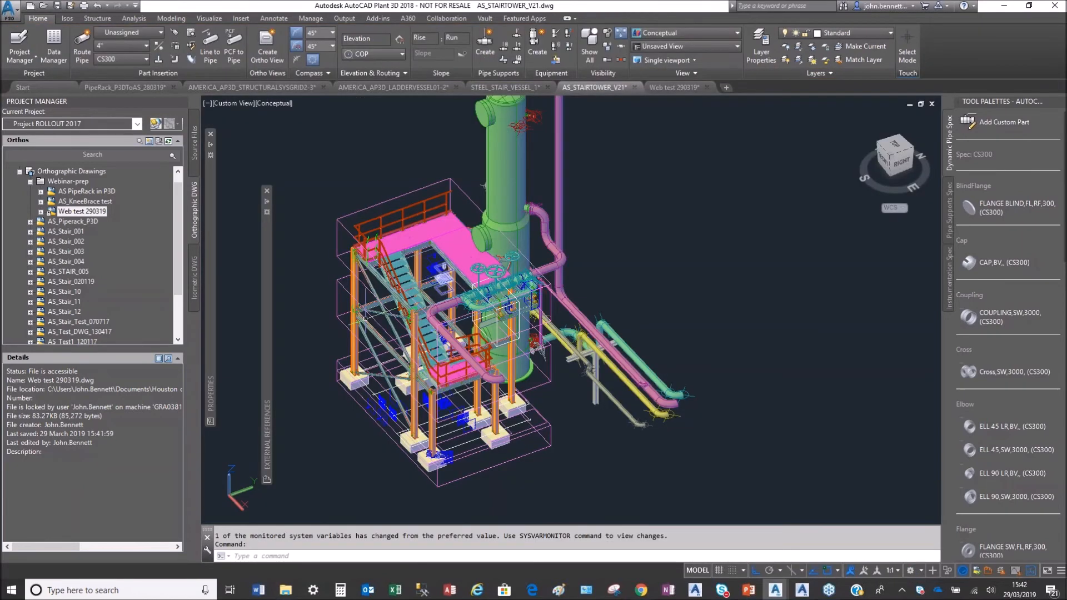
scroll(358, 308, up, 2)
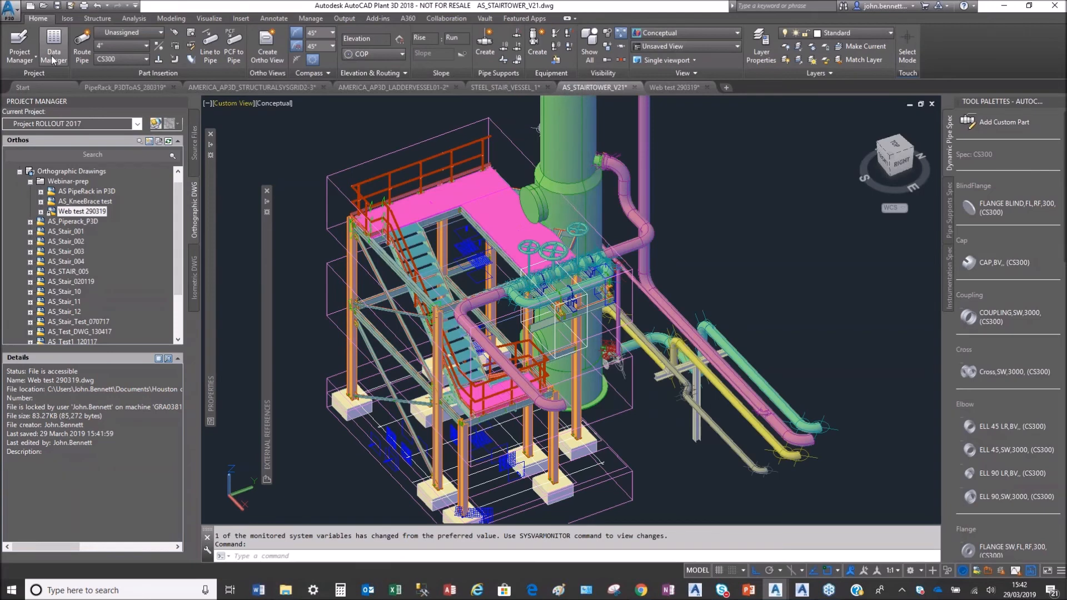
click(261, 53)
mouse_move(598, 279)
mouse_down()
mouse_move(595, 311)
mouse_move(593, 280)
mouse_up()
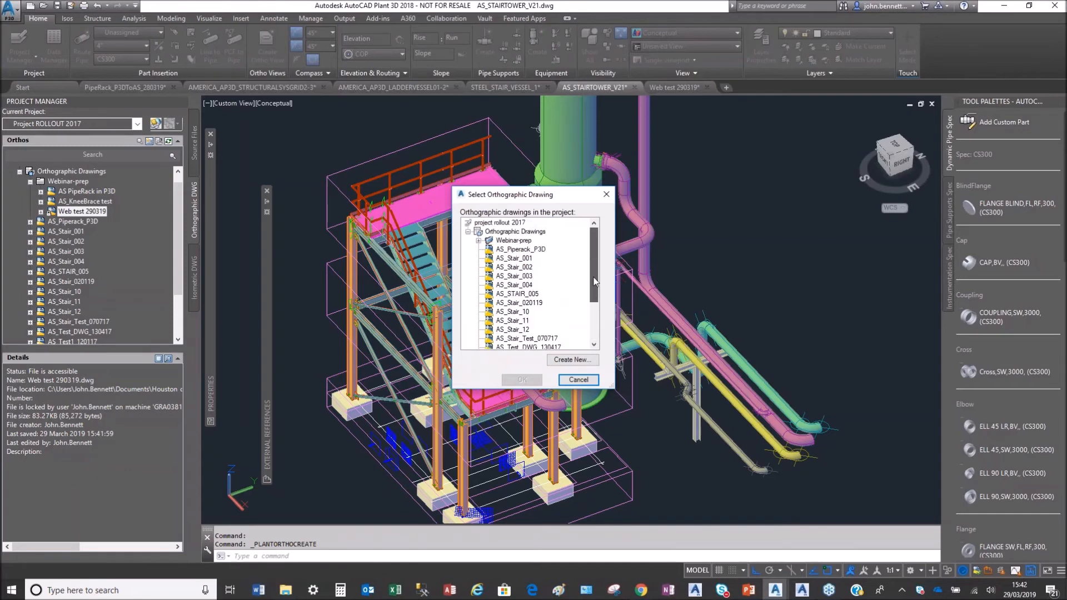
click(478, 240)
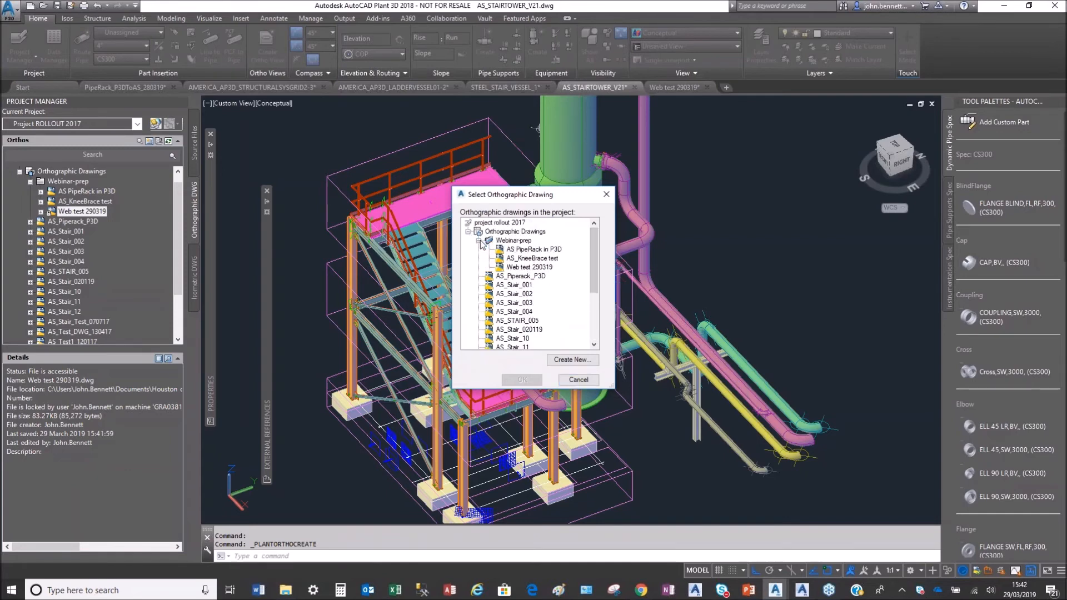
click(513, 268)
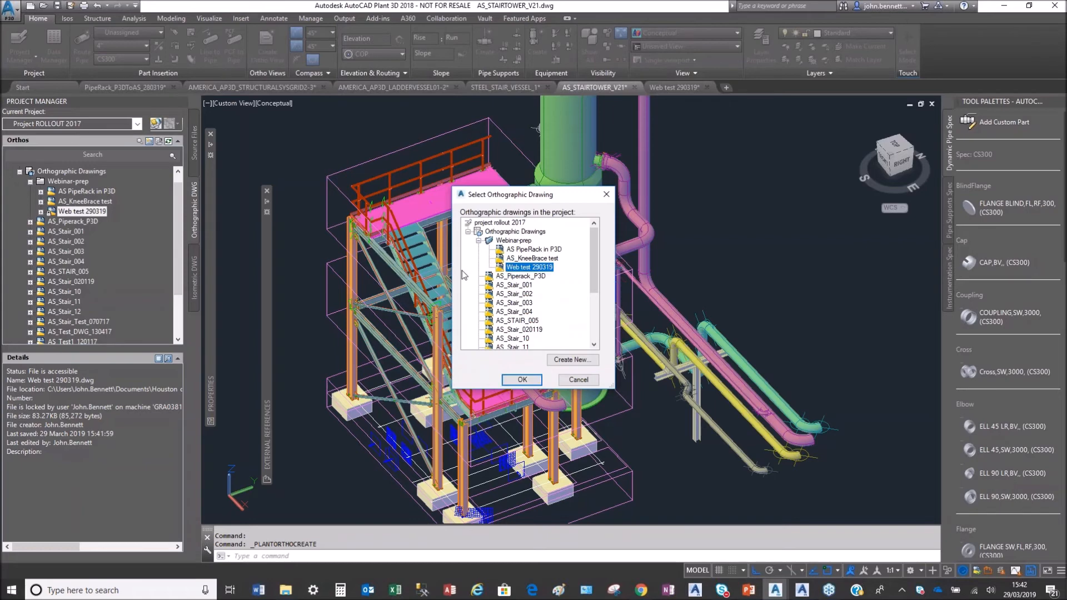
click(520, 380)
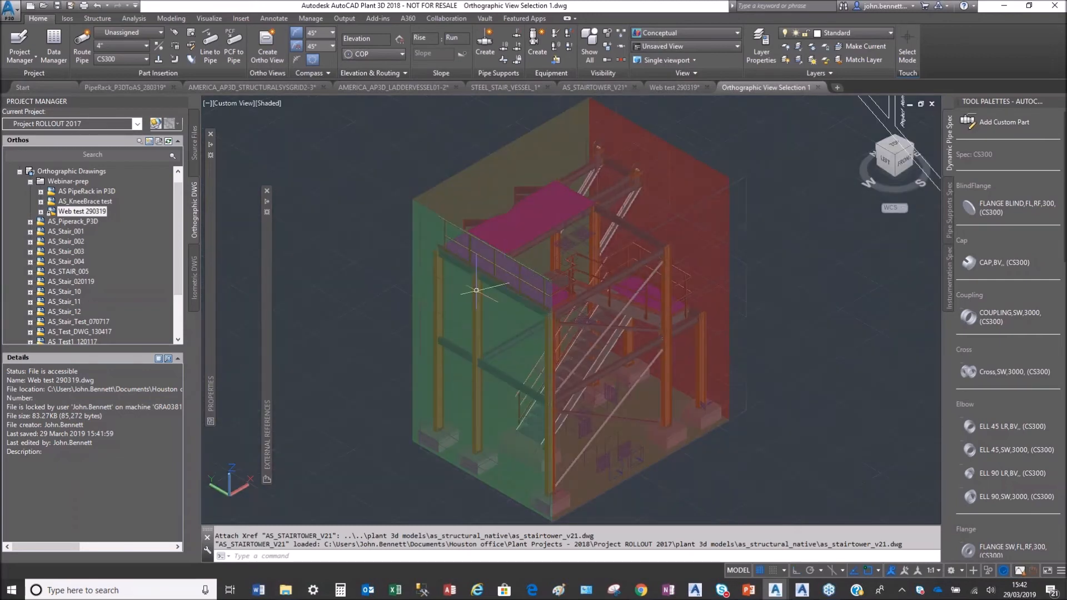
Set the ortho cube to SE Isometric and place the stair tower's view on the sheet's left half.
scroll(456, 285, down, 2)
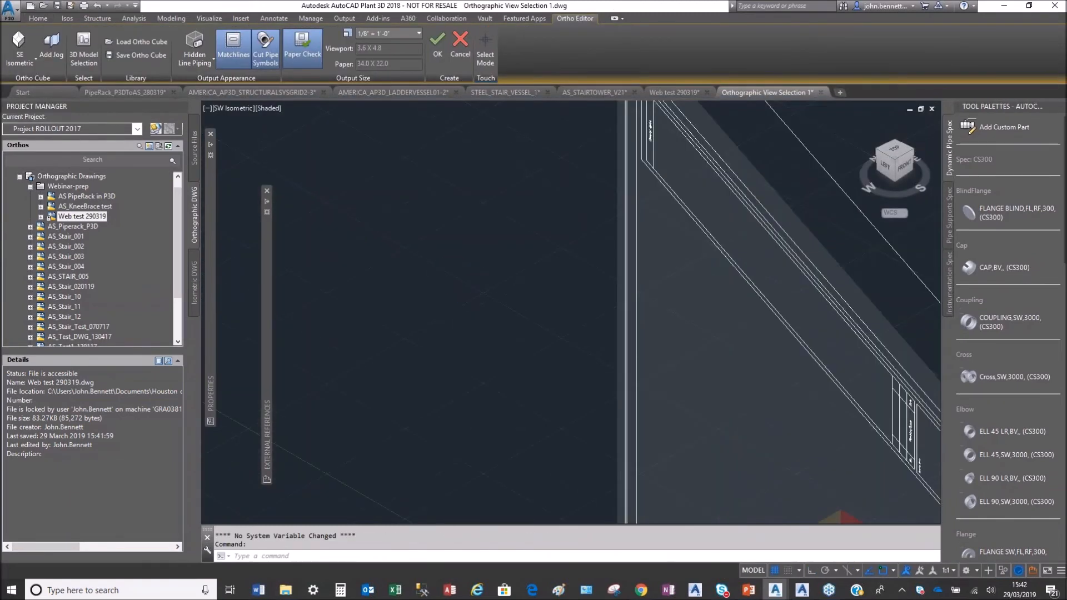
scroll(487, 317, down, 3)
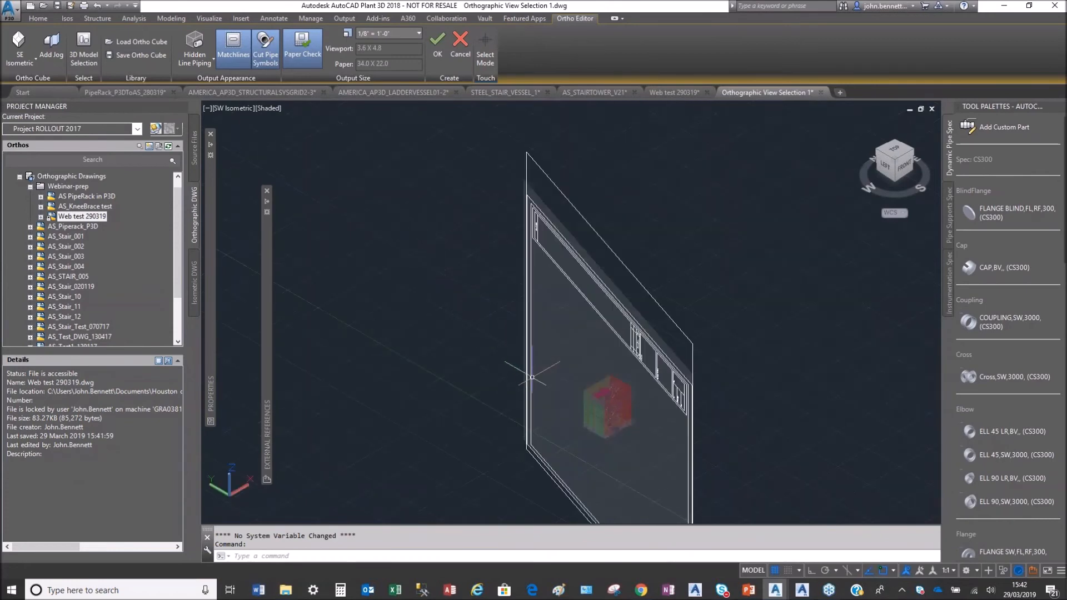
scroll(543, 381, up, 2)
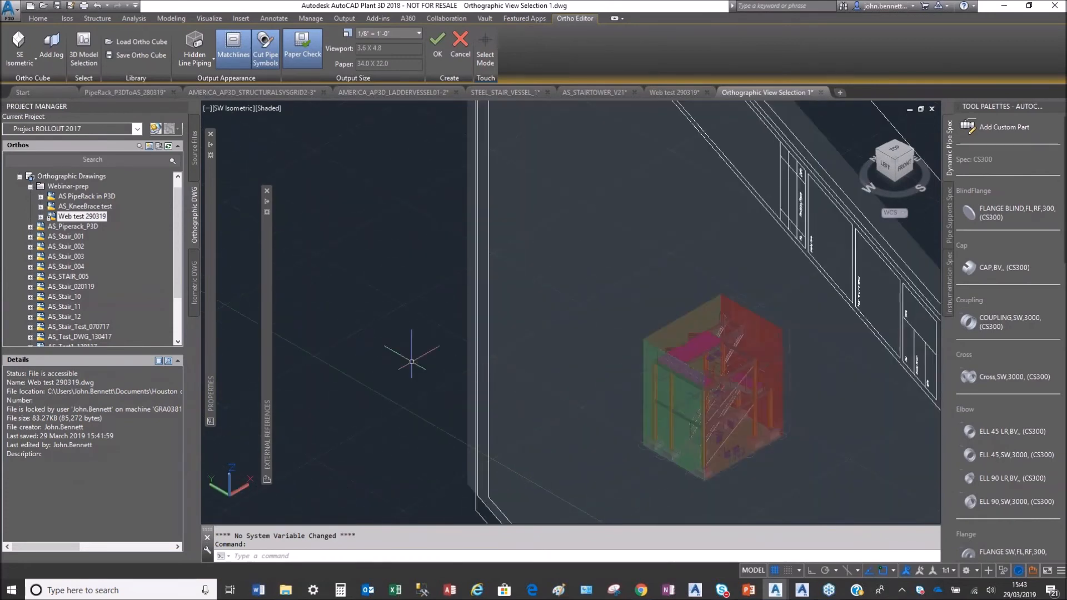
click(35, 60)
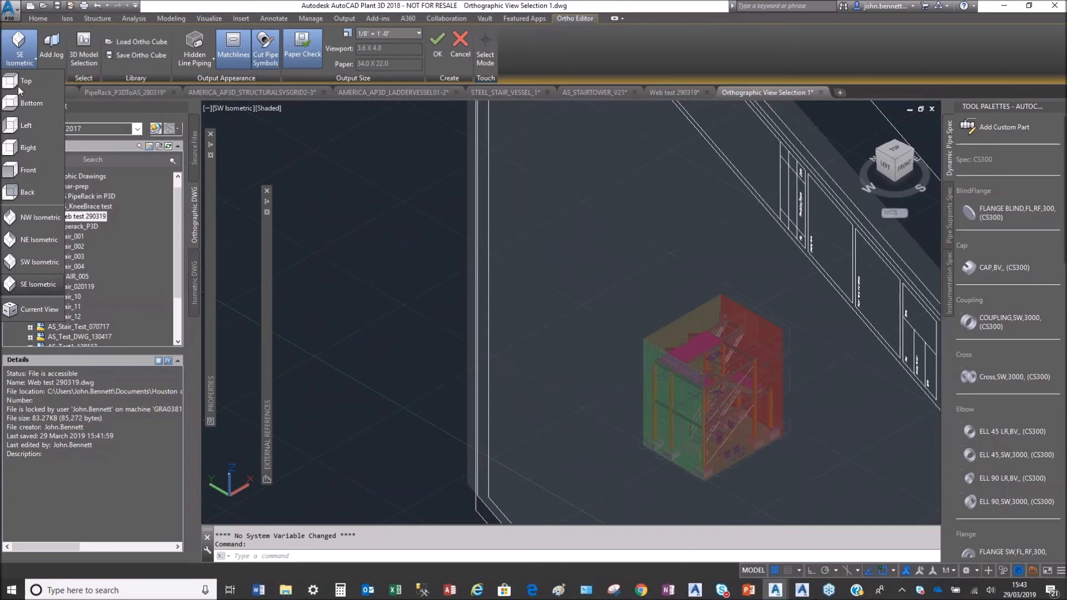
click(17, 87)
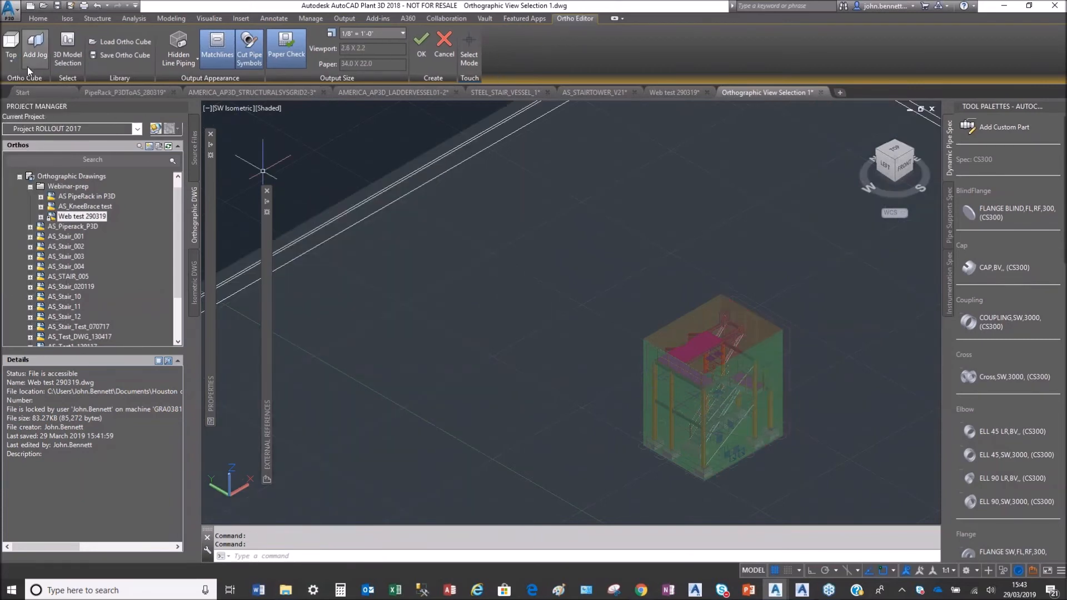
click(11, 61)
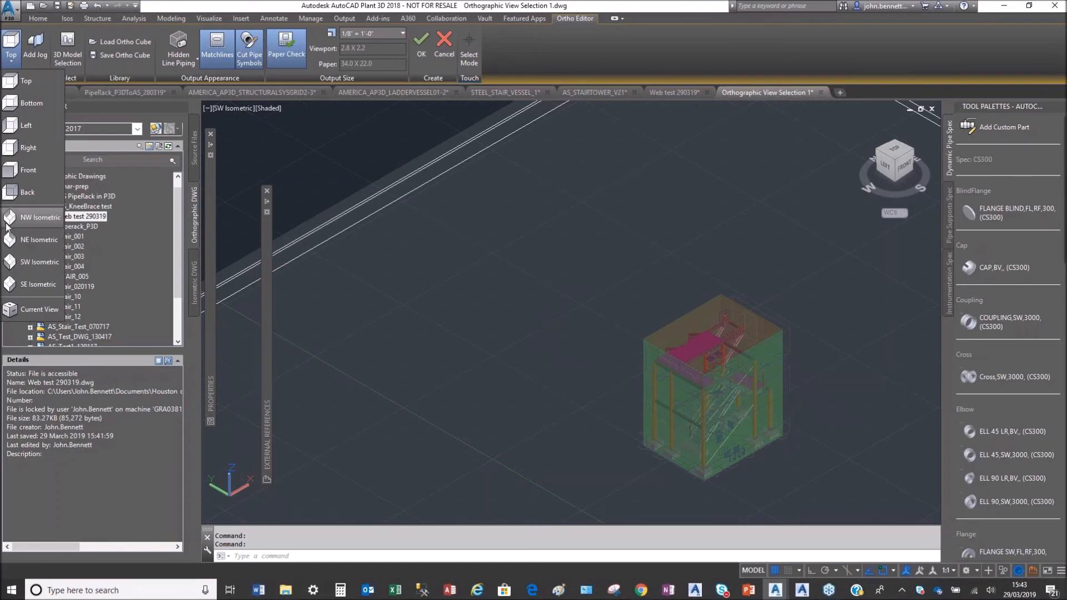
click(15, 284)
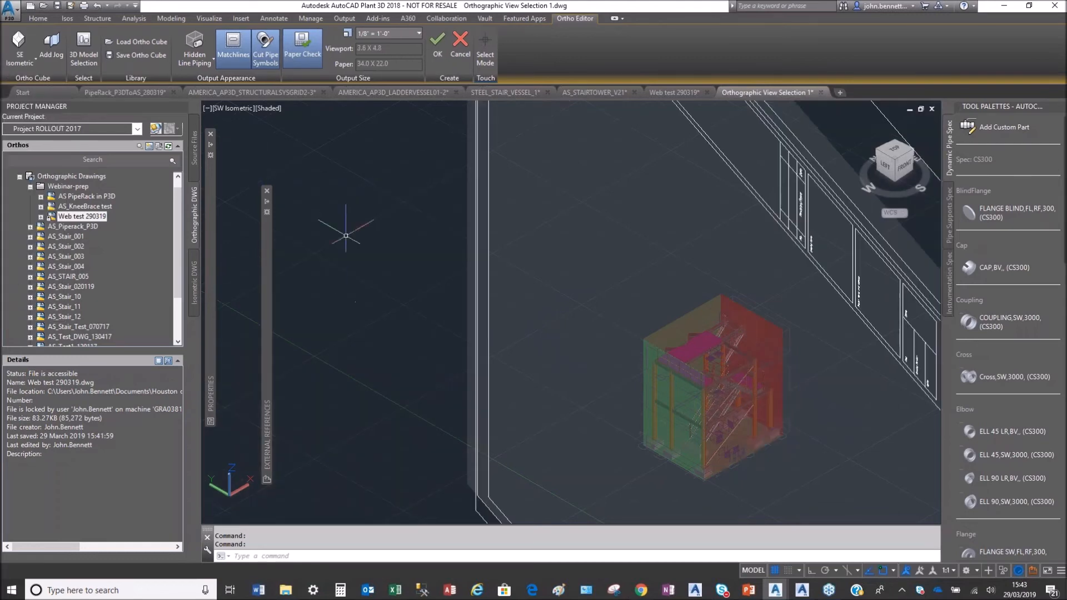
click(437, 53)
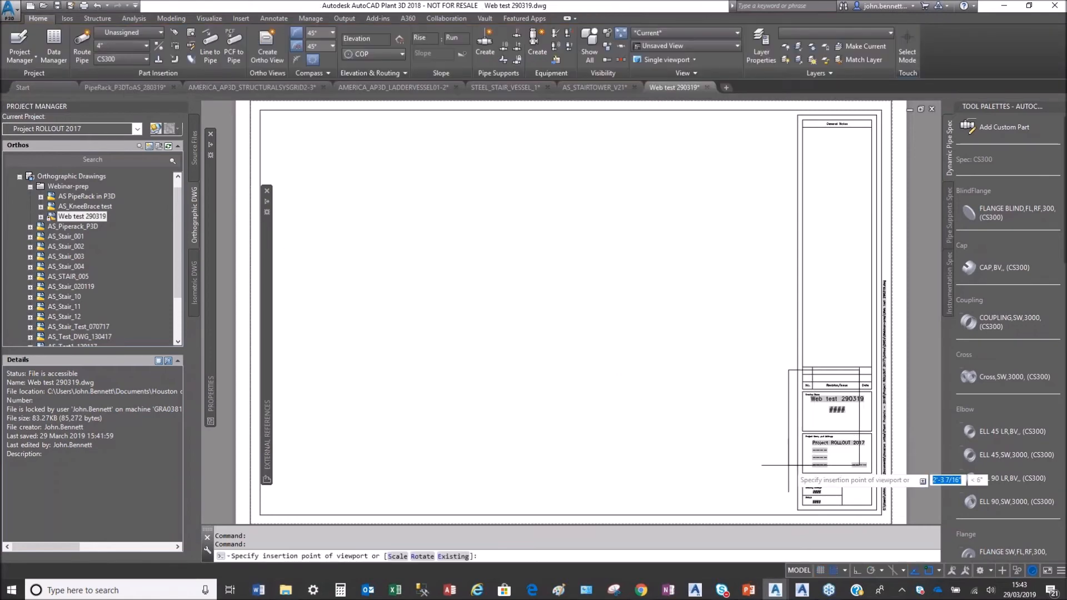
click(428, 365)
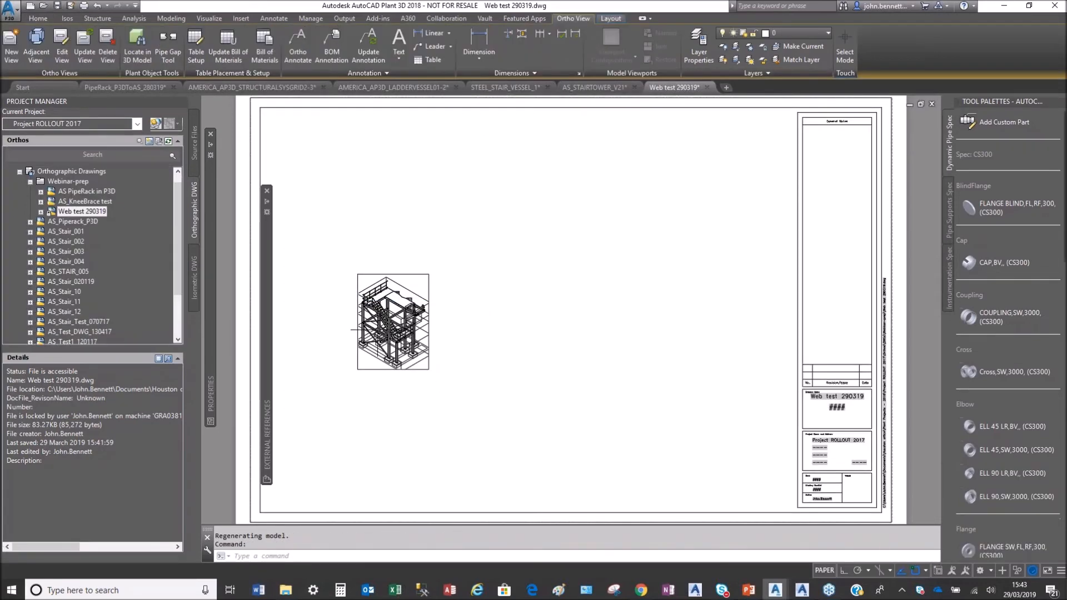
Edit the placed isometric view and set its scale to 1/4" = 1'-0".
scroll(440, 340, up, 8)
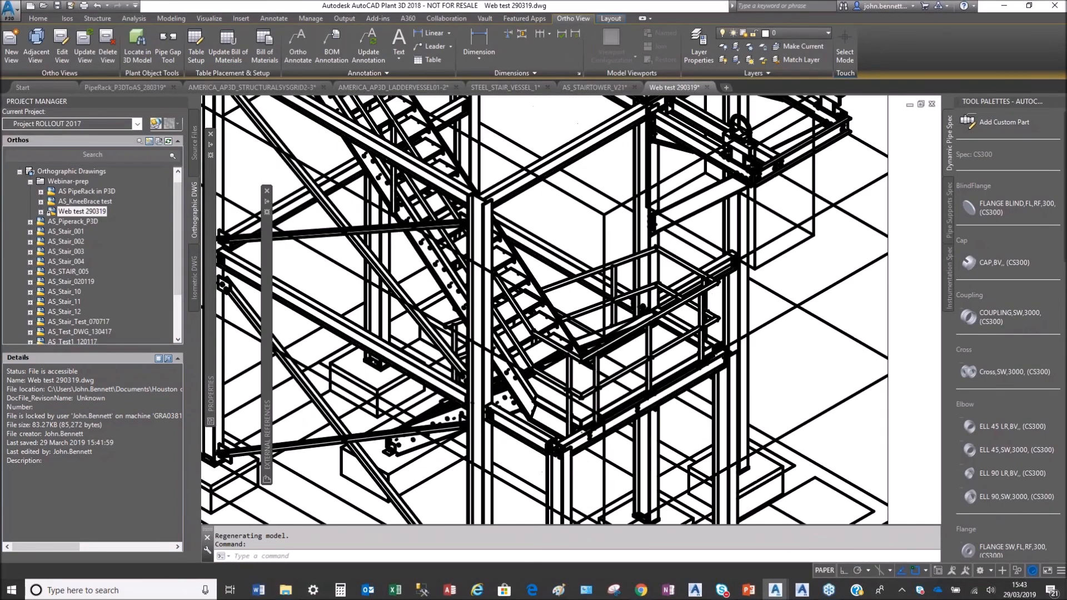
scroll(440, 340, up, 2)
scroll(453, 334, down, 10)
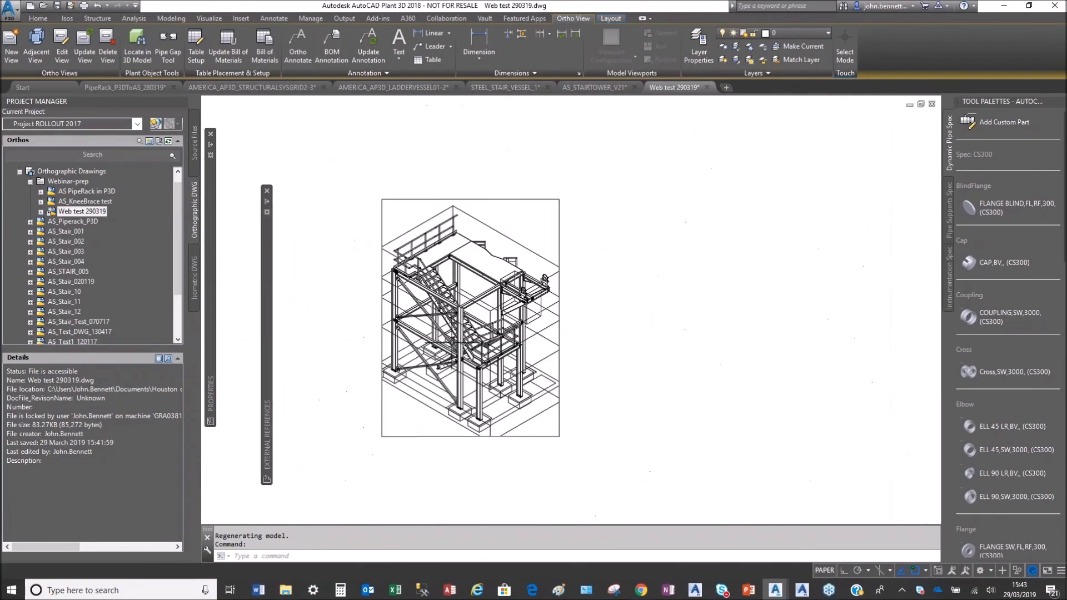
click(414, 436)
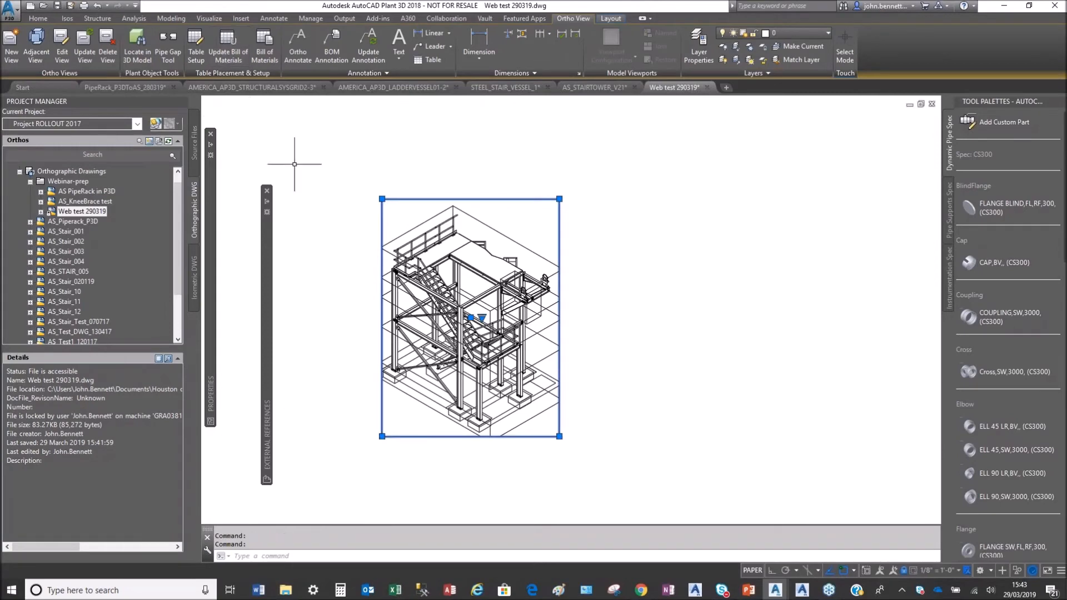
click(61, 48)
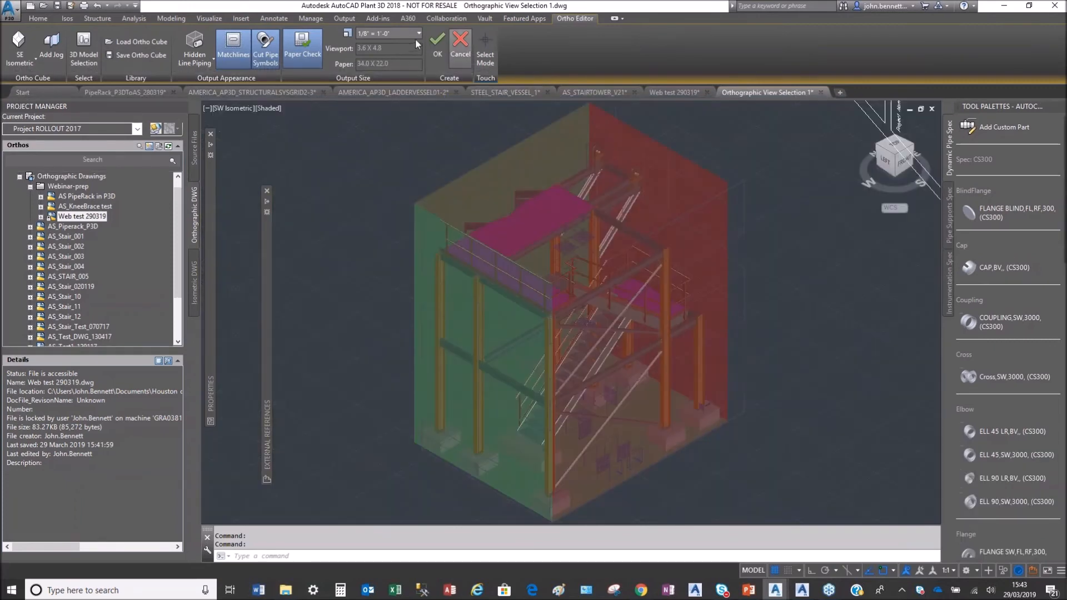
click(419, 33)
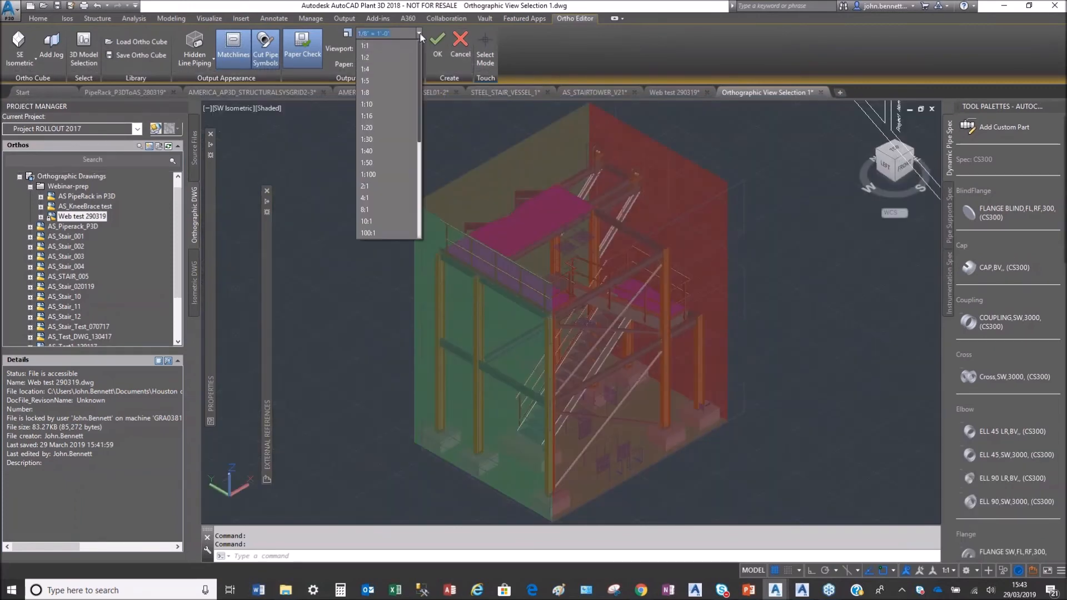
scroll(386, 155, down, 4)
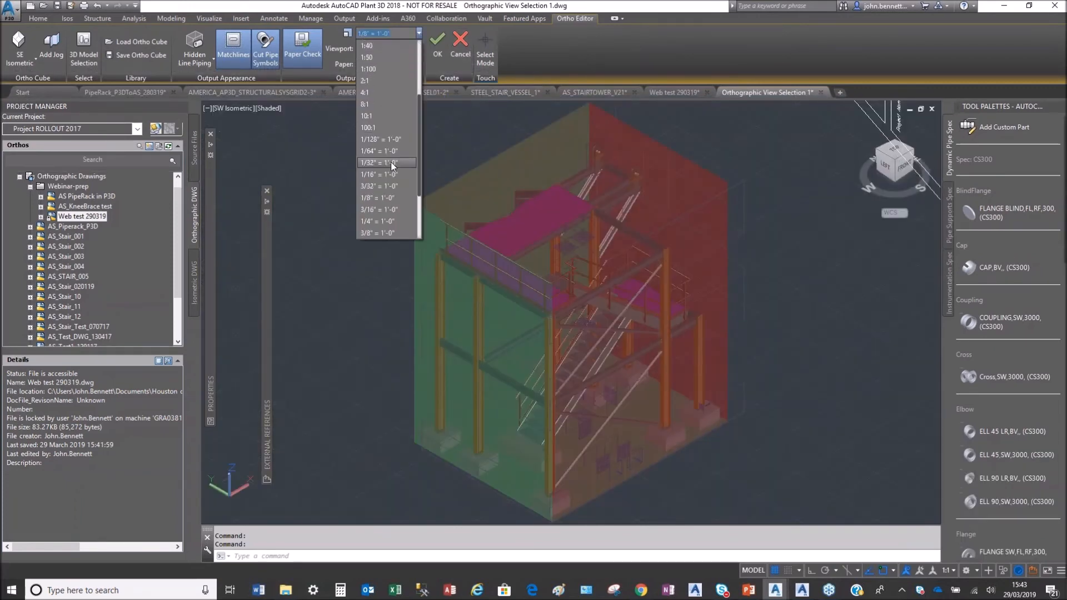
click(387, 188)
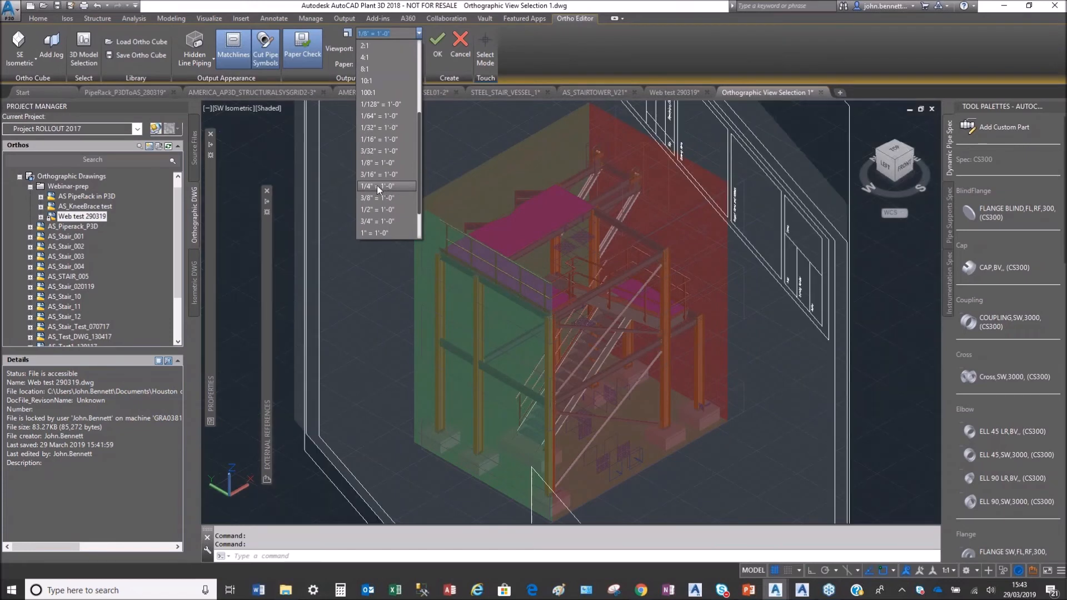
click(442, 60)
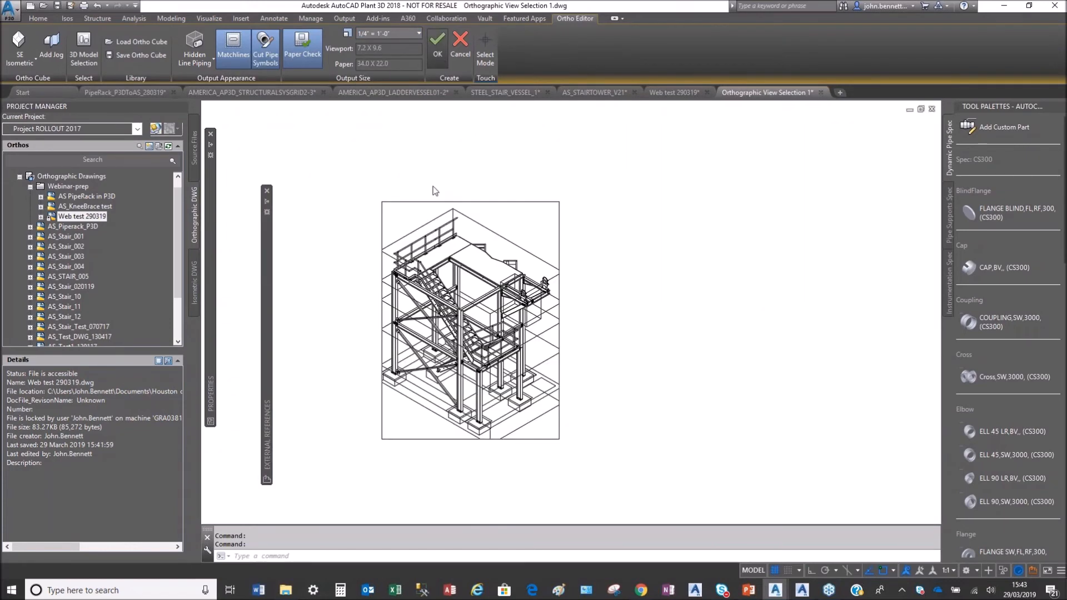
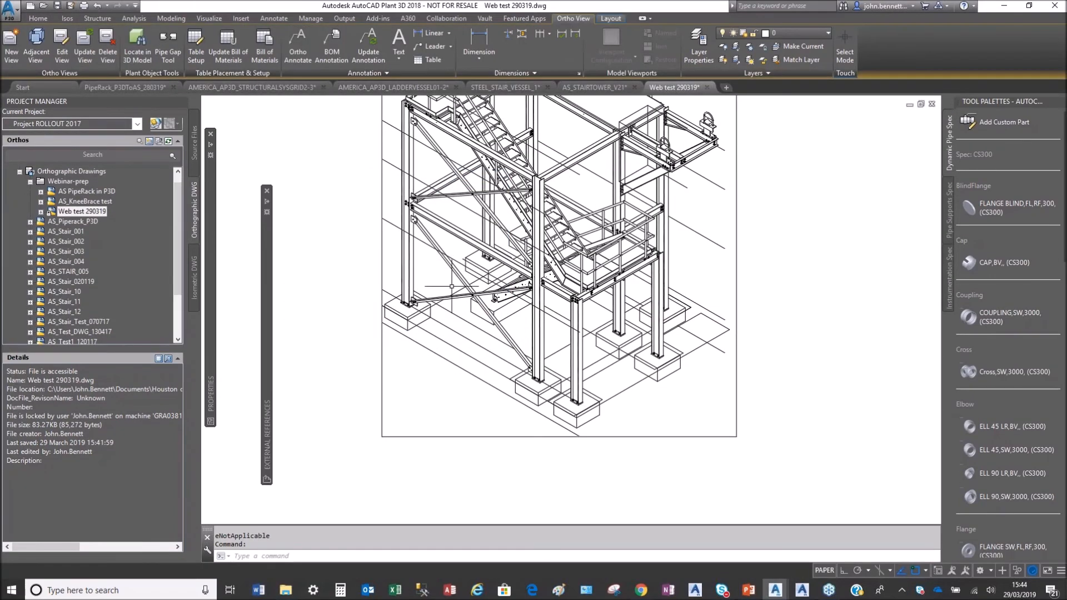
Examine the rescaled stair tower view and open the AS_Stair_020119 drawing from the project's orthographic drawings.
scroll(444, 286, down, 4)
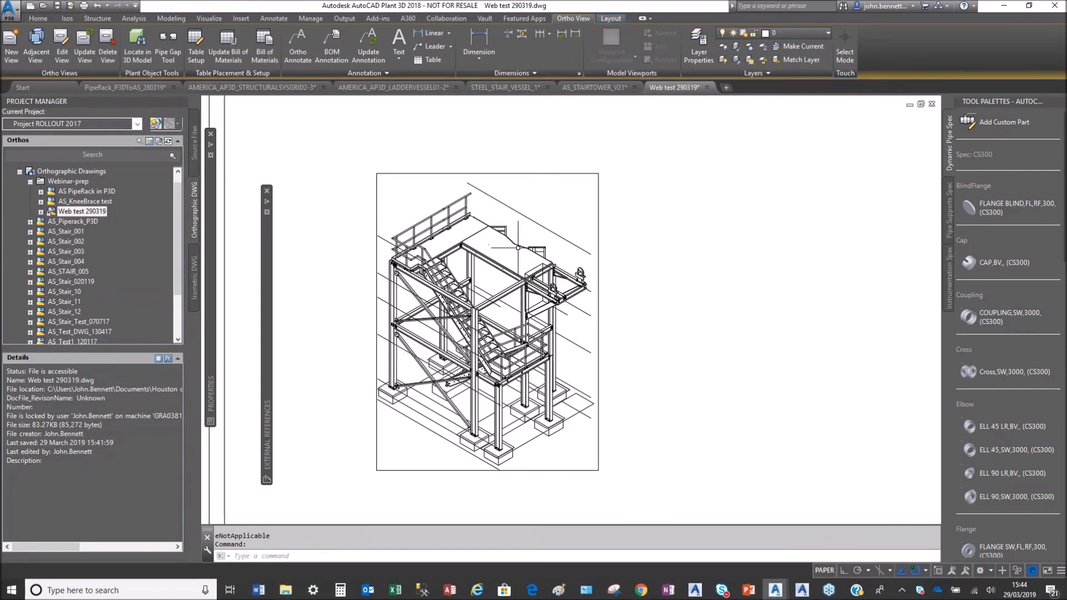
scroll(433, 326, up, 4)
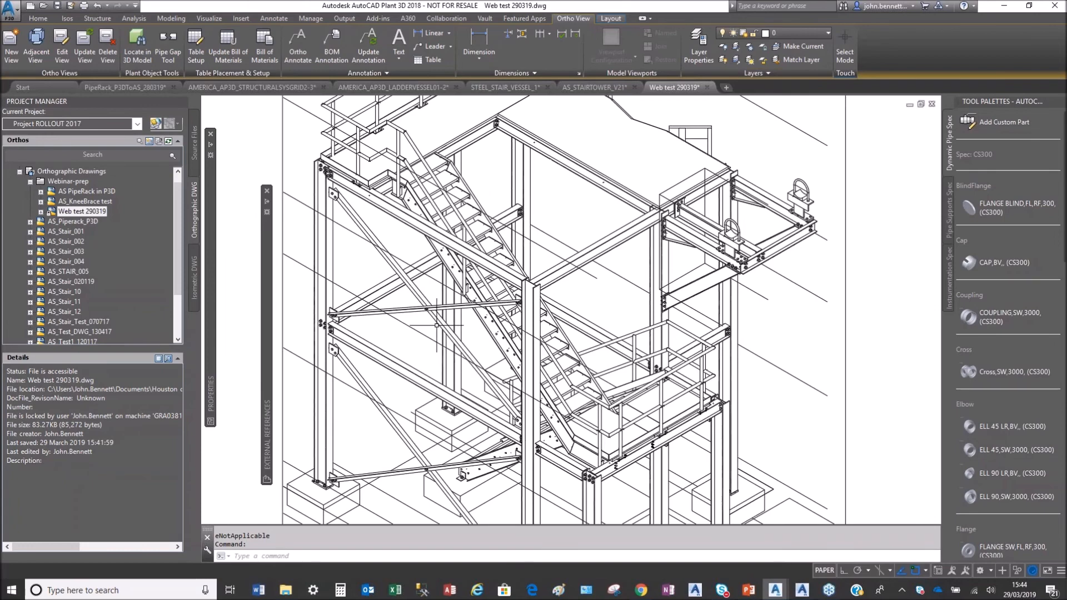
scroll(437, 325, down, 3)
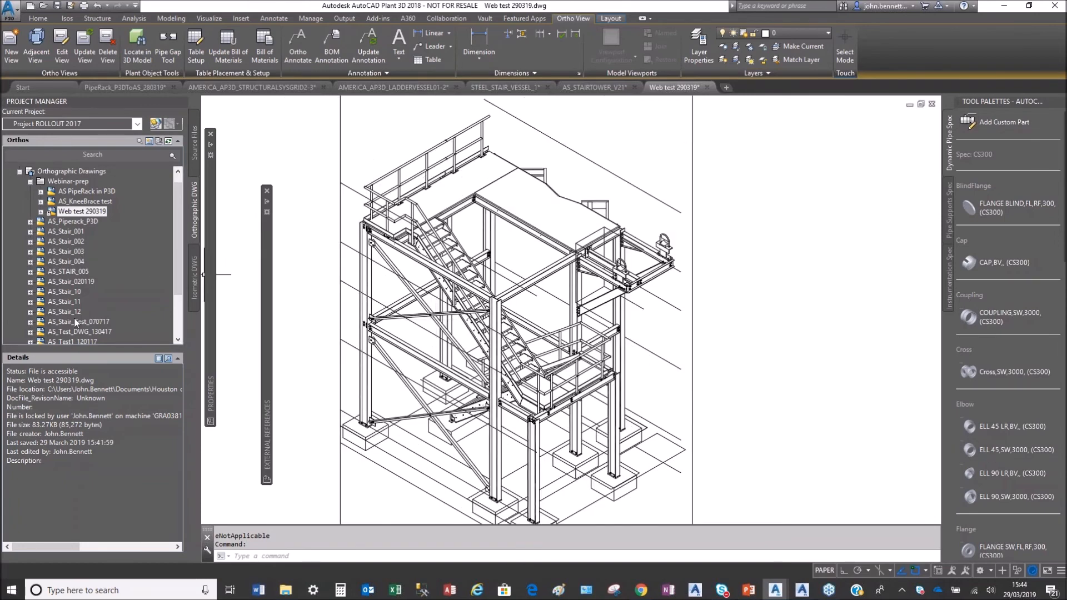
scroll(83, 331, down, 1)
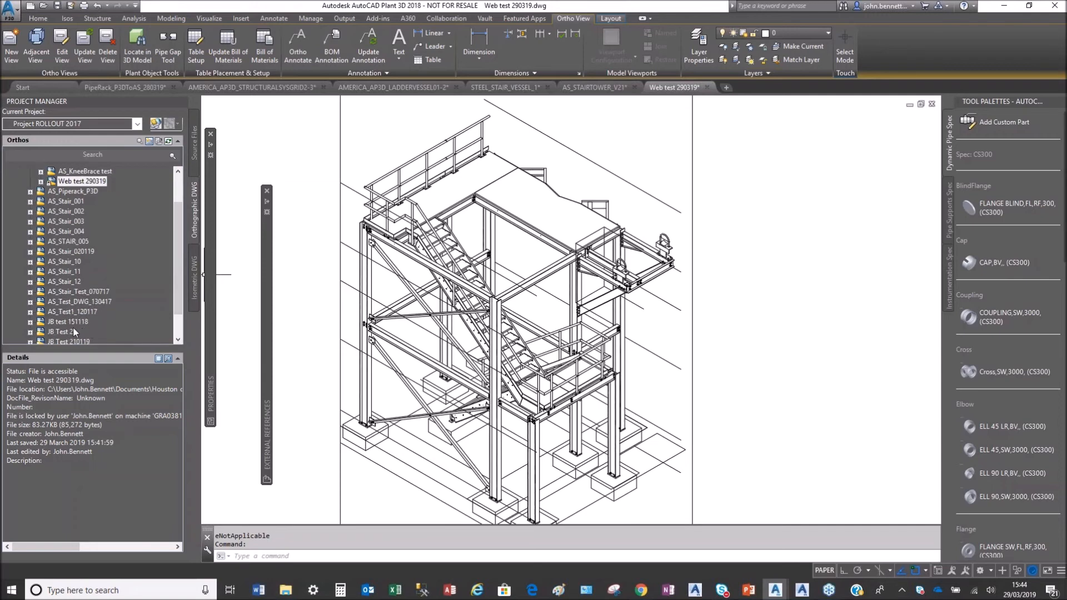
scroll(63, 335, down, 1)
scroll(64, 295, up, 3)
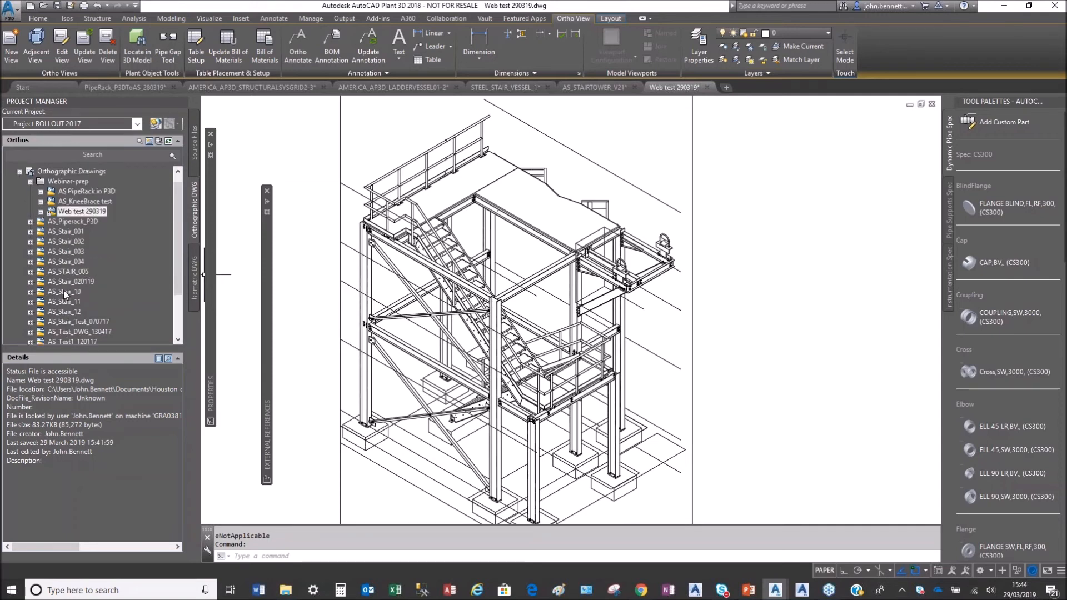
click(73, 203)
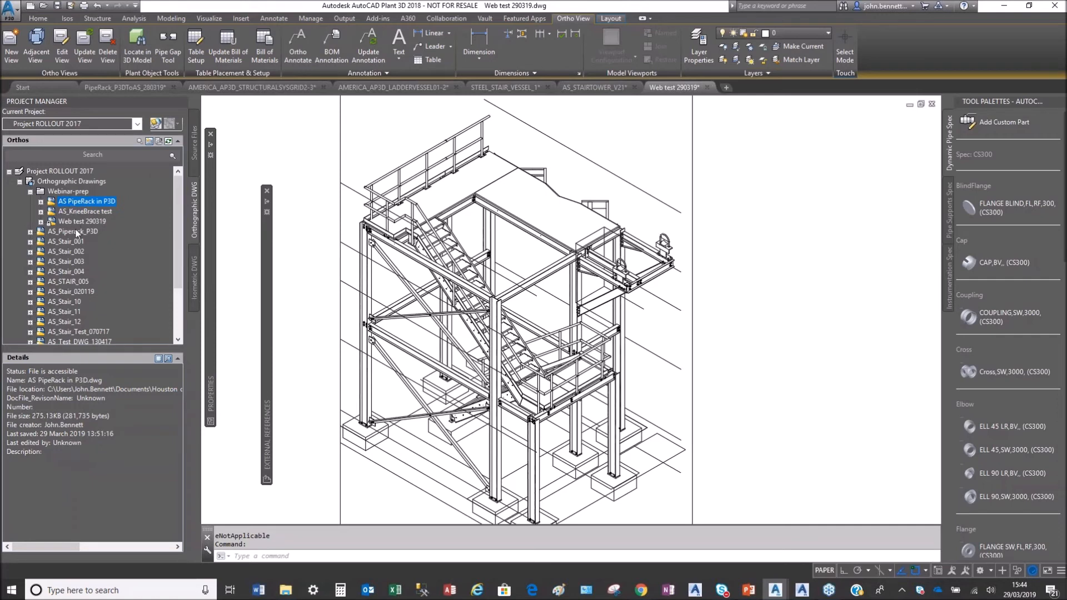
click(60, 293)
double_click(40, 295)
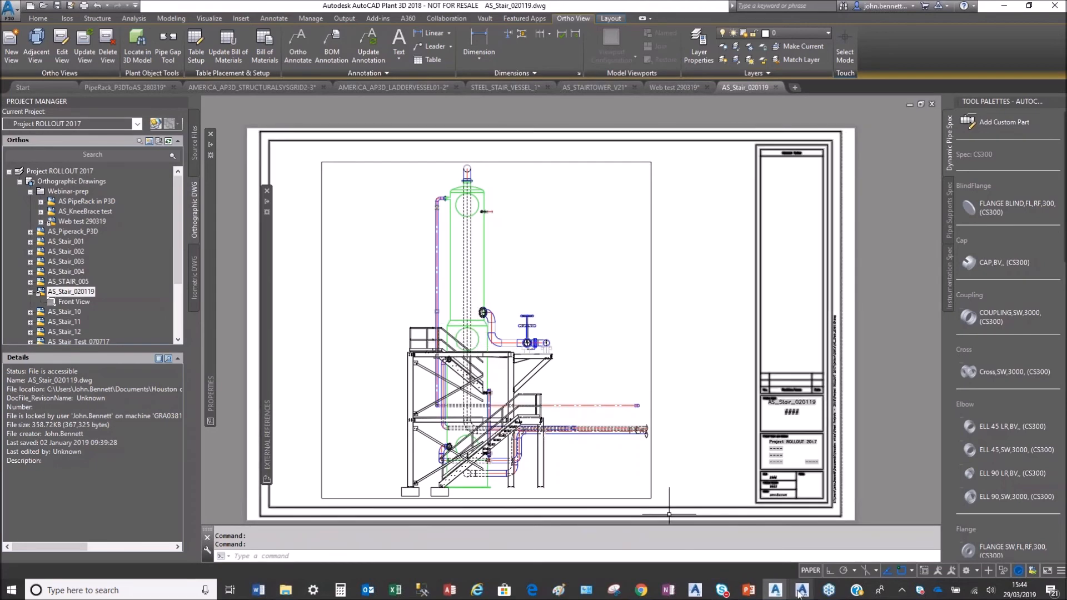
Switch to Advance Steel and back to AutoCAD Plant 3D, and close the AS_STAIRTOWER_V21 model without saving its changes.
mouse_move(801, 590)
click(829, 565)
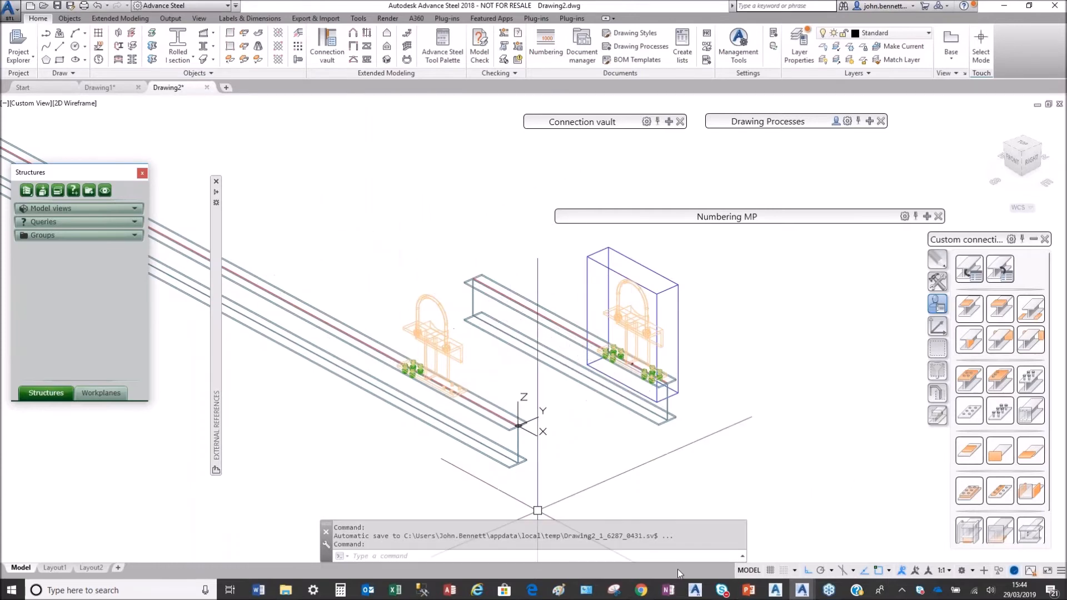
mouse_move(774, 591)
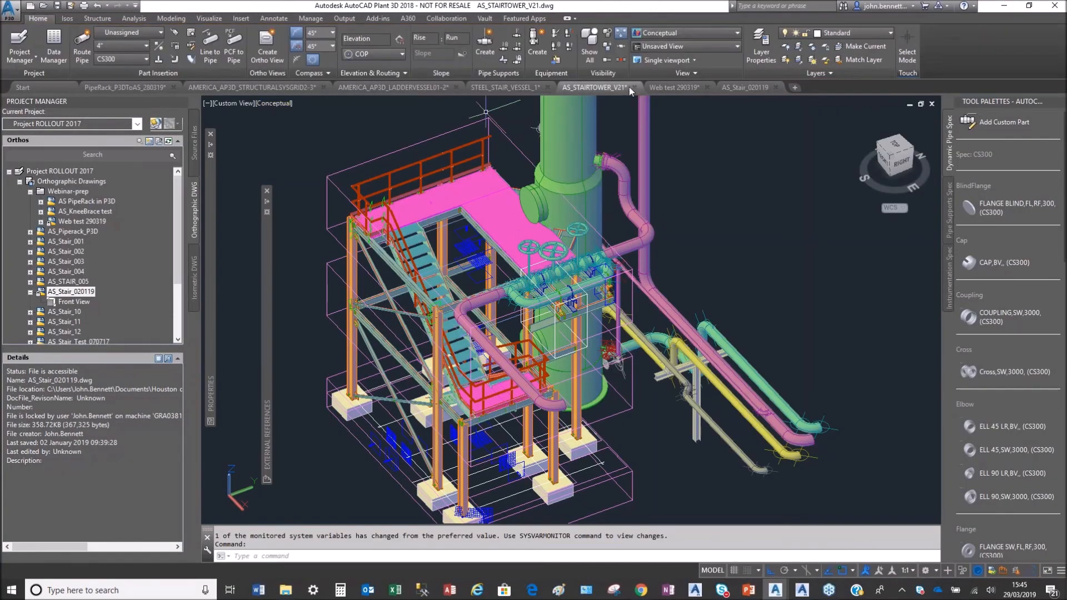
click(634, 87)
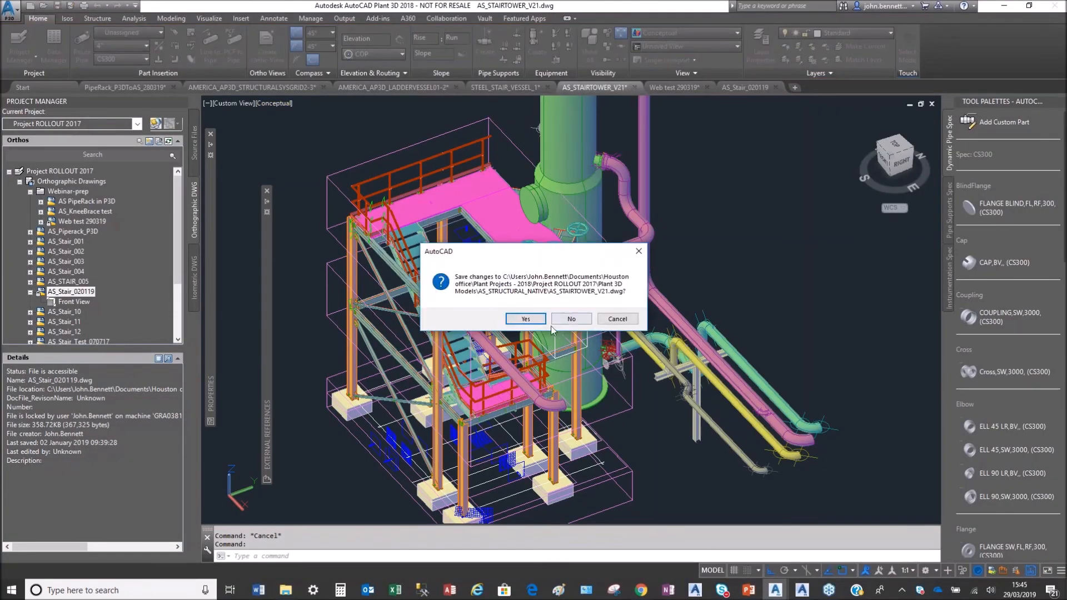
click(557, 321)
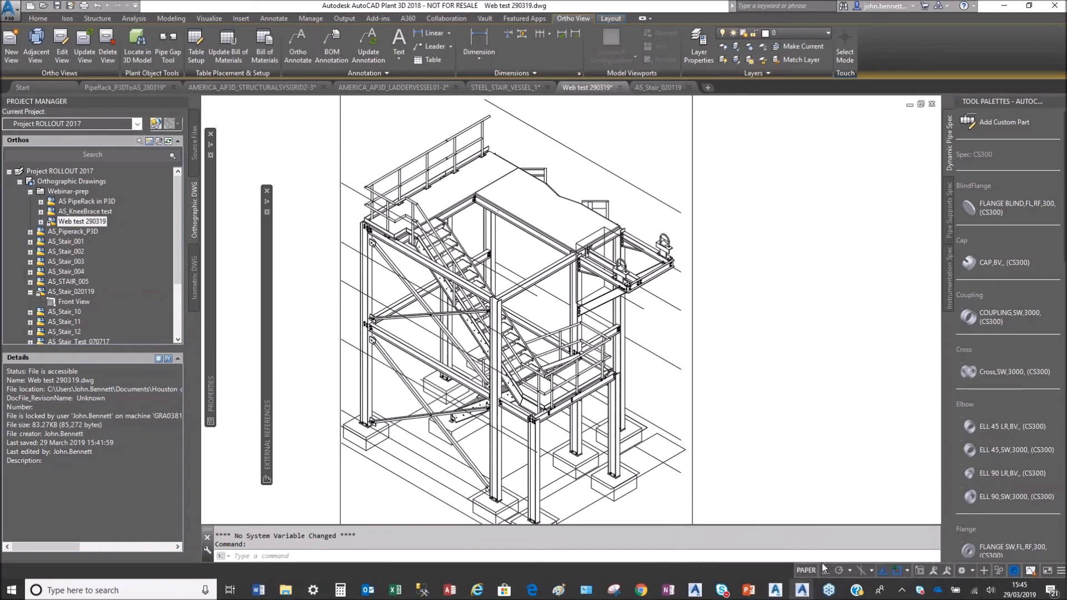
Switch to Advance Steel and open the AS_STAIRTOWER_V21 model from the recent documents.
click(862, 541)
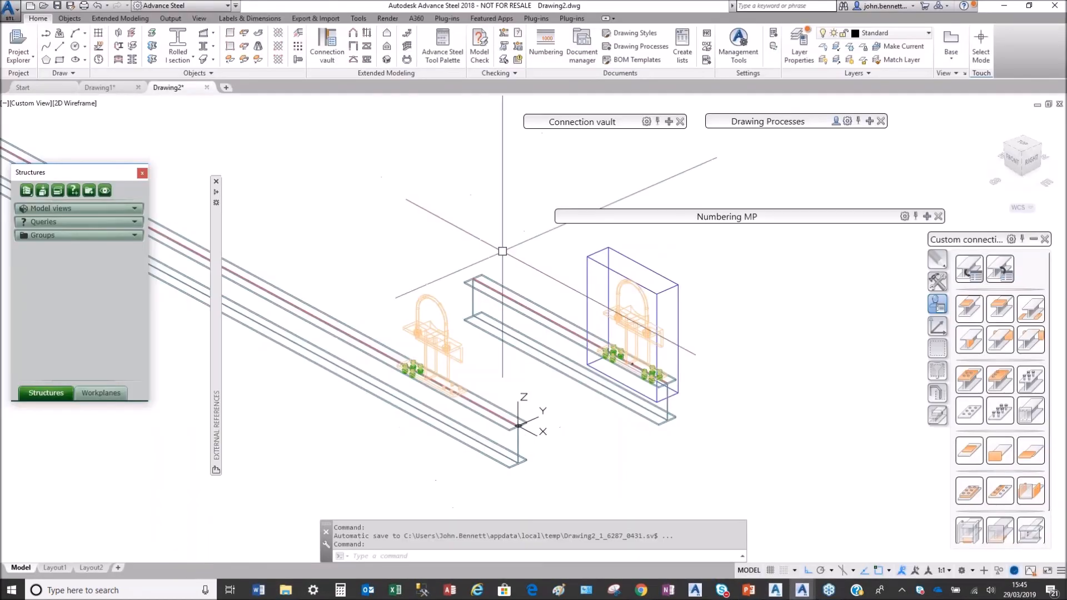
click(11, 10)
click(133, 96)
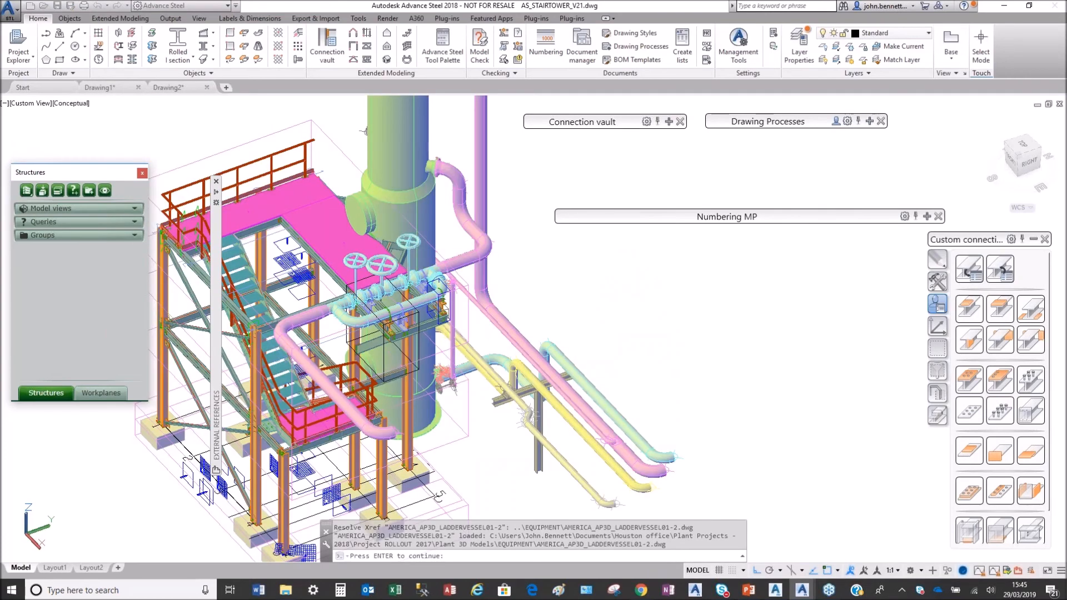
key(Return)
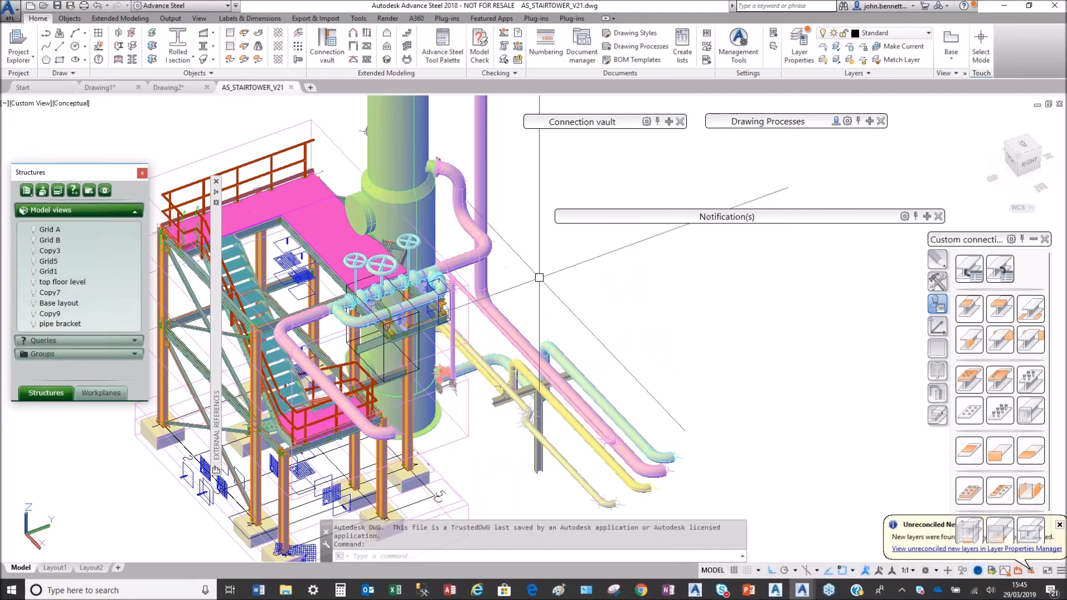
Try to create a drawing of the camera at the front column's base with the Selected Cameras PageFull ANSI-D process, drawing number 3010.
scroll(576, 297, down, 4)
scroll(500, 414, up, 10)
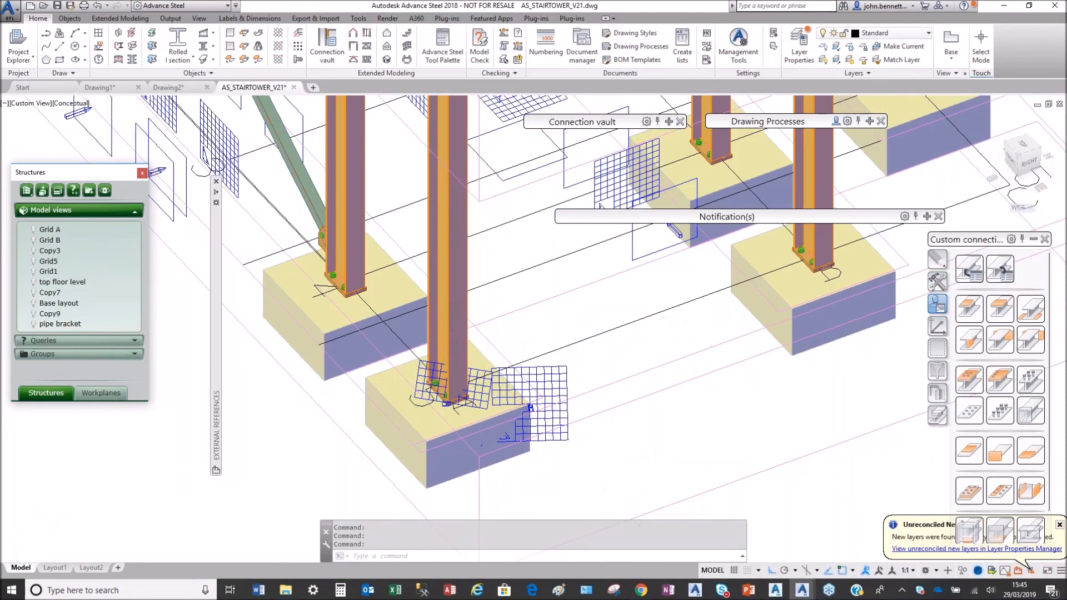
scroll(493, 376, up, 4)
click(483, 367)
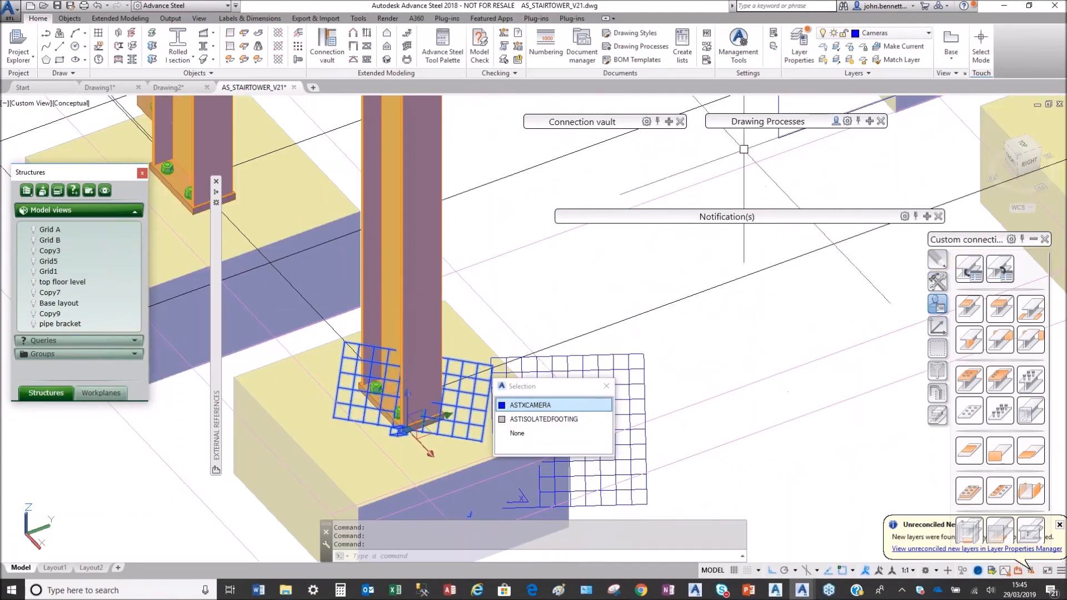
click(869, 121)
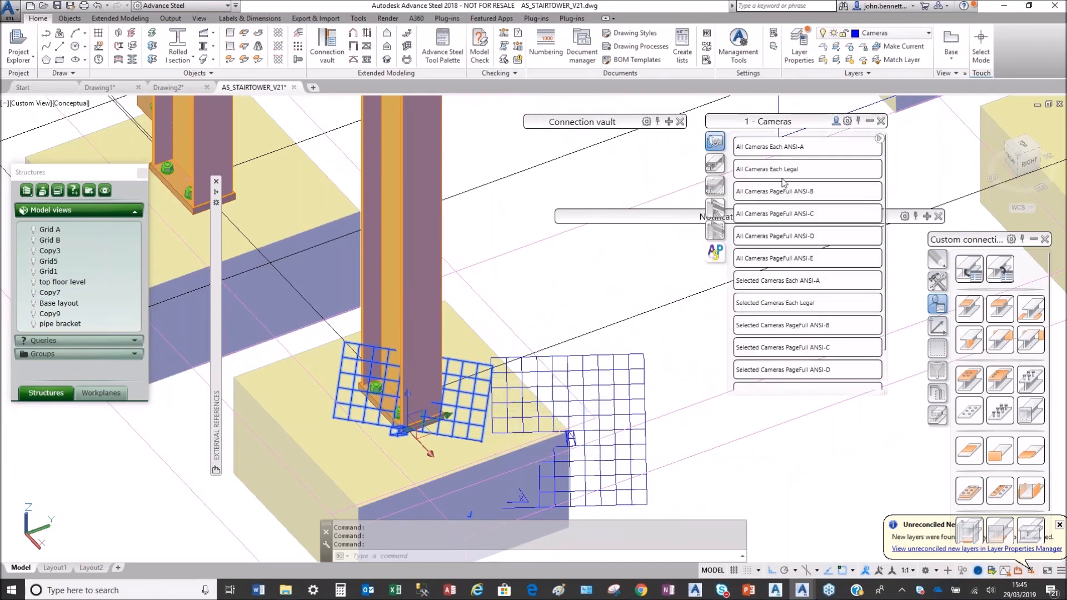
click(759, 371)
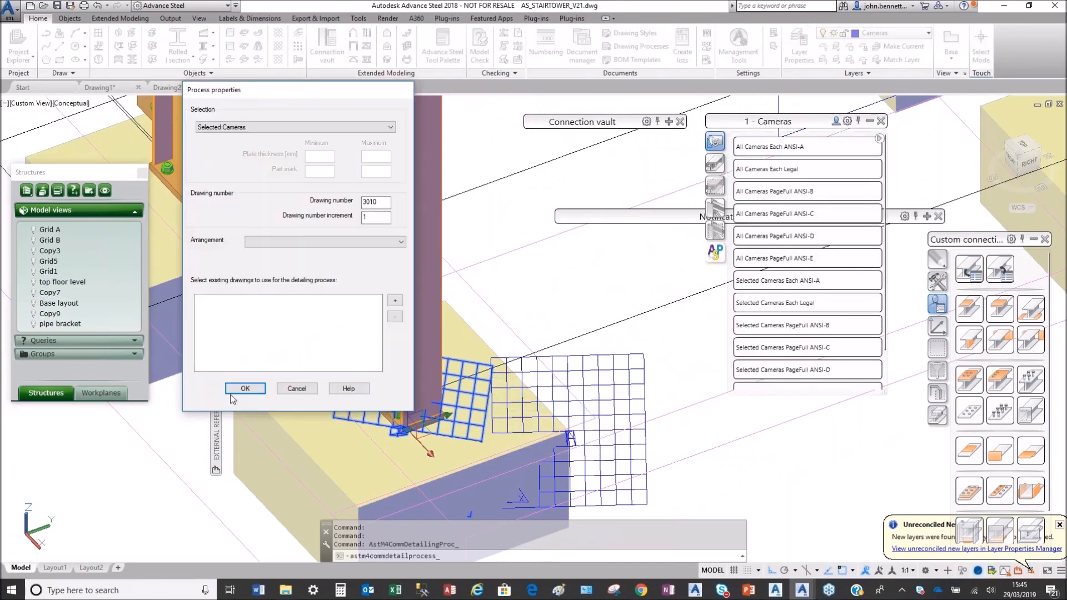
click(241, 388)
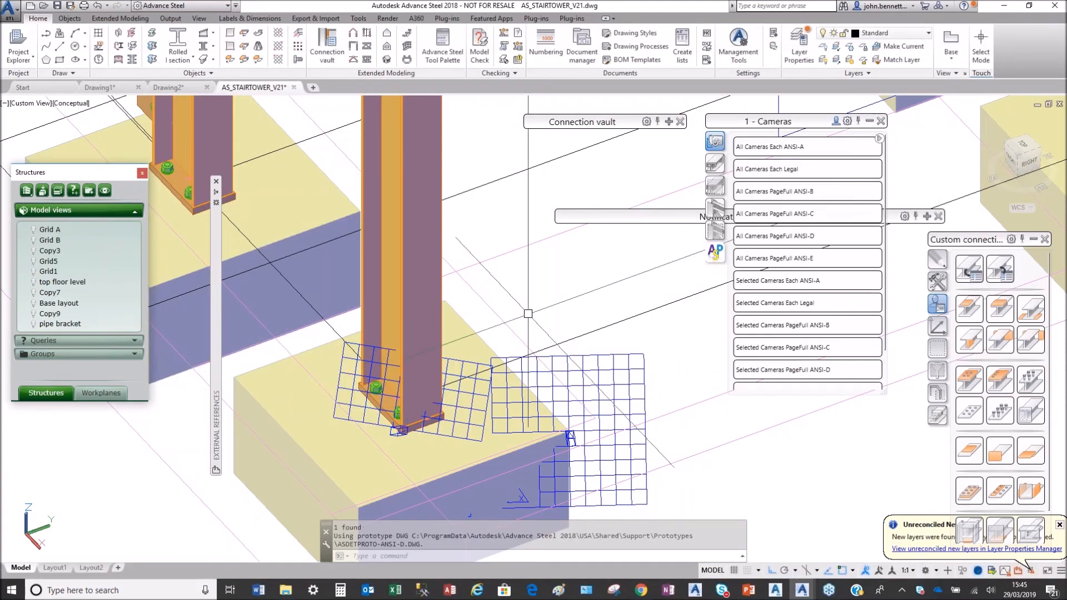
Unload the AMERICA_AP3D_LADDERVESSEL01-2 external reference and detach it from the stair tower model.
scroll(359, 355, down, 5)
middle_drag(358, 355, 327, 246)
drag(327, 245, 338, 420)
key(Escape)
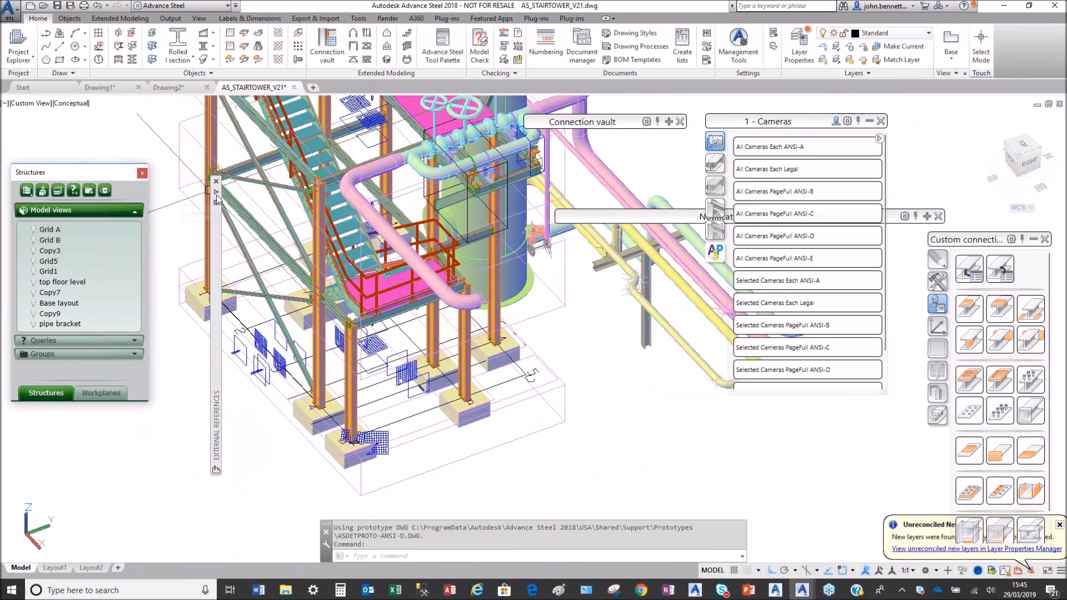
mouse_move(217, 200)
click(252, 246)
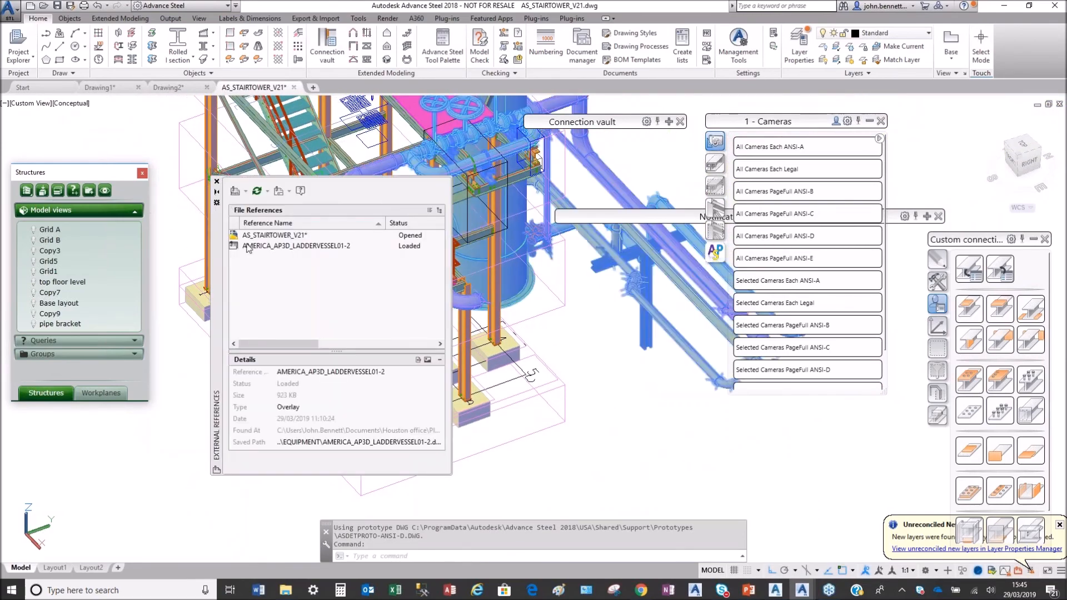
right_click(249, 246)
click(275, 279)
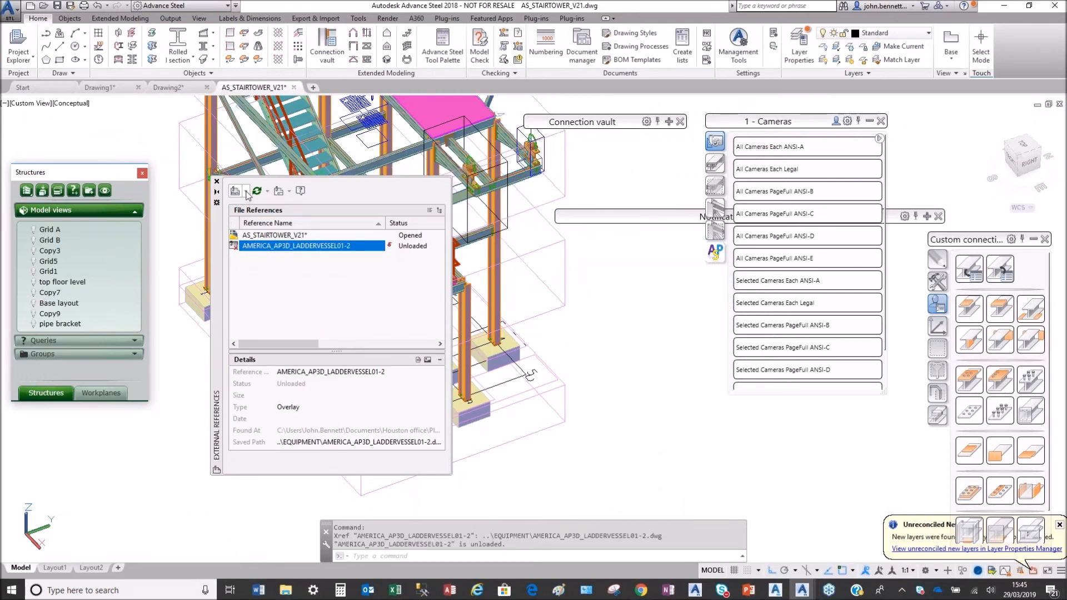
right_click(248, 246)
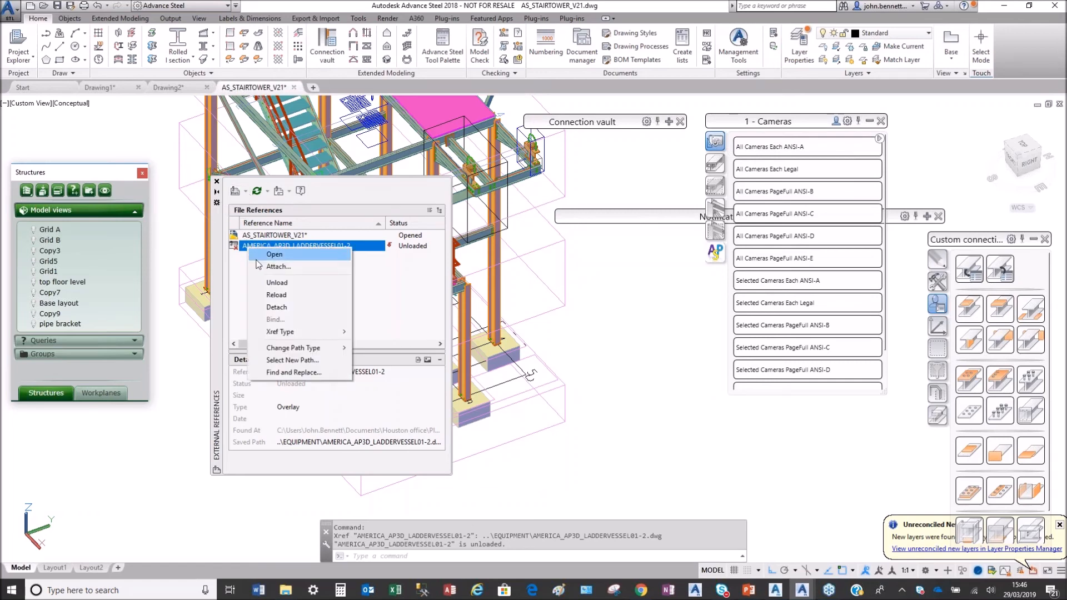
click(272, 306)
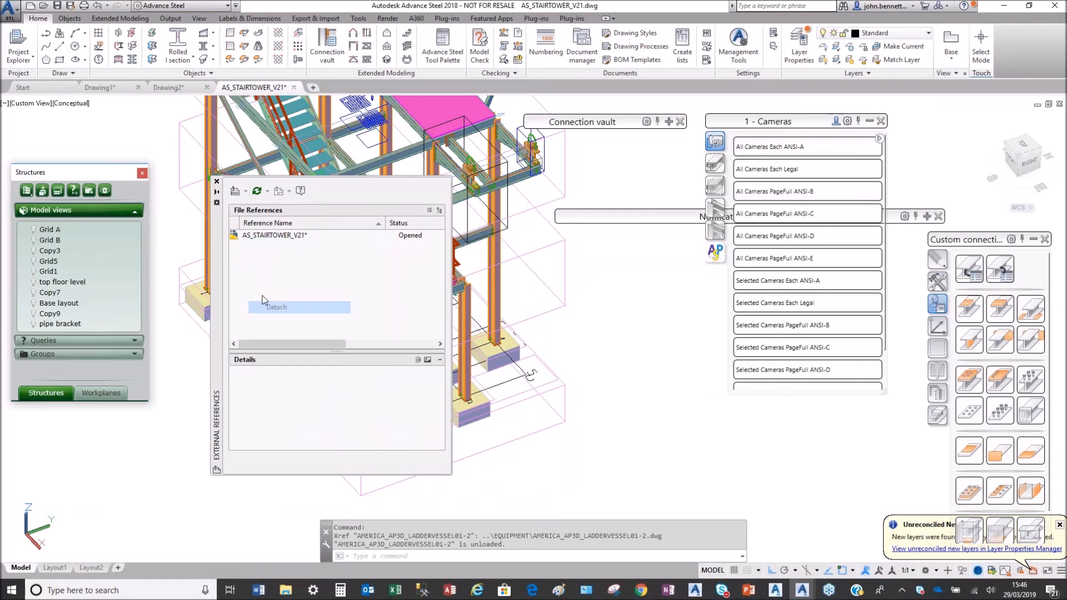
Reattach AMERICA_AP3D_LADDERVESSEL01-2.dwg from the EQUIPMENT folder as an overlay with a relative path.
click(238, 191)
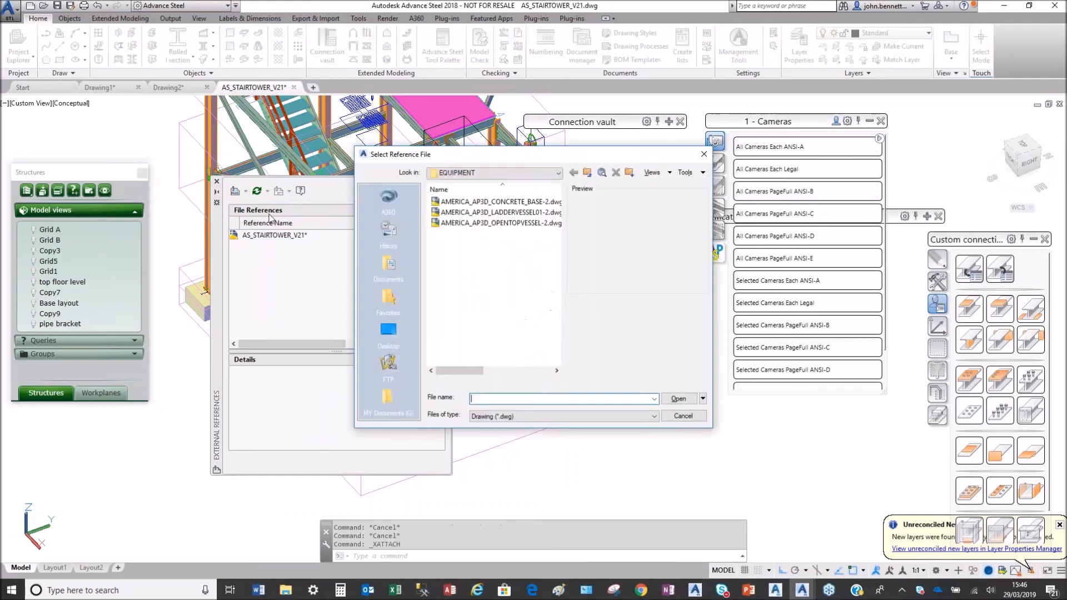
click(473, 213)
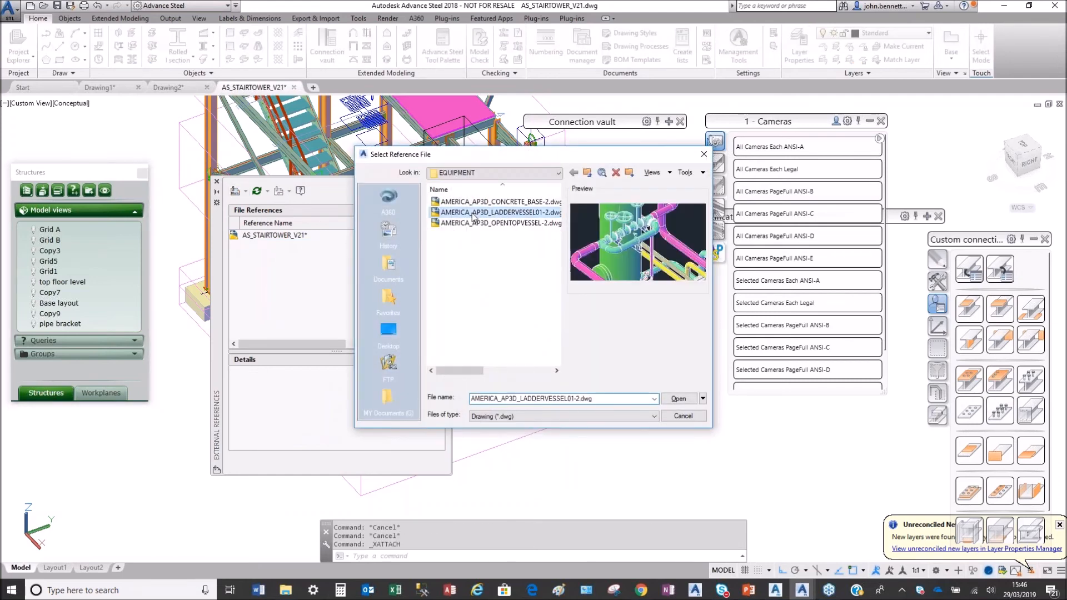
click(678, 399)
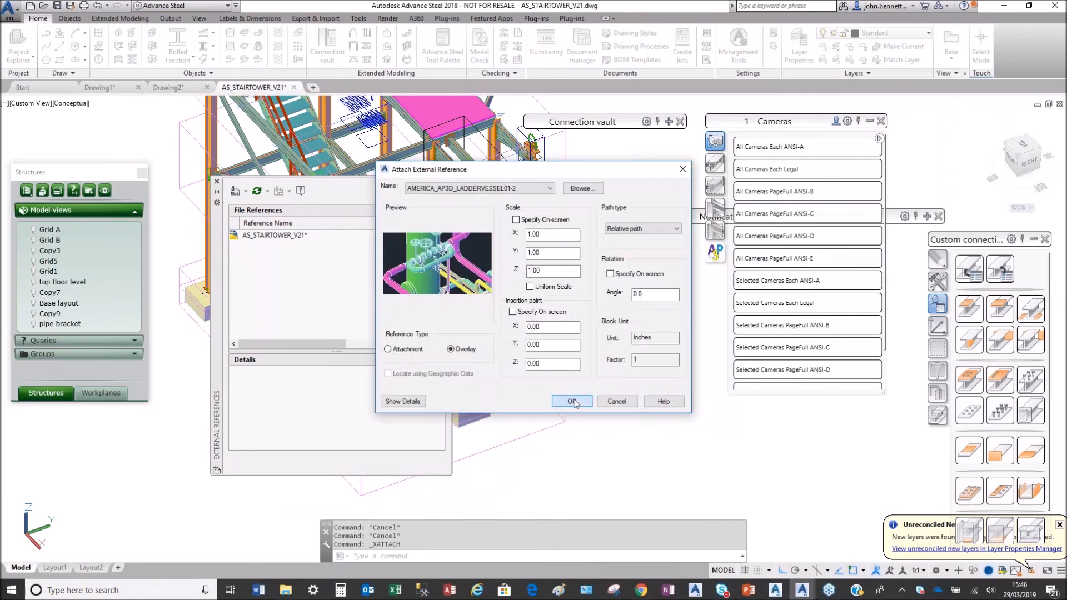
click(572, 401)
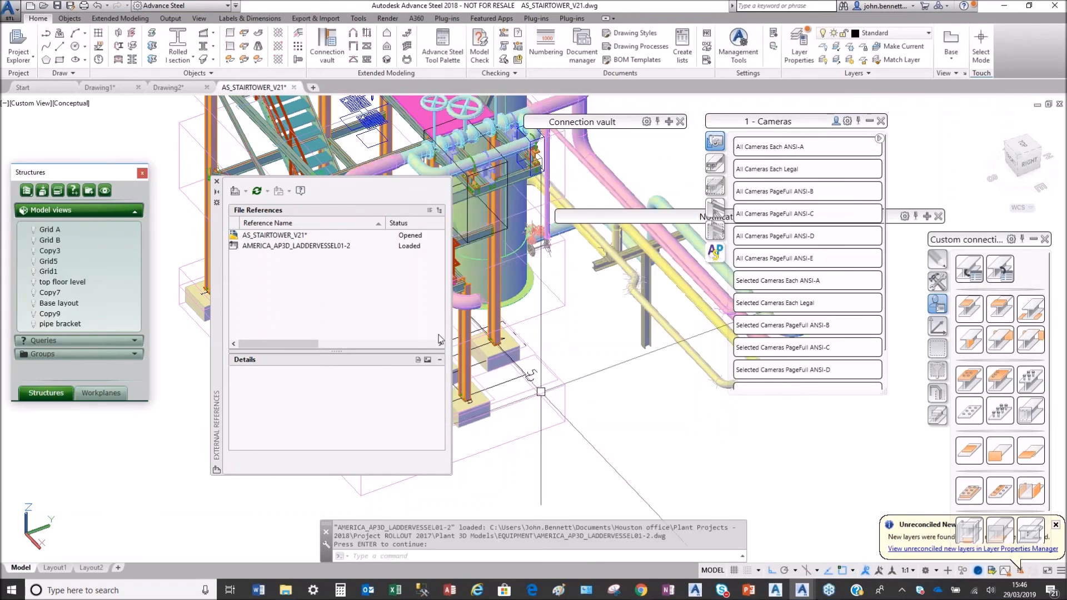
click(216, 193)
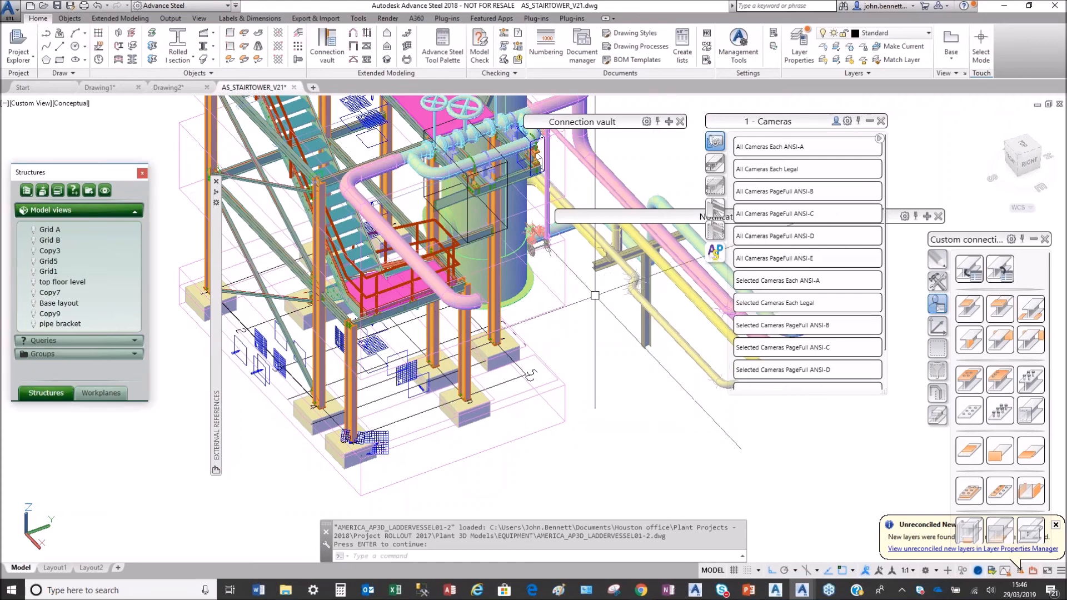
Generate the drawing for the camera at the front column's base using the Selected Cameras PageFull ANSI-D process.
scroll(407, 410, up, 2)
scroll(309, 452, up, 5)
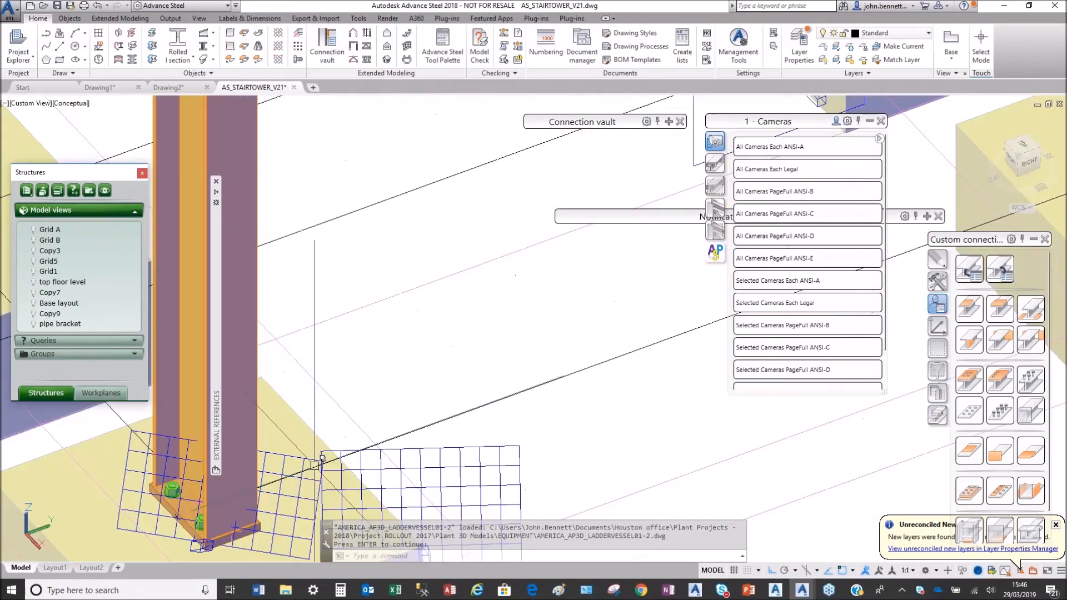
click(309, 452)
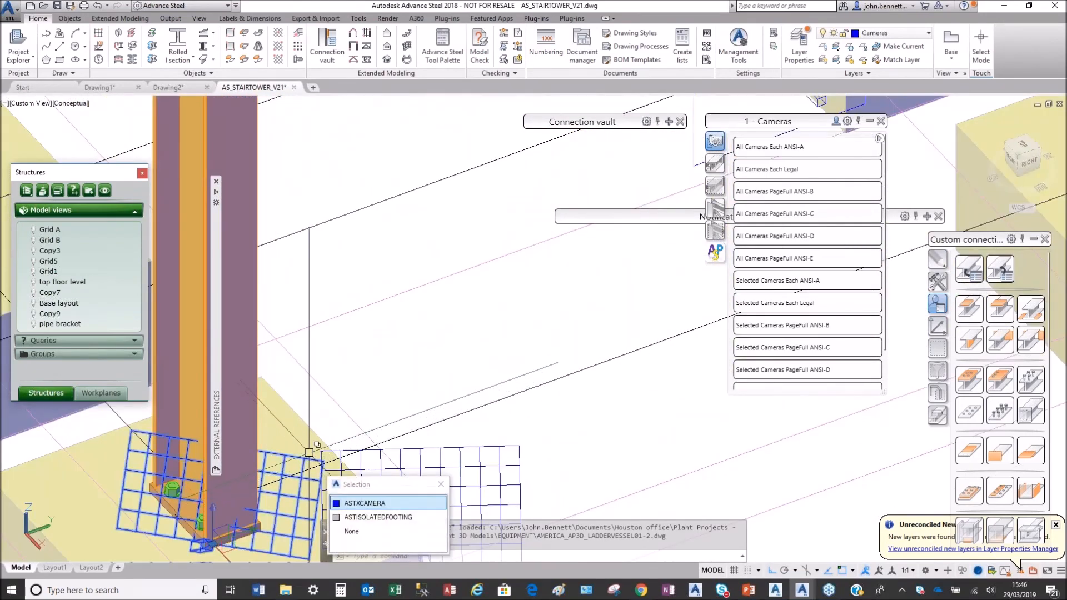
click(762, 369)
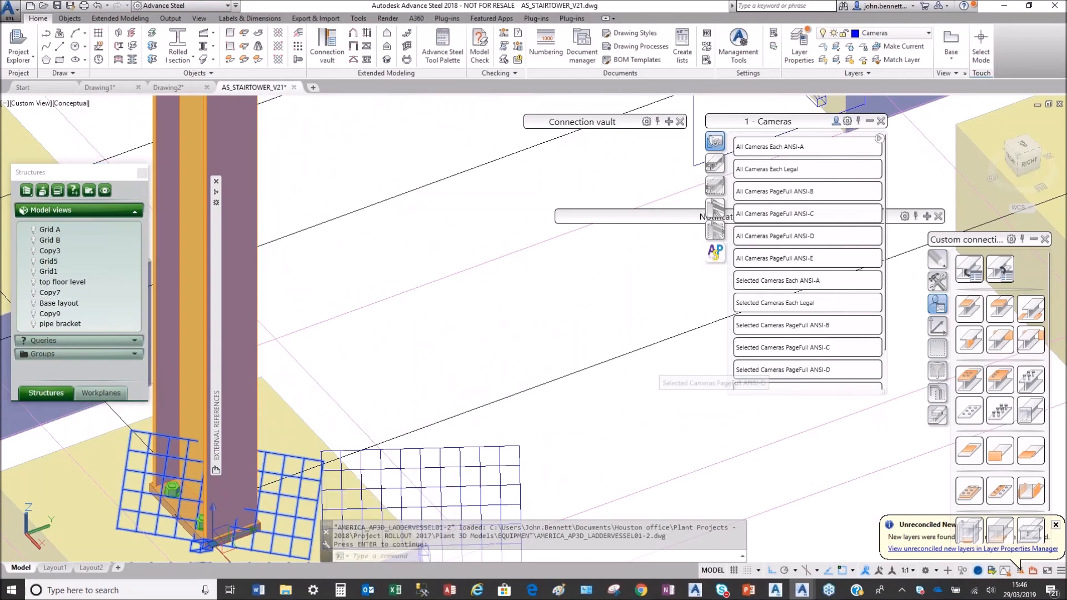
click(244, 388)
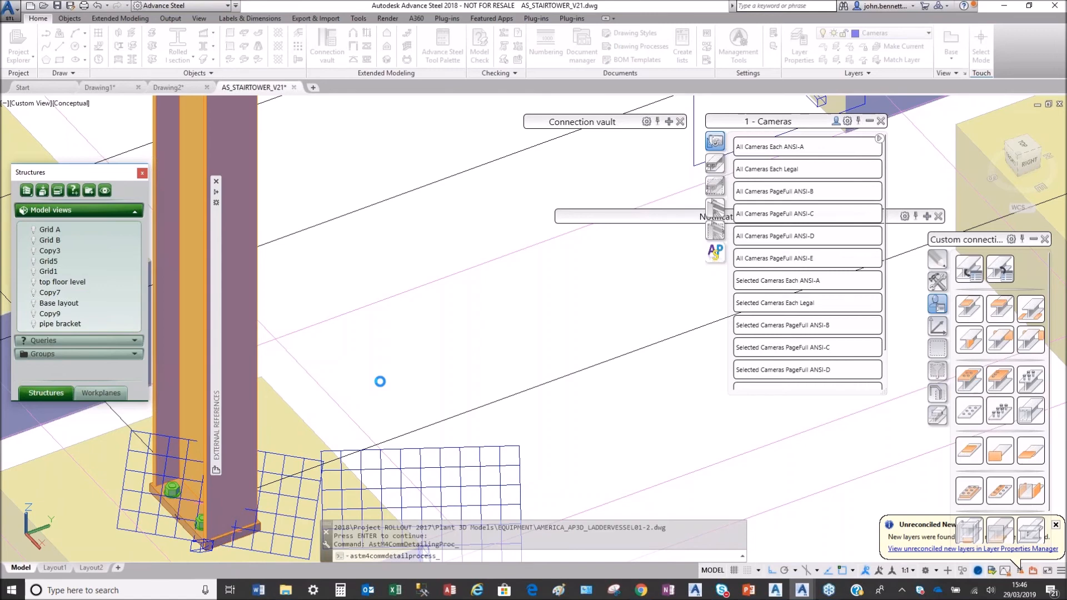
Open the GA Sheet 3010 detail drawing belonging to the camera at the column base.
click(292, 456)
right_click(365, 357)
mouse_move(413, 222)
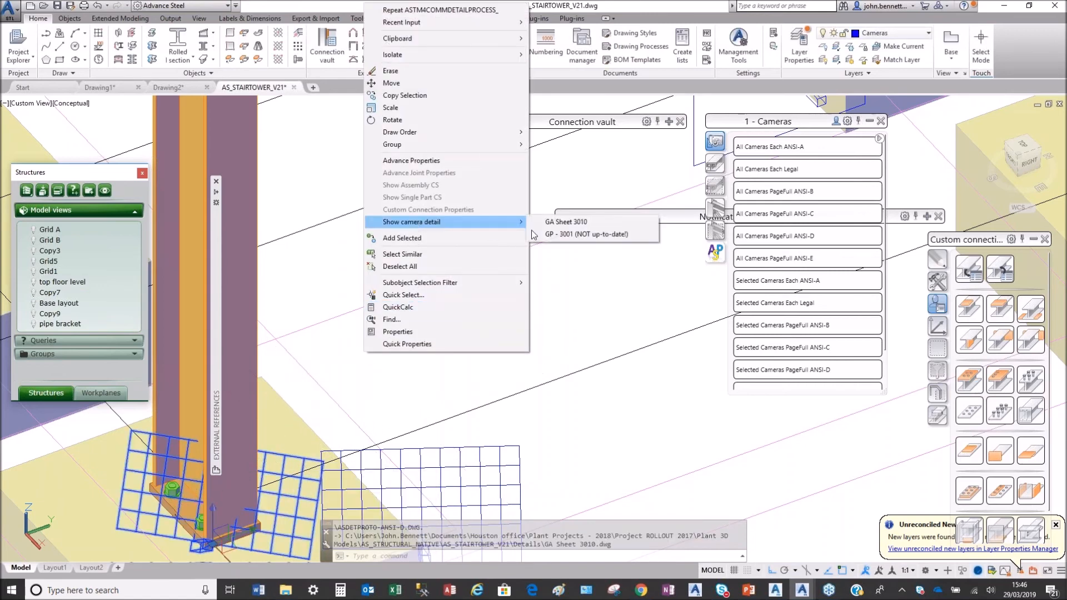
click(563, 222)
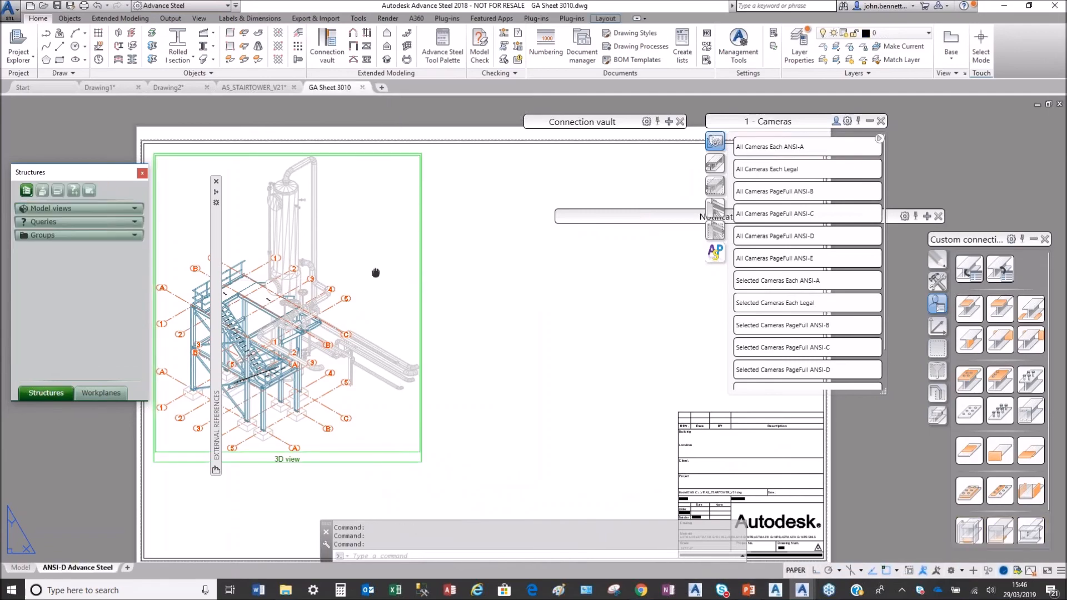
Examine the 3D view on GA Sheet 3010, including the stairs, connections, grid labels and referenced piping.
middle_drag(384, 272, 468, 276)
scroll(356, 369, up, 8)
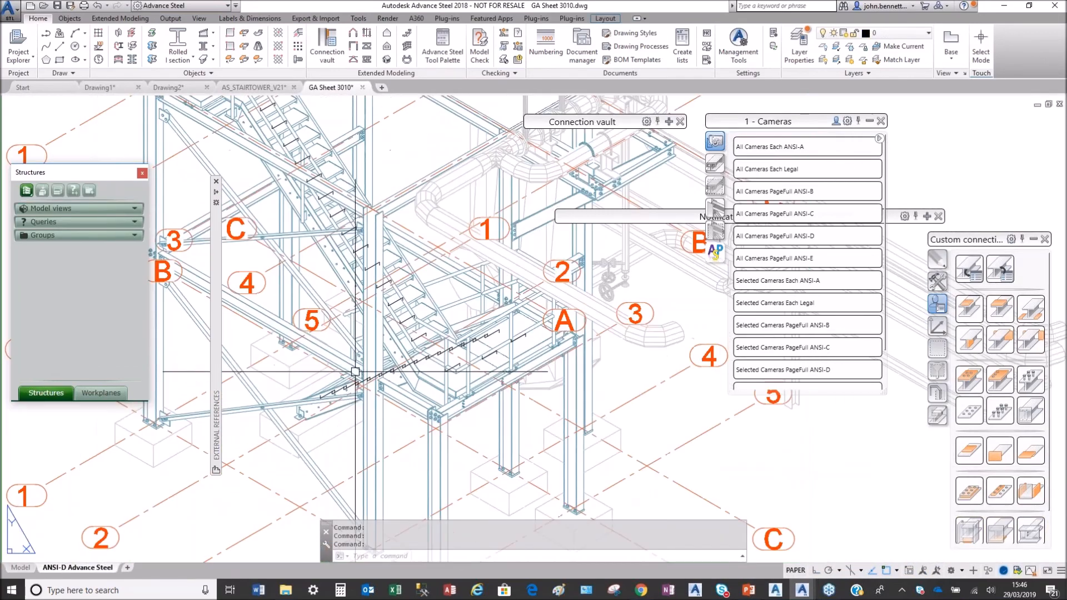
scroll(366, 359, up, 3)
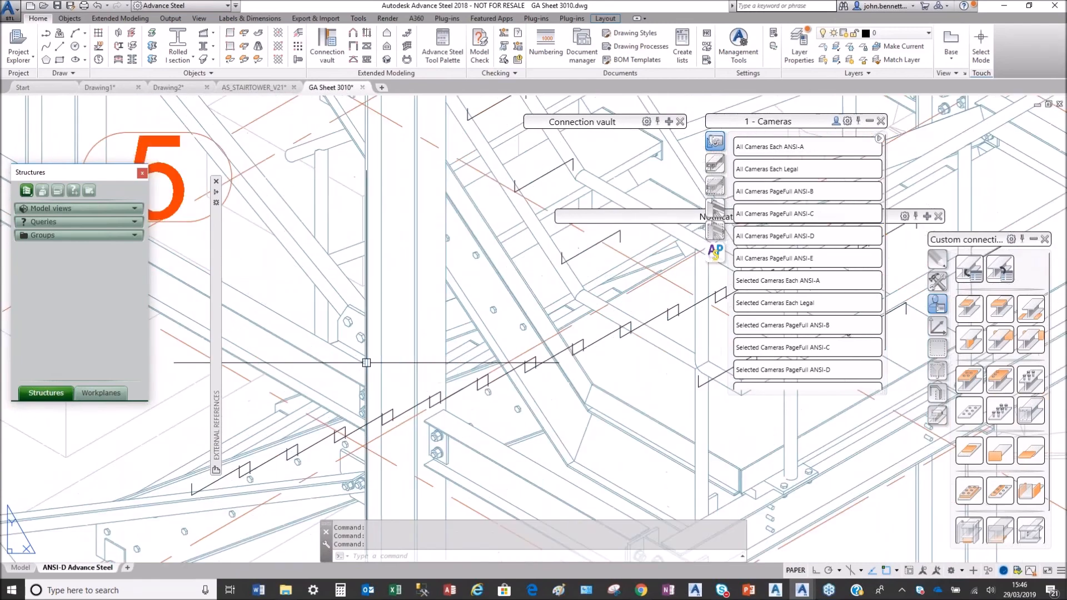
scroll(366, 358, down, 6)
scroll(373, 308, up, 4)
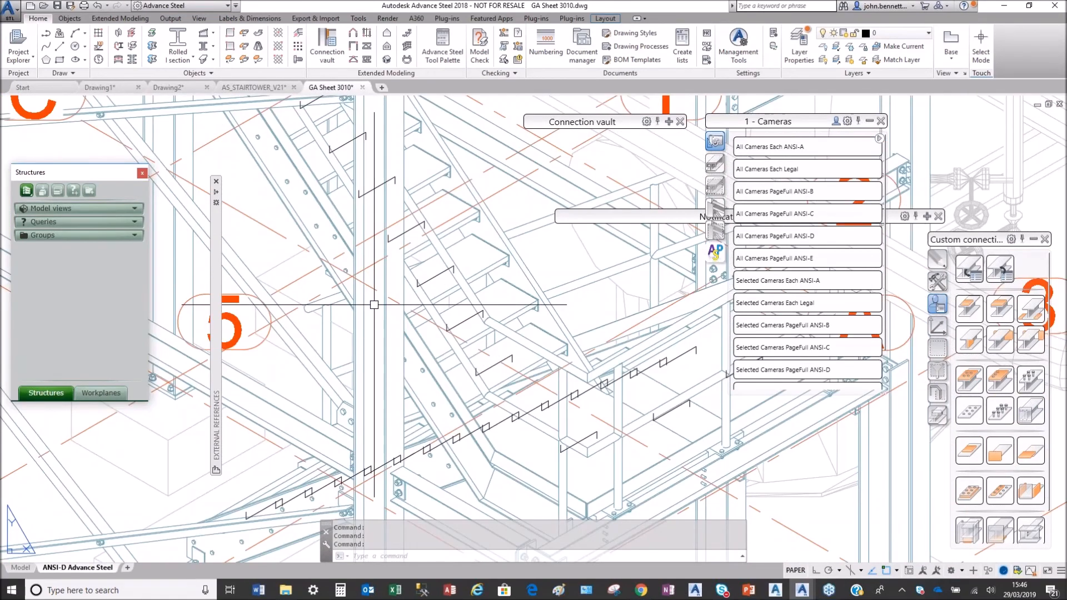
scroll(374, 304, down, 5)
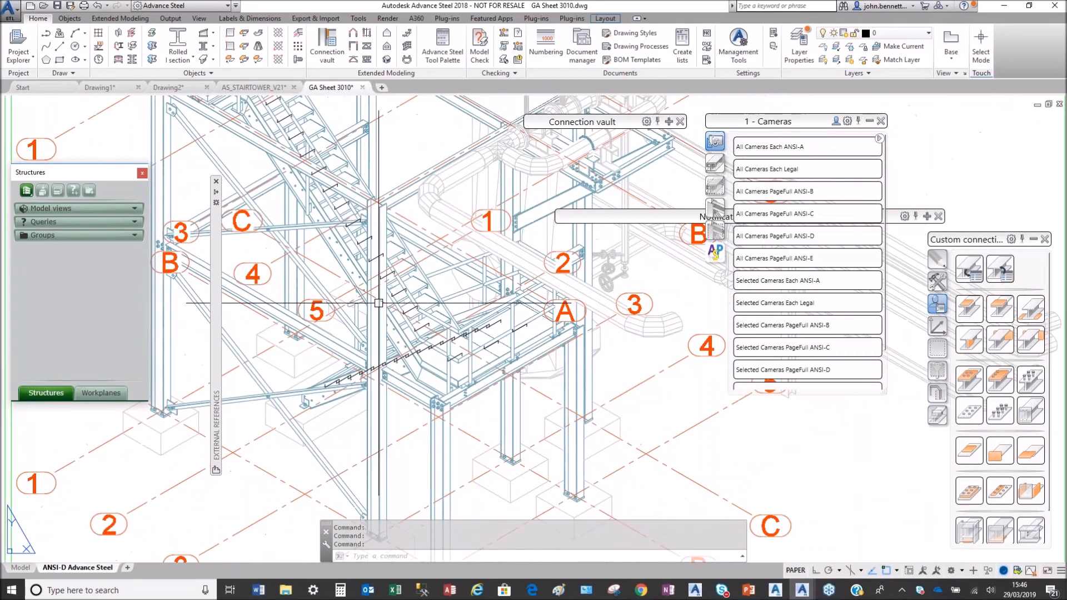
scroll(435, 266, down, 5)
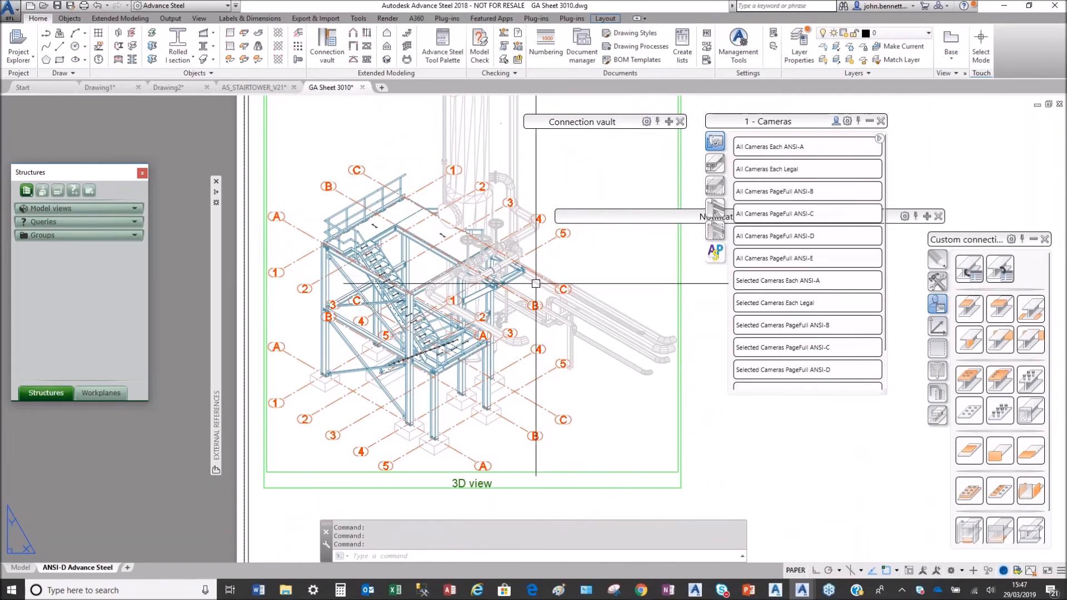
scroll(498, 311, down, 2)
middle_drag(498, 310, 456, 337)
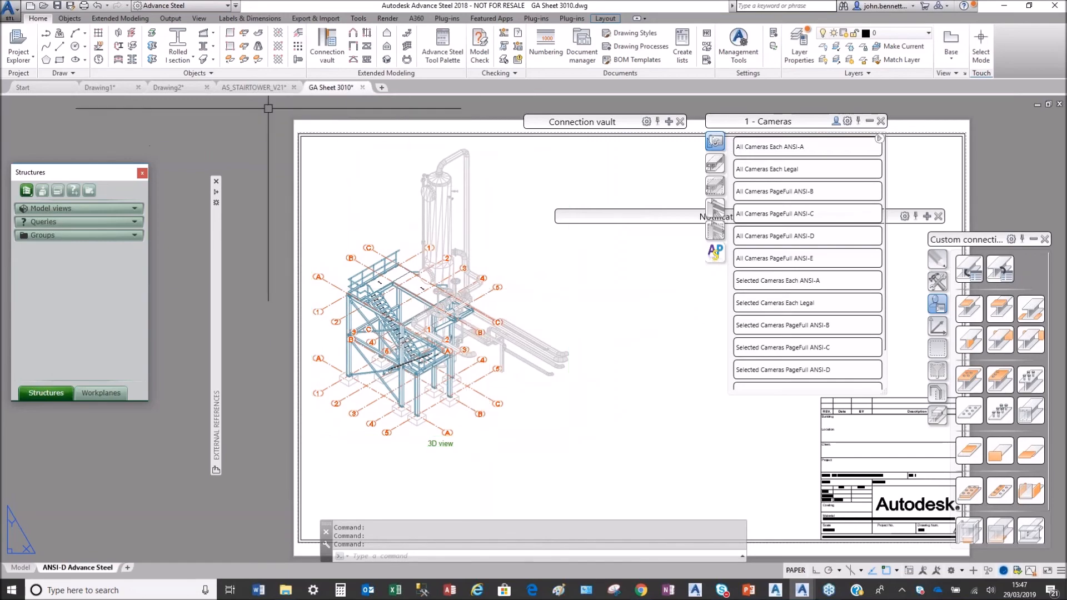
Generate single-part drawings of the gusset plate and base plate at the column foot with the Selected Sp PageFull ANSI-C process.
click(250, 87)
scroll(382, 319, down, 8)
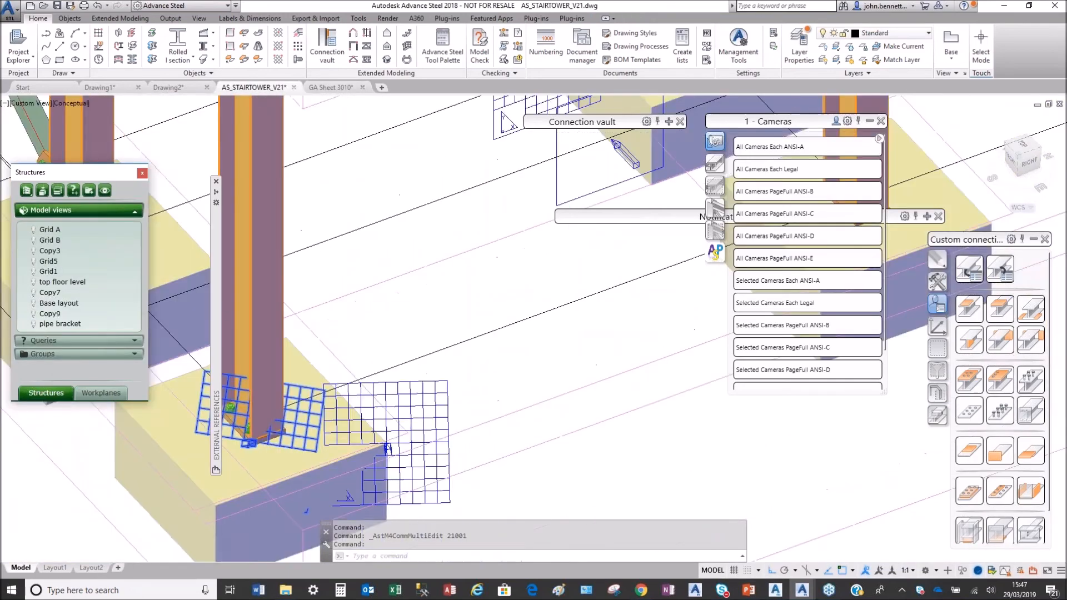
middle_drag(336, 247, 482, 392)
scroll(393, 279, up, 7)
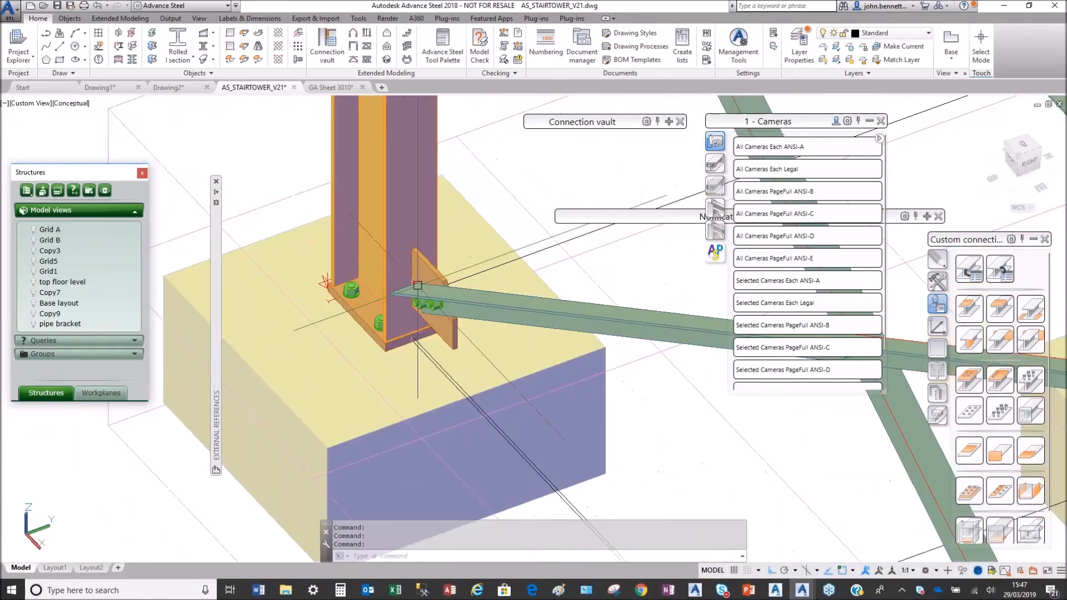
click(427, 267)
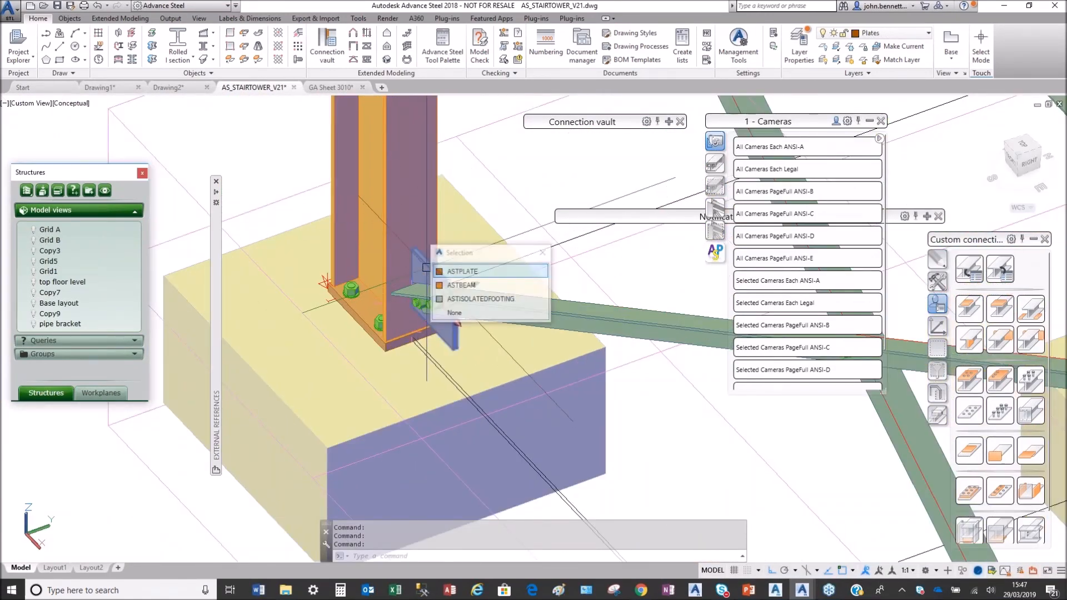
click(349, 308)
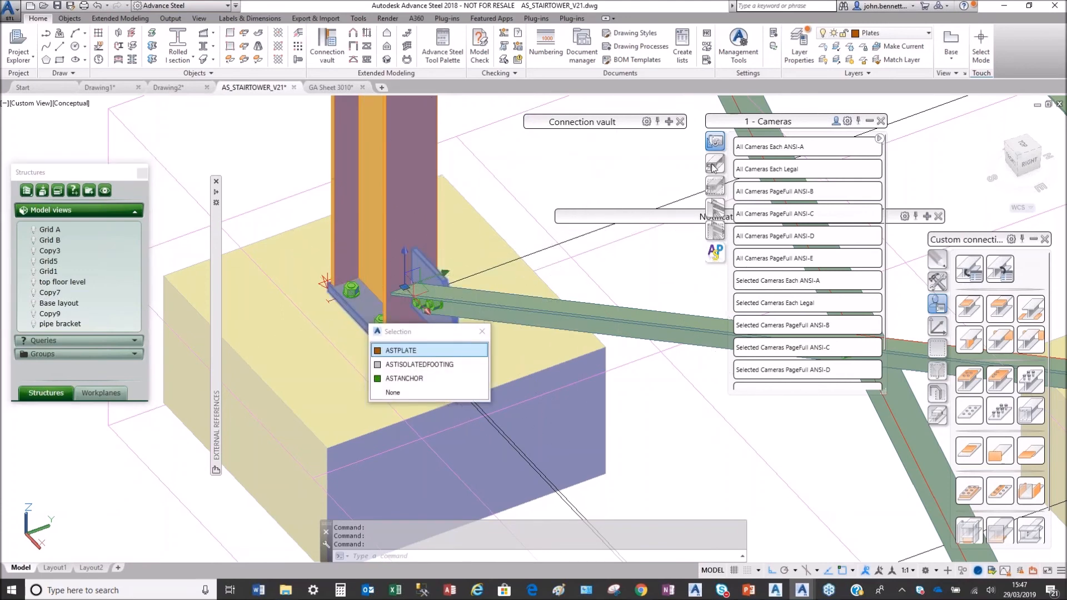
click(715, 185)
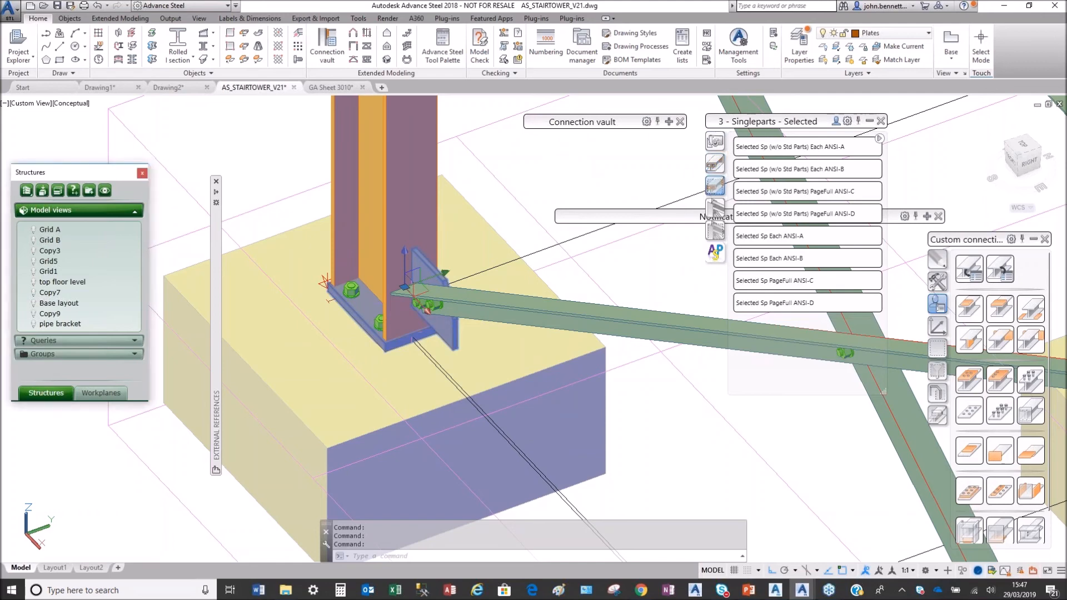
click(775, 280)
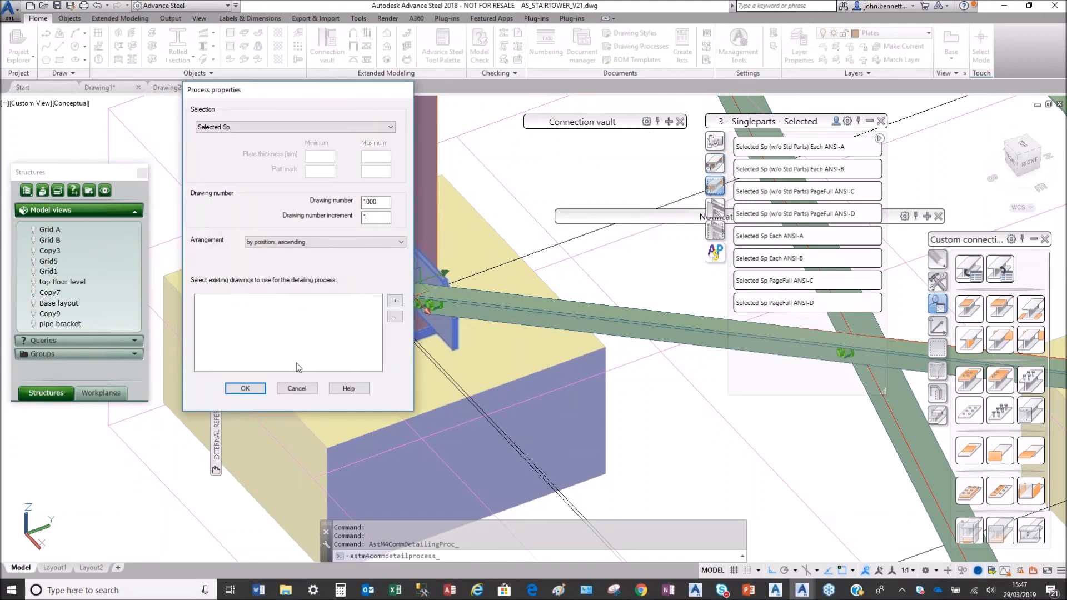
click(229, 390)
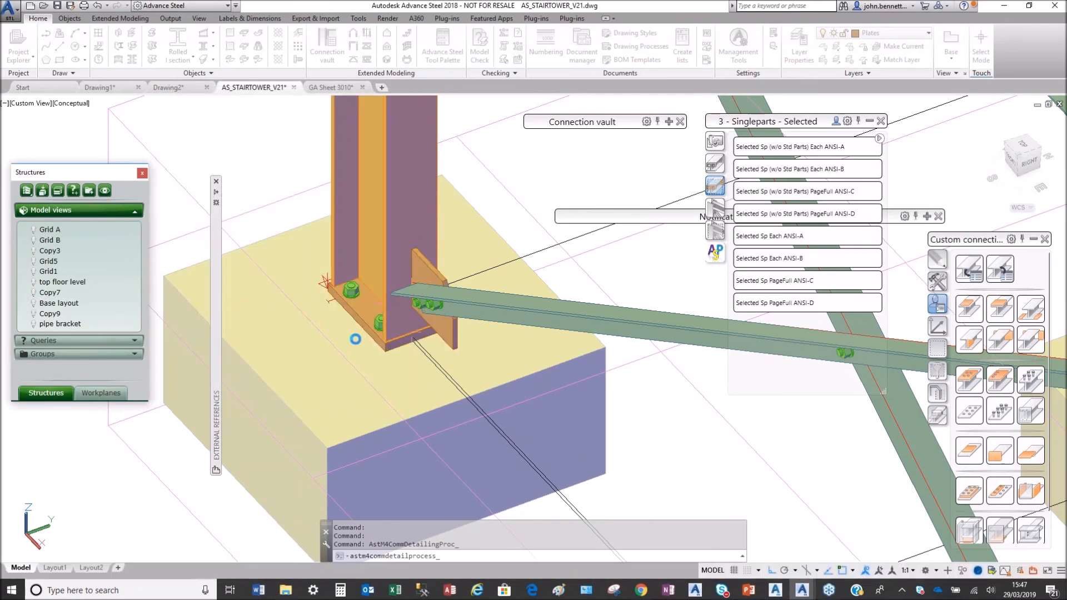
Open the part detail drawing of the column's base plate and inspect the dimensioned plate views on Parts Sheet 1000.
click(366, 322)
right_click(279, 222)
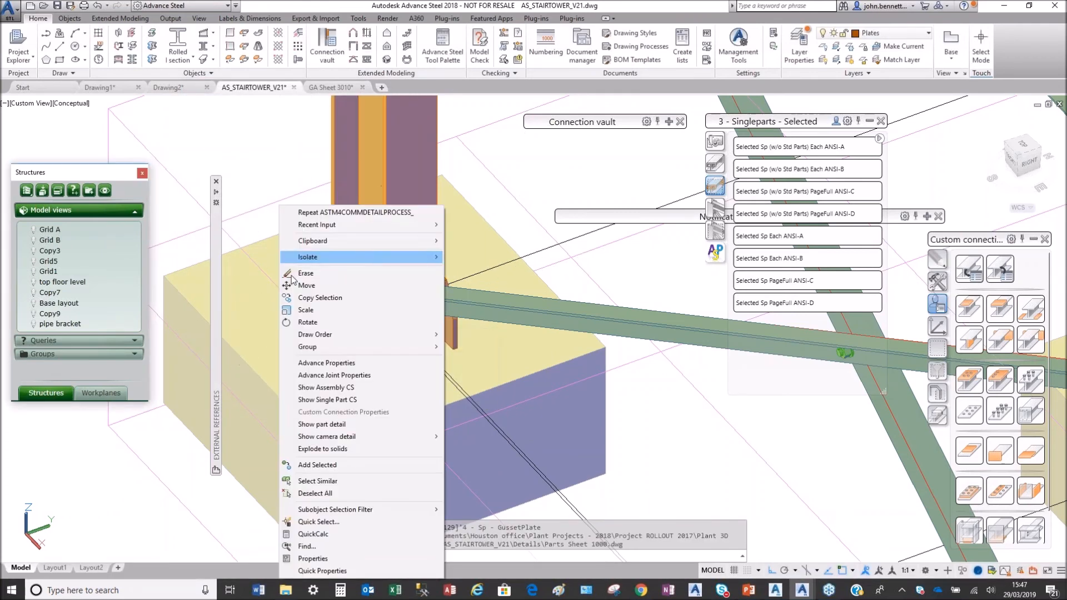
click(321, 424)
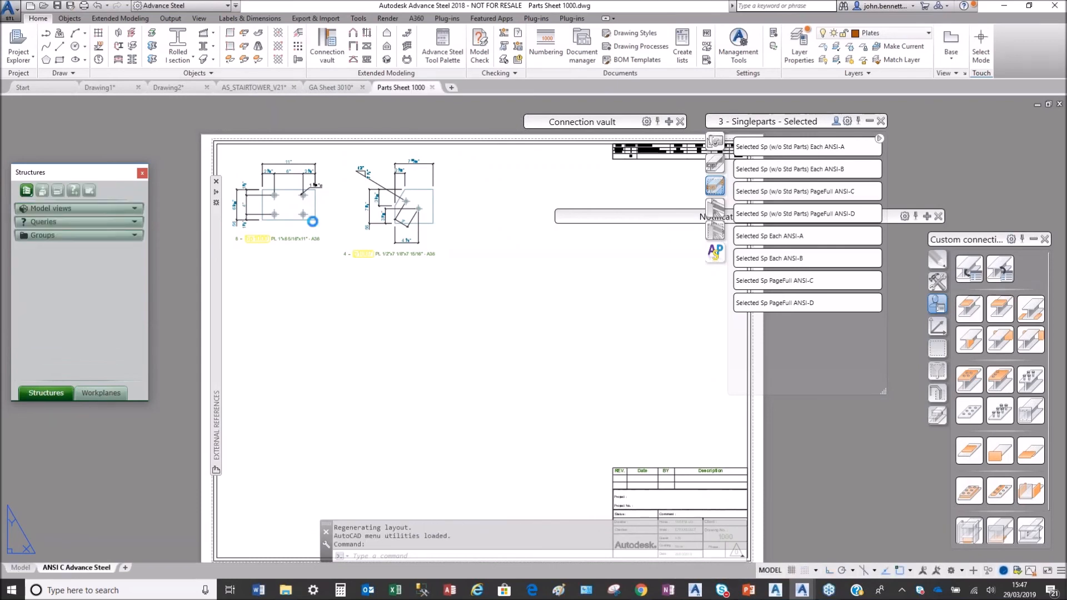
scroll(340, 229, up, 2)
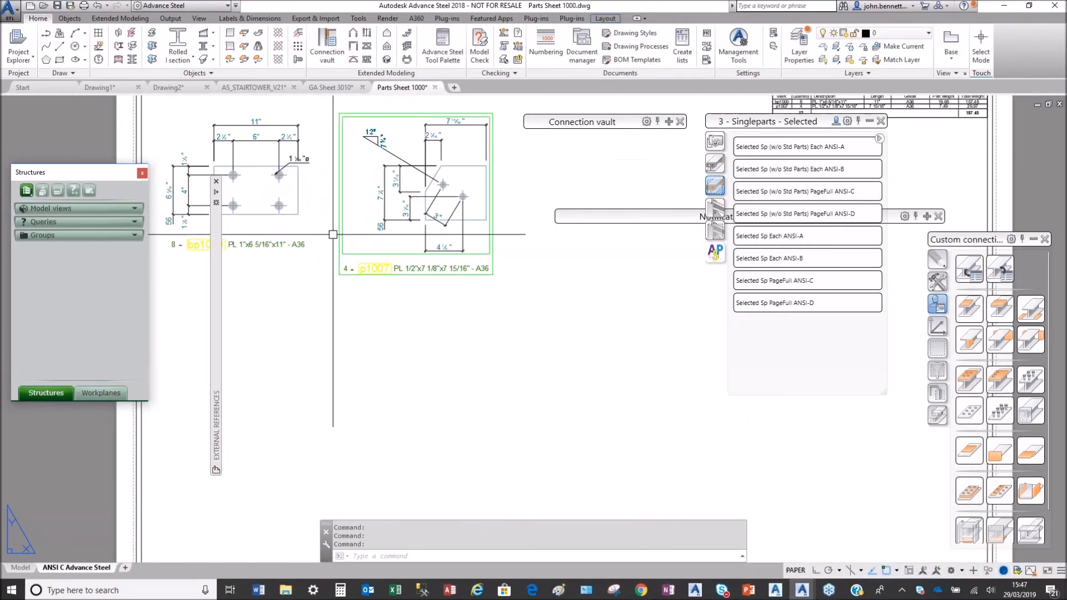
scroll(340, 228, down, 4)
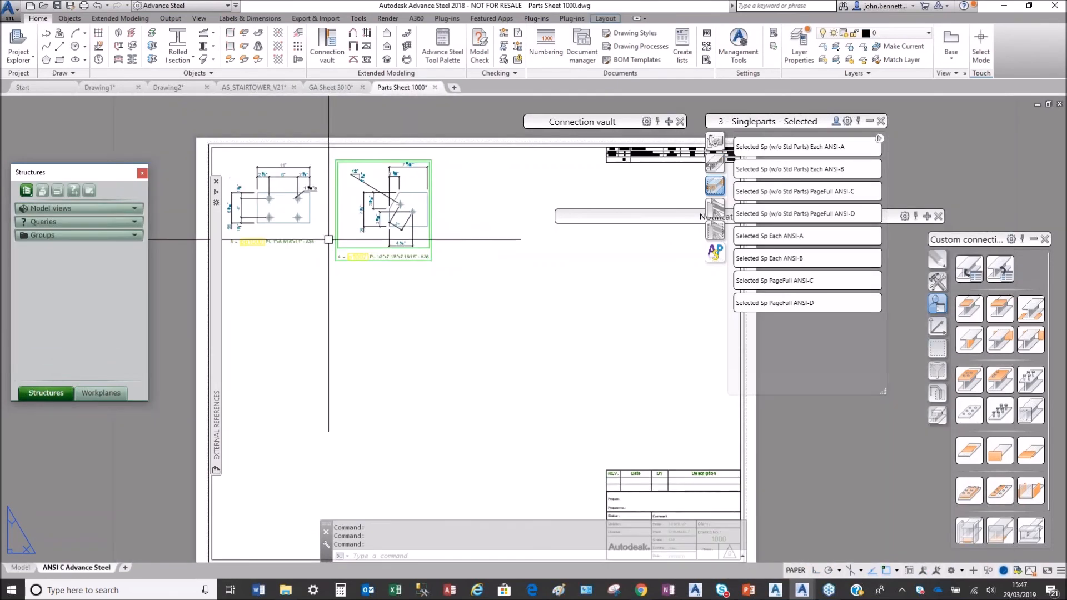
Save and close Parts Sheet 1000, and close GA Sheet 3010 to return to the stair tower model.
click(434, 87)
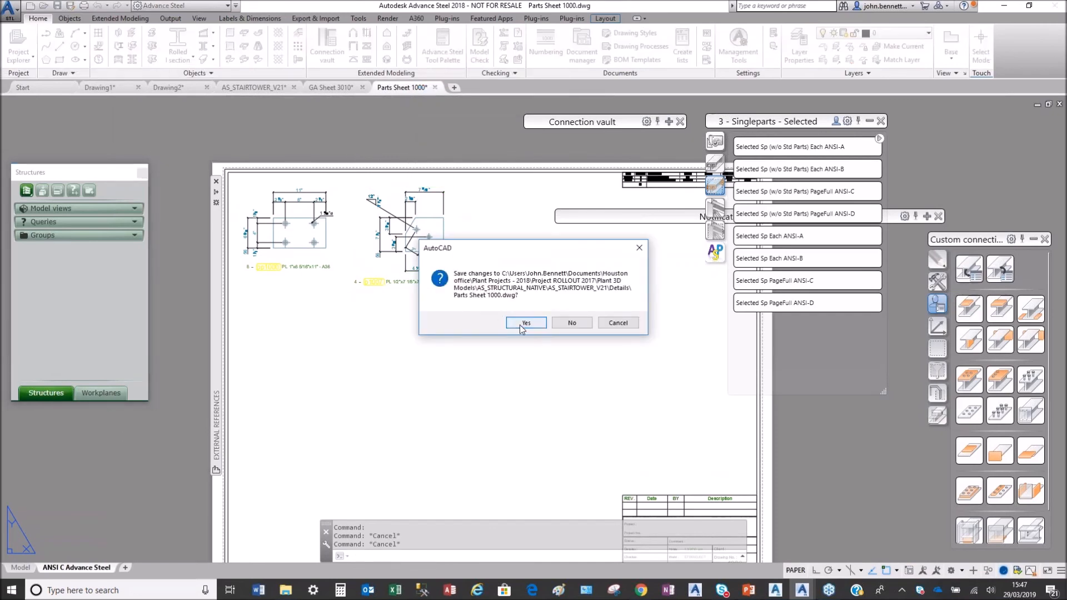
click(524, 324)
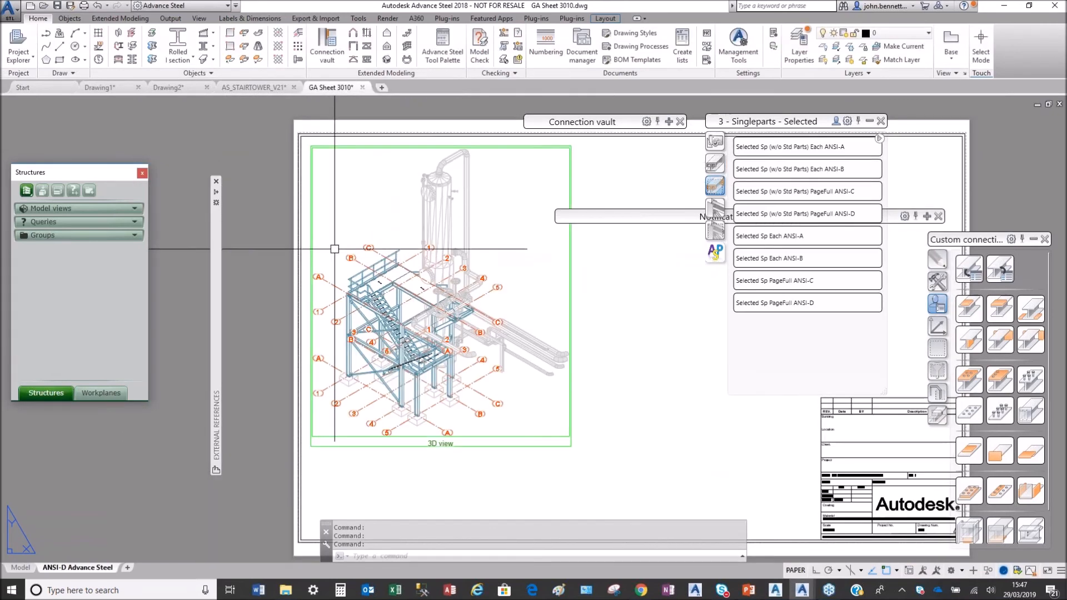
click(363, 87)
key(Escape)
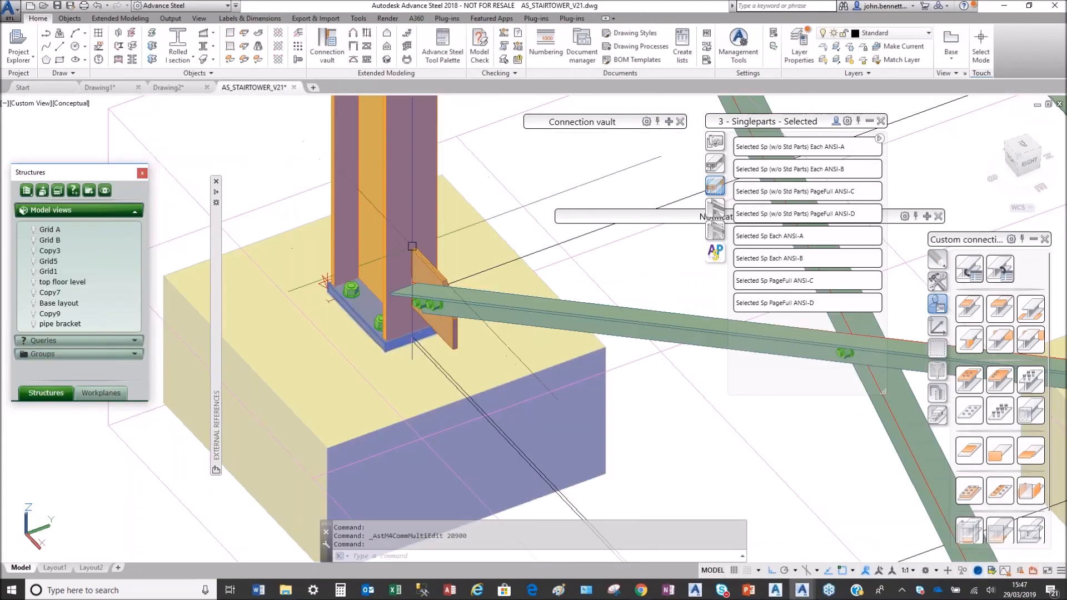
Generate the assembly drawing of the column at the mid-height brace connections with the Selected Assemblies PageFull ANSI-C process.
scroll(410, 247, down, 4)
middle_drag(420, 244, 412, 407)
middle_drag(393, 280, 401, 444)
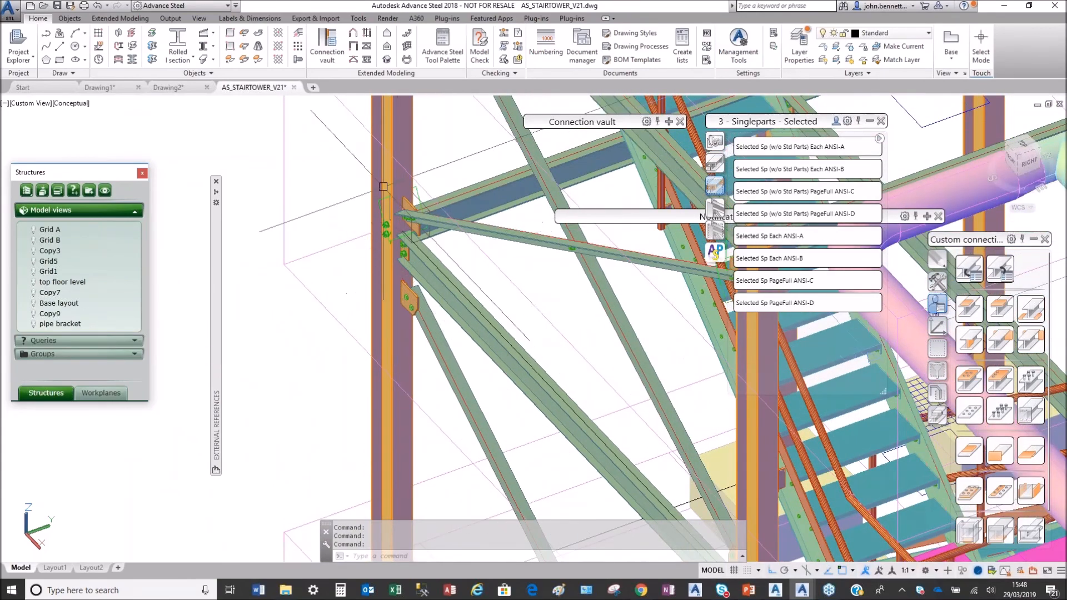
click(392, 222)
right_click(321, 184)
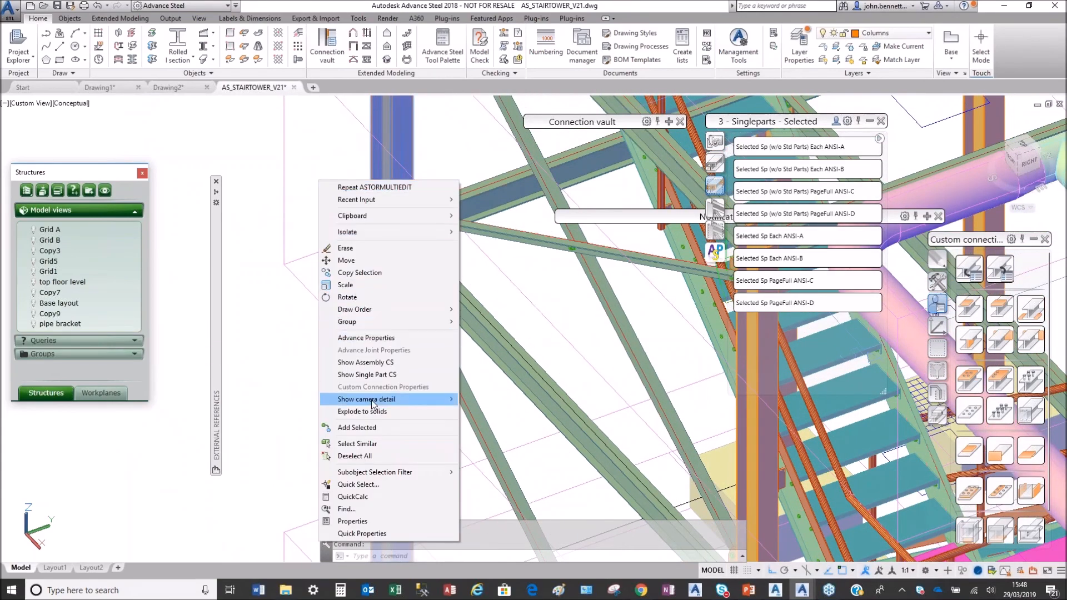
mouse_move(372, 403)
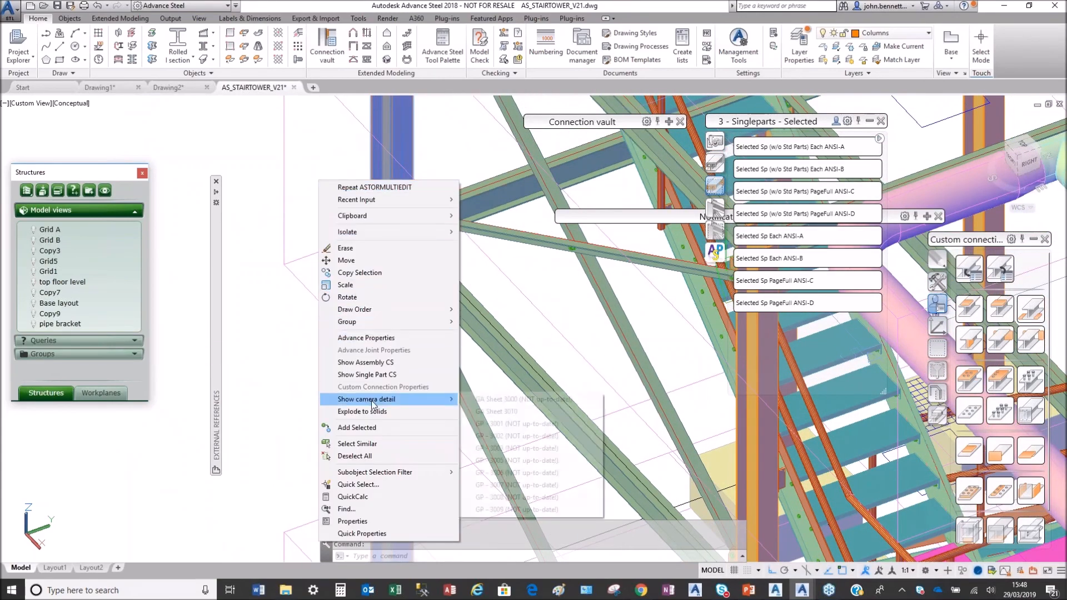
click(475, 158)
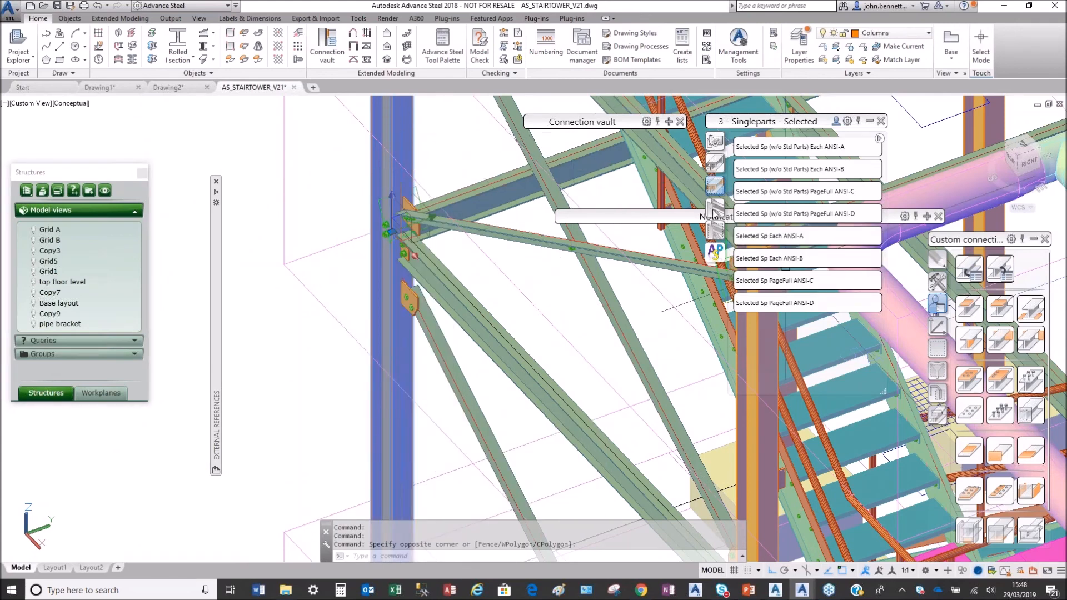
click(714, 210)
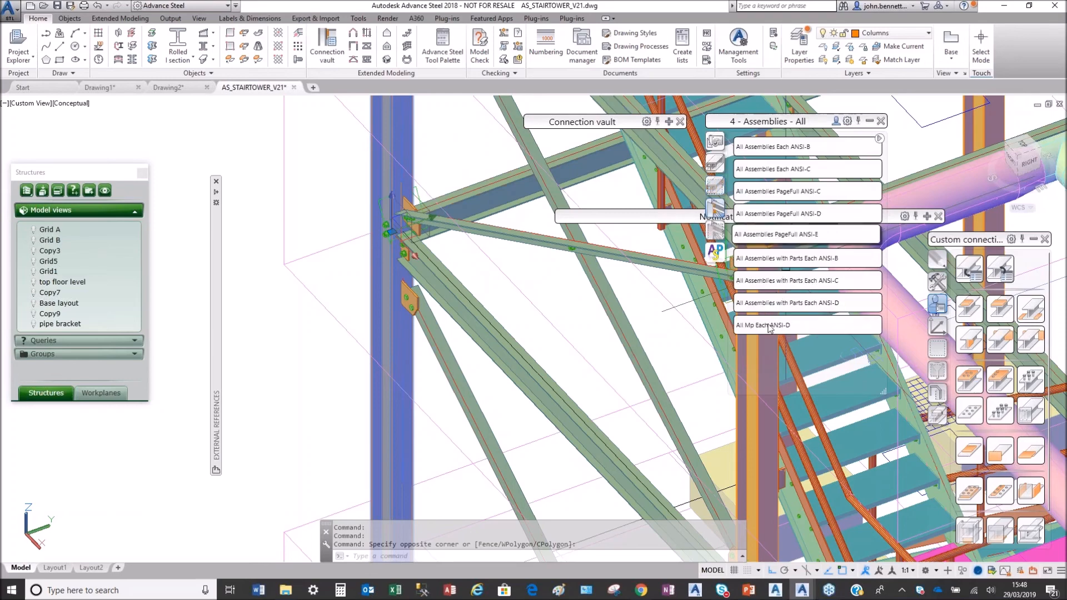
click(716, 233)
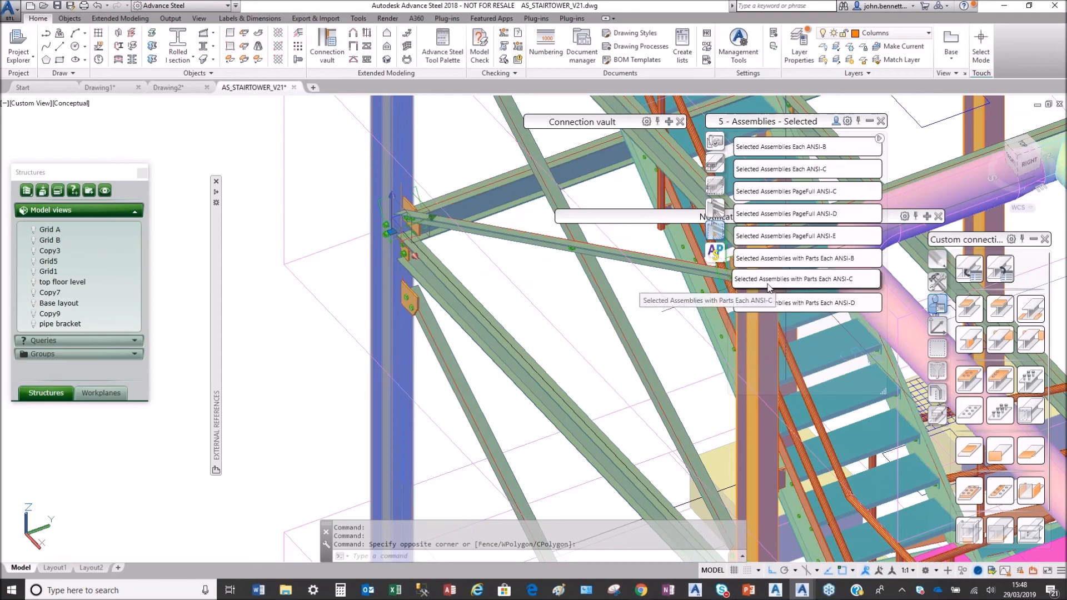
click(762, 192)
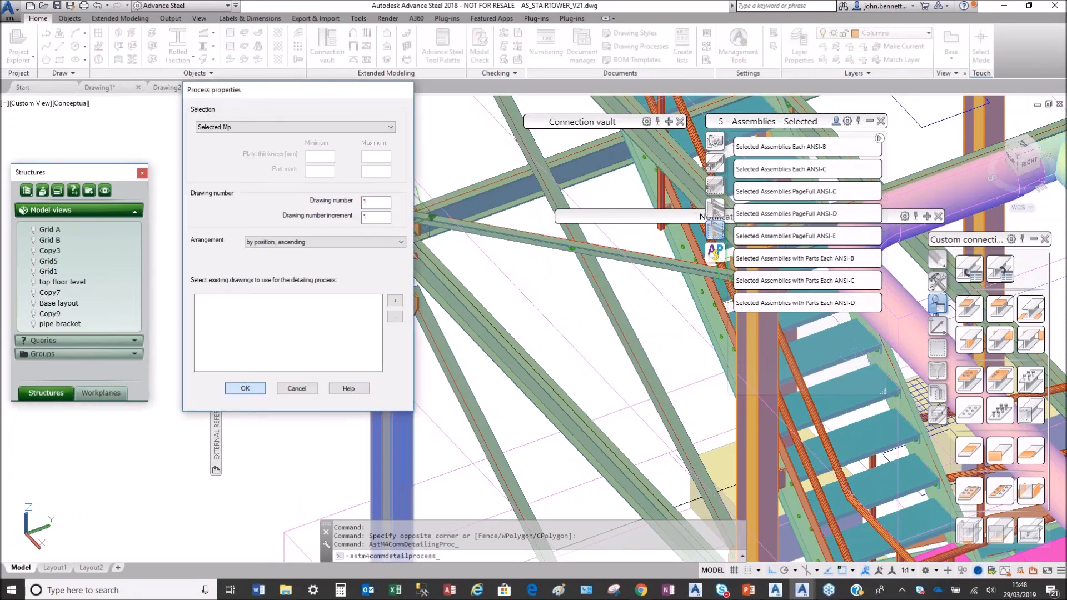
click(246, 388)
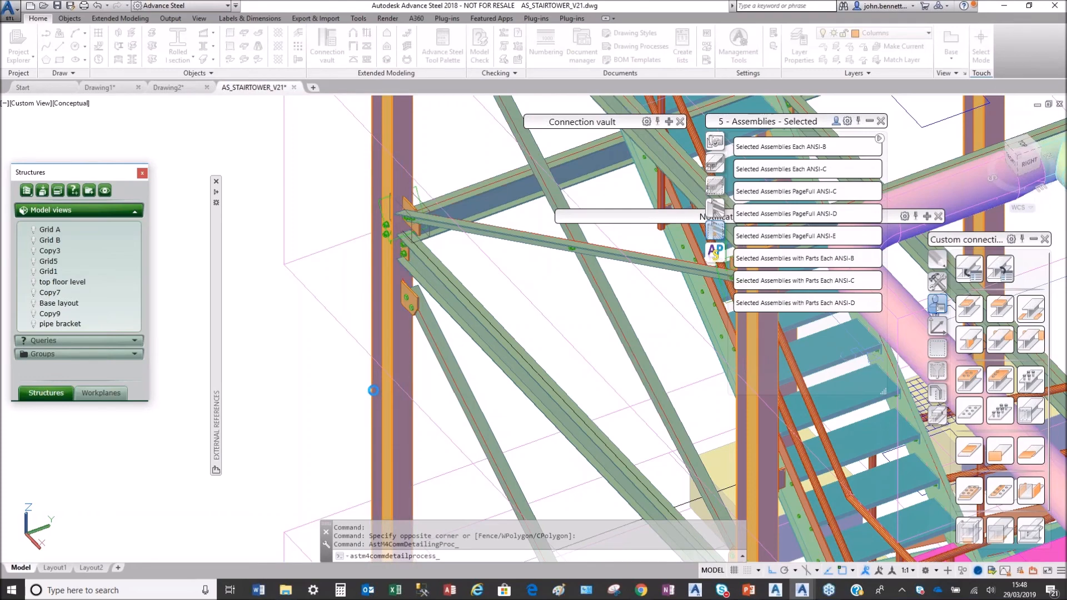
Open the braced column's assembly detail drawing, Assemblies Sheet 1.
click(373, 390)
right_click(284, 389)
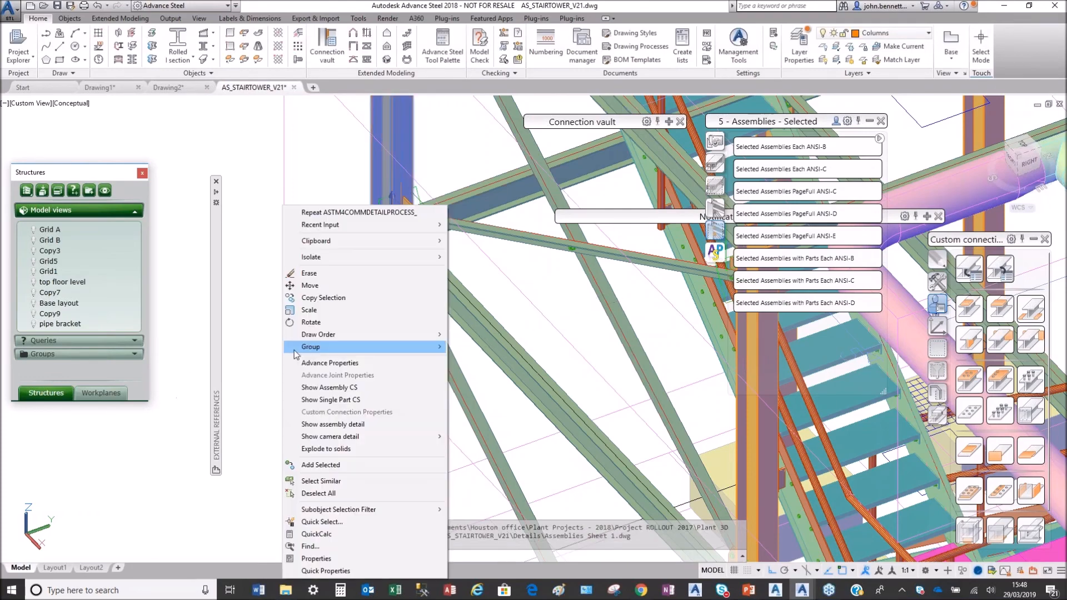
click(333, 424)
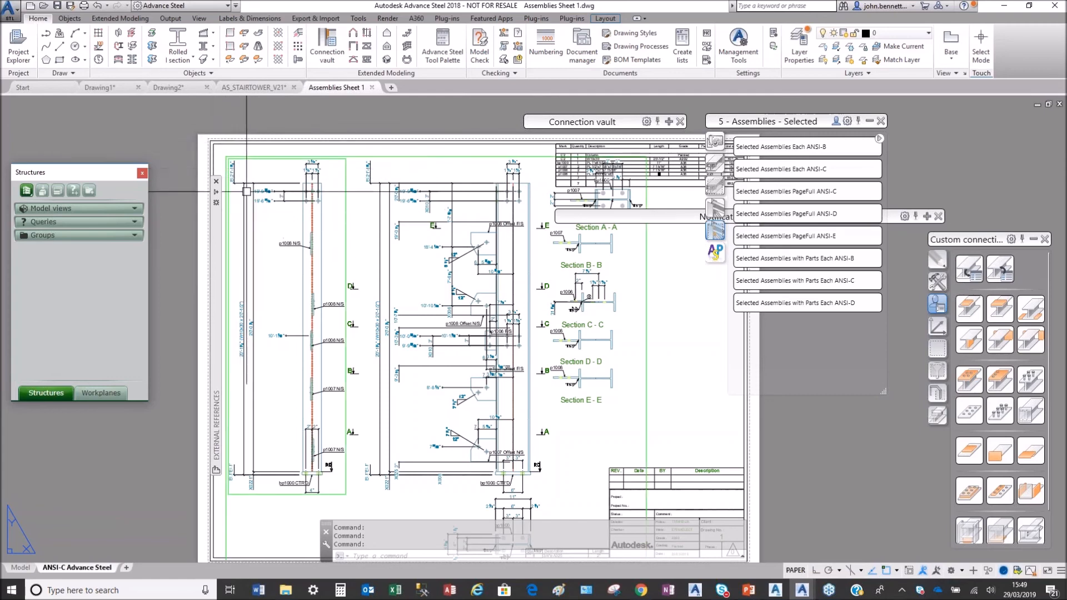
Return to the AS_STAIRTOWER_V21 model and view the whole stair tower with its vessel and piping.
click(230, 87)
scroll(344, 256, down, 5)
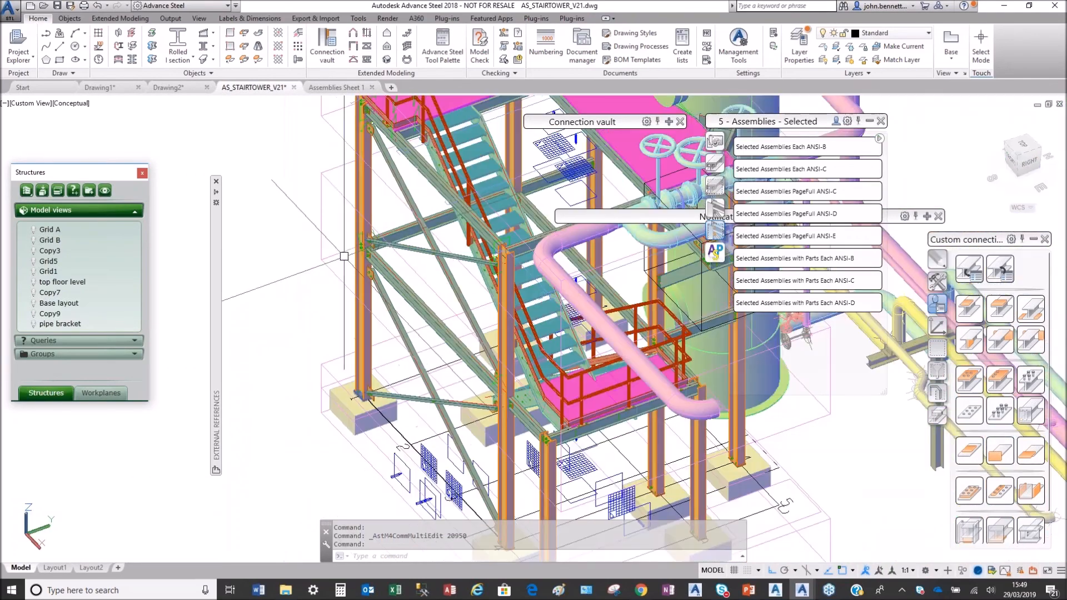
scroll(327, 263, down, 1)
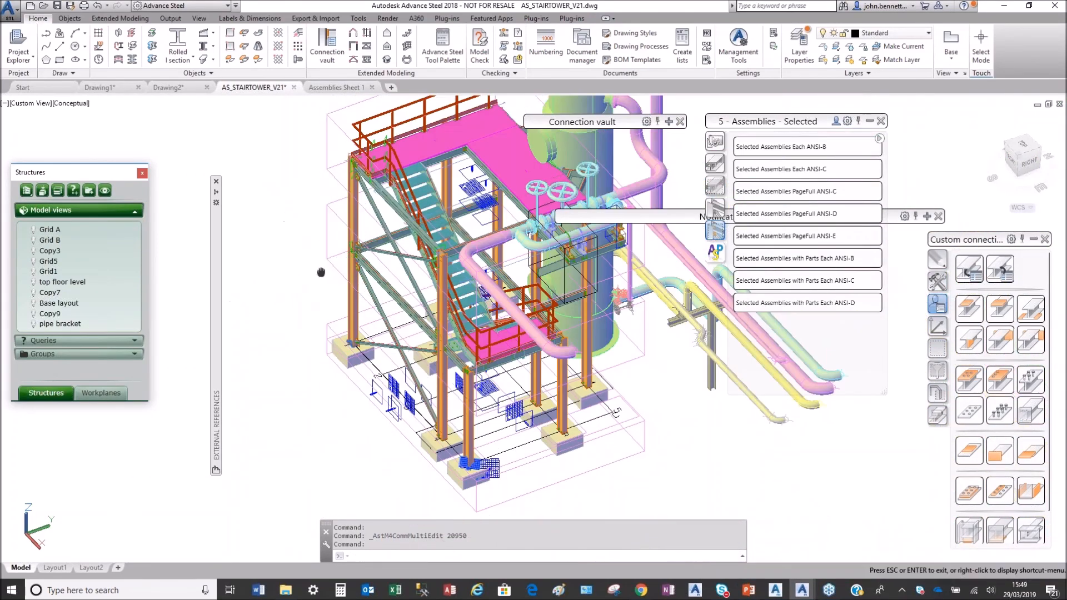
middle_drag(325, 265, 284, 293)
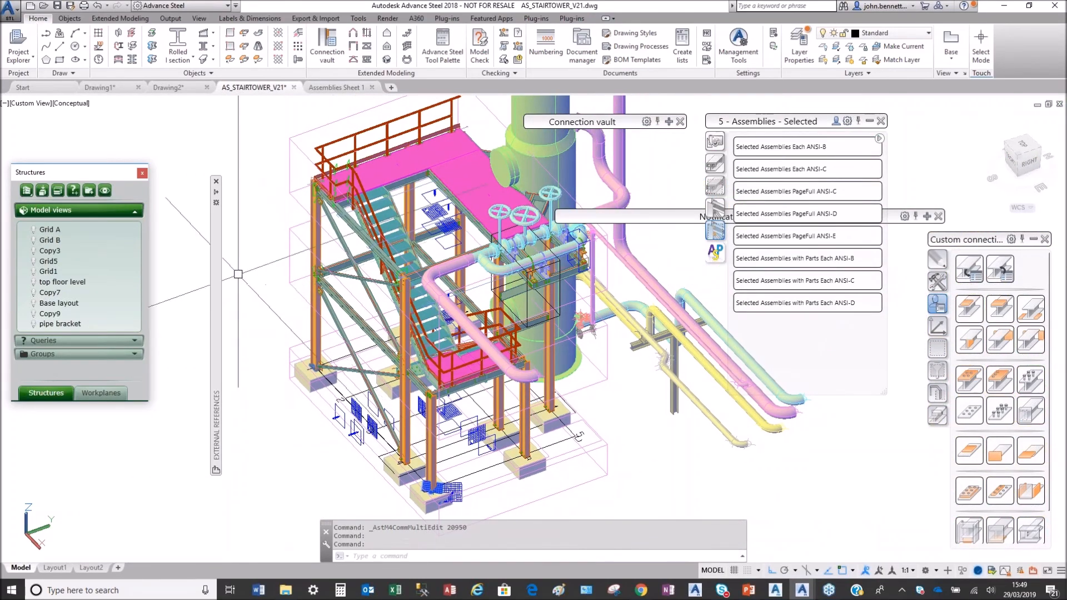